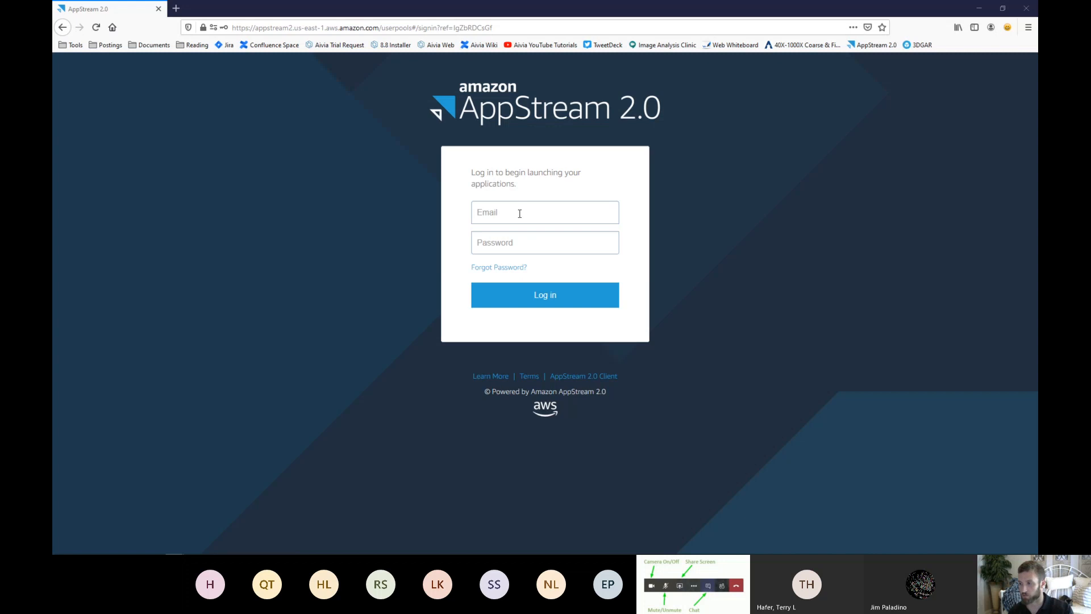
# Log in to AppStream 2.0 with the account e-mail and password, without saving the login, and launch Aivia 8.8.2
pyautogui.click(519, 212)
pyautogui.click(518, 227)
pyautogui.click(507, 245)
pyautogui.write('•••••••••••')
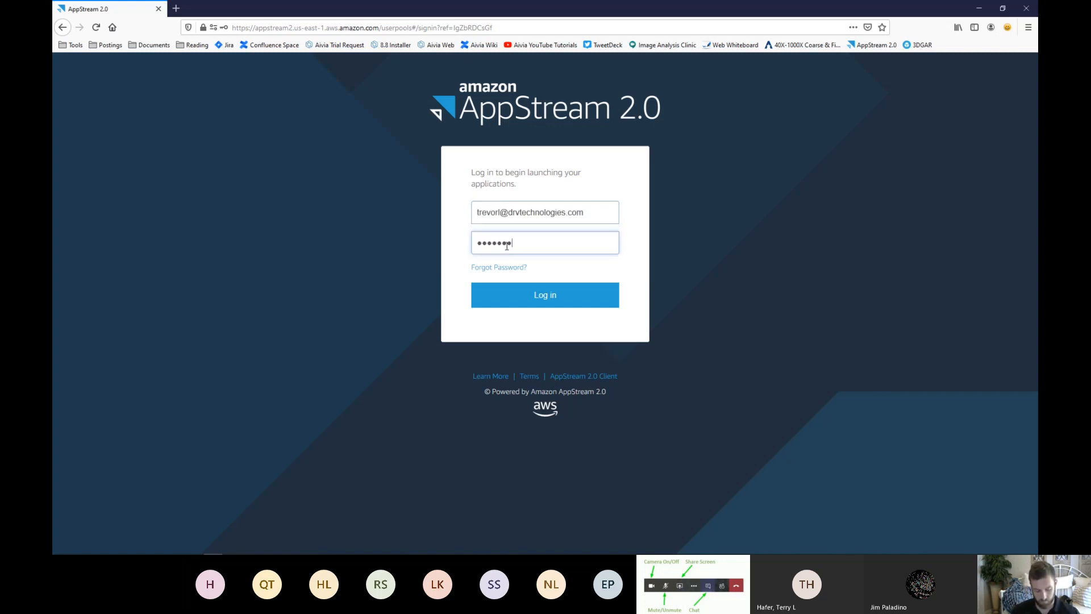
pyautogui.write('••')
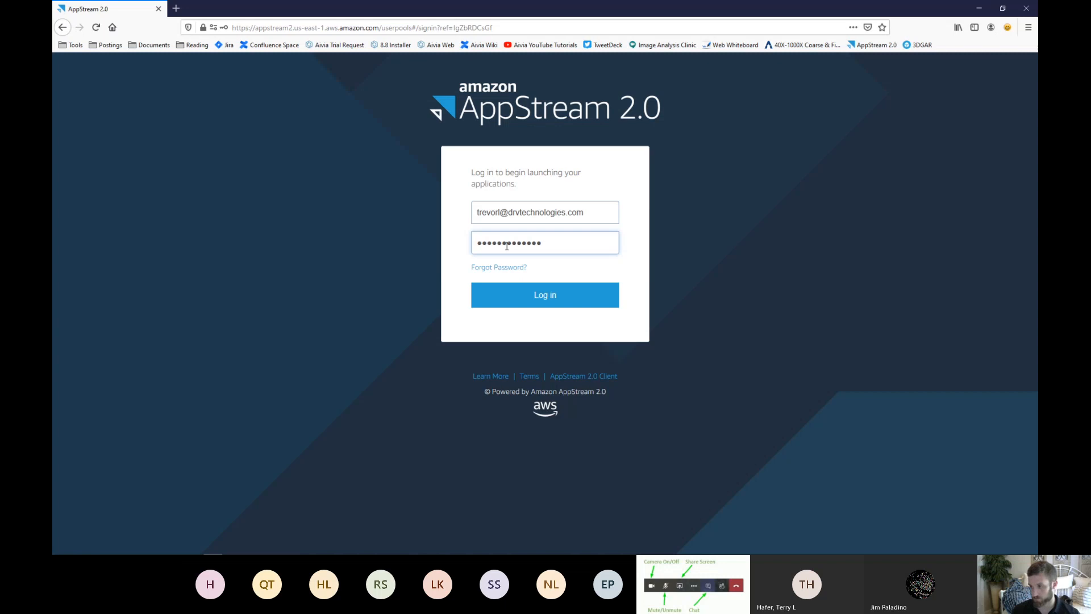
pyautogui.press('Return')
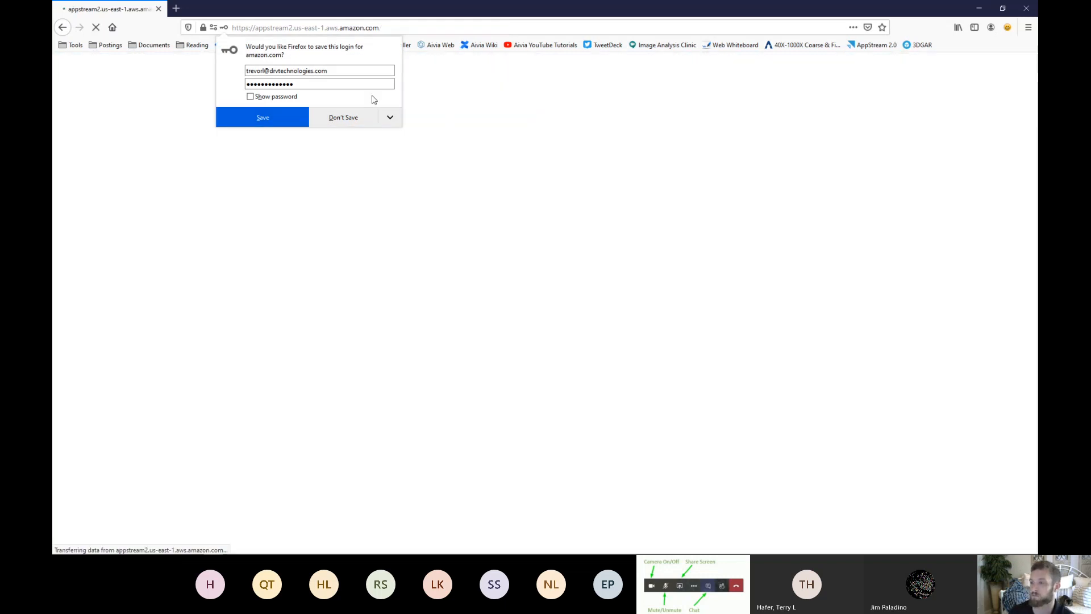
pyautogui.click(346, 116)
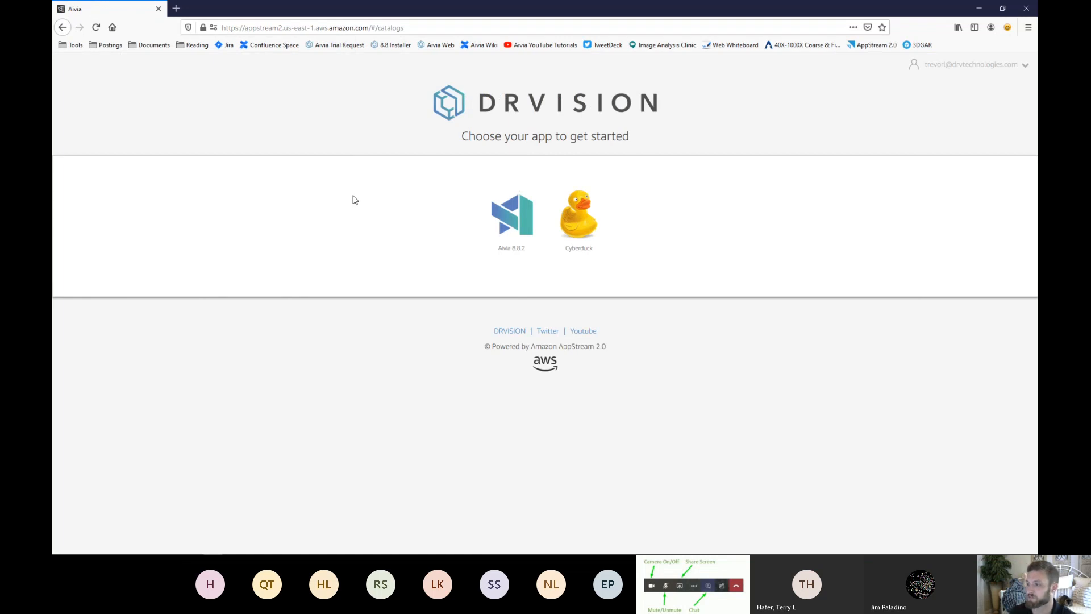
pyautogui.click(516, 225)
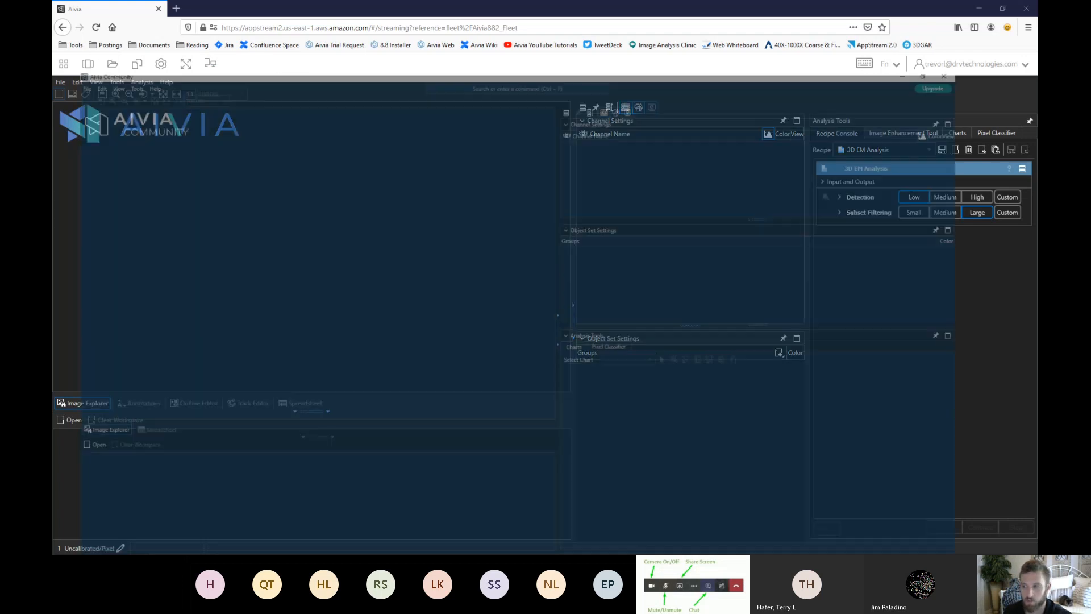
# Switch to Aivia Community, move Analysis Tools into its own full-height column, and widen the image viewing area
pyautogui.hotkey('alt', 'Tab')
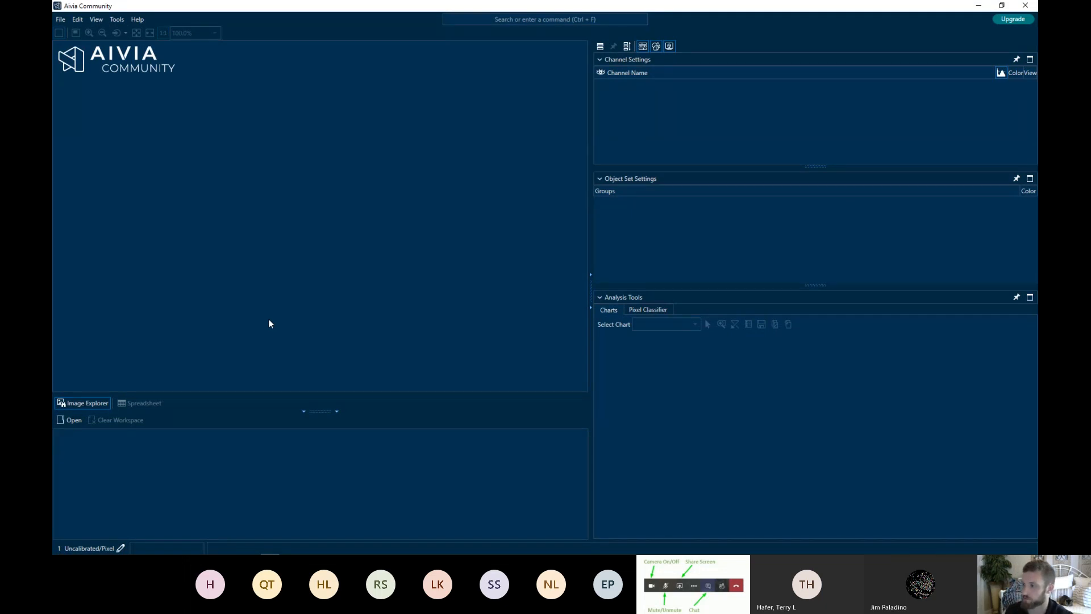
pyautogui.moveTo(715, 12); pyautogui.dragTo(620, 180)
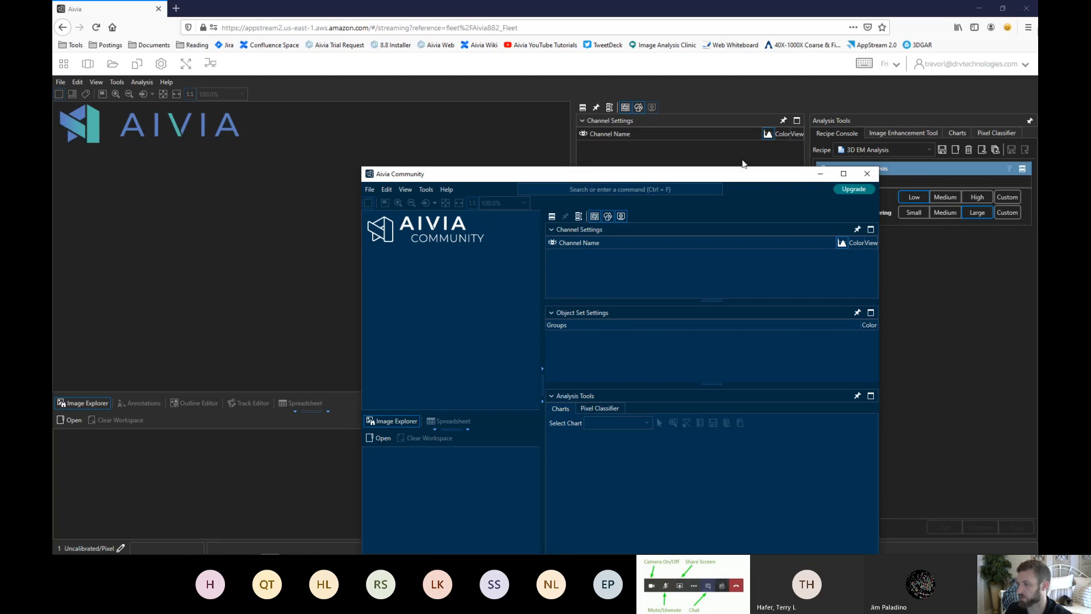
pyautogui.moveTo(685, 170); pyautogui.dragTo(625, 2)
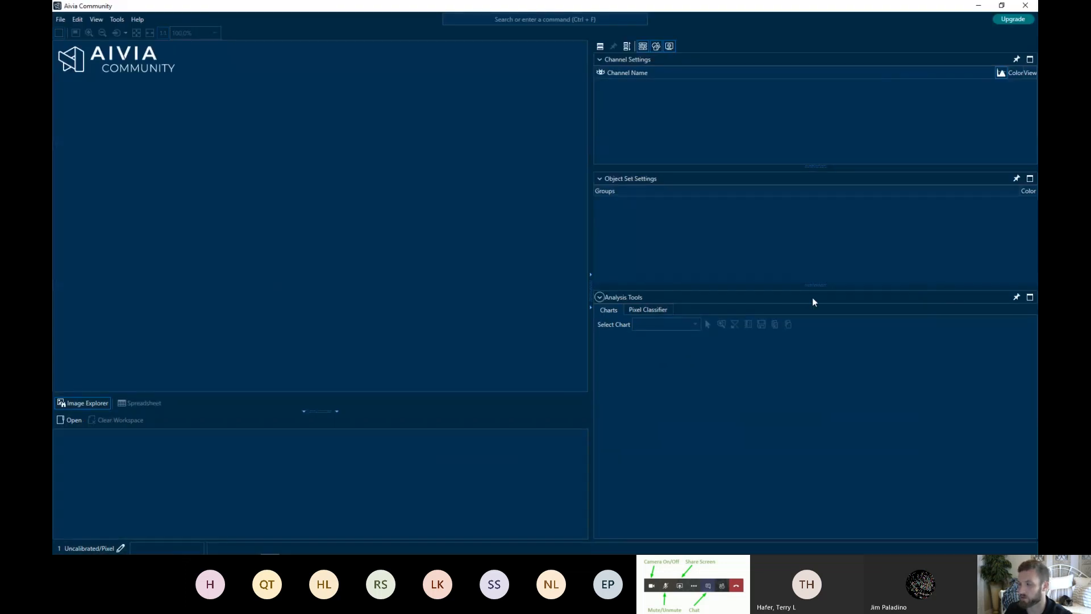
pyautogui.click(1014, 297)
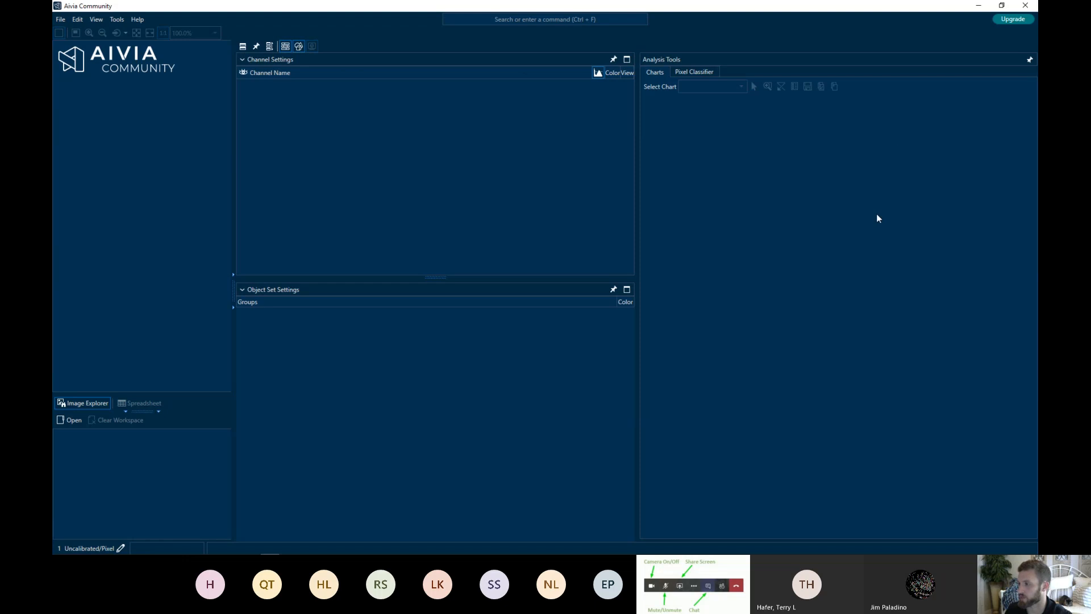
pyautogui.moveTo(234, 302); pyautogui.dragTo(583, 302)
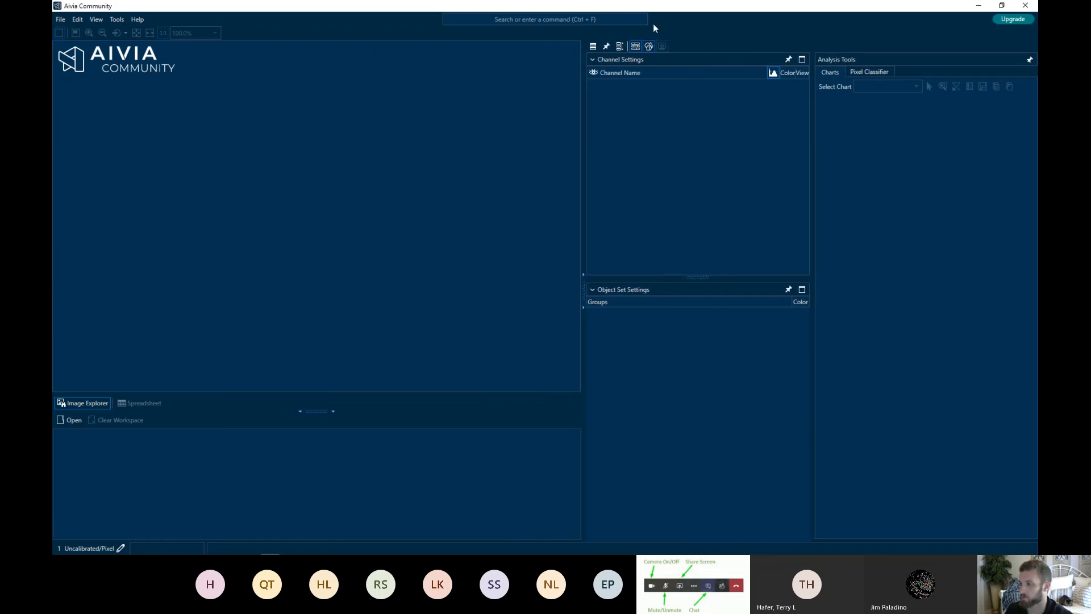
pyautogui.moveTo(667, 9); pyautogui.dragTo(621, 4)
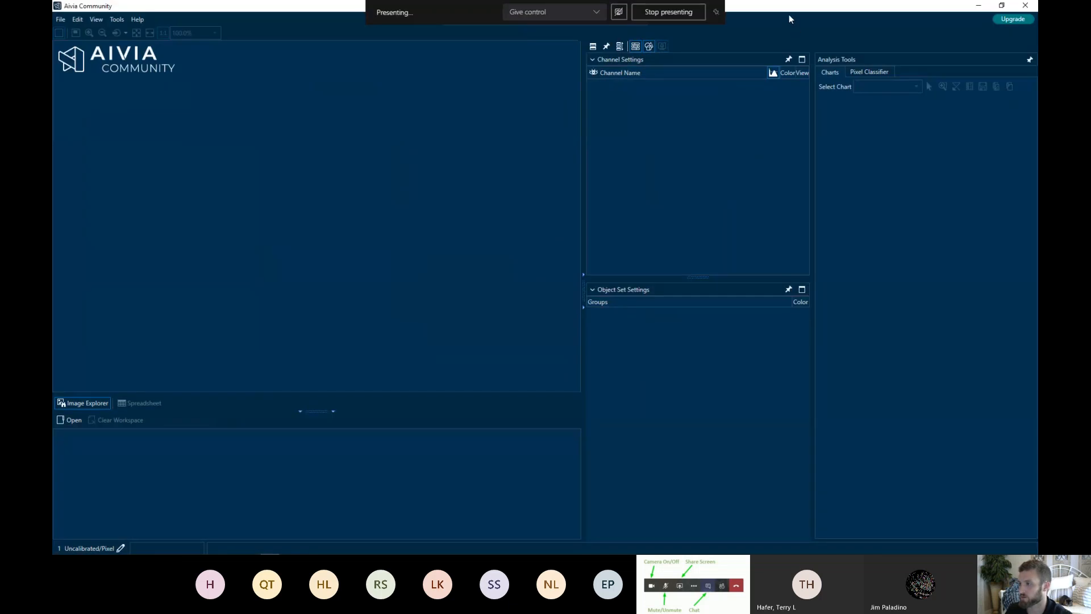
# Return to the streamed Aivia session and open 3DObjAnalysisDemo.aivia from the Demo Data folder on SharedData
pyautogui.hotkey('alt', 'Tab')
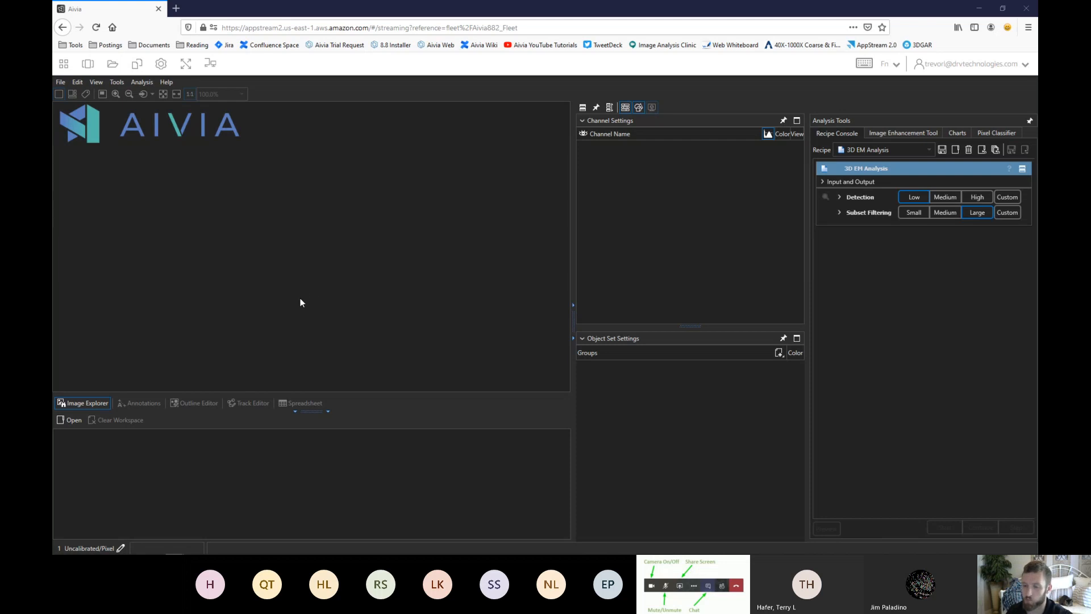
pyautogui.click(60, 83)
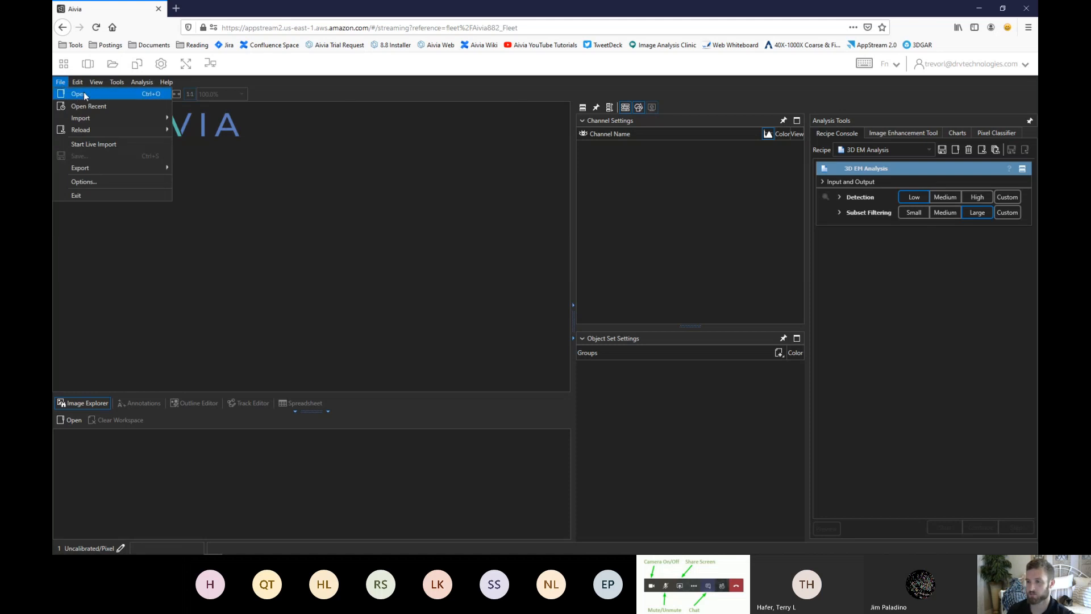
pyautogui.click(79, 95)
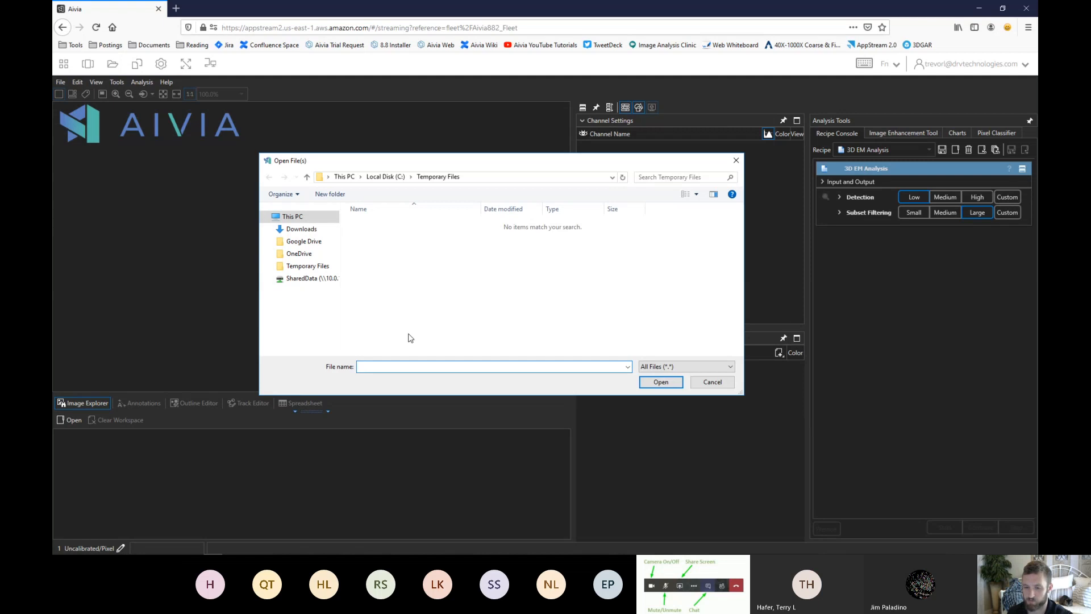
pyautogui.click(303, 279)
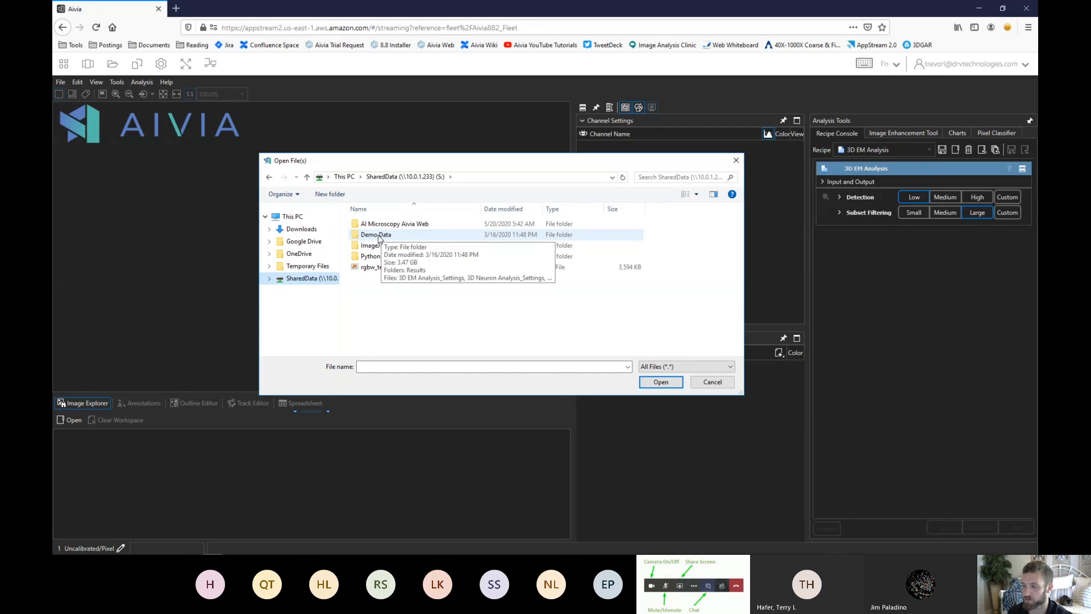
pyautogui.doubleClick(378, 235)
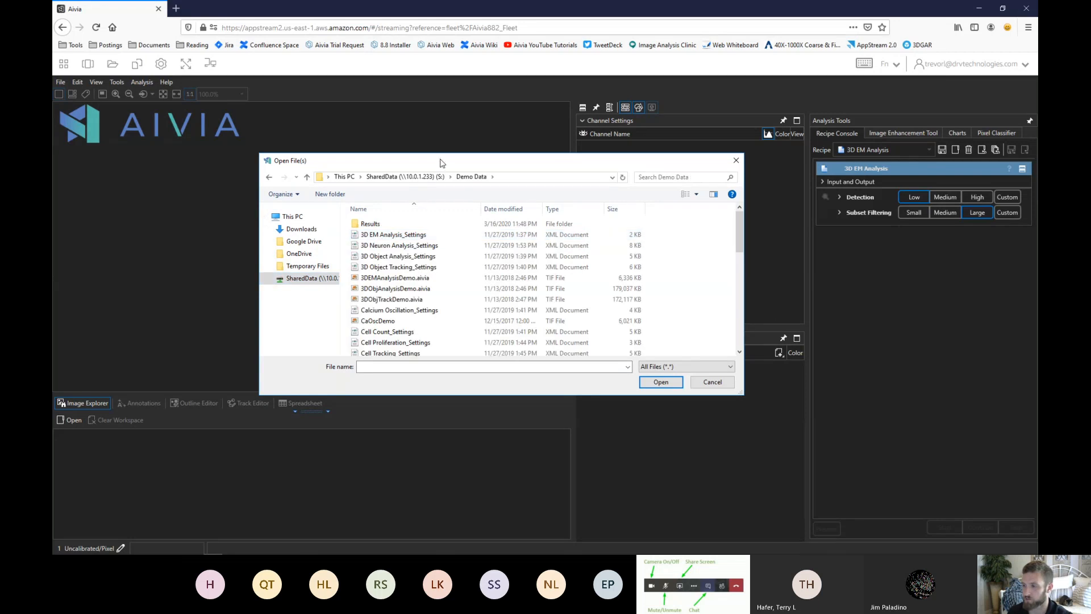
pyautogui.moveTo(441, 155); pyautogui.dragTo(443, 90)
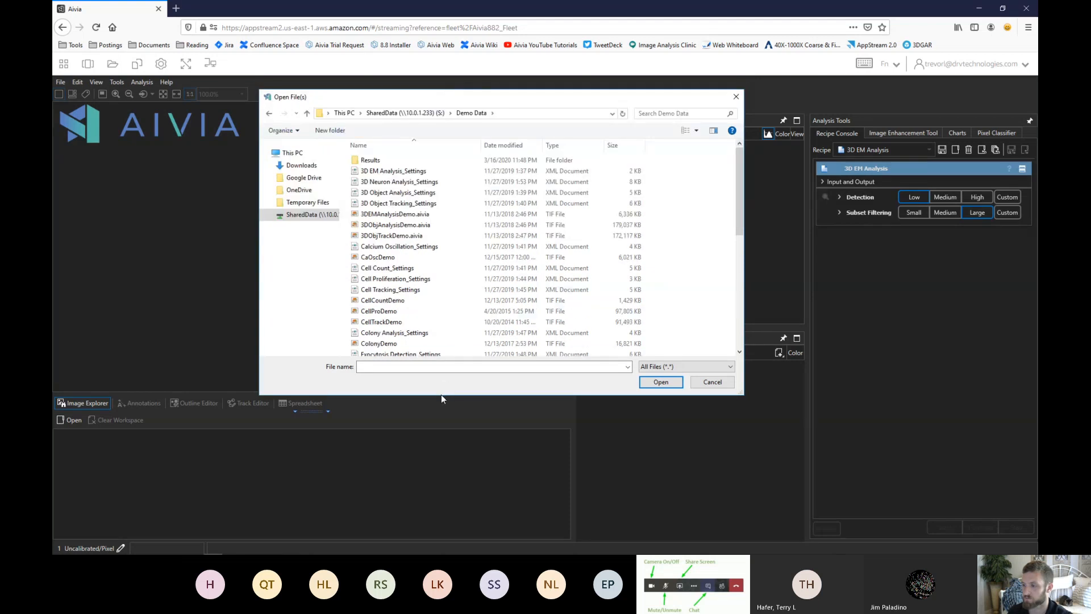
pyautogui.moveTo(442, 395); pyautogui.dragTo(435, 528)
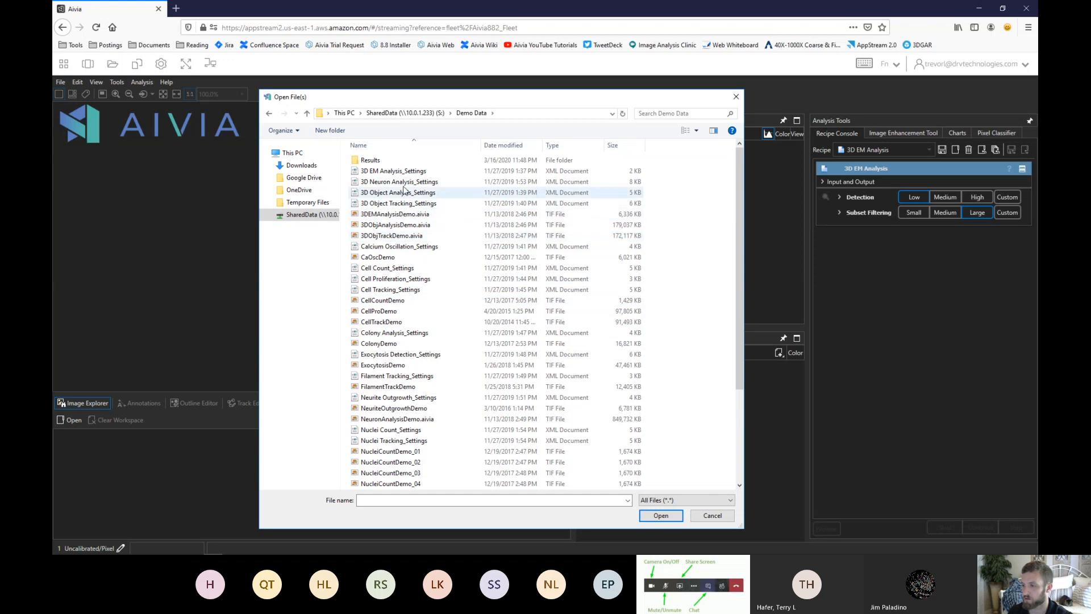
pyautogui.doubleClick(413, 225)
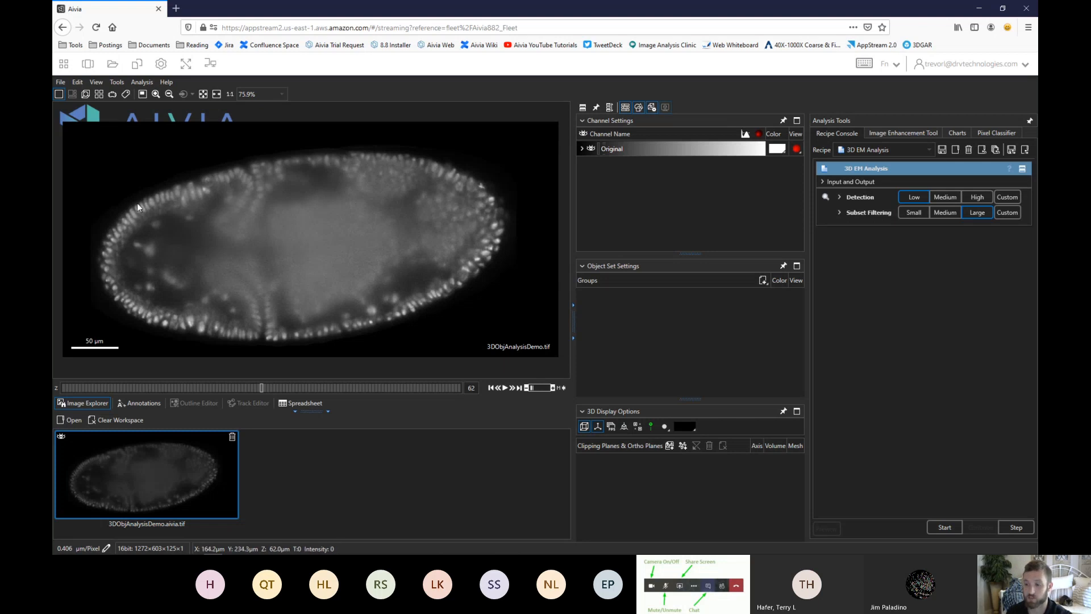
# Open 3DObjTrackDemo_wResults.aivia from the Results folder inside Demo Data
pyautogui.click(61, 85)
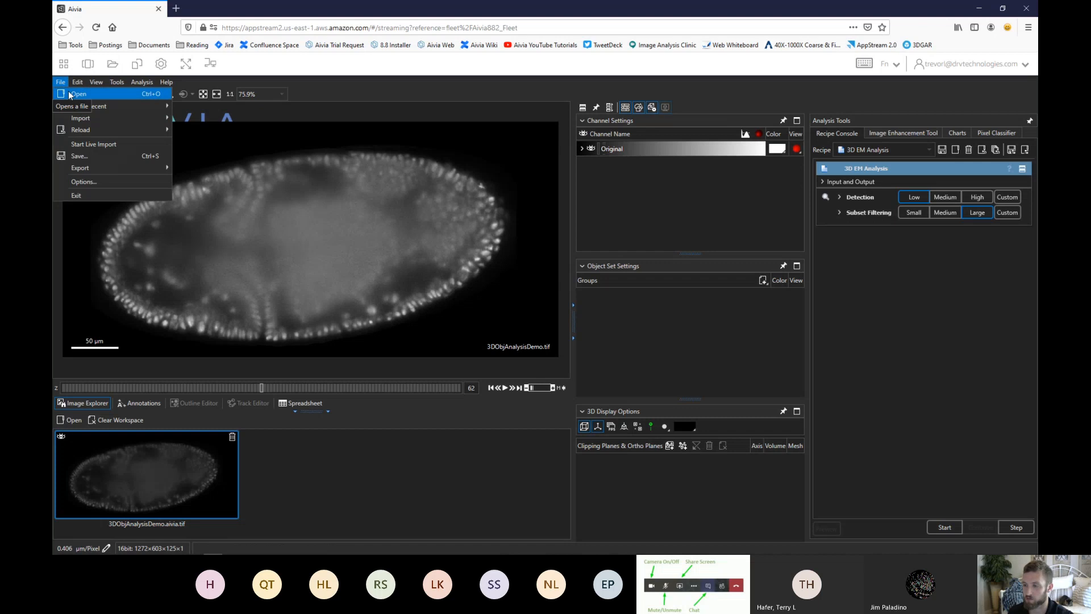
pyautogui.click(69, 92)
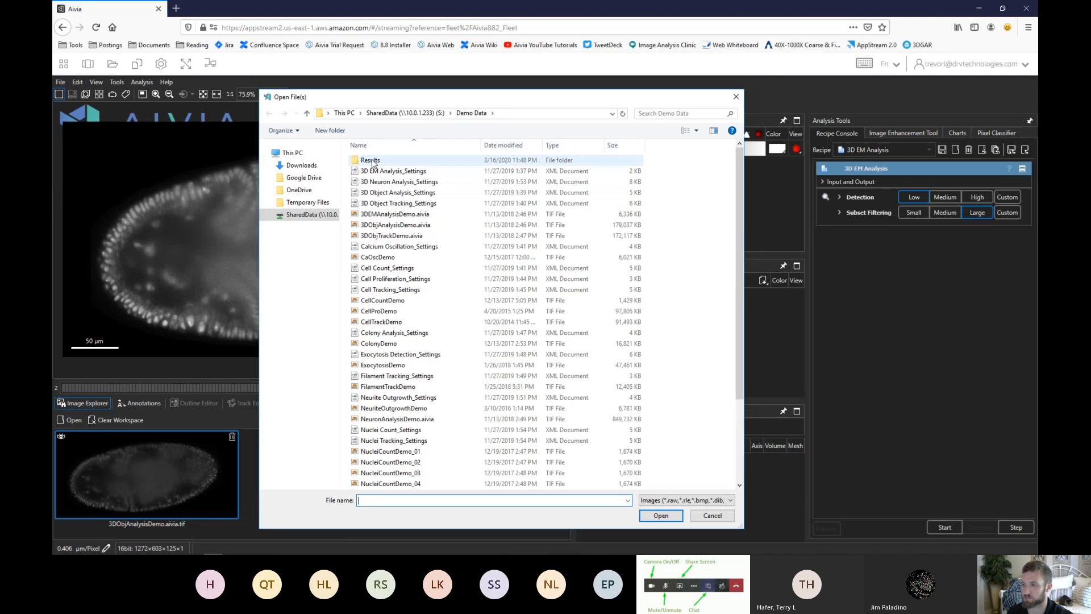
pyautogui.doubleClick(372, 162)
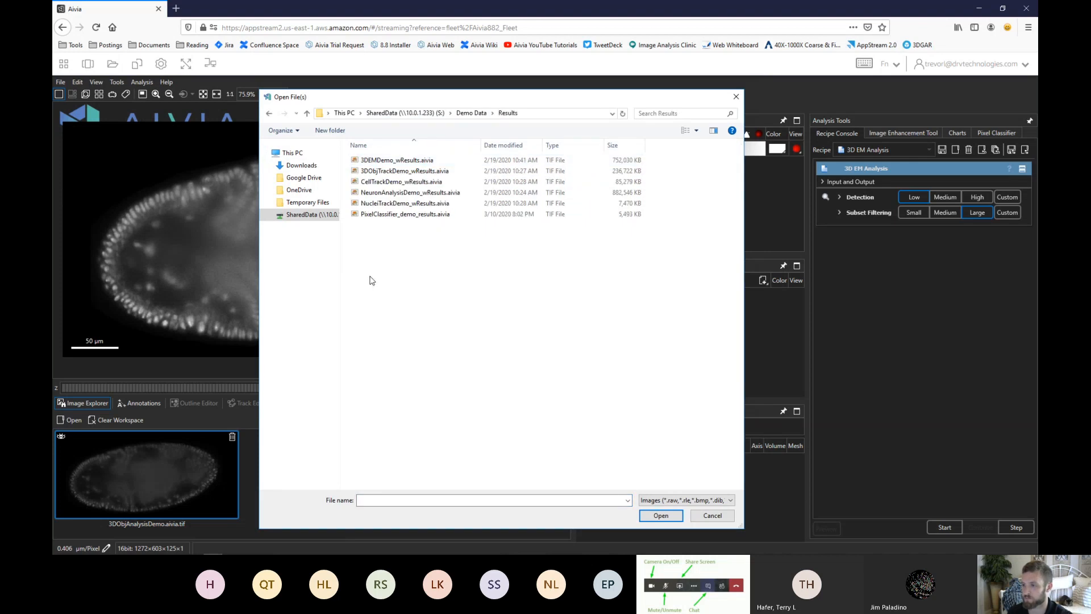
pyautogui.doubleClick(375, 174)
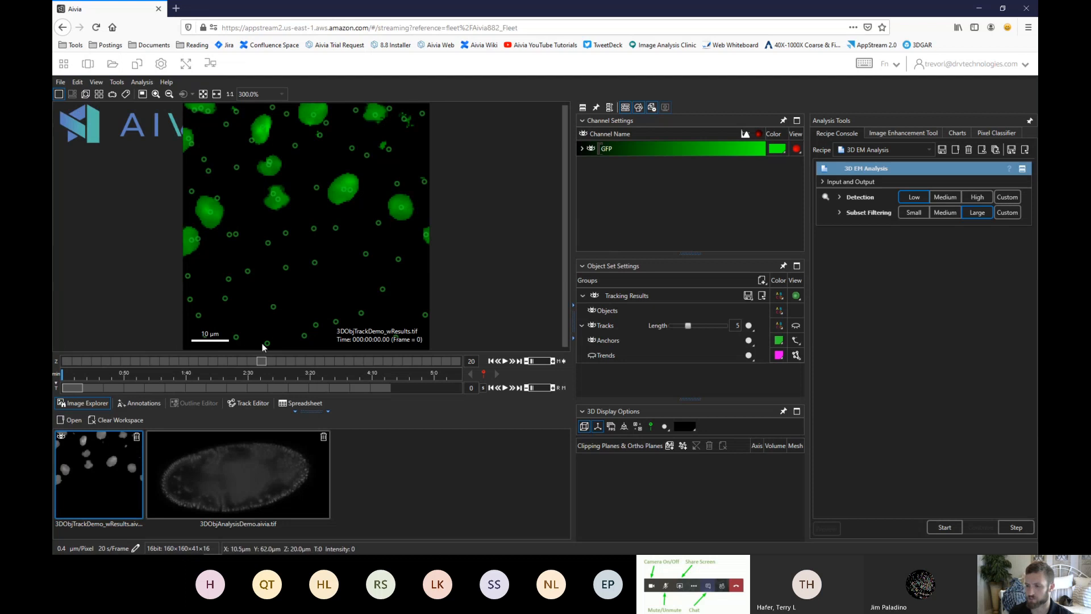
# Browse the tracking image to Z slice 13 and time frame 7
pyautogui.moveTo(259, 361); pyautogui.dragTo(187, 353)
pyautogui.moveTo(108, 356); pyautogui.dragTo(195, 357)
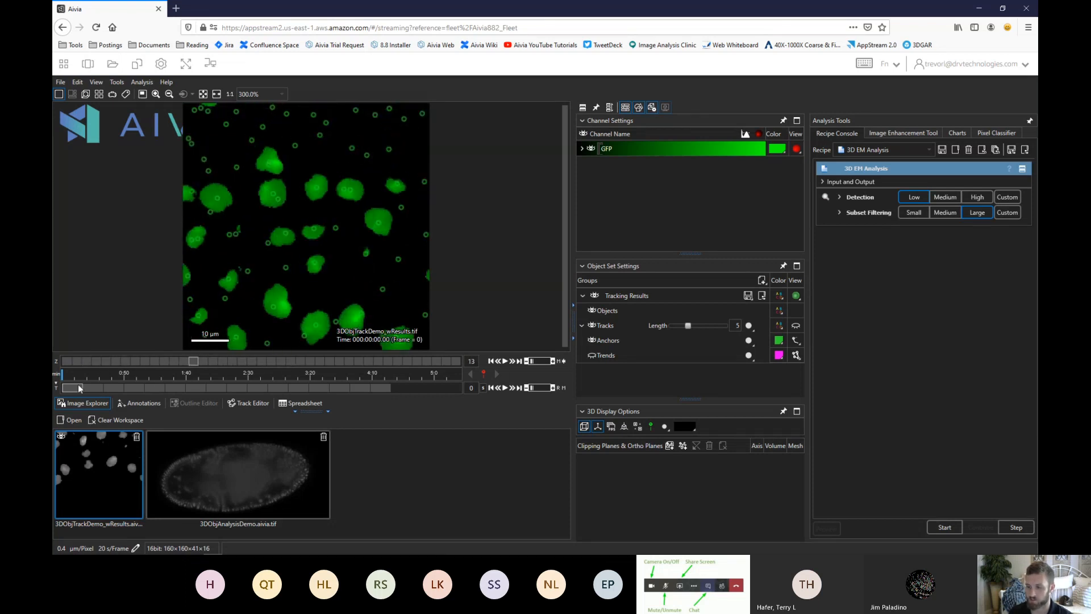
pyautogui.moveTo(76, 386); pyautogui.dragTo(227, 393)
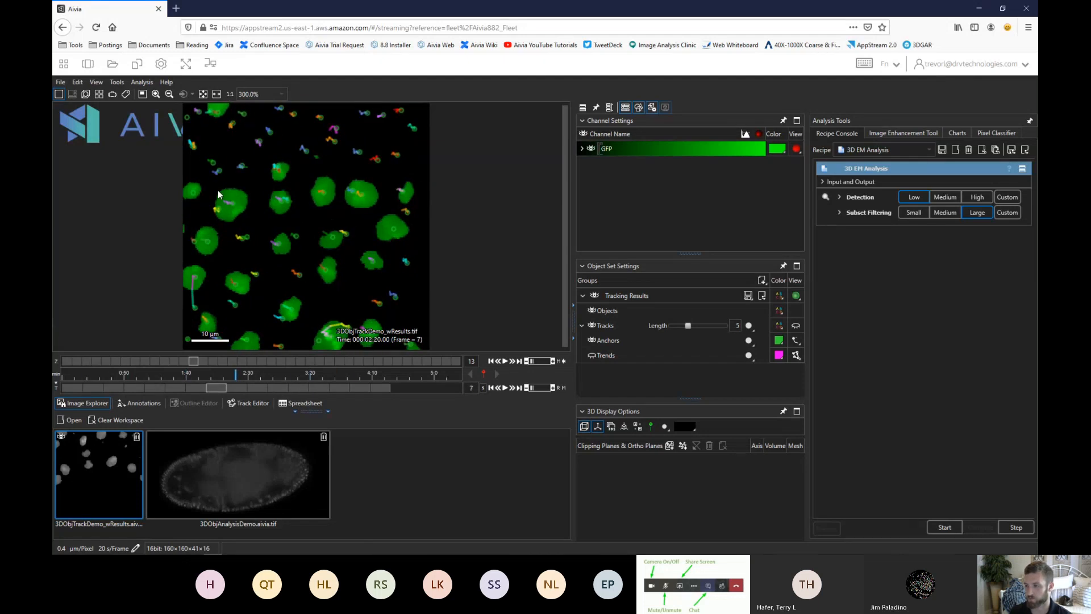
# Toggle the GFP channel off and on, then dim its display intensity and restore the original brightness
pyautogui.click(592, 151)
pyautogui.click(593, 150)
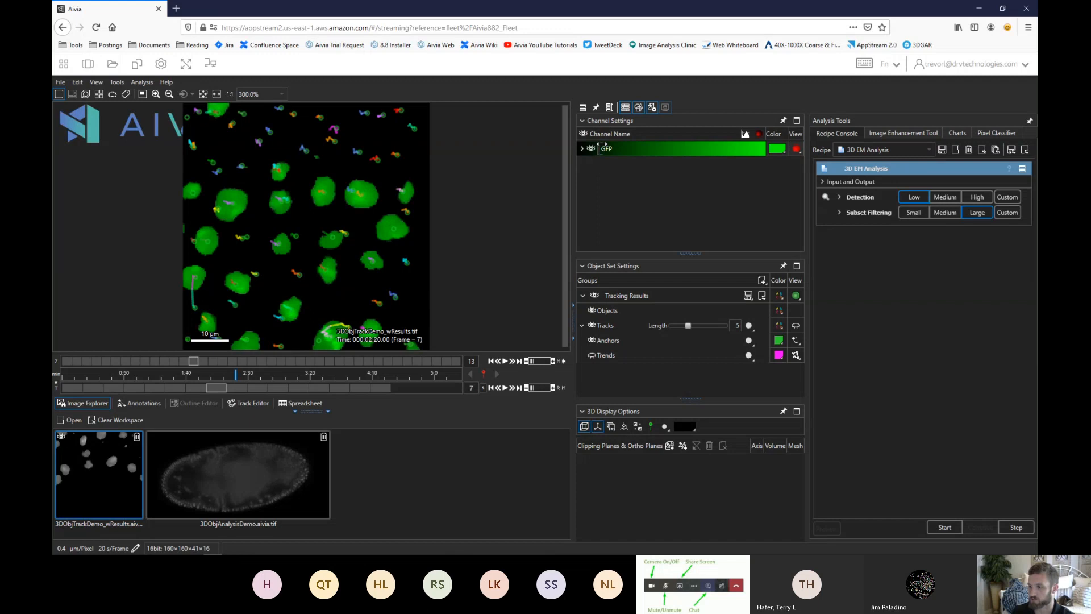
pyautogui.moveTo(602, 144); pyautogui.dragTo(604, 144)
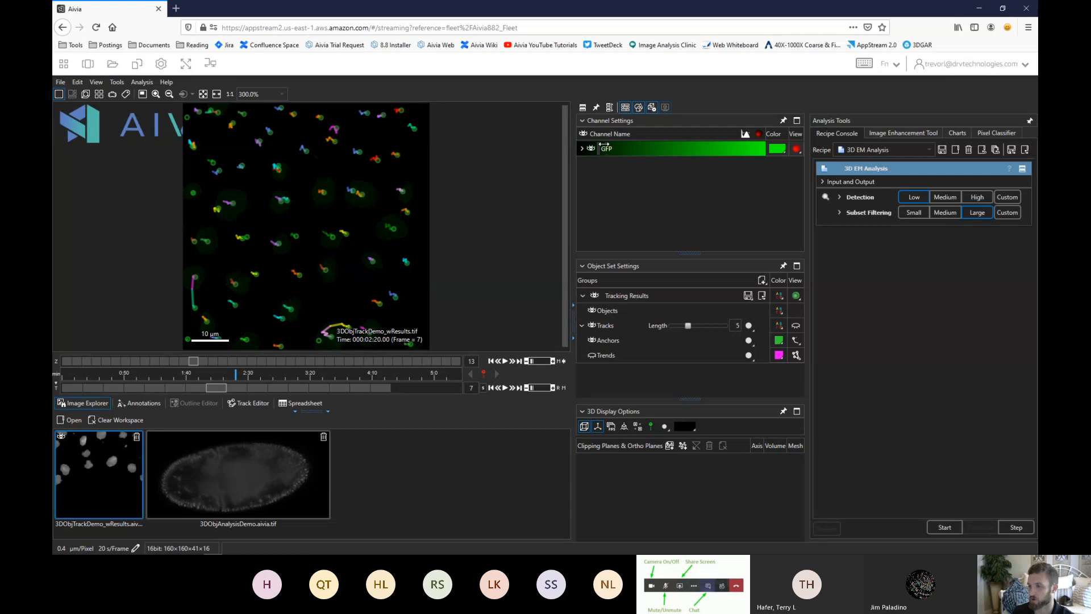
pyautogui.moveTo(604, 145); pyautogui.dragTo(599, 146)
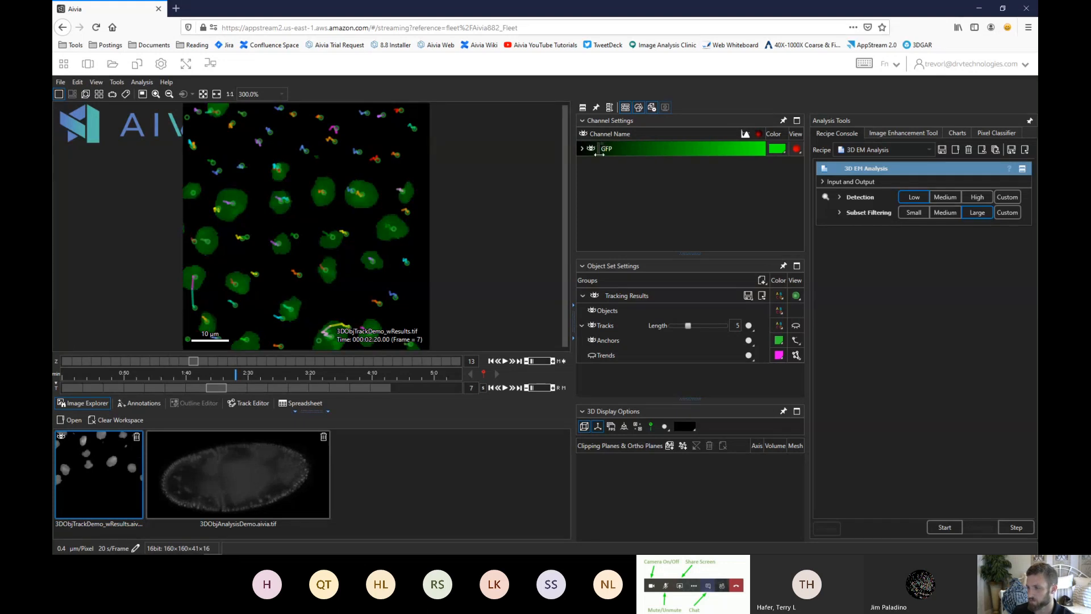
pyautogui.moveTo(601, 147); pyautogui.dragTo(598, 147)
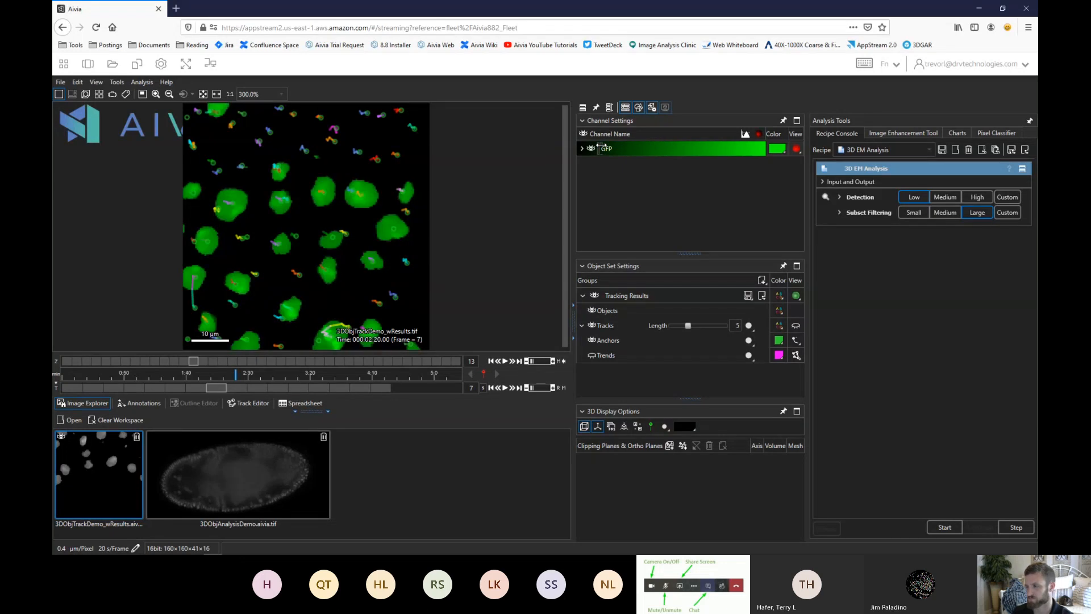
# Set the GFP channel's display color to white
pyautogui.click(775, 151)
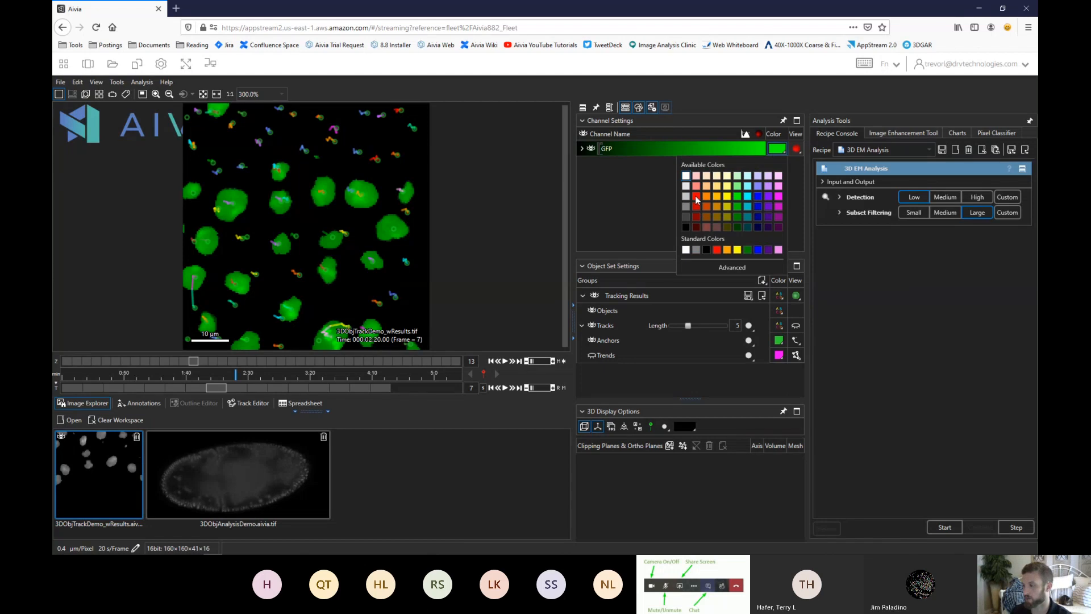
pyautogui.click(686, 176)
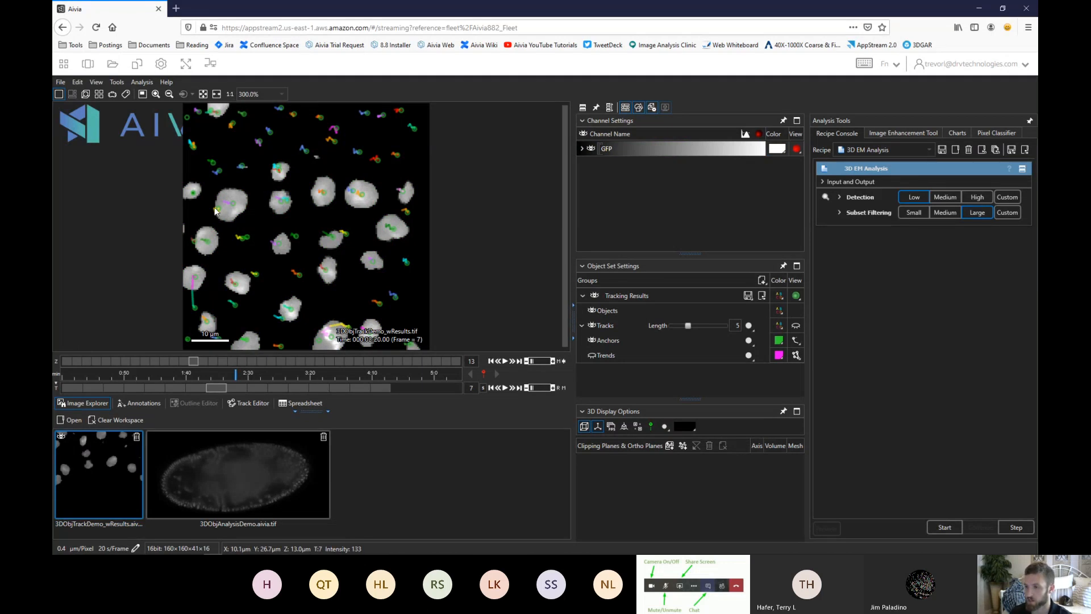
# Hide and show the Tracking Results group repeatedly to compare the image with and without its tracks
pyautogui.moveTo(217, 212)
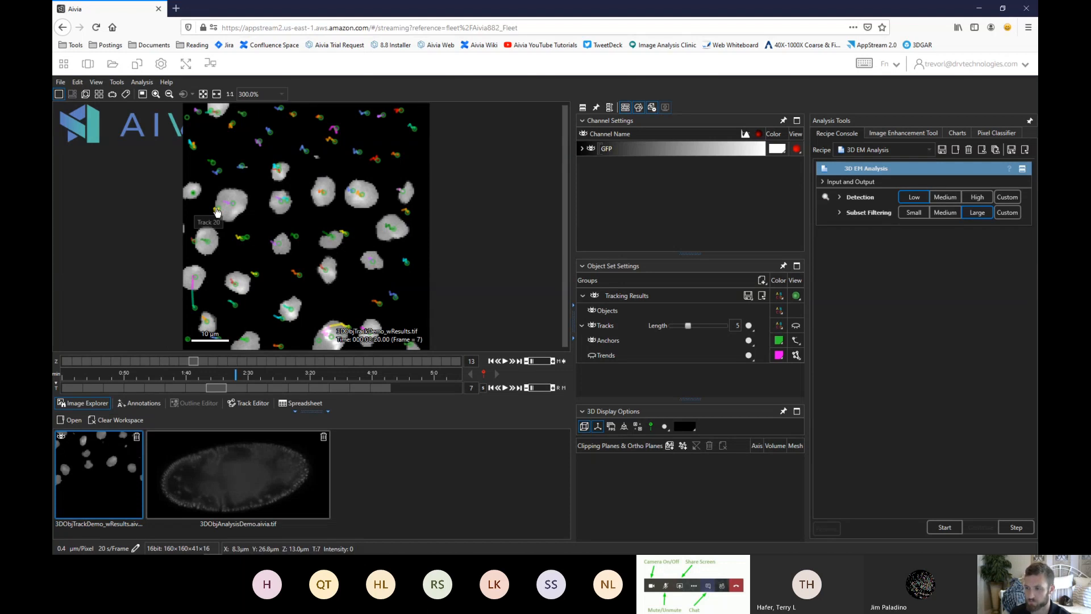
pyautogui.click(594, 296)
pyautogui.click(594, 296)
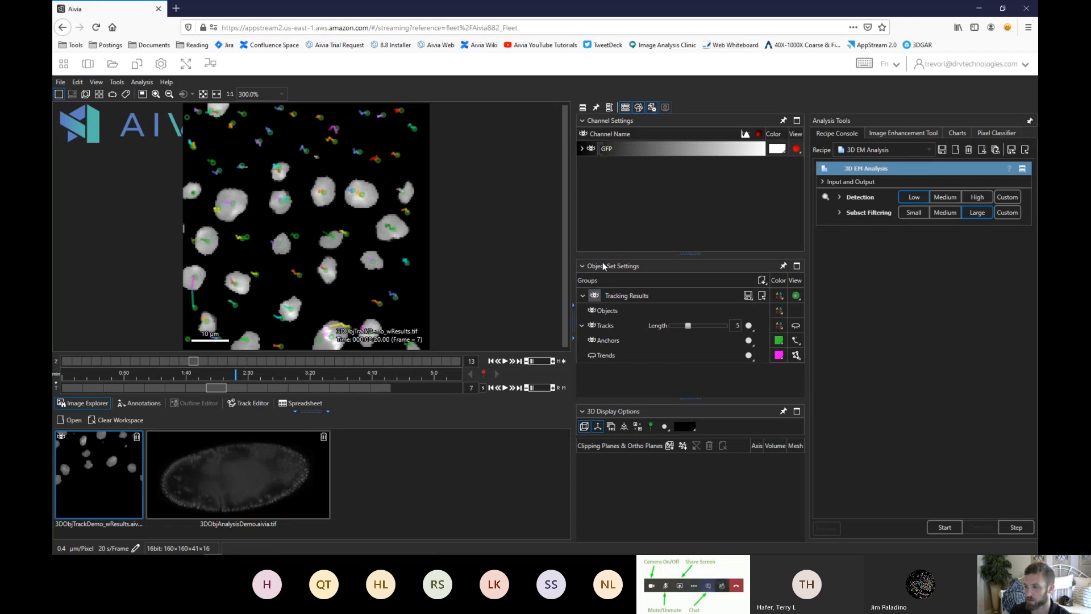
pyautogui.click(594, 296)
pyautogui.click(594, 297)
pyautogui.click(594, 296)
pyautogui.click(594, 296)
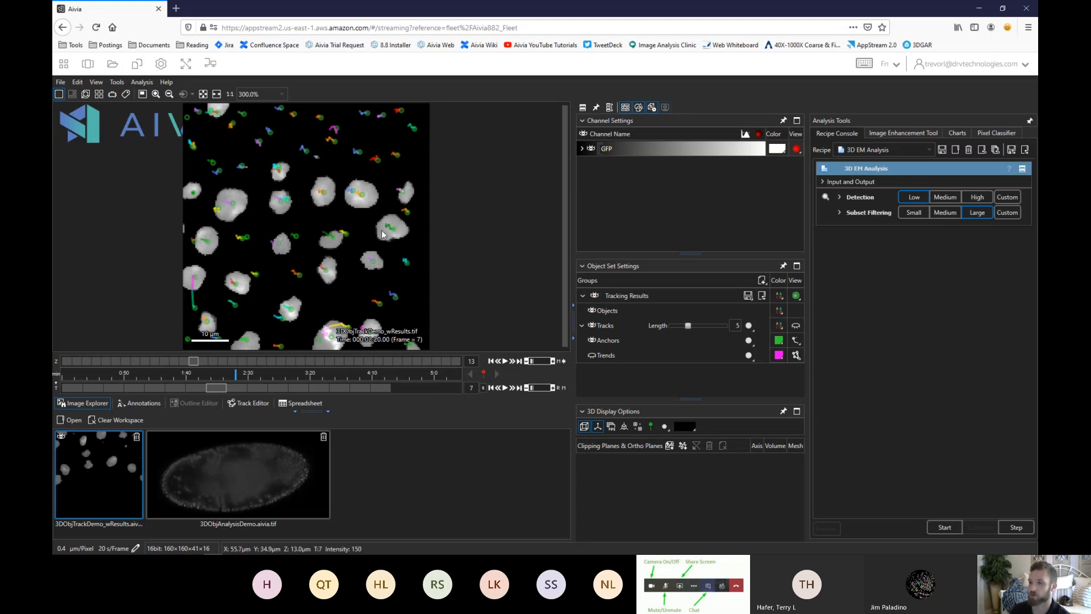
pyautogui.click(59, 95)
pyautogui.click(59, 96)
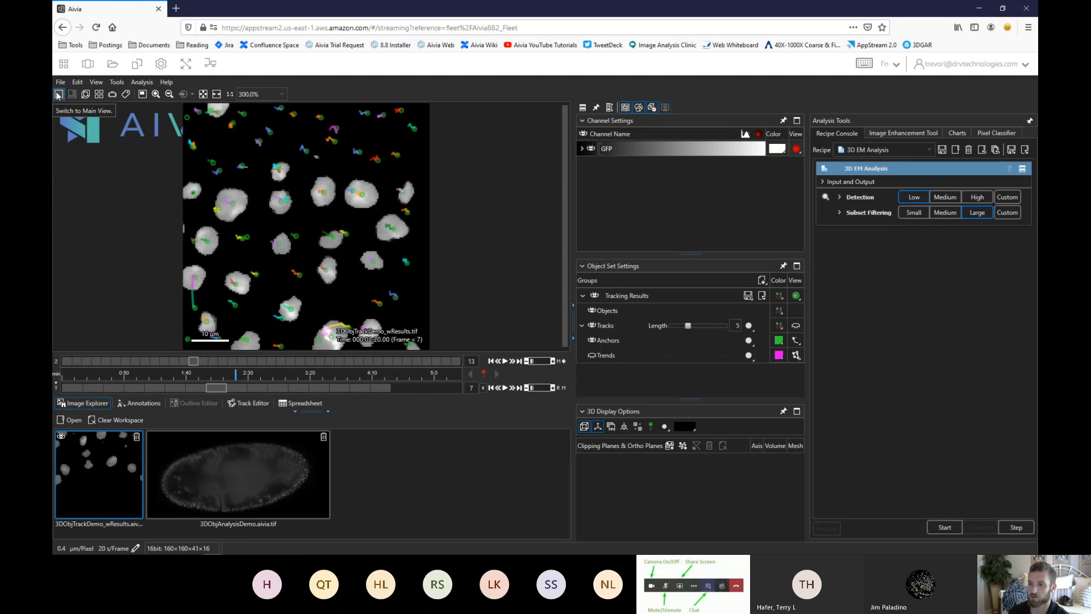
# Display the tracking image in the 3D view and inspect the tracked nuclei up close
pyautogui.click(86, 96)
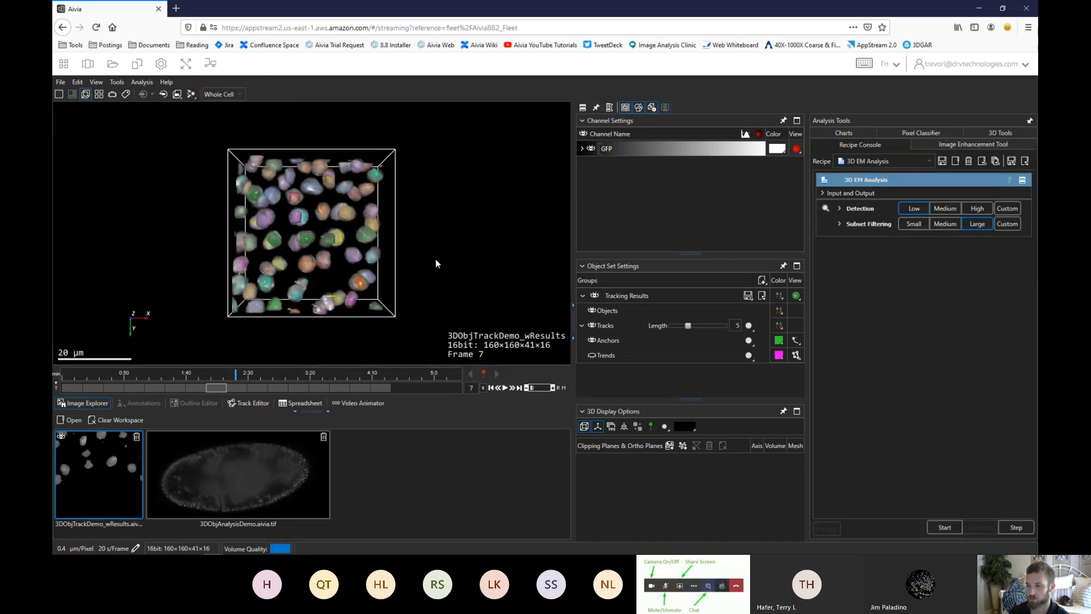
pyautogui.moveTo(437, 257); pyautogui.dragTo(291, 250)
pyautogui.scroll(8, 284, 240)
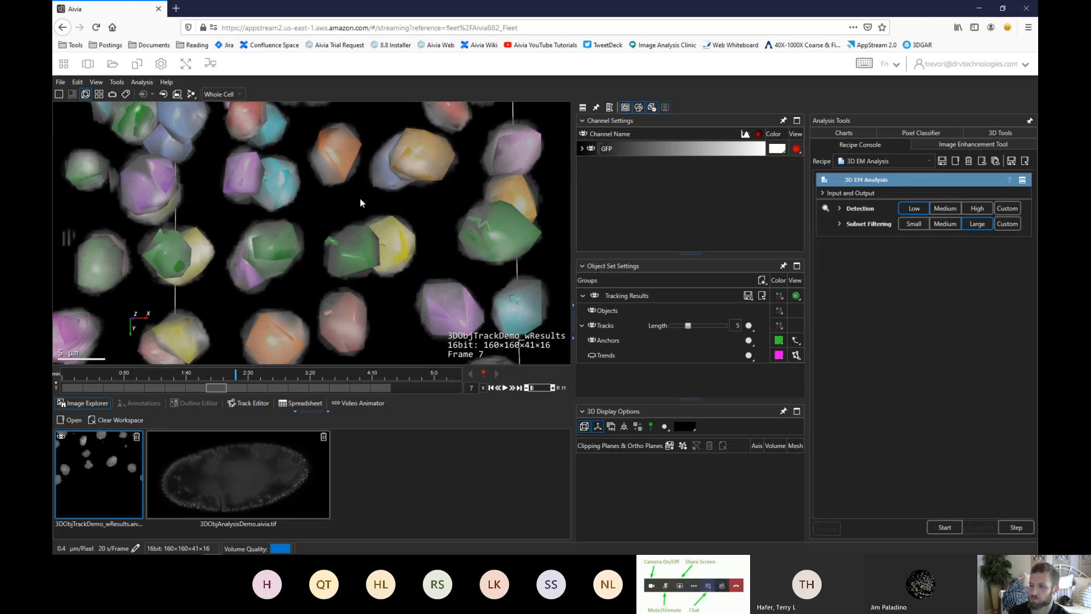
pyautogui.moveTo(354, 220); pyautogui.dragTo(324, 198)
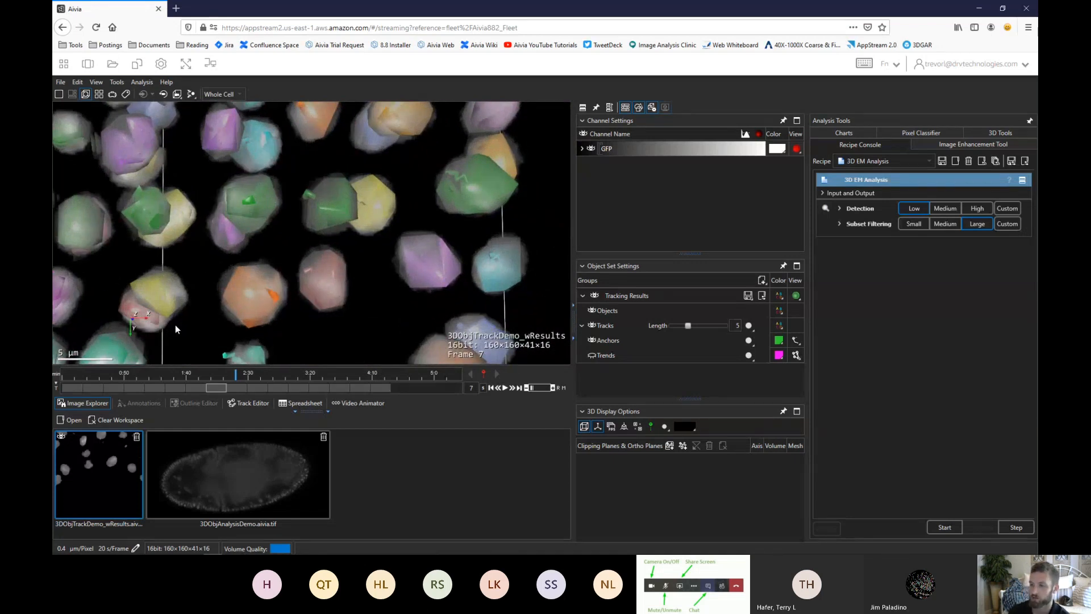
# Browse the 3D volume through its time frames from frame 3 to frame 13 and return to frame 6
pyautogui.click(105, 386)
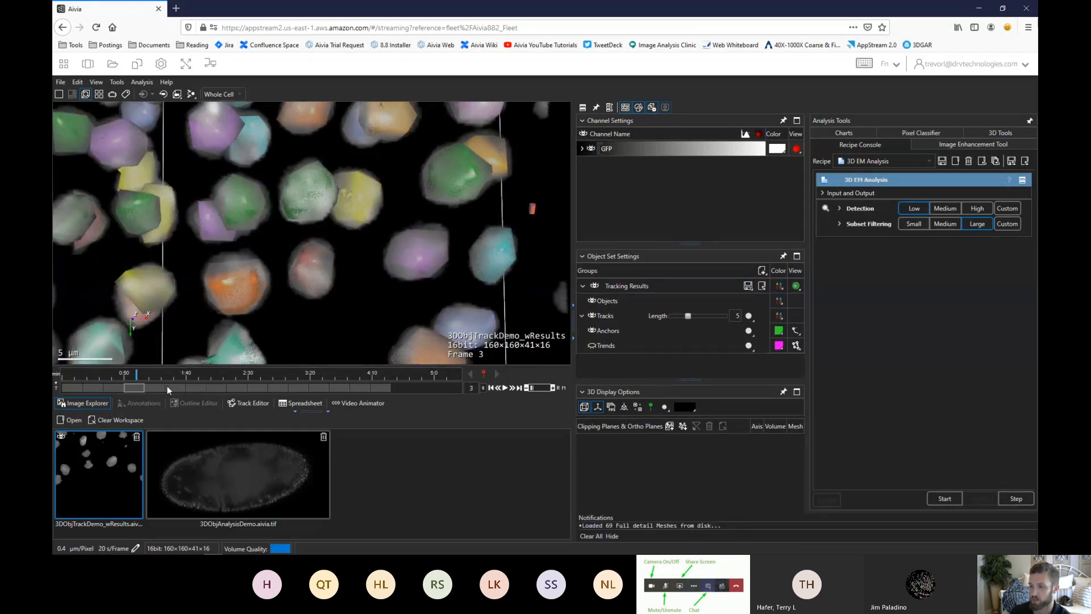
pyautogui.moveTo(192, 385); pyautogui.dragTo(335, 391)
pyautogui.moveTo(352, 391); pyautogui.dragTo(278, 390)
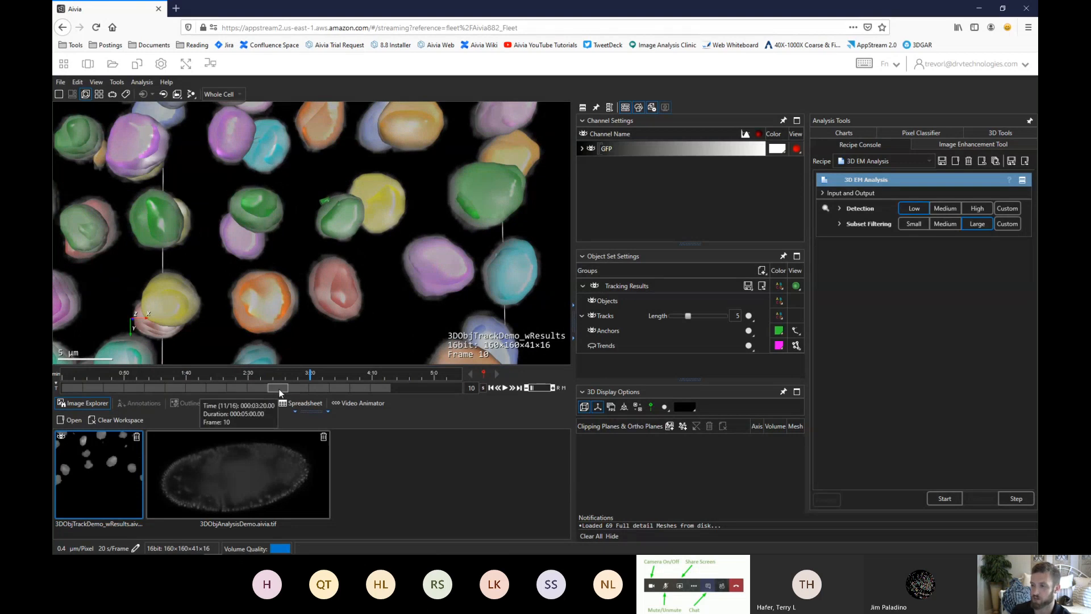
pyautogui.moveTo(279, 390); pyautogui.dragTo(295, 387)
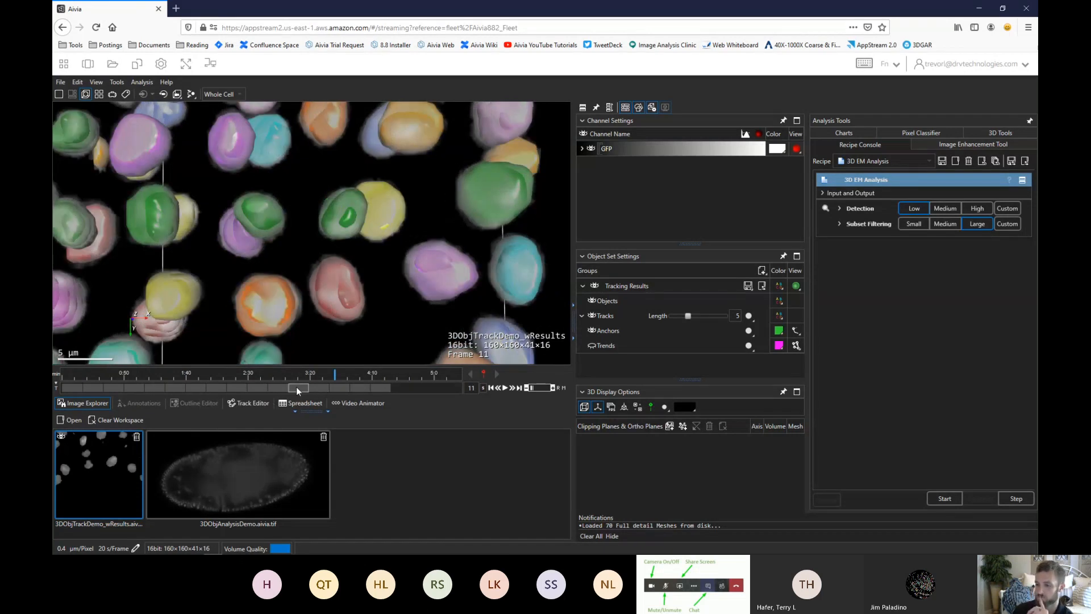
pyautogui.moveTo(302, 386); pyautogui.dragTo(316, 389)
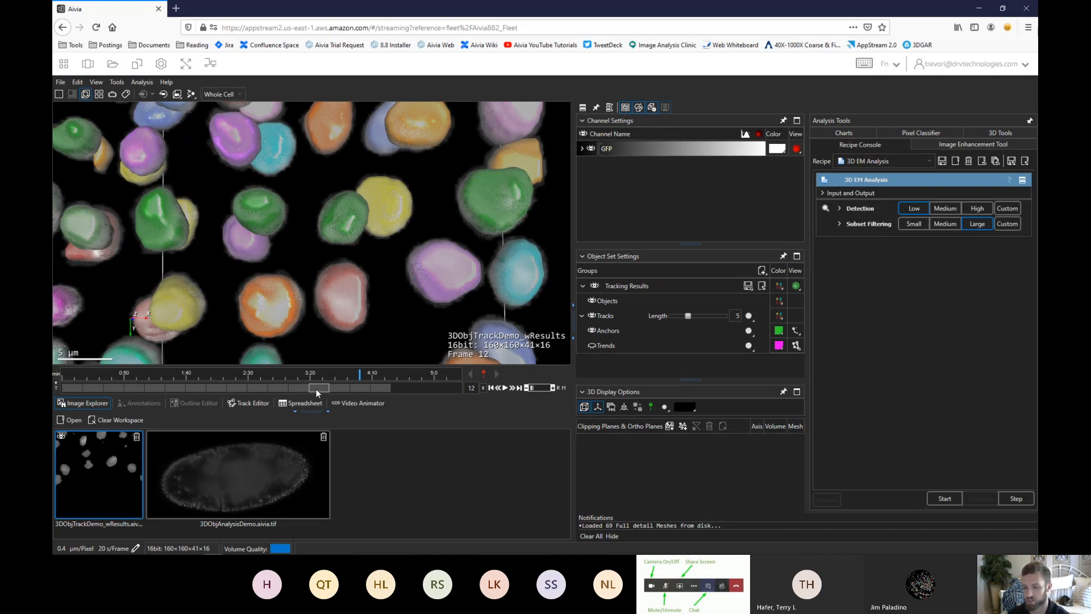
pyautogui.moveTo(316, 388)
pyautogui.mouseDown()
pyautogui.moveTo(305, 389)
pyautogui.moveTo(337, 387)
pyautogui.mouseUp()
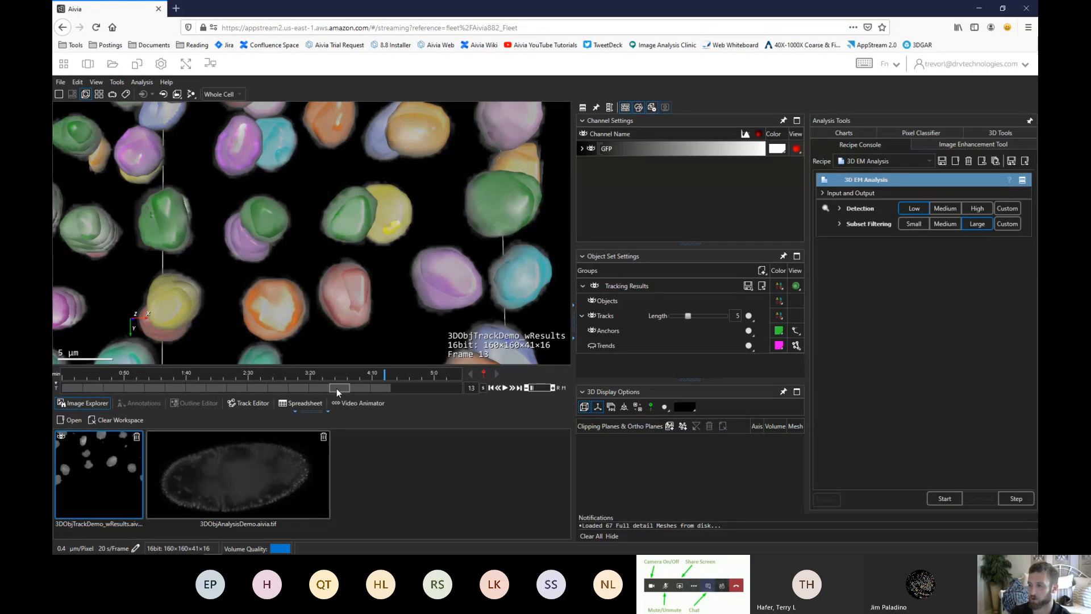
pyautogui.moveTo(335, 387); pyautogui.dragTo(195, 386)
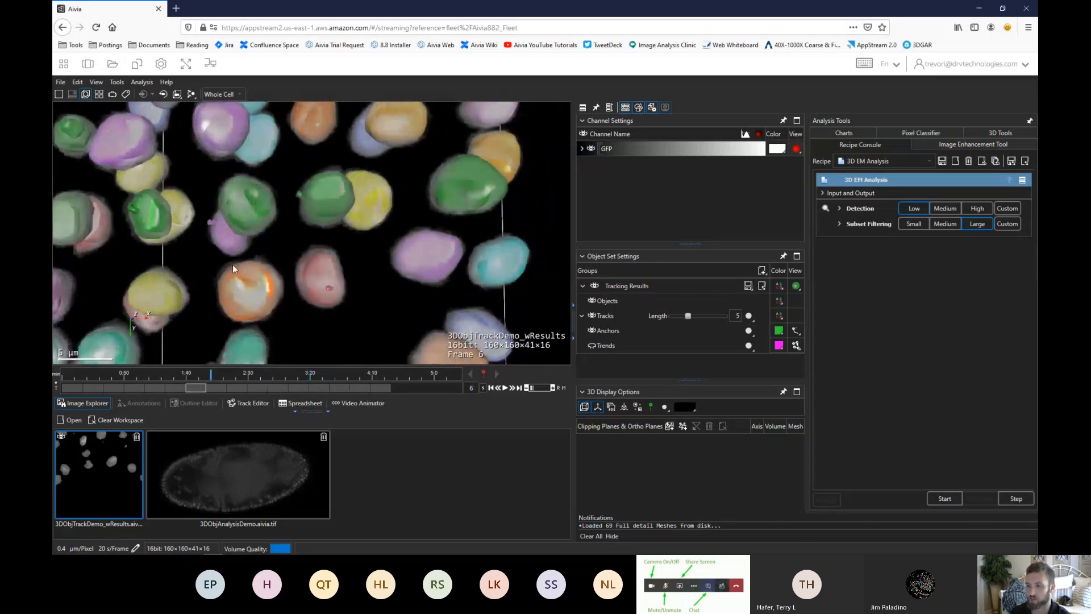
# Play the 3D time series from frame 6, examine the whole volume, and stop playback at frame 7
pyautogui.moveTo(285, 248)
pyautogui.mouseDown()
pyautogui.moveTo(349, 262)
pyautogui.moveTo(302, 257)
pyautogui.mouseUp()
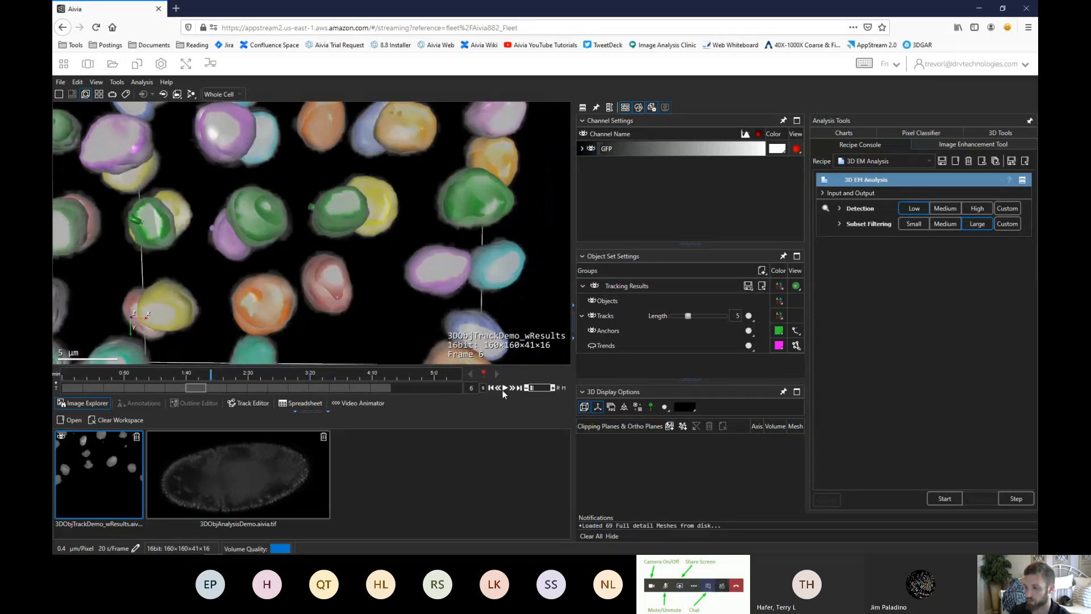
pyautogui.click(504, 387)
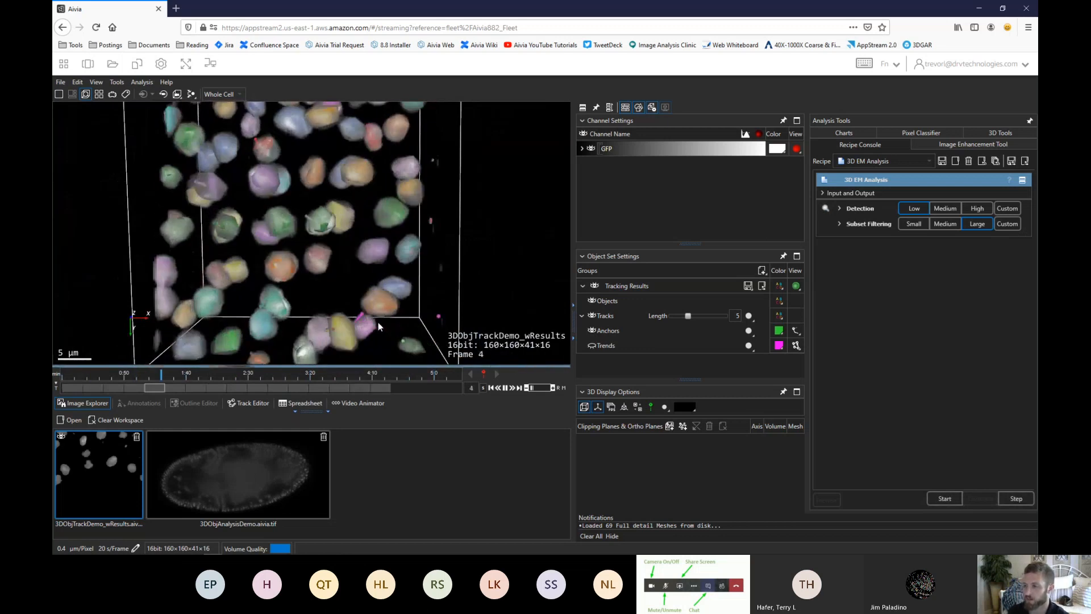
pyautogui.click(505, 388)
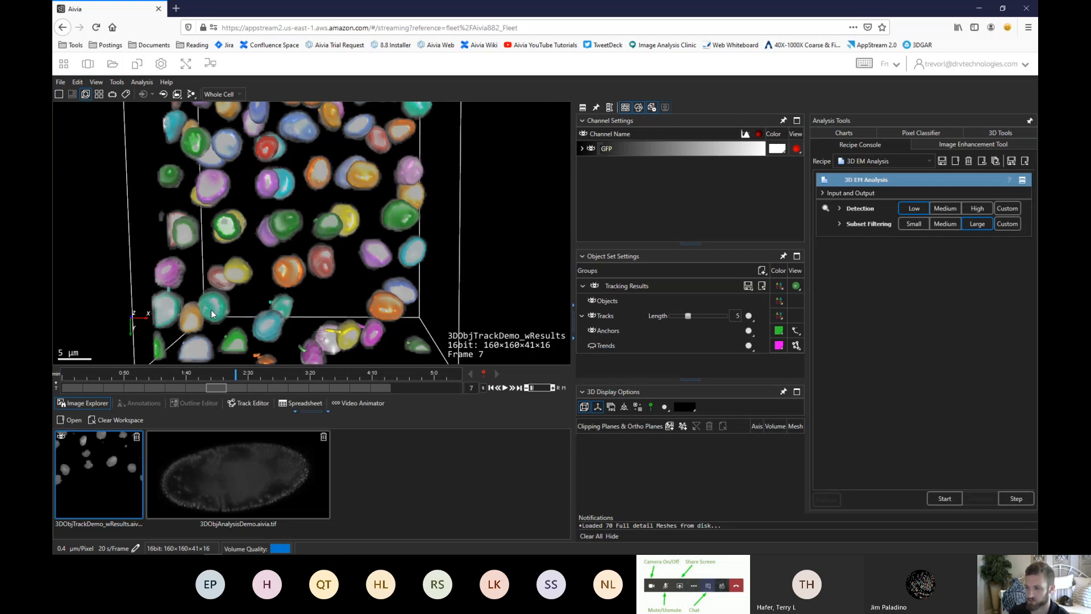
# Hide the Tracking Results group and examine the raw GFP volume from different angles
pyautogui.moveTo(292, 300); pyautogui.dragTo(360, 299)
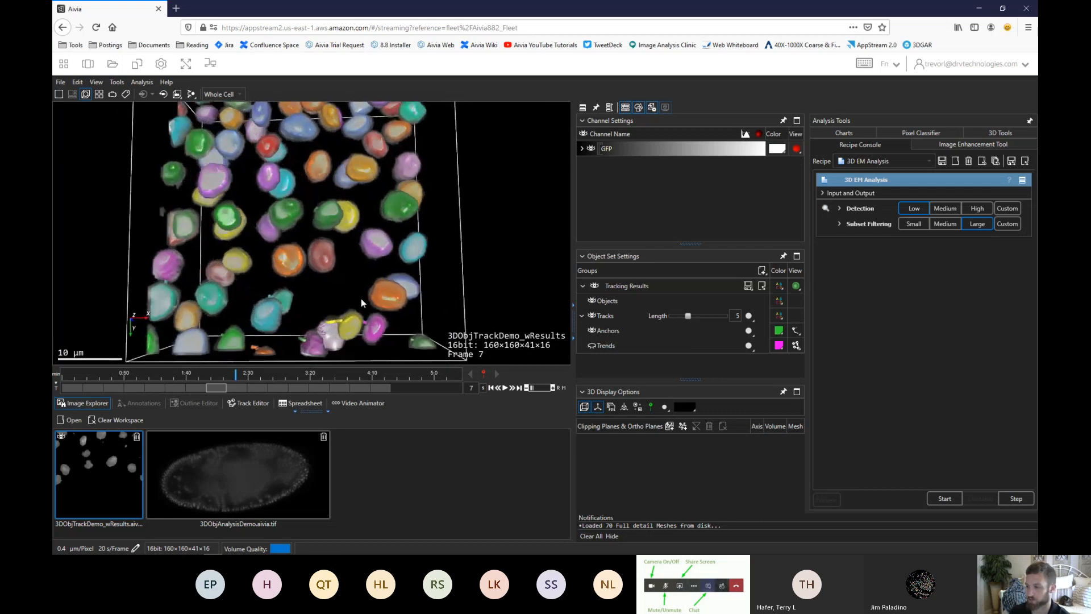
pyautogui.click(596, 285)
pyautogui.moveTo(501, 271); pyautogui.dragTo(444, 300)
pyautogui.moveTo(370, 268); pyautogui.dragTo(316, 278)
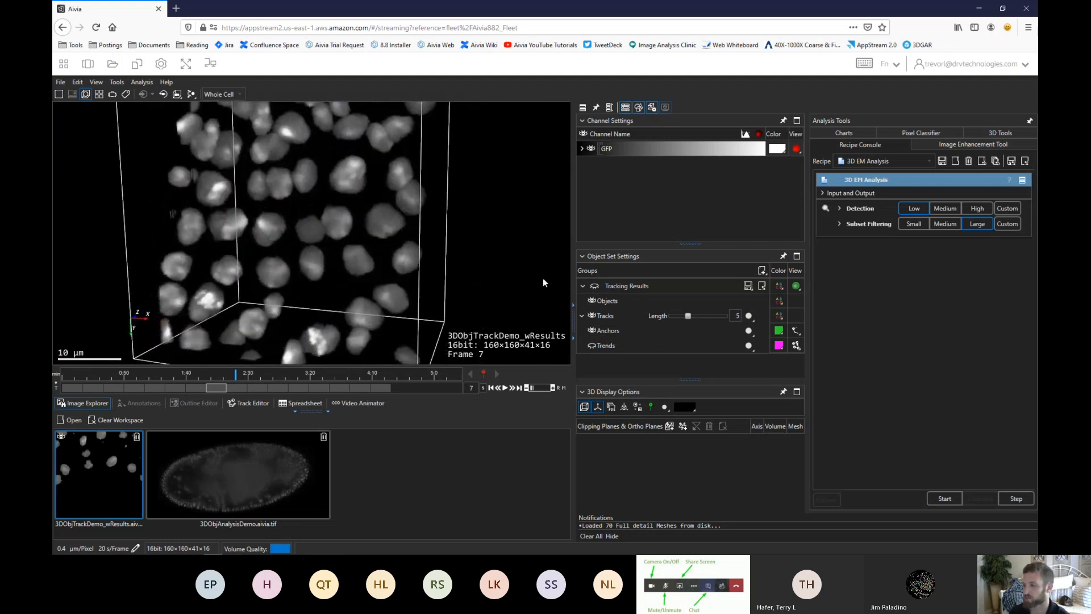
# Show the Tracking Results group and hide the GFP channel to isolate the segmented objects in 3D
pyautogui.click(595, 288)
pyautogui.click(590, 149)
pyautogui.moveTo(467, 294); pyautogui.dragTo(437, 325)
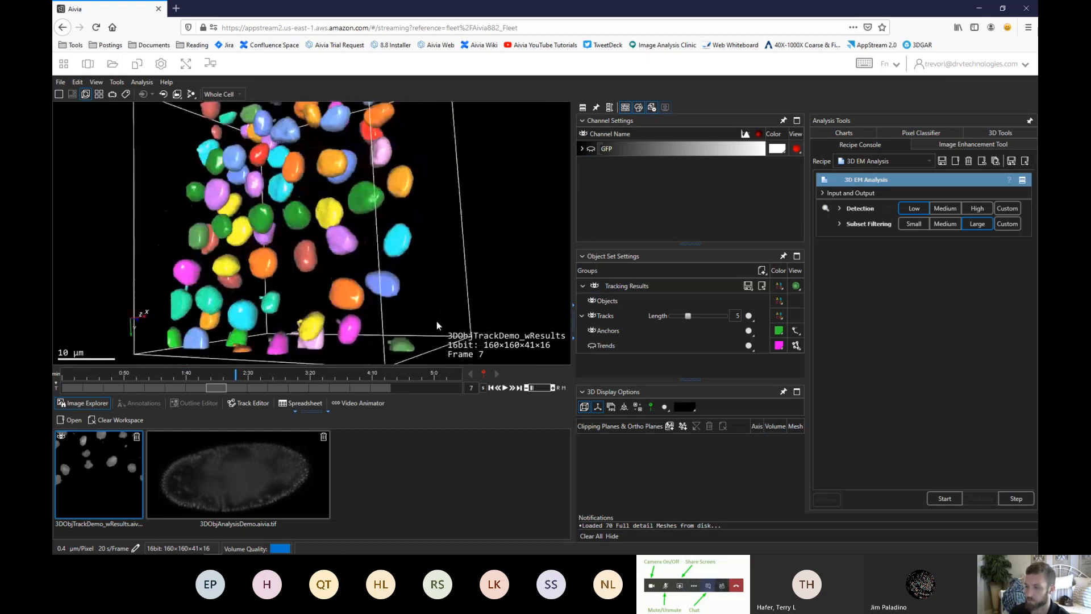
# Browse the segmented objects back through earlier time frames and forward to frame 9 for a closer look
pyautogui.moveTo(201, 386); pyautogui.dragTo(124, 384)
pyautogui.moveTo(199, 386)
pyautogui.mouseDown()
pyautogui.moveTo(379, 379)
pyautogui.moveTo(195, 380)
pyautogui.mouseUp()
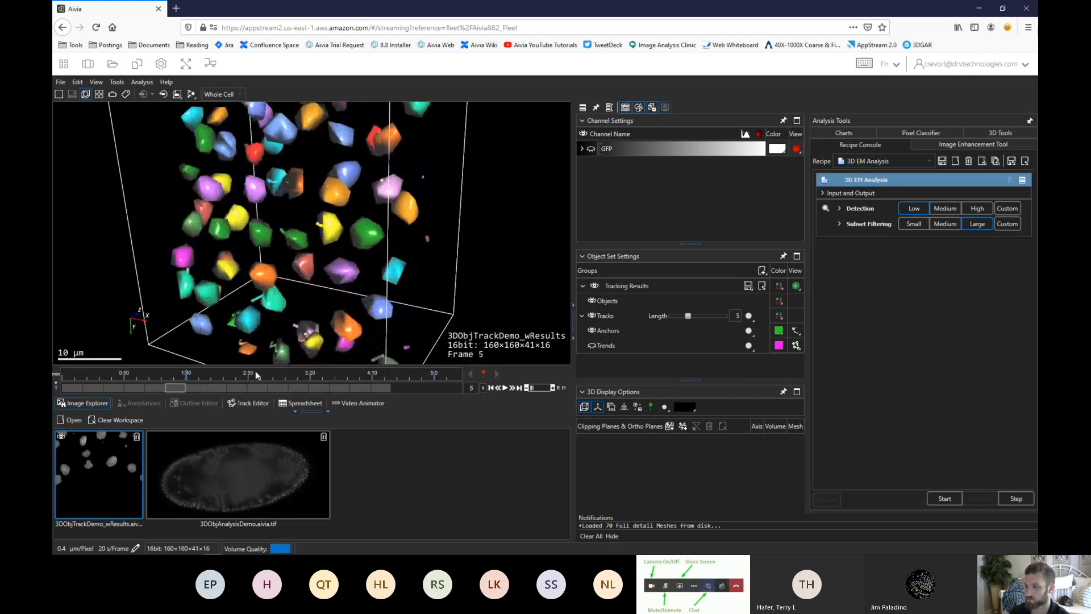
pyautogui.scroll(5, 483, 279)
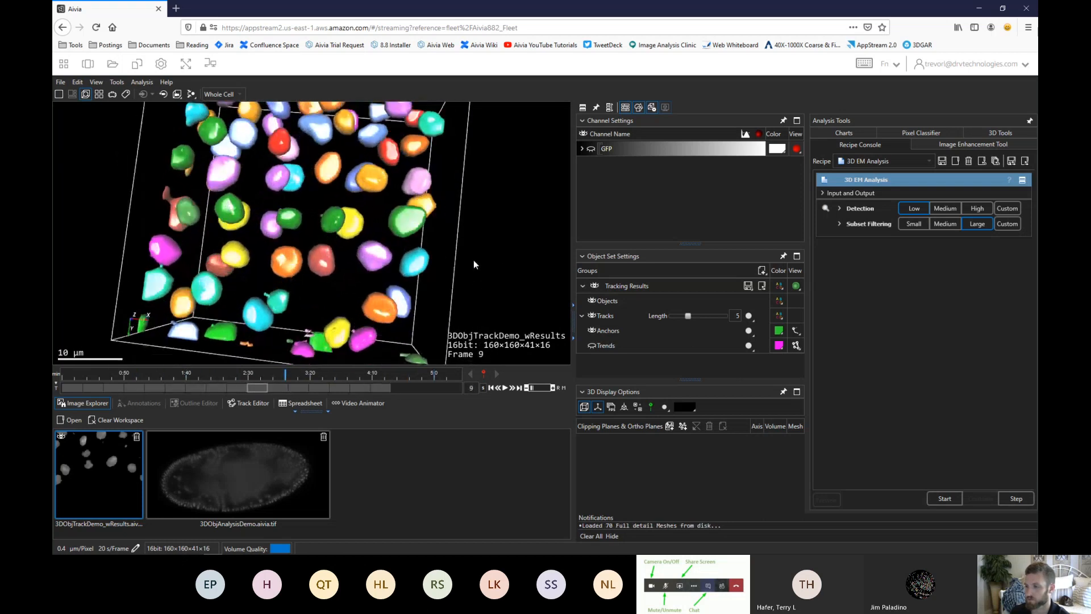
pyautogui.moveTo(313, 230); pyautogui.dragTo(339, 263, button='middle')
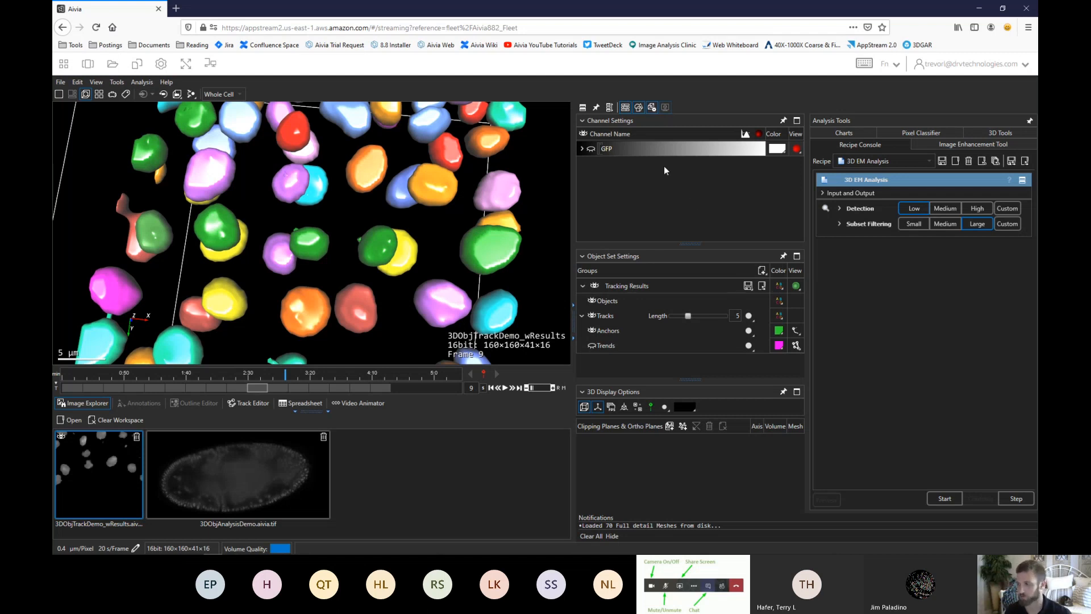
# Toggle the GFP channel repeatedly to compare the raw signal with the segmented objects, leaving the channel visible
pyautogui.click(591, 149)
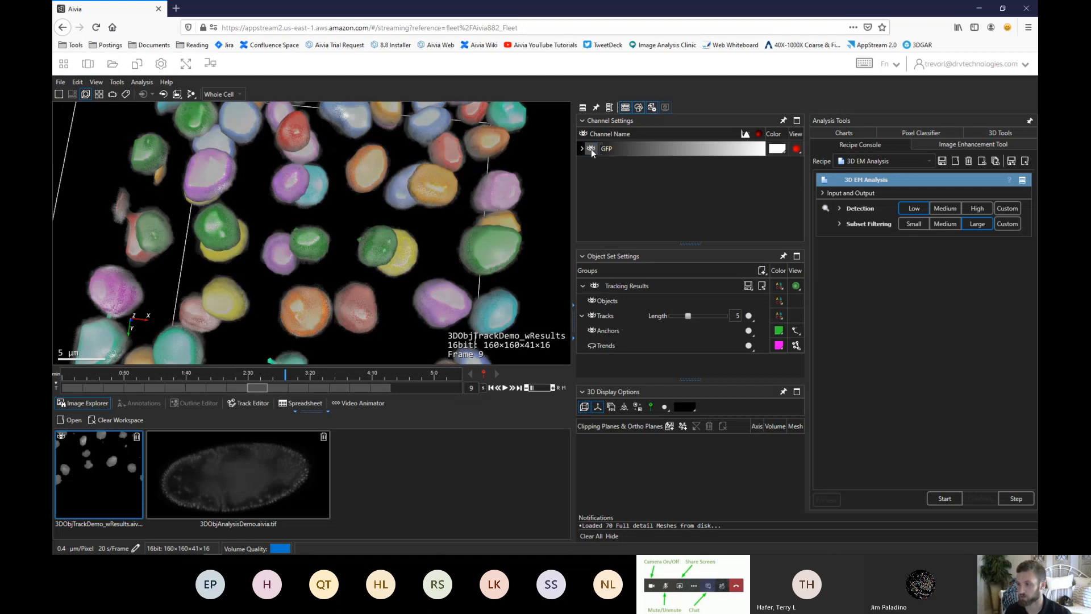
pyautogui.click(591, 149)
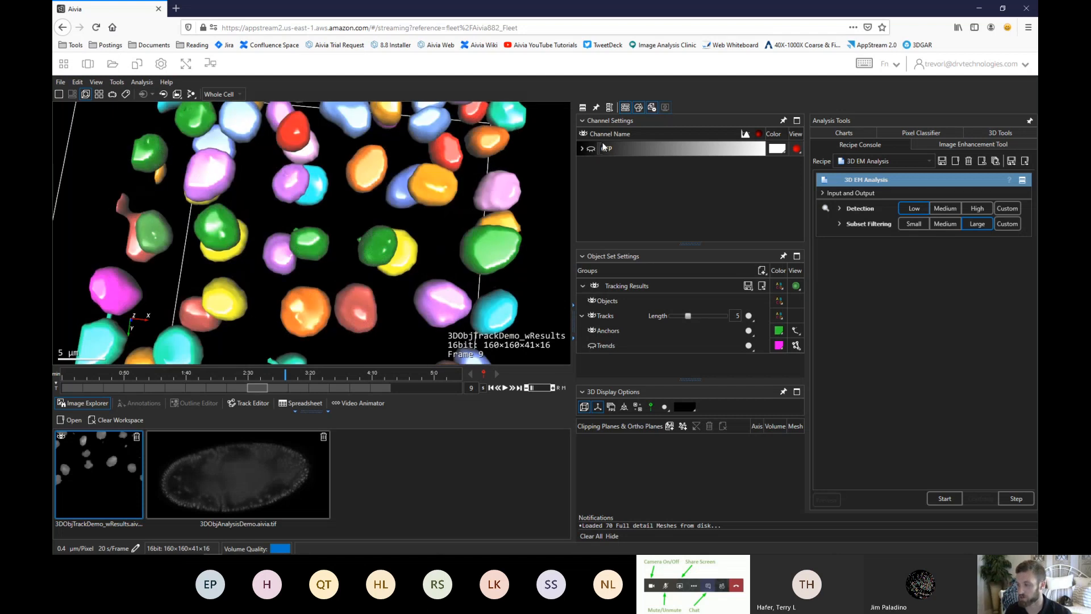
pyautogui.click(591, 148)
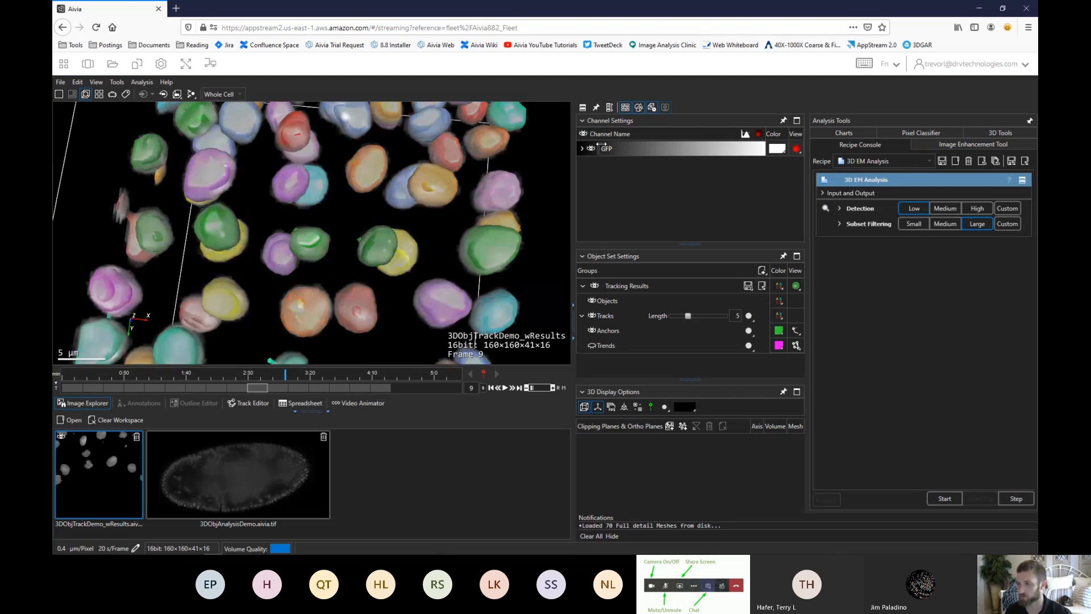
pyautogui.click(591, 149)
pyautogui.click(597, 146)
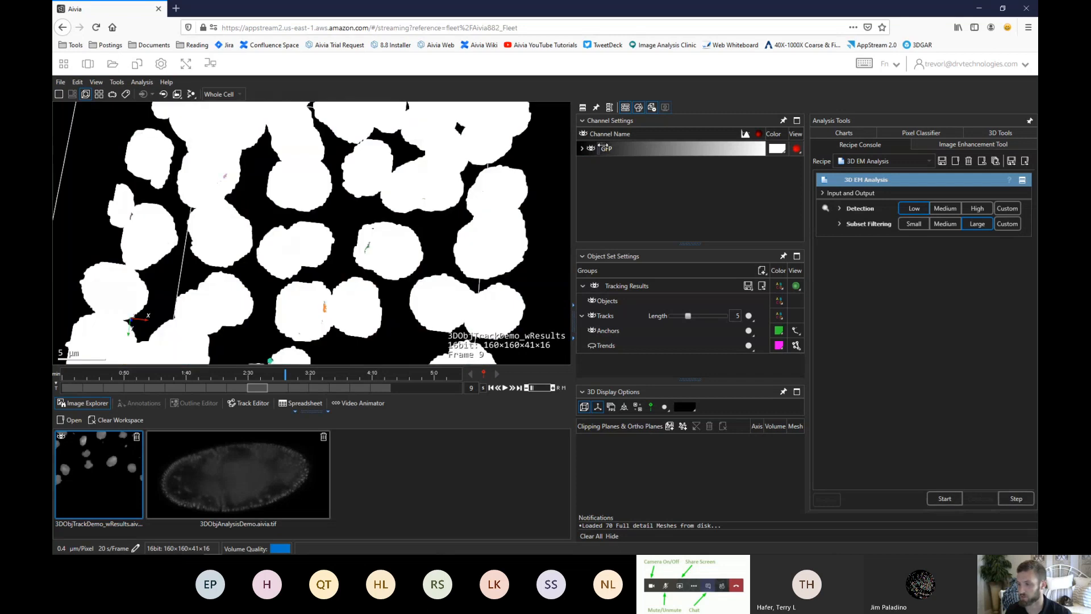
pyautogui.click(597, 146)
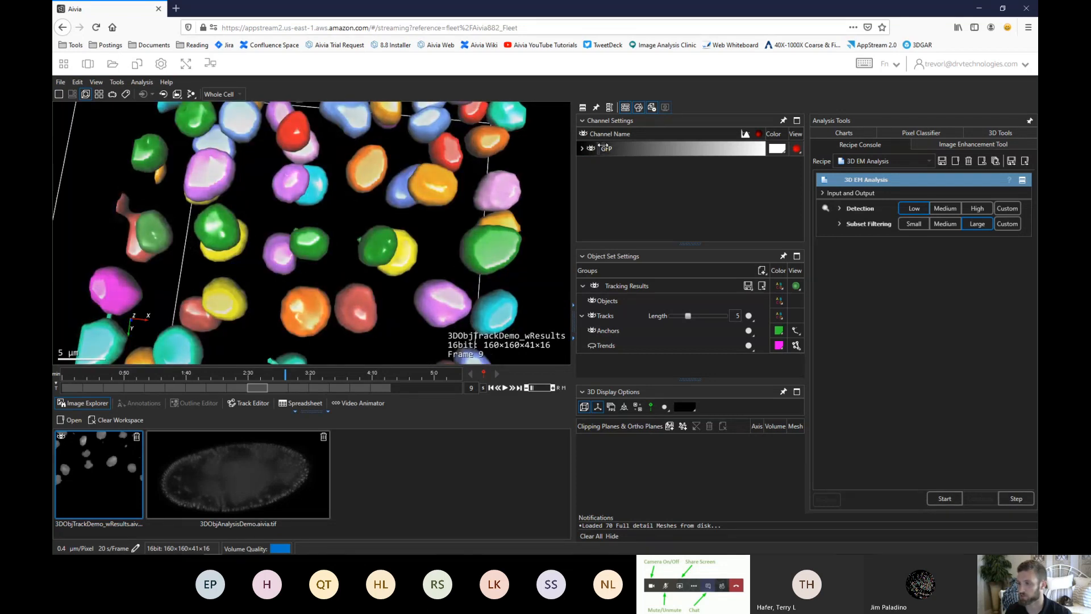
pyautogui.click(598, 147)
pyautogui.click(598, 147)
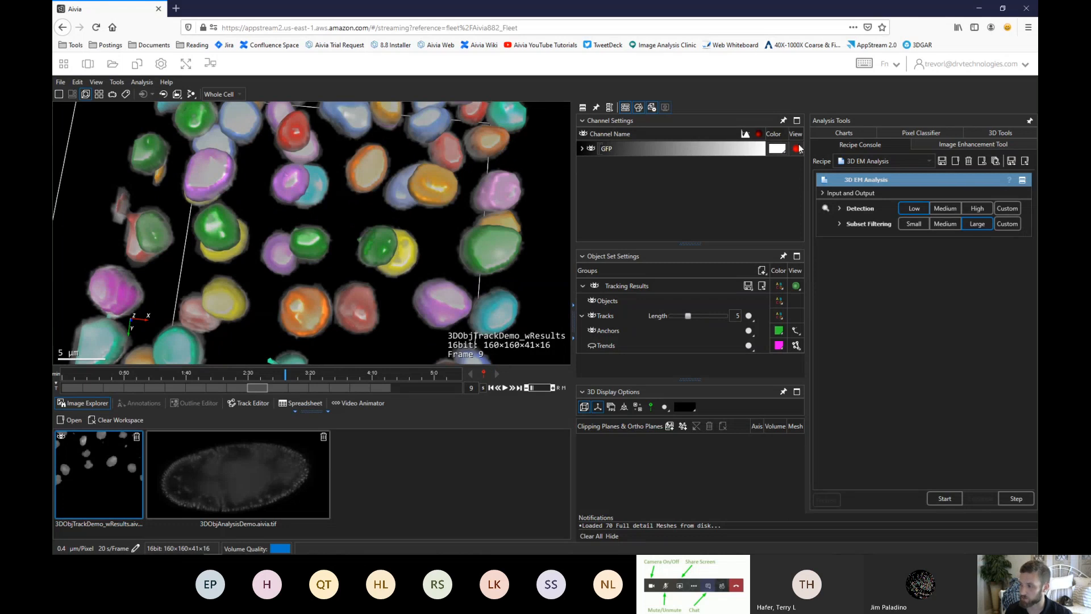
# Narrow the GFP histogram range to 0–749 and slightly raise the channel's upper display point
pyautogui.click(580, 148)
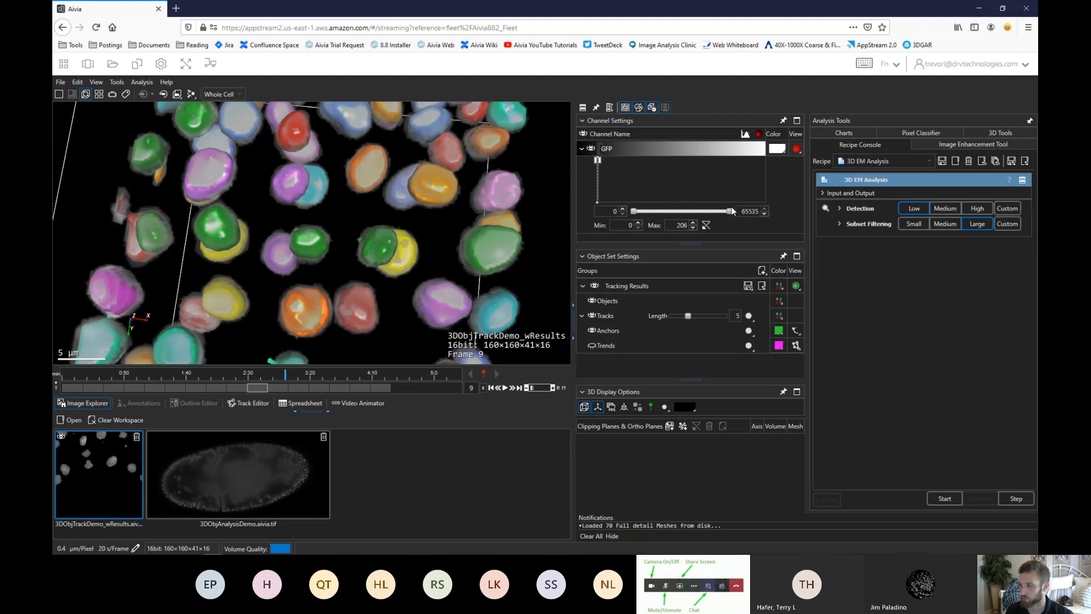
pyautogui.moveTo(731, 211); pyautogui.dragTo(638, 210)
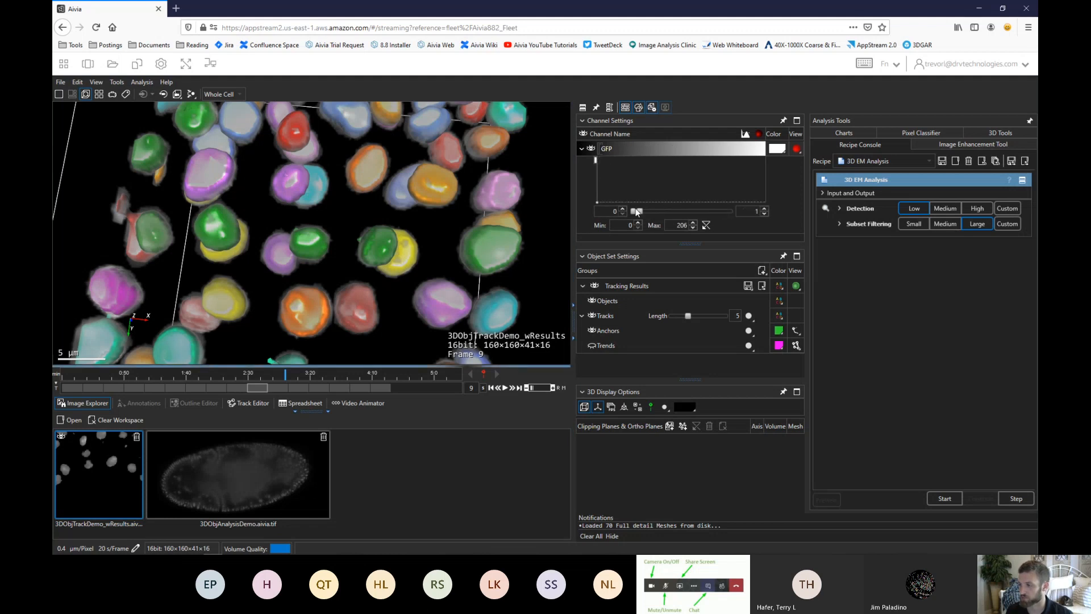
pyautogui.moveTo(639, 208); pyautogui.dragTo(643, 213)
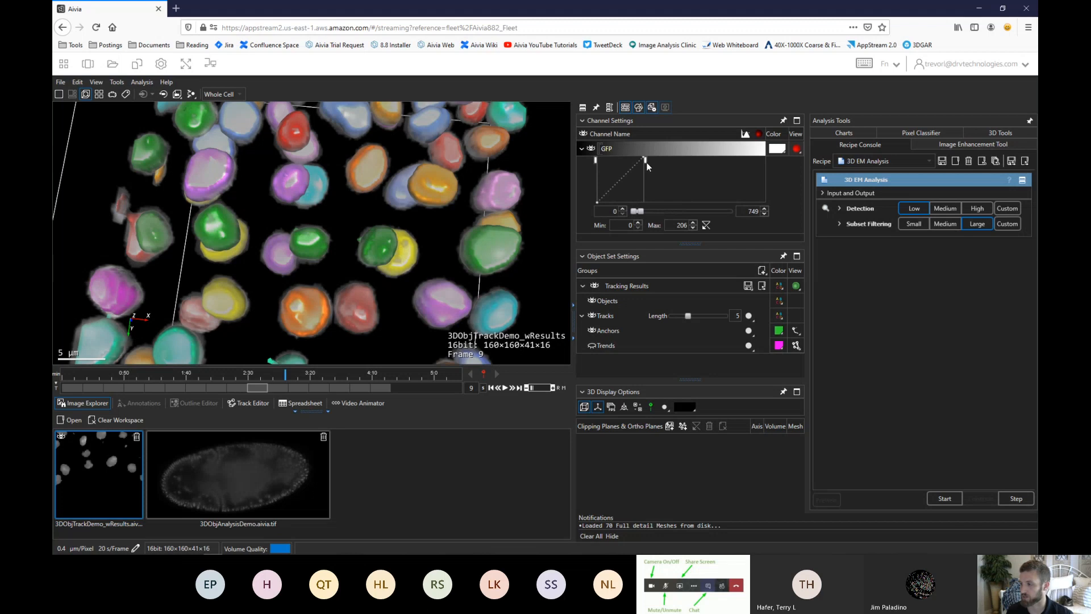
pyautogui.moveTo(646, 161)
pyautogui.mouseDown()
pyautogui.moveTo(628, 163)
pyautogui.moveTo(652, 163)
pyautogui.mouseUp()
pyautogui.click(581, 148)
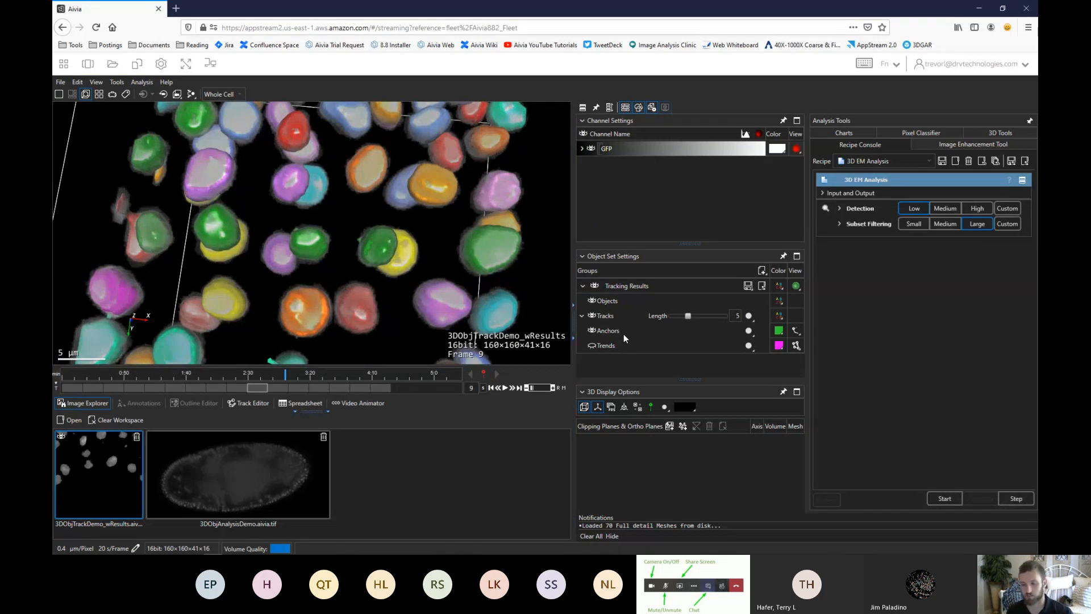
# Hide the GFP channel and the tracking Objects, leaving the tracks displayed in 3D
pyautogui.click(582, 287)
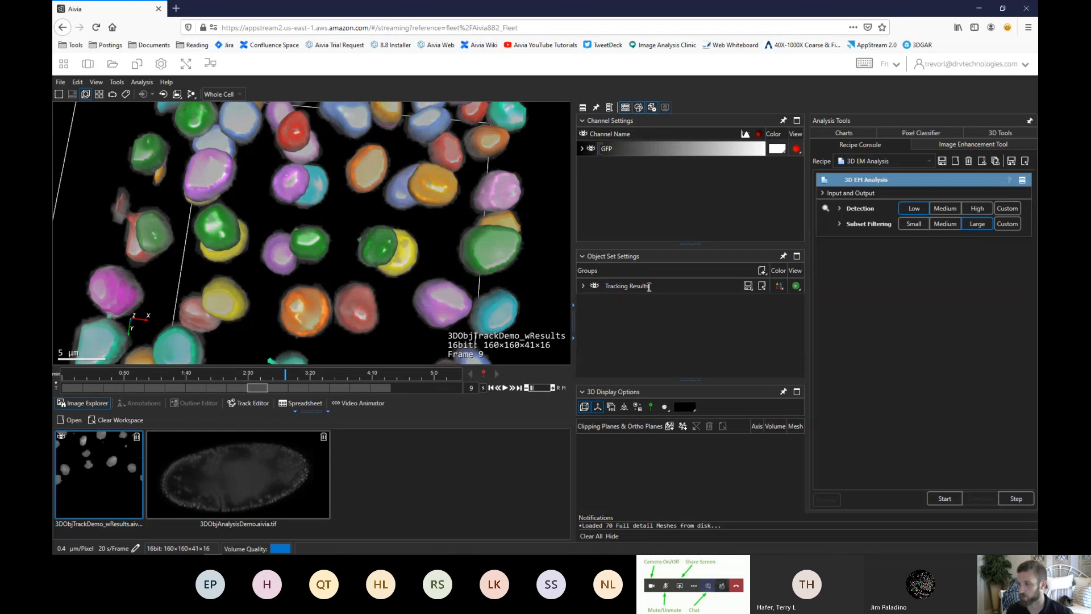
pyautogui.click(582, 285)
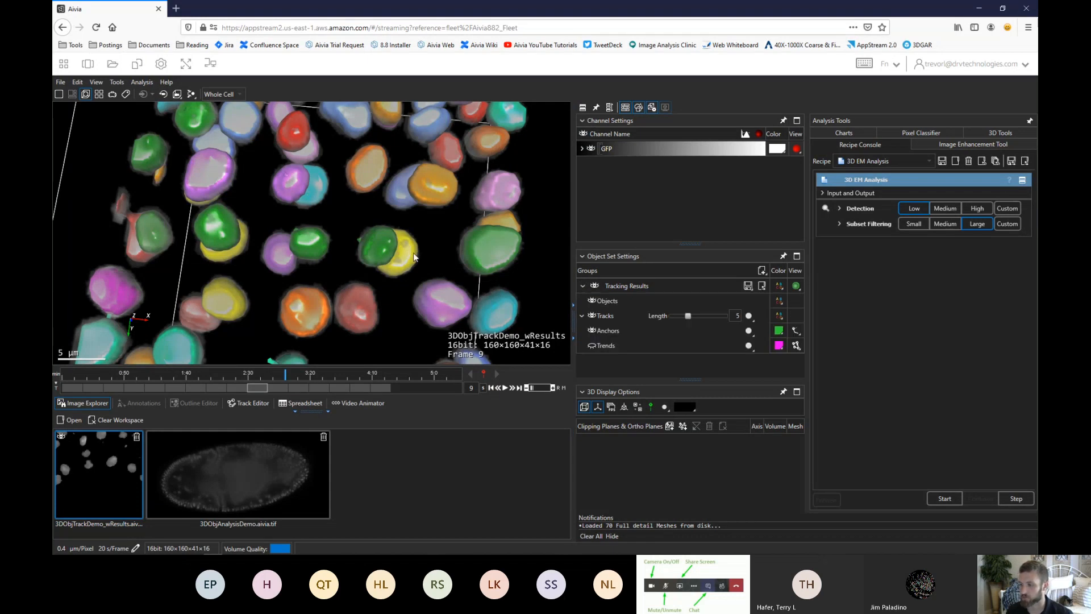
pyautogui.click(591, 149)
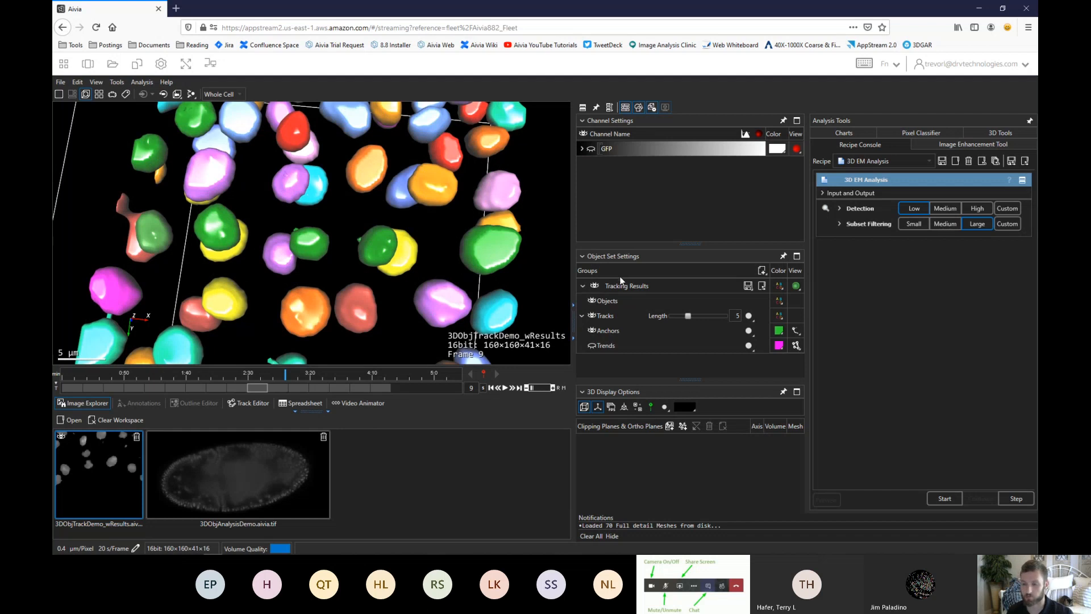
pyautogui.click(591, 301)
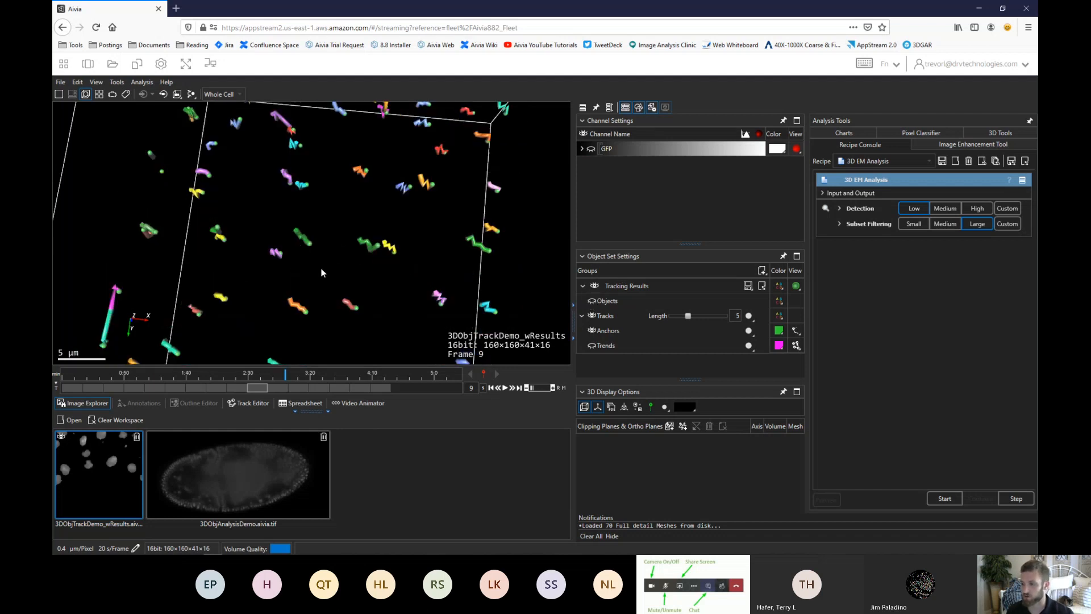
pyautogui.moveTo(330, 213); pyautogui.dragTo(305, 231)
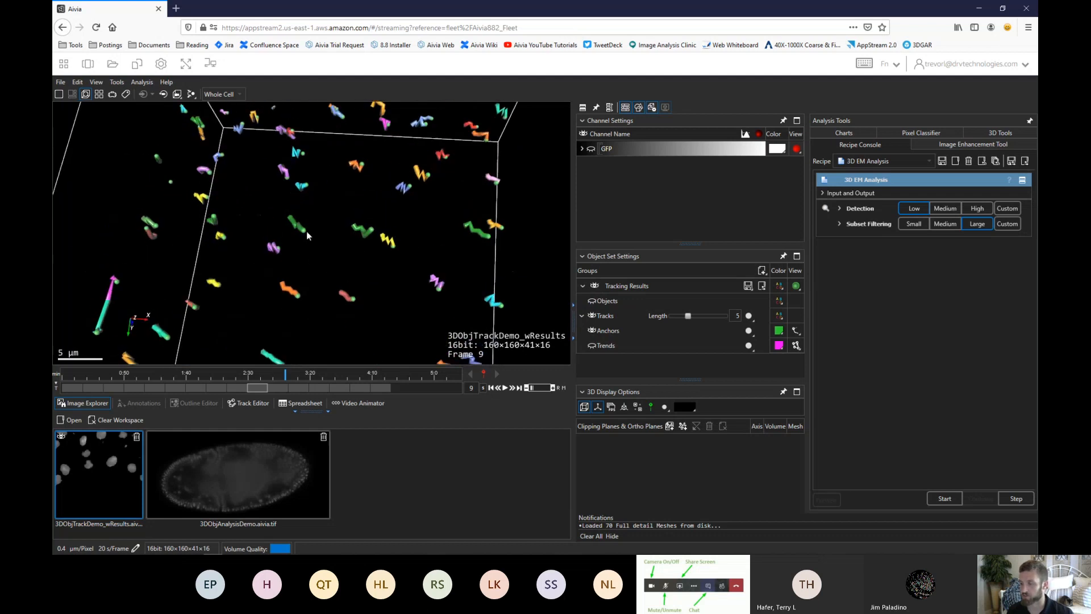
# Toggle the Tracks display off and on repeatedly, and set the track length to 11
pyautogui.click(592, 315)
pyautogui.click(592, 316)
pyautogui.click(593, 315)
pyautogui.click(592, 315)
pyautogui.click(592, 315)
pyautogui.click(592, 316)
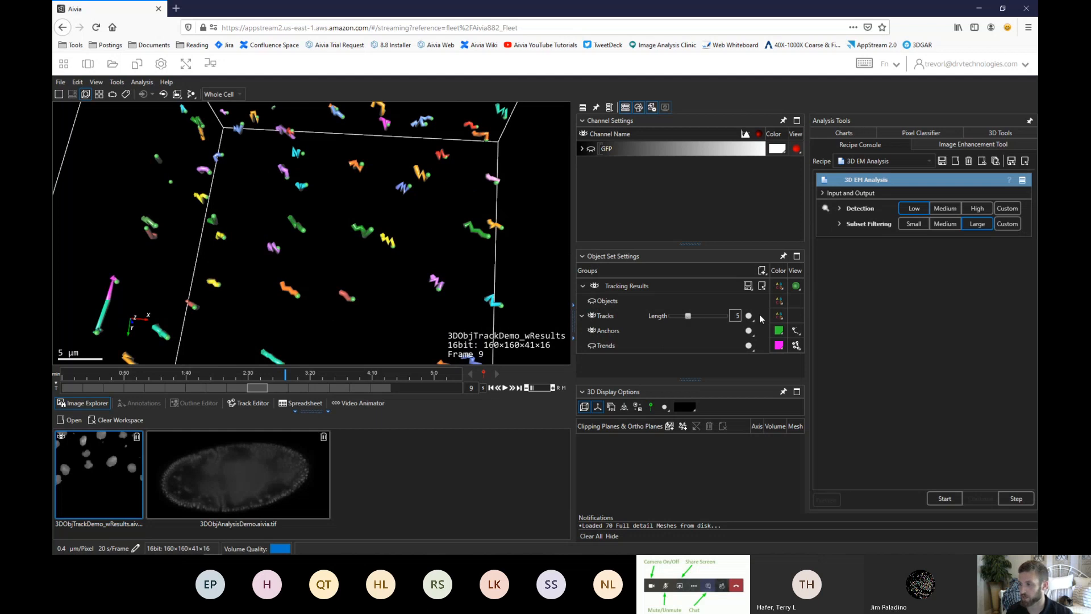
pyautogui.click(697, 315)
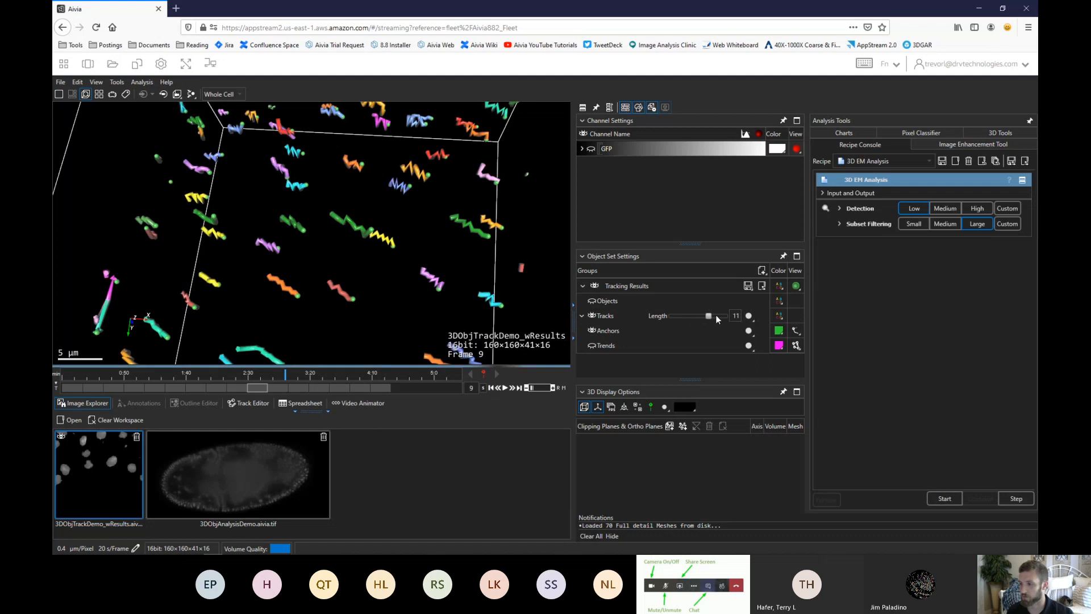
# Lengthen the displayed tracks to their maximum by setting the track length to 16
pyautogui.moveTo(690, 315); pyautogui.dragTo(729, 316)
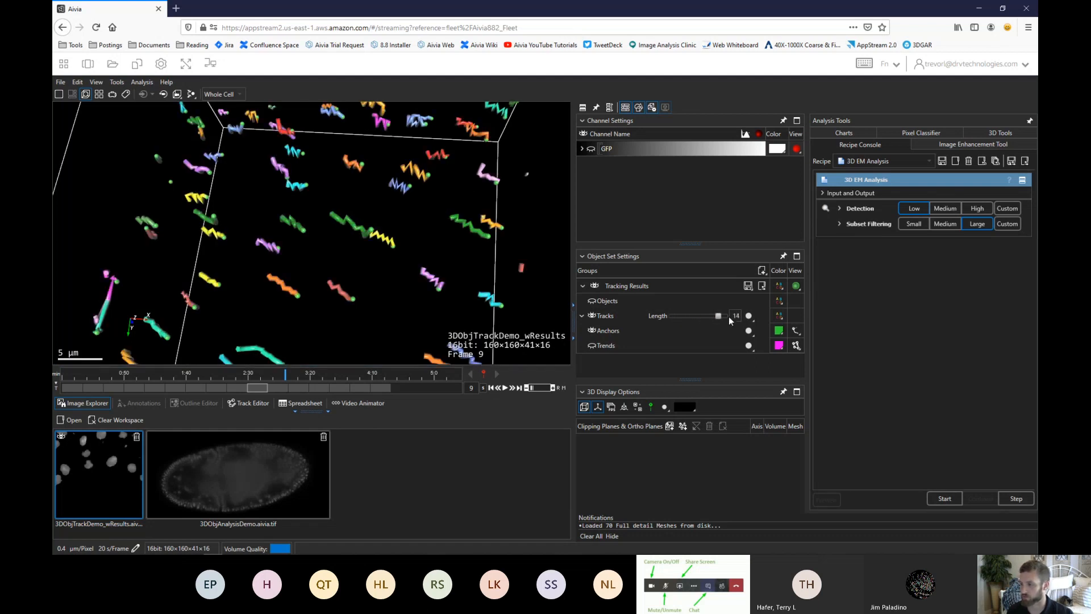
pyautogui.click(695, 317)
pyautogui.moveTo(696, 317); pyautogui.dragTo(741, 316)
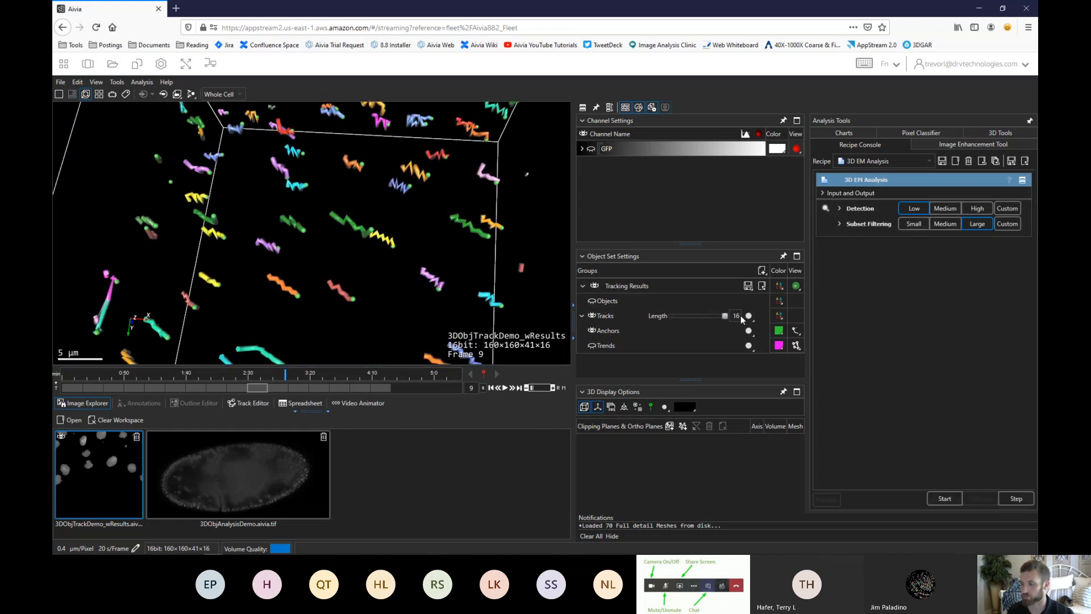
# Toggle the Objects and Tracks displays to compare them in 3D, leaving Objects hidden and Tracks shown
pyautogui.click(592, 301)
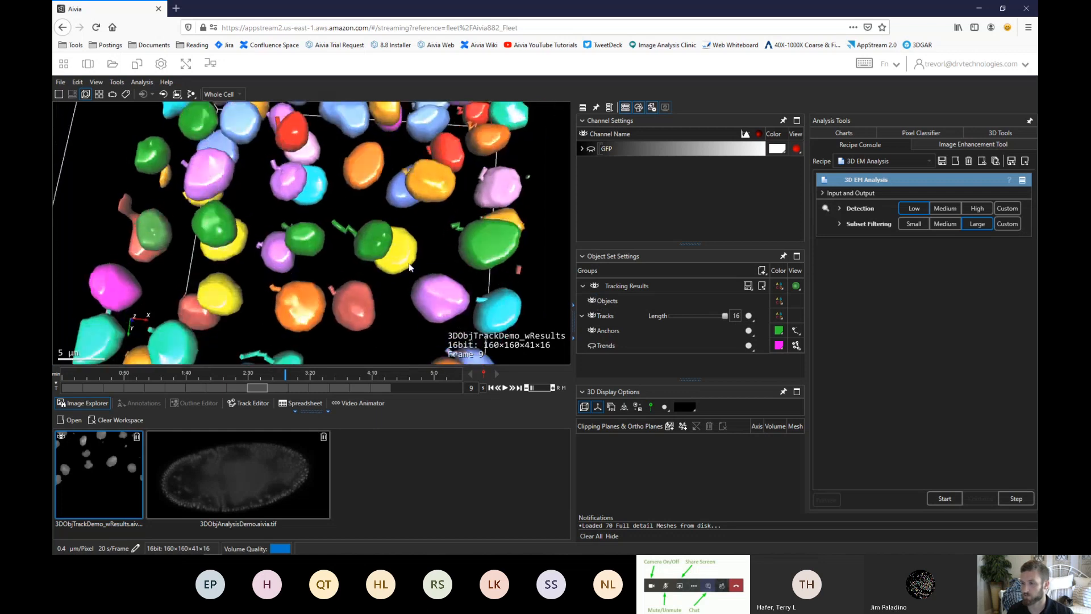
pyautogui.moveTo(409, 267); pyautogui.dragTo(411, 256)
pyautogui.click(591, 316)
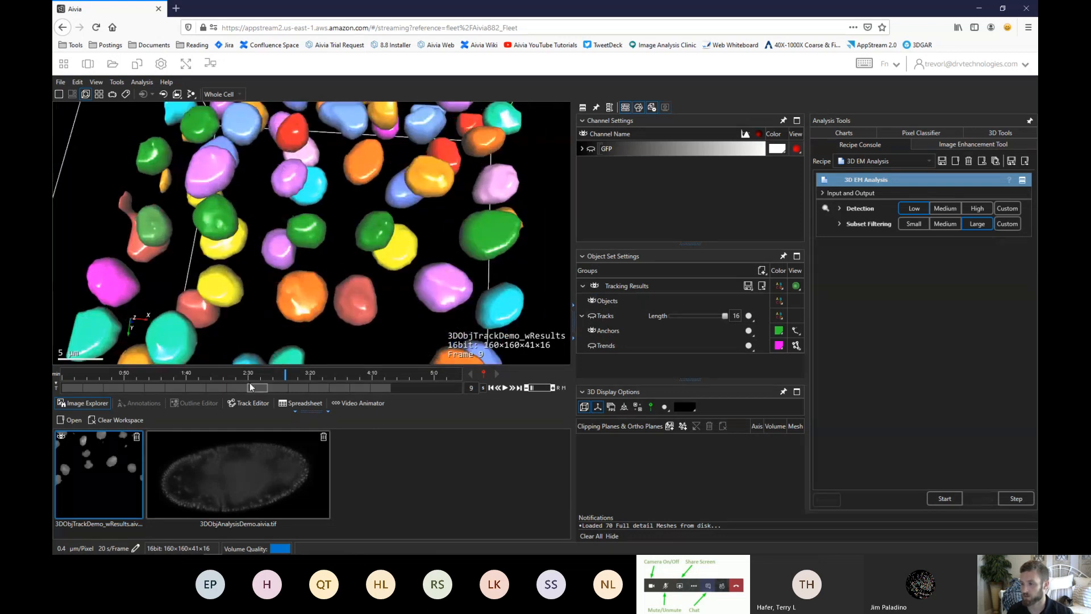
pyautogui.click(591, 301)
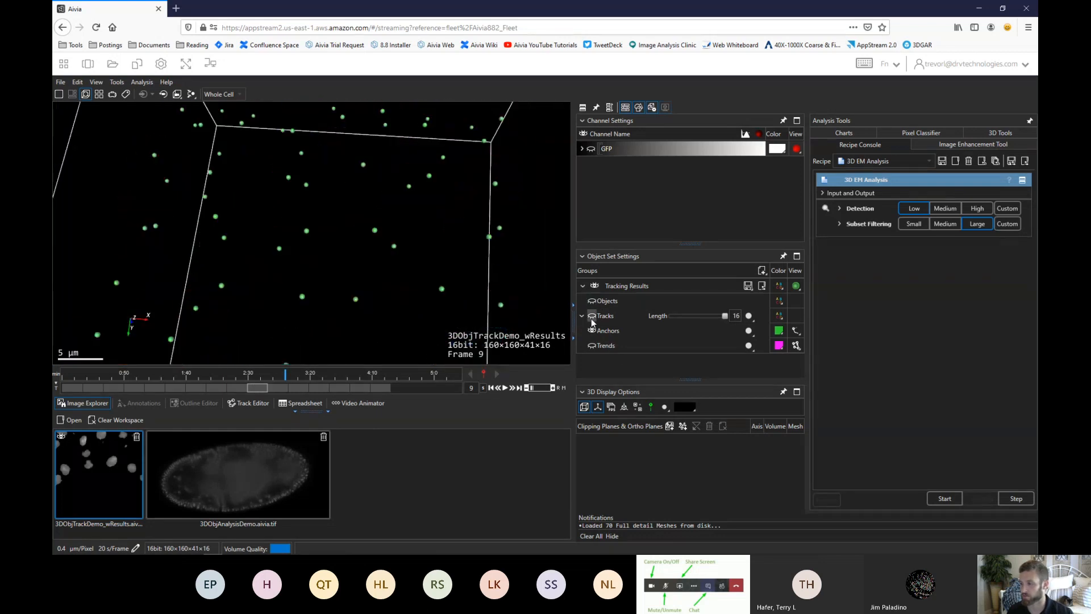
pyautogui.click(591, 316)
# Move the timeline to frame 15 and show the tracking Objects together with their tracks
pyautogui.moveTo(261, 386)
pyautogui.mouseDown()
pyautogui.moveTo(384, 393)
pyautogui.moveTo(78, 401)
pyautogui.moveTo(291, 404)
pyautogui.moveTo(393, 390)
pyautogui.mouseUp()
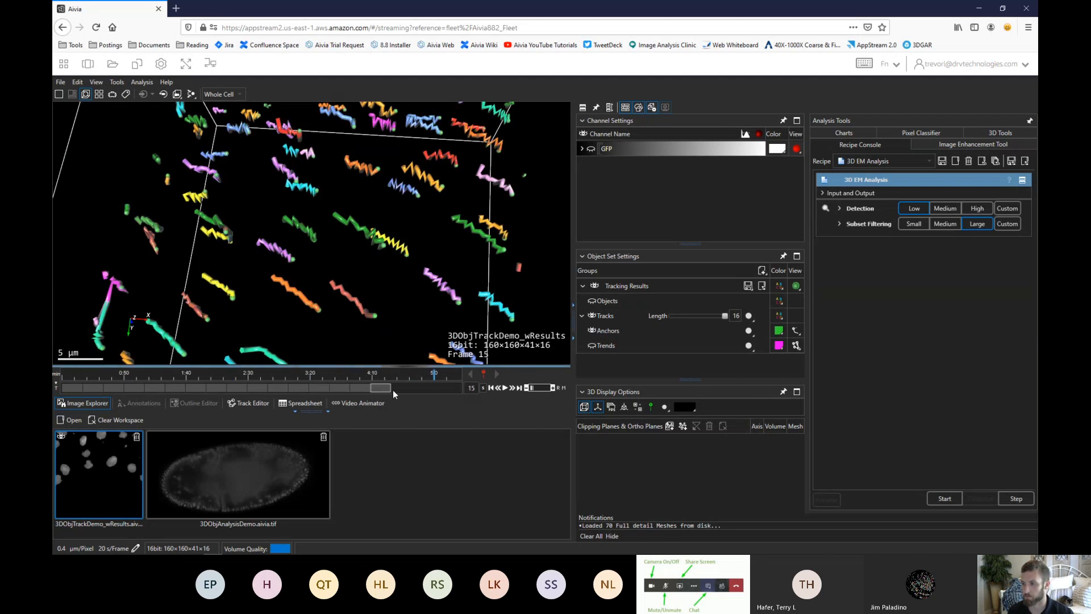
pyautogui.click(591, 300)
pyautogui.moveTo(376, 246); pyautogui.dragTo(359, 277)
pyautogui.scroll(-4, 351, 336)
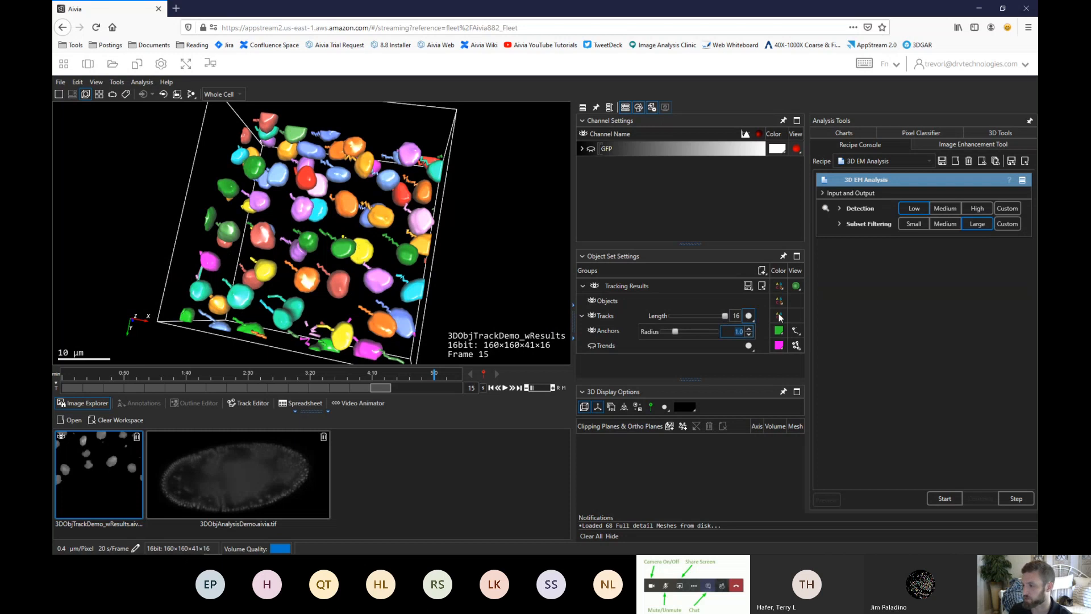
# Open and close the color options for Tracks, and show the GFP channel over the segmented objects
pyautogui.click(779, 315)
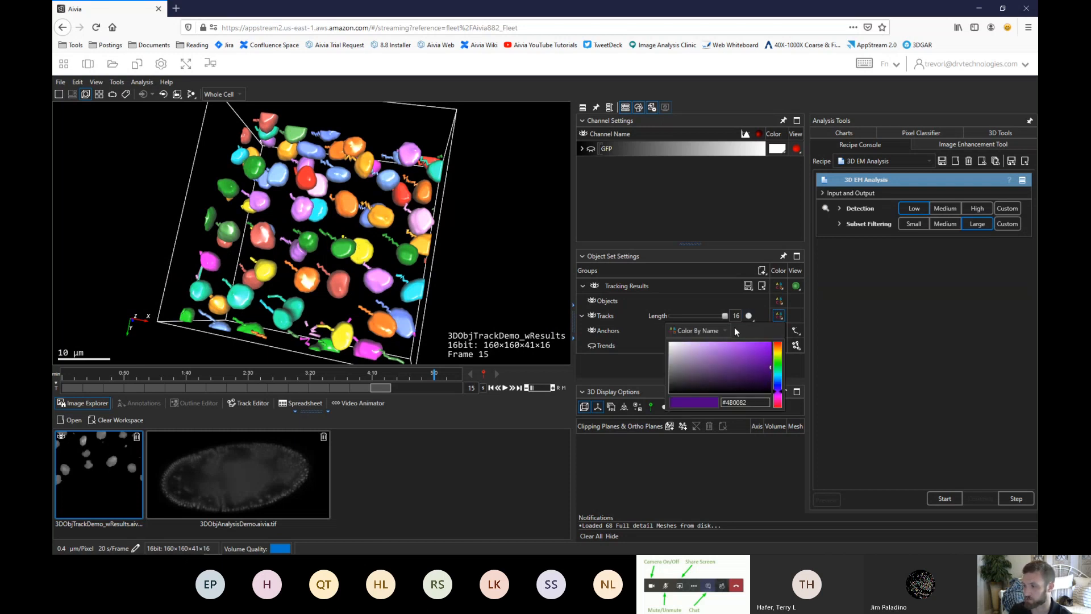
pyautogui.click(779, 316)
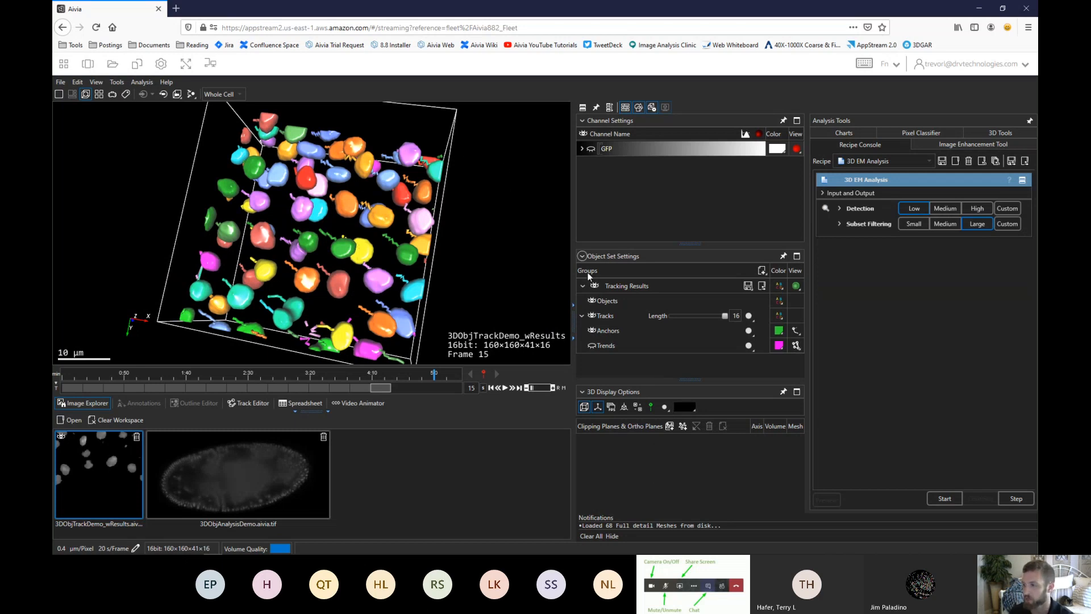
pyautogui.click(592, 150)
pyautogui.moveTo(491, 283)
pyautogui.mouseDown()
pyautogui.moveTo(500, 258)
pyautogui.moveTo(472, 297)
pyautogui.moveTo(427, 322)
pyautogui.moveTo(316, 291)
pyautogui.moveTo(411, 312)
pyautogui.moveTo(506, 275)
pyautogui.moveTo(498, 302)
pyautogui.mouseUp()
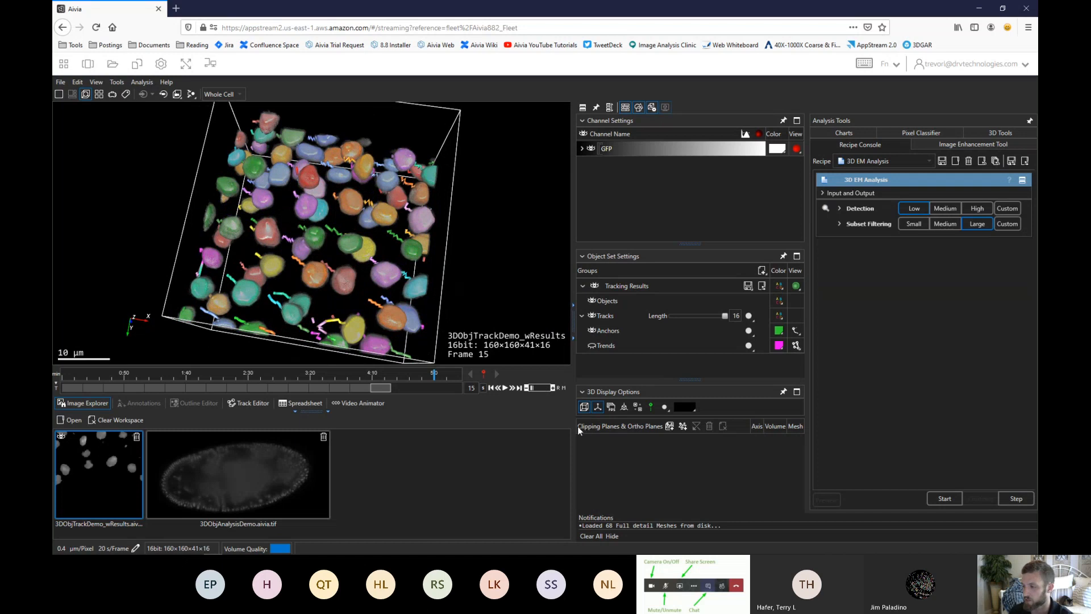
# Add a clipping plane on the Z axis through the 3D volume
pyautogui.click(668, 427)
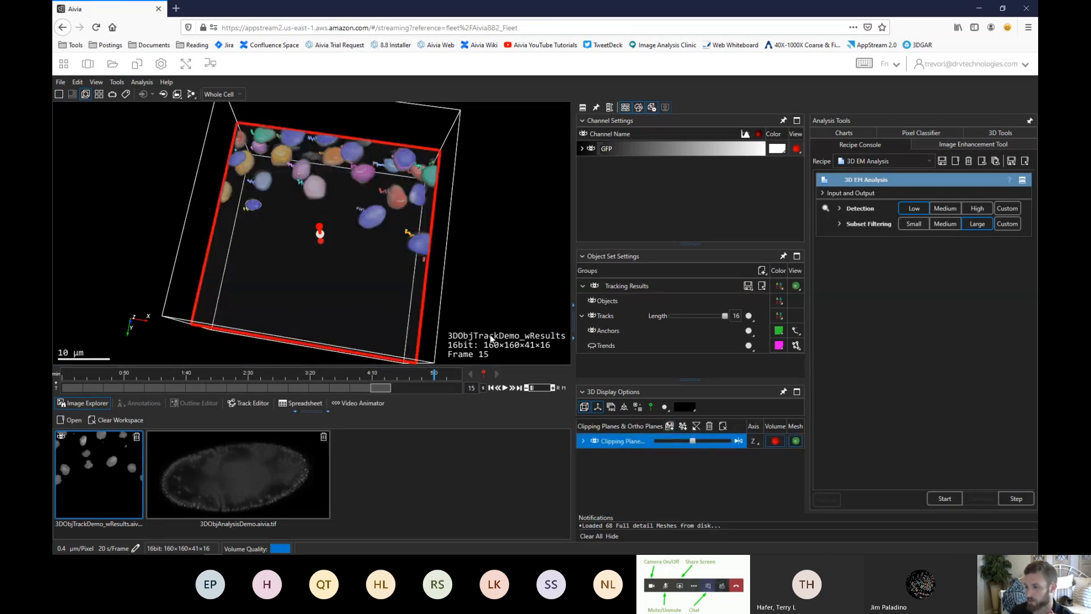
pyautogui.moveTo(486, 311); pyautogui.dragTo(494, 235)
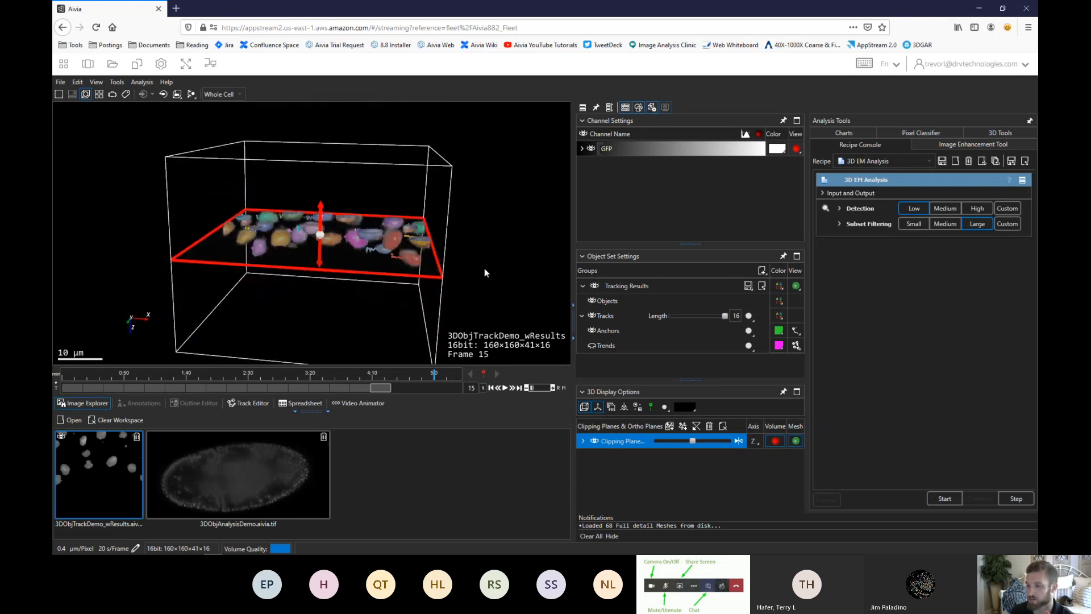
pyautogui.moveTo(487, 262); pyautogui.dragTo(485, 294)
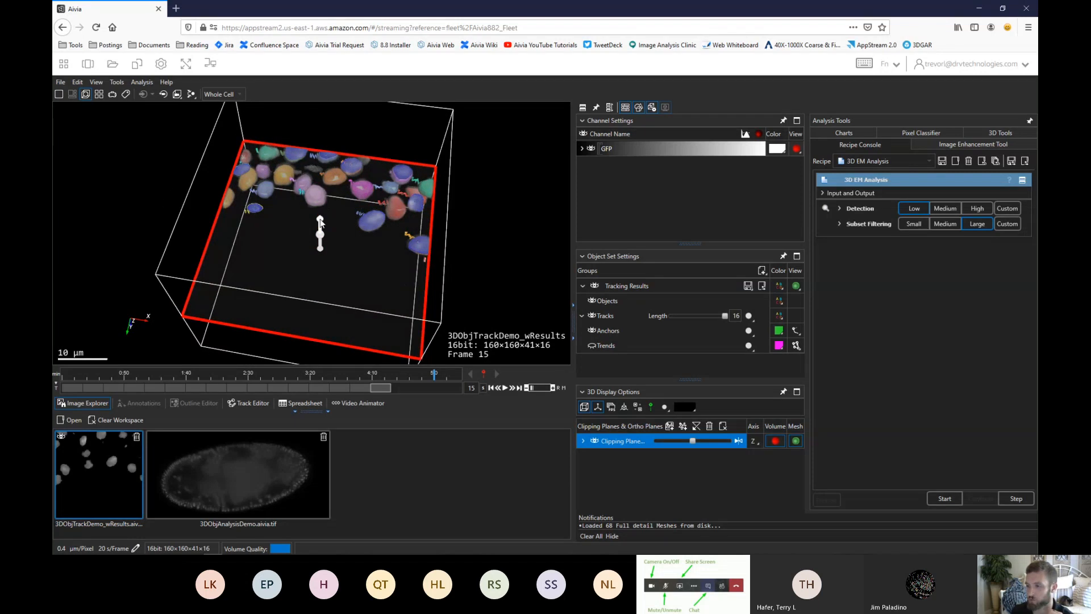
# Shift the clipping plane along the Z axis to expose more of the cells and tracks
pyautogui.moveTo(320, 222)
pyautogui.mouseDown()
pyautogui.moveTo(321, 232)
pyautogui.moveTo(327, 197)
pyautogui.moveTo(322, 236)
pyautogui.moveTo(329, 194)
pyautogui.moveTo(320, 241)
pyautogui.moveTo(322, 232)
pyautogui.mouseUp()
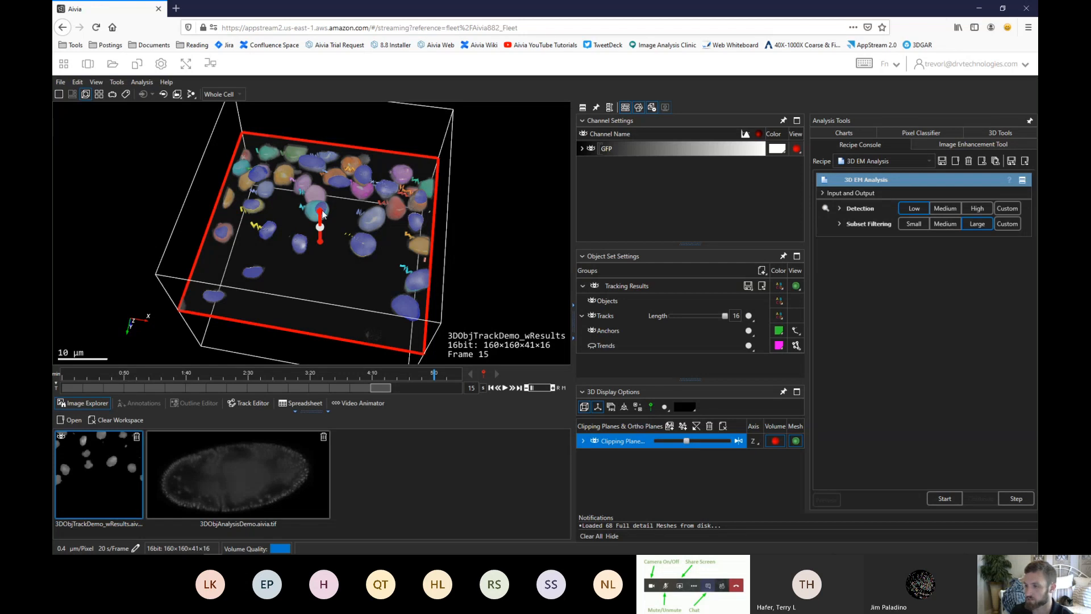
pyautogui.moveTo(320, 215)
pyautogui.mouseDown()
pyautogui.moveTo(320, 232)
pyautogui.moveTo(321, 219)
pyautogui.mouseUp()
pyautogui.moveTo(321, 220); pyautogui.dragTo(322, 212)
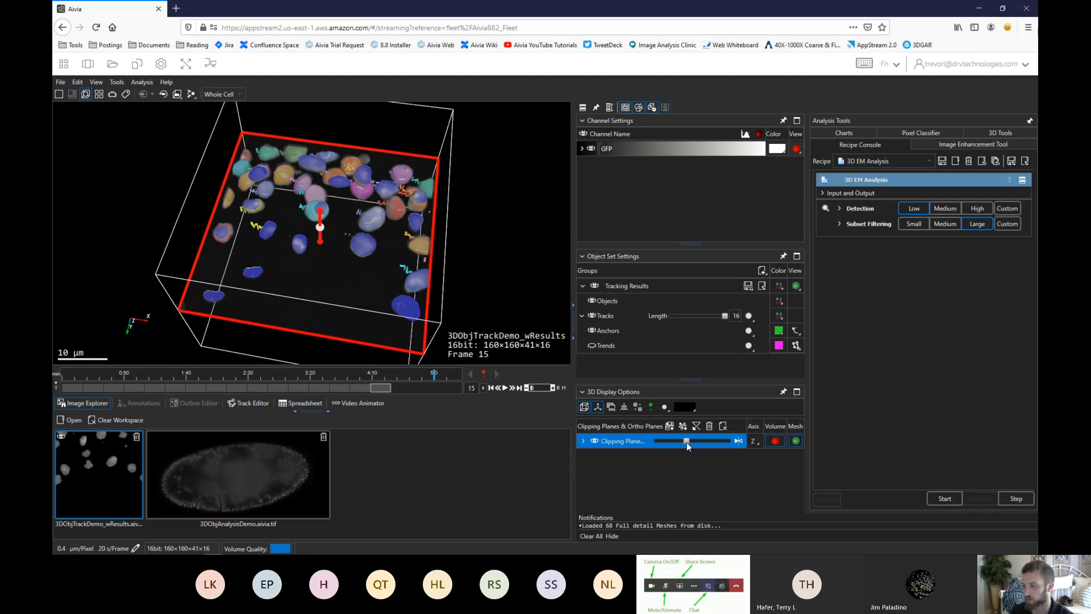
pyautogui.moveTo(685, 441)
pyautogui.mouseDown()
pyautogui.moveTo(705, 442)
pyautogui.moveTo(649, 445)
pyautogui.moveTo(706, 448)
pyautogui.moveTo(674, 441)
pyautogui.mouseUp()
pyautogui.moveTo(476, 285)
pyautogui.mouseDown()
pyautogui.moveTo(482, 210)
pyautogui.moveTo(470, 305)
pyautogui.mouseUp()
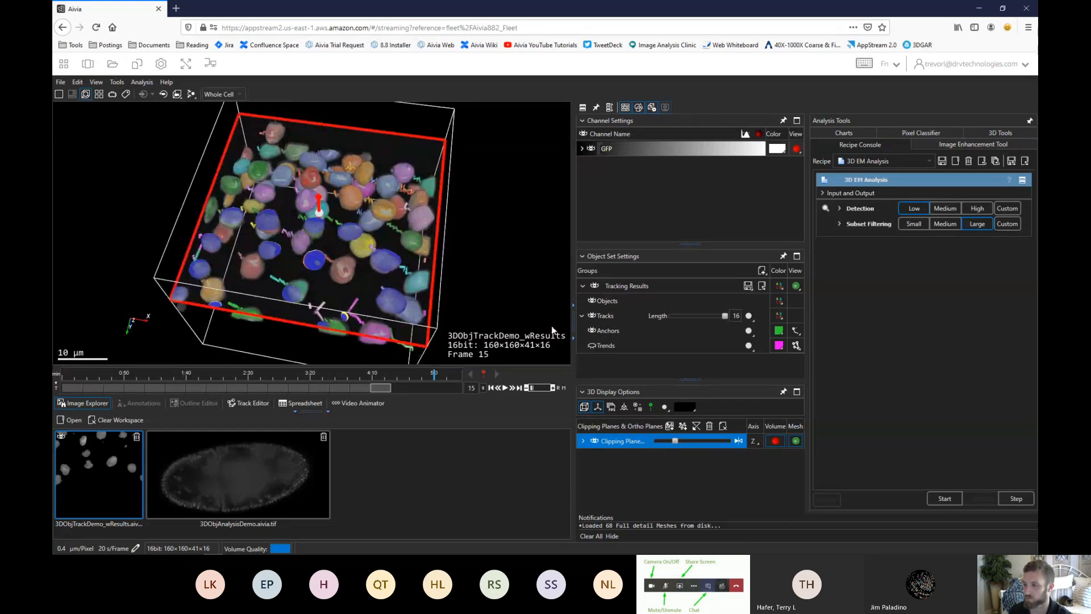
# Flip the clipping direction repeatedly to compare both sides of the plane, leaving the original side shown
pyautogui.click(739, 441)
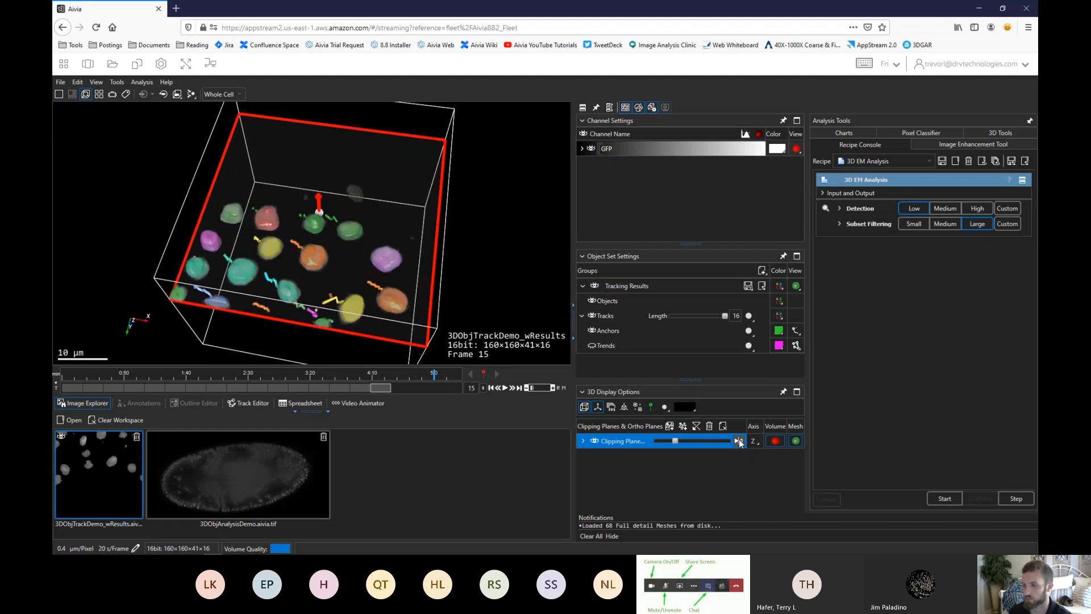
pyautogui.moveTo(481, 298); pyautogui.dragTo(498, 227)
pyautogui.click(740, 445)
pyautogui.click(740, 444)
pyautogui.click(740, 444)
pyautogui.click(741, 444)
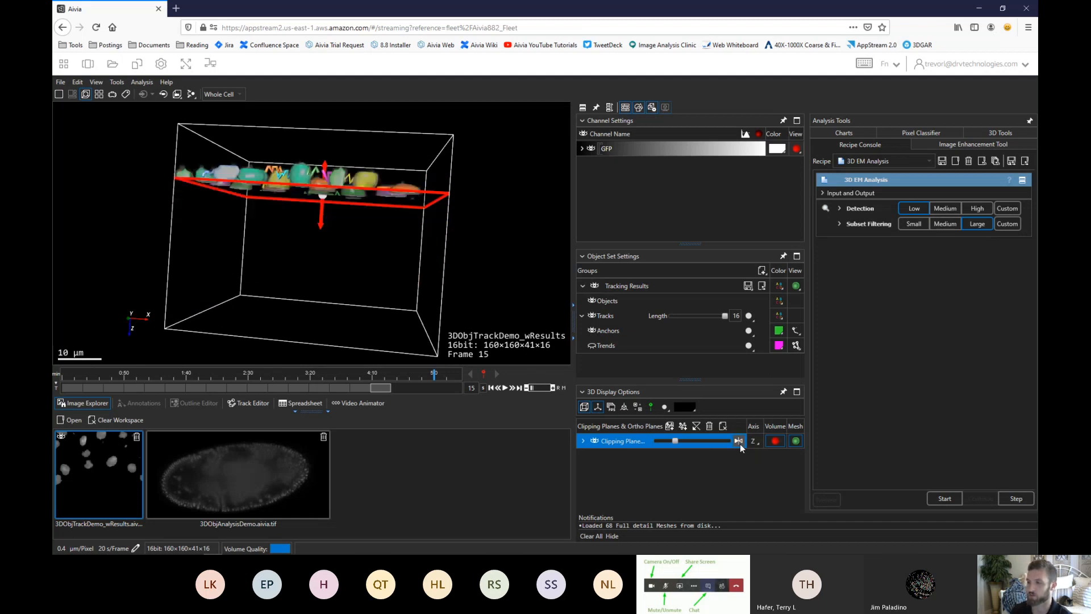
pyautogui.click(740, 444)
pyautogui.click(740, 445)
pyautogui.click(740, 444)
pyautogui.click(740, 445)
pyautogui.click(740, 445)
pyautogui.moveTo(478, 254); pyautogui.dragTo(461, 294)
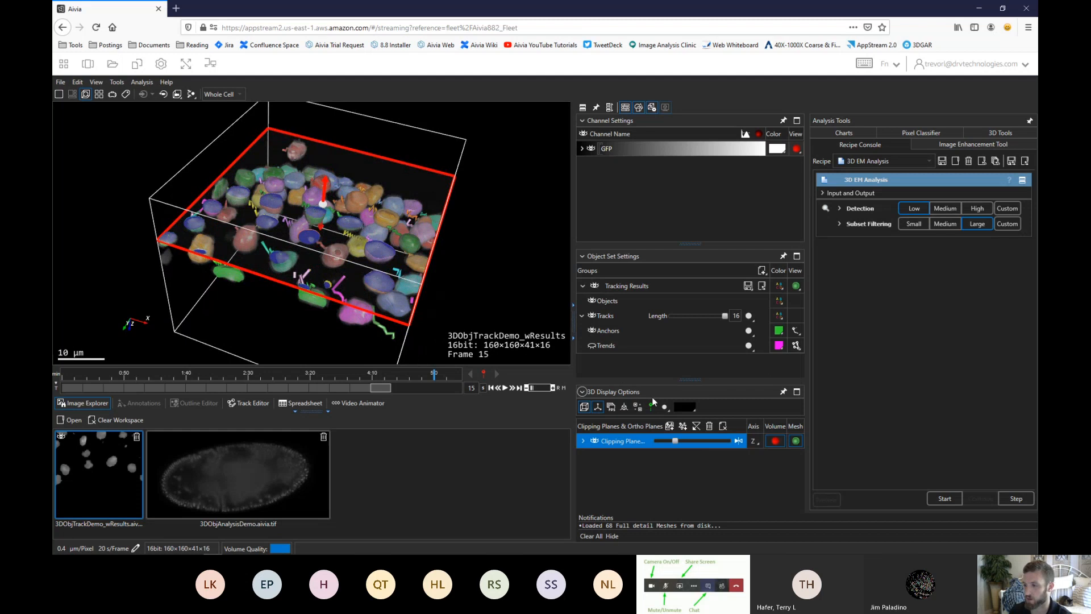
# Switch the clipping plane's axis to X, to Y, and back to Z
pyautogui.click(753, 442)
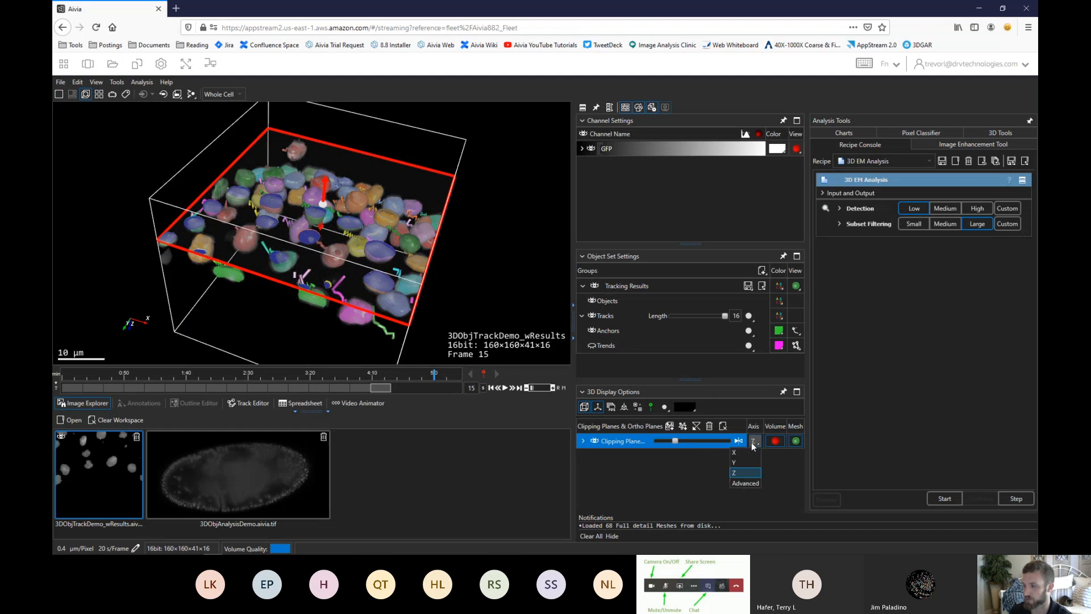
pyautogui.click(744, 452)
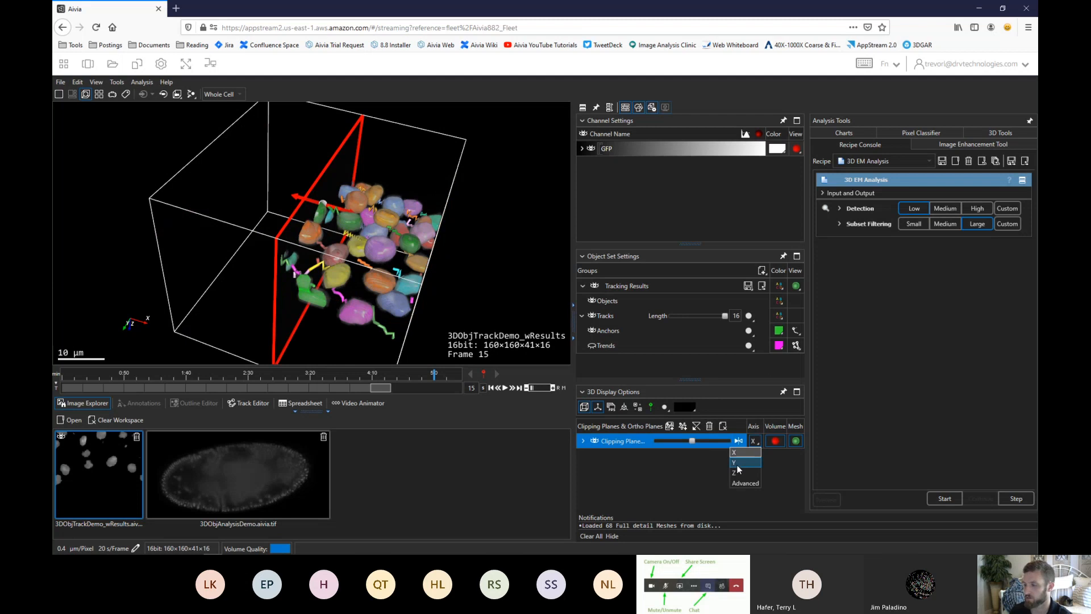
pyautogui.click(736, 465)
pyautogui.click(754, 441)
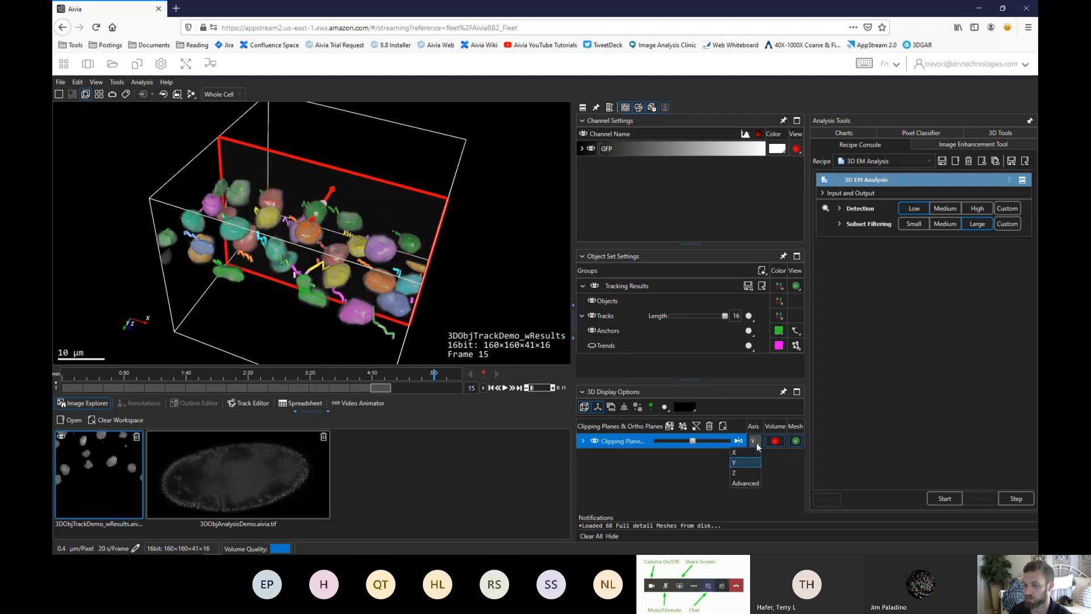
pyautogui.click(737, 478)
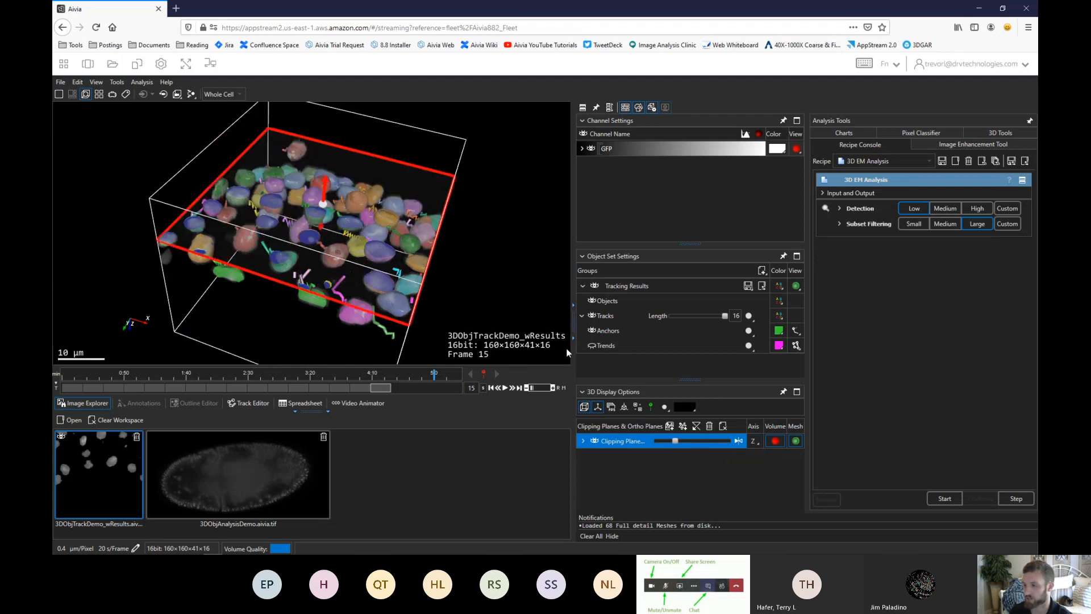
# Cycle the clipping plane through the X and Y axes again, return it to Z, and view the cut from the side
pyautogui.click(753, 442)
pyautogui.click(744, 453)
pyautogui.moveTo(503, 277)
pyautogui.mouseDown()
pyautogui.moveTo(503, 251)
pyautogui.moveTo(485, 286)
pyautogui.moveTo(511, 295)
pyautogui.mouseUp()
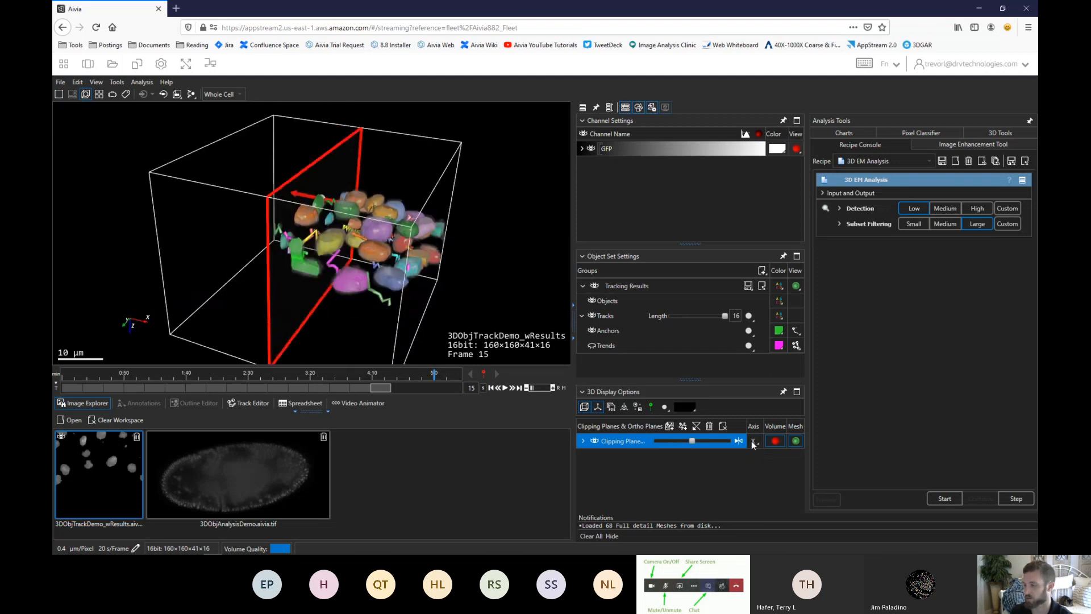
pyautogui.click(743, 464)
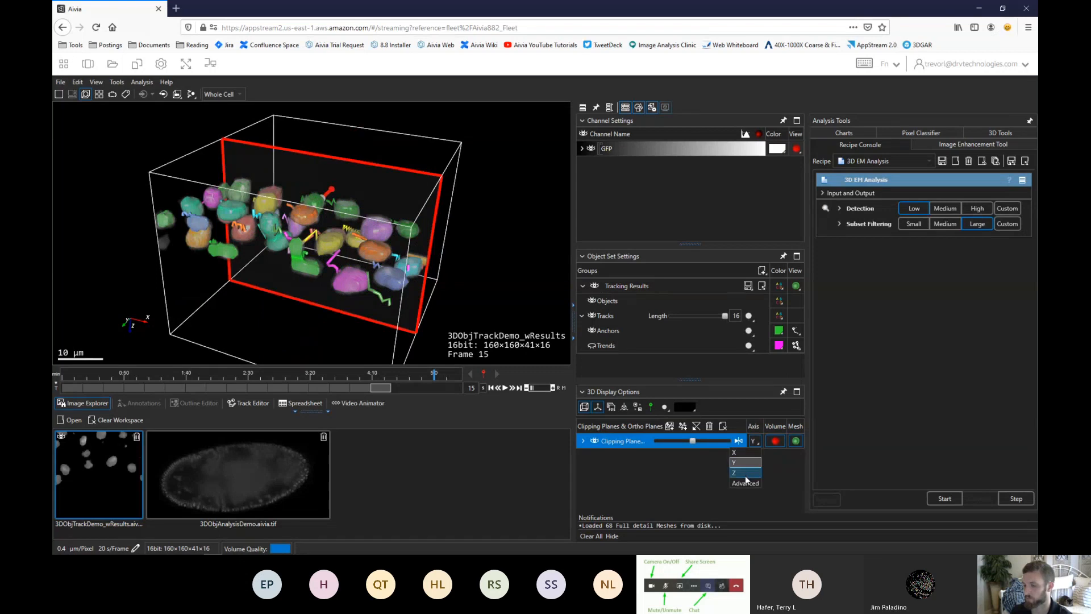
pyautogui.click(745, 474)
pyautogui.moveTo(484, 270); pyautogui.dragTo(453, 292)
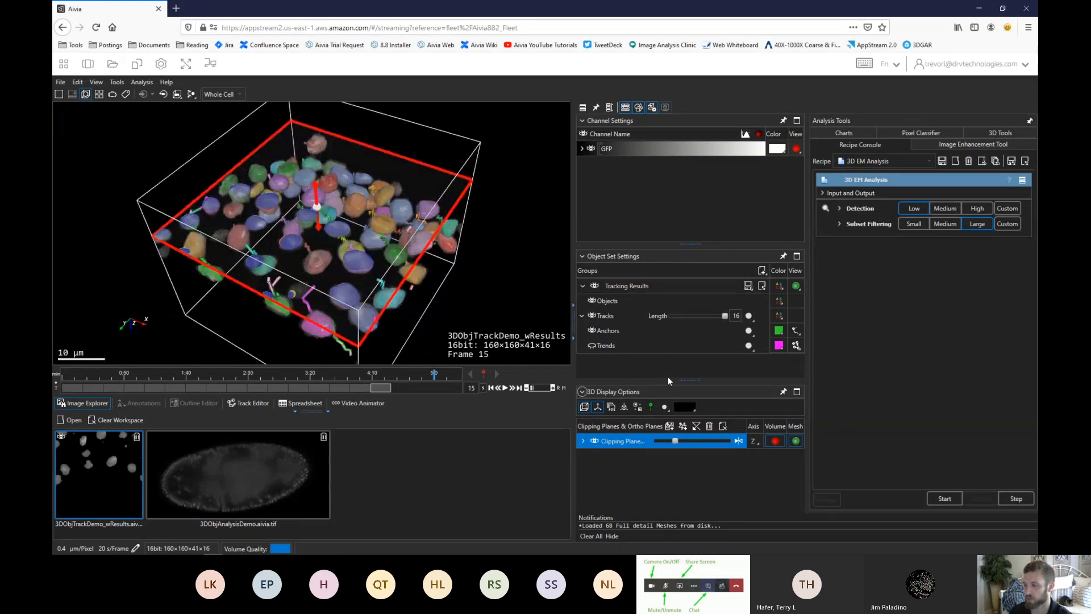
pyautogui.moveTo(527, 306); pyautogui.dragTo(386, 258)
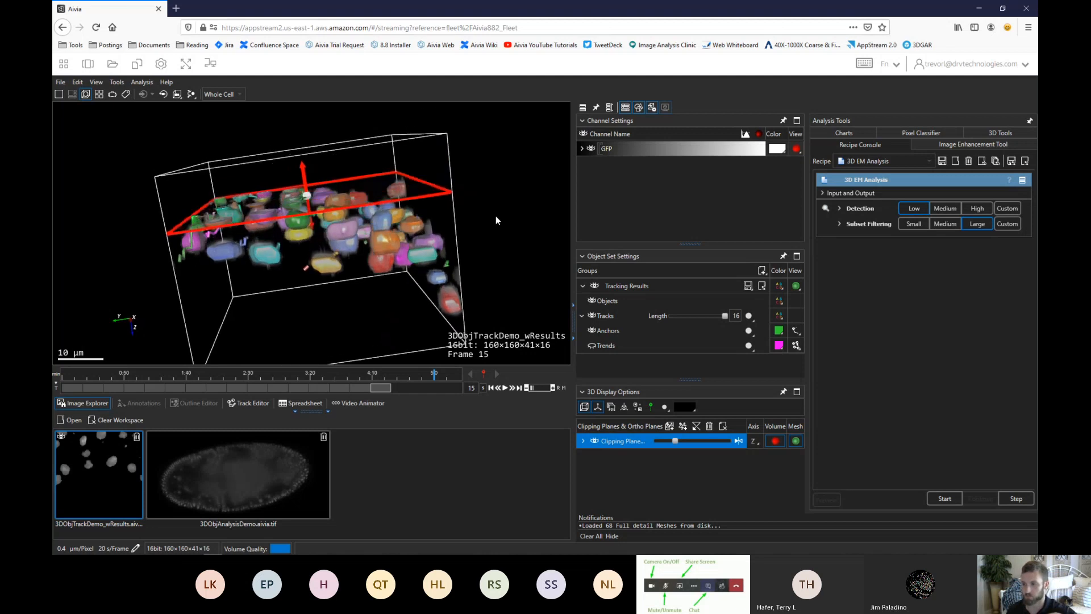
pyautogui.moveTo(496, 207)
pyautogui.mouseDown()
pyautogui.moveTo(489, 222)
pyautogui.moveTo(489, 201)
pyautogui.mouseUp()
pyautogui.moveTo(270, 290); pyautogui.dragTo(337, 294)
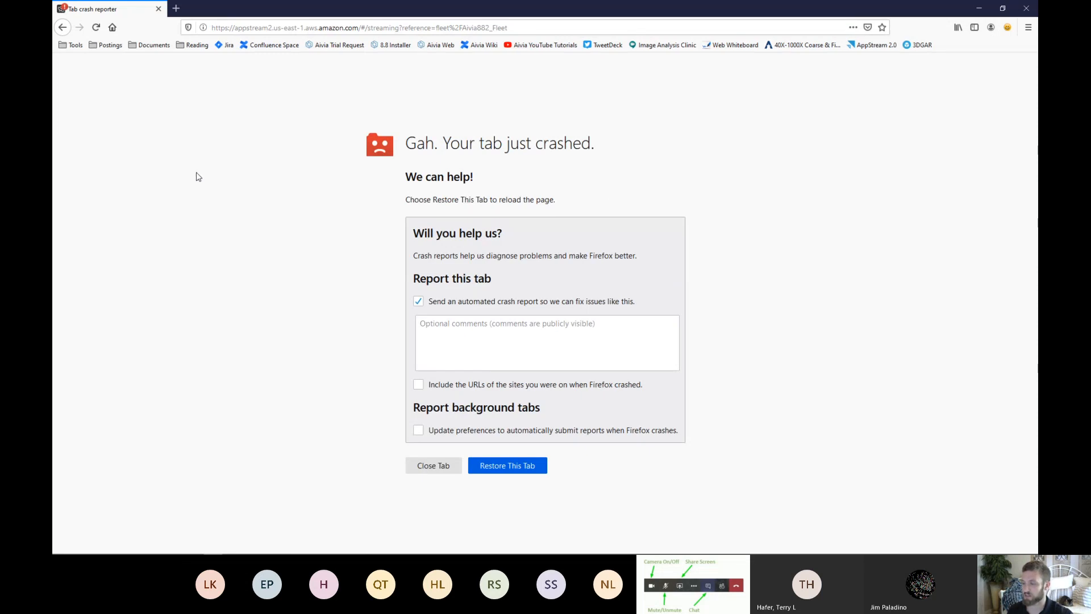
# Restore the crashed browser tab and examine the clipped volume from several side angles
pyautogui.click(498, 466)
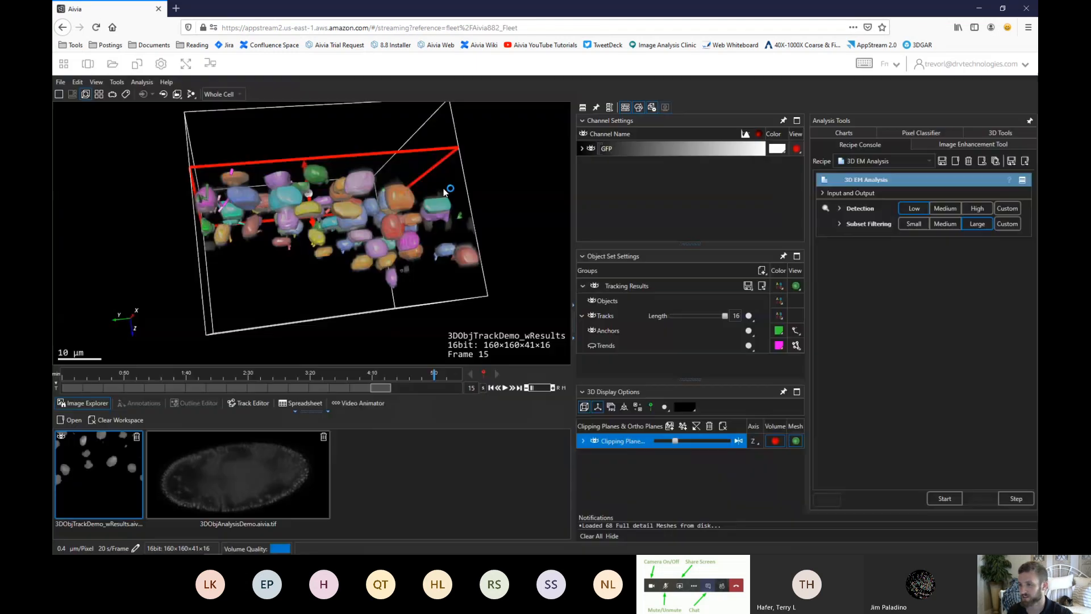
pyautogui.moveTo(446, 190); pyautogui.dragTo(394, 274)
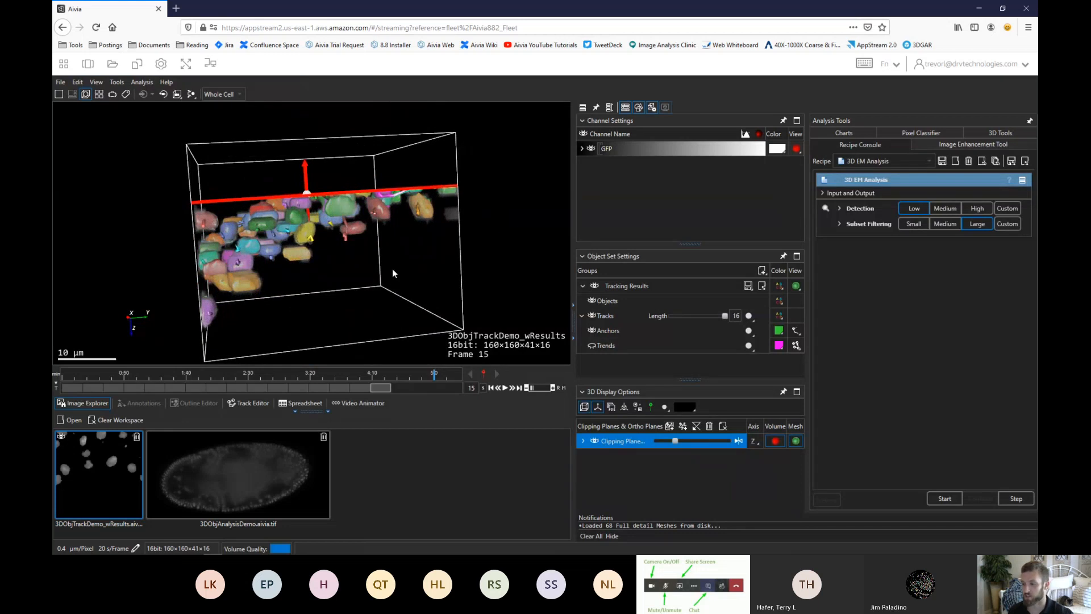
pyautogui.moveTo(393, 268); pyautogui.dragTo(356, 262)
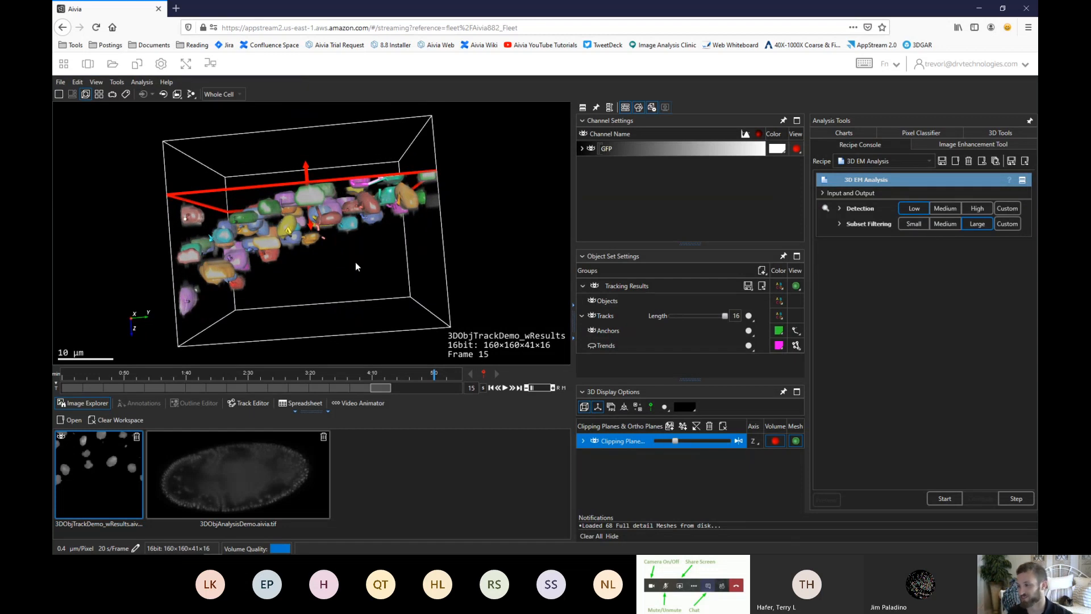
pyautogui.moveTo(337, 274)
pyautogui.mouseDown()
pyautogui.moveTo(345, 288)
pyautogui.moveTo(352, 273)
pyautogui.mouseUp()
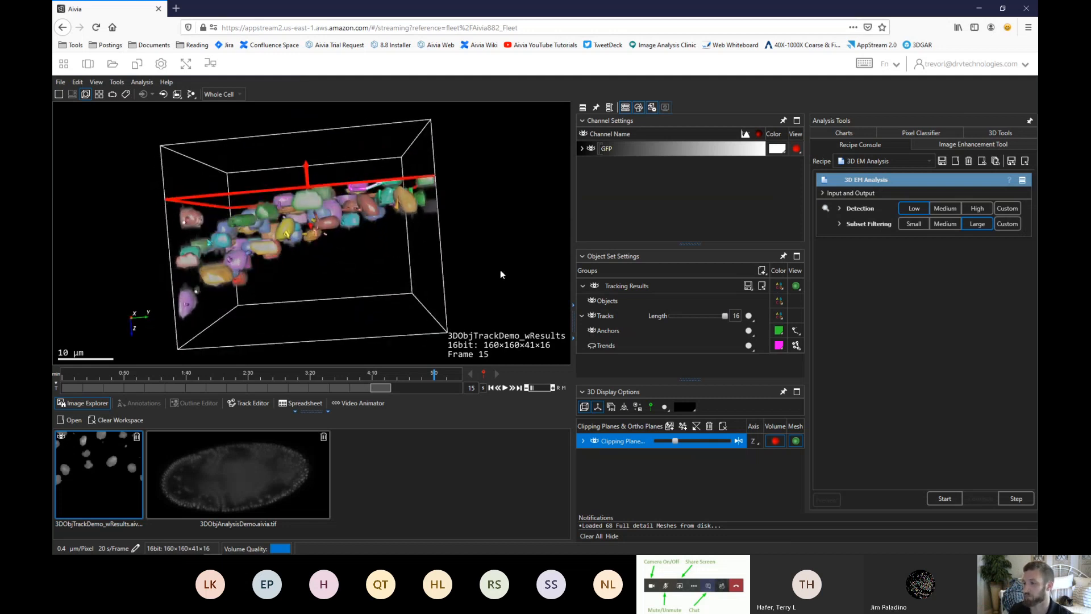
pyautogui.moveTo(419, 271)
pyautogui.mouseDown()
pyautogui.moveTo(430, 281)
pyautogui.moveTo(404, 279)
pyautogui.mouseUp()
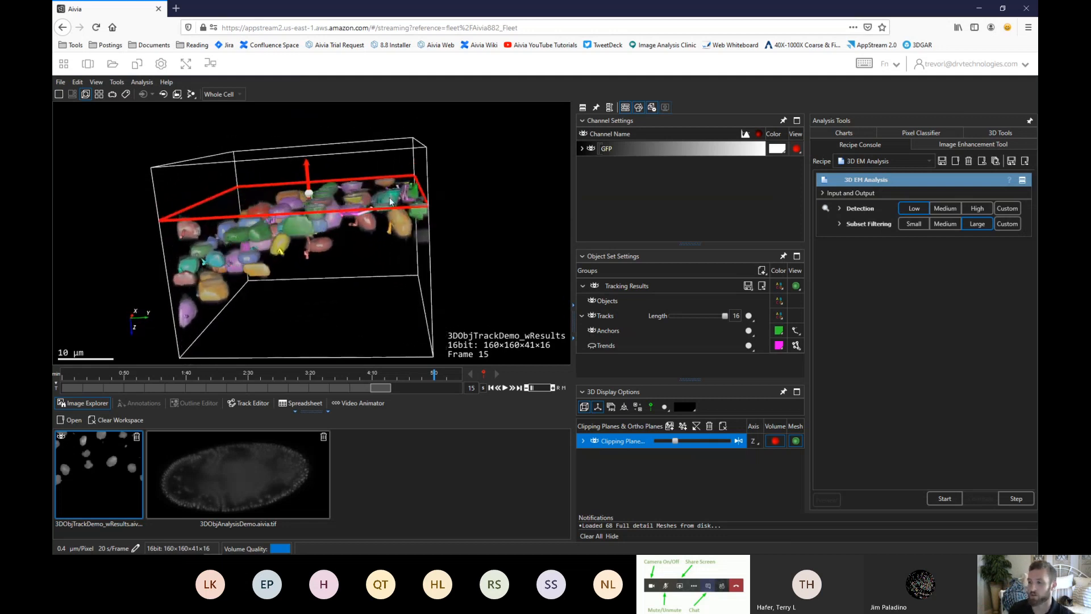
pyautogui.moveTo(339, 240); pyautogui.dragTo(339, 205)
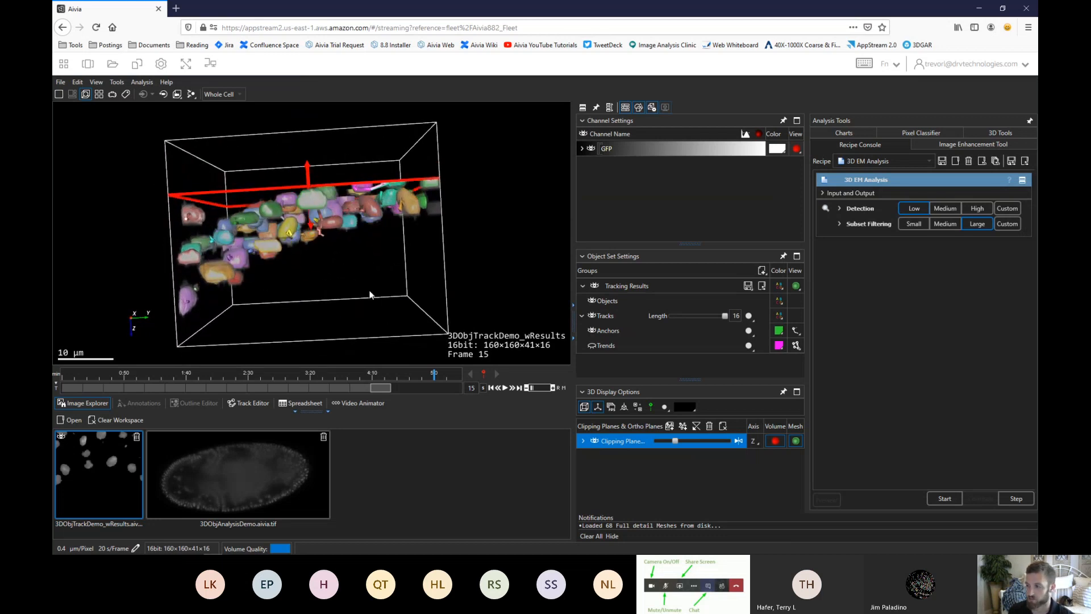
# Set the clipping plane's axis to Advanced, rotate and tilt the plane to a steep oblique cut, and inspect it from several angles
pyautogui.click(754, 442)
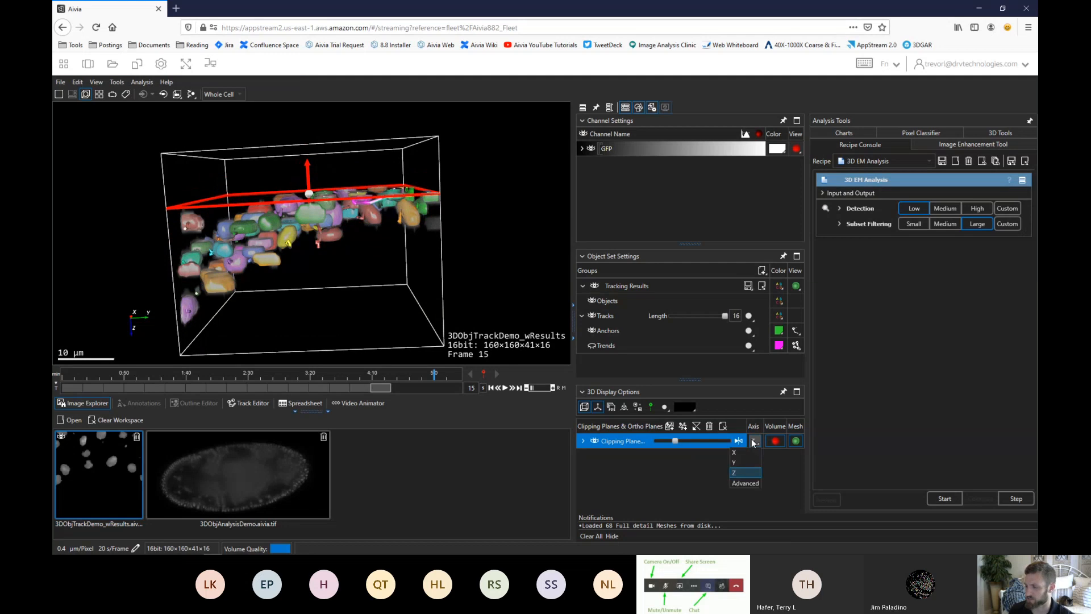
pyautogui.click(741, 484)
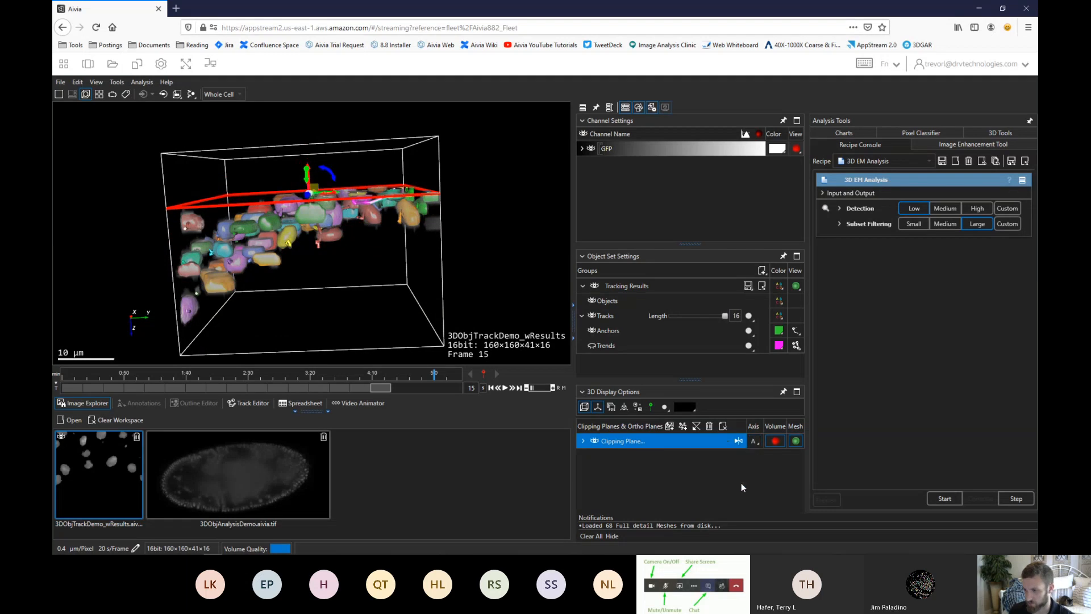
pyautogui.moveTo(368, 278)
pyautogui.mouseDown()
pyautogui.moveTo(340, 327)
pyautogui.moveTo(367, 282)
pyautogui.moveTo(349, 297)
pyautogui.moveTo(288, 308)
pyautogui.moveTo(349, 307)
pyautogui.moveTo(380, 279)
pyautogui.mouseUp()
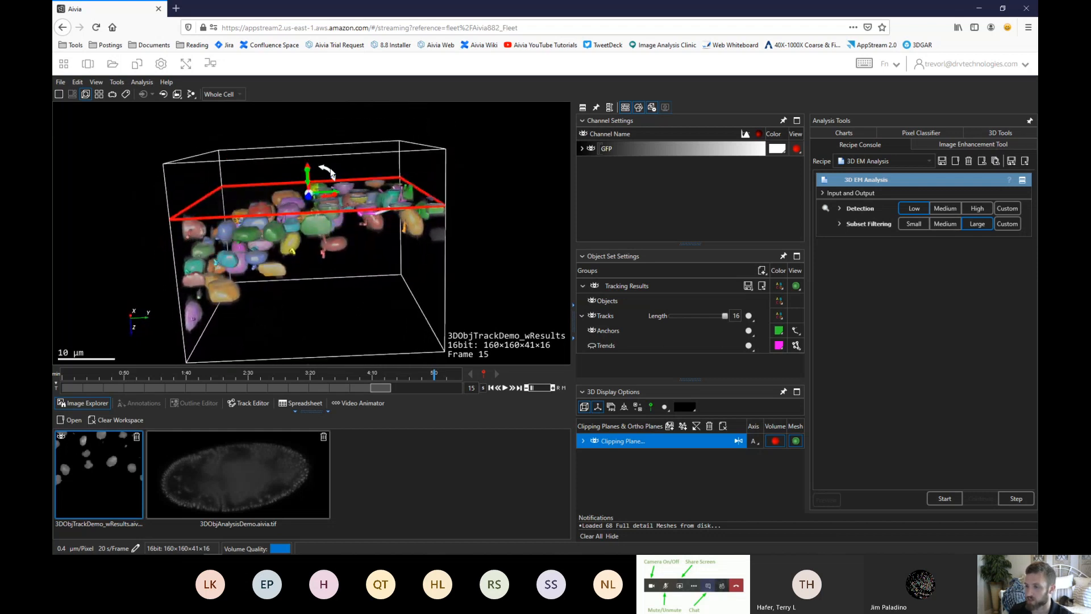
pyautogui.moveTo(329, 172); pyautogui.dragTo(356, 210)
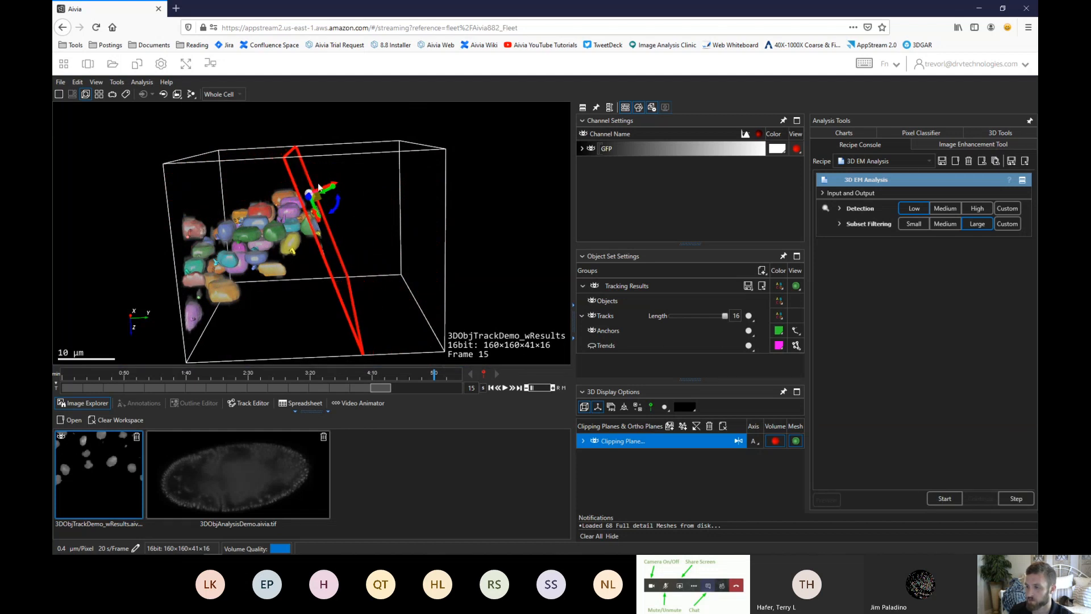
pyautogui.moveTo(318, 195); pyautogui.dragTo(320, 228)
pyautogui.moveTo(479, 254); pyautogui.dragTo(438, 274)
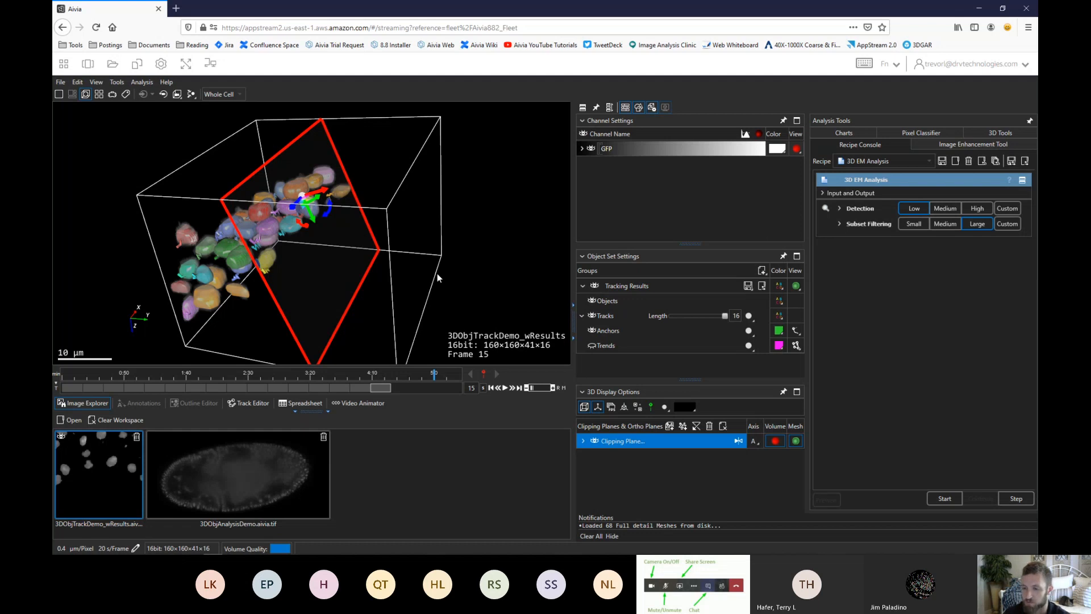
pyautogui.click(755, 441)
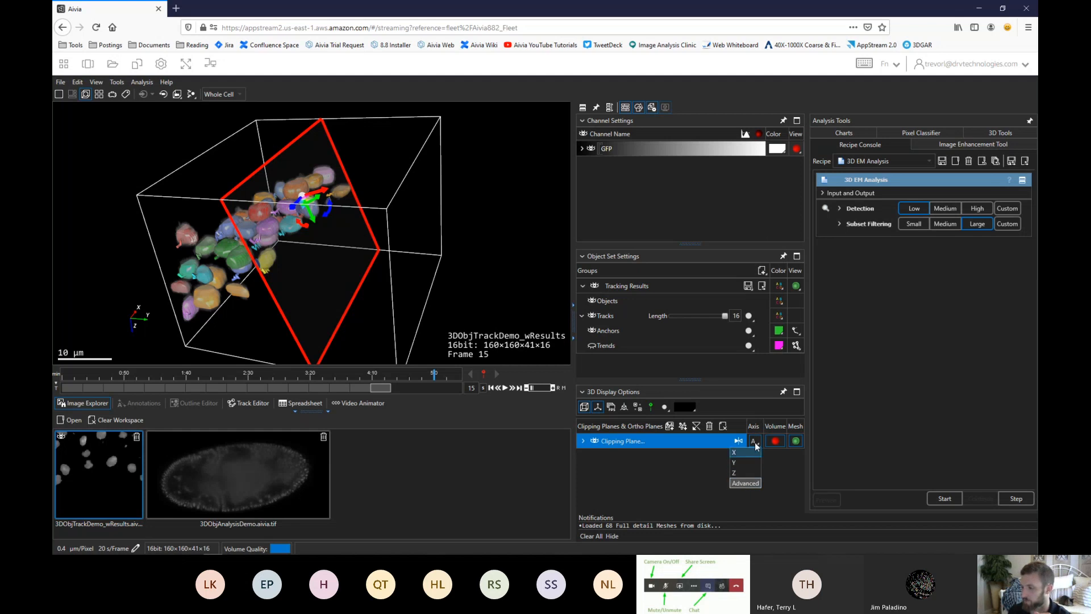
pyautogui.click(455, 274)
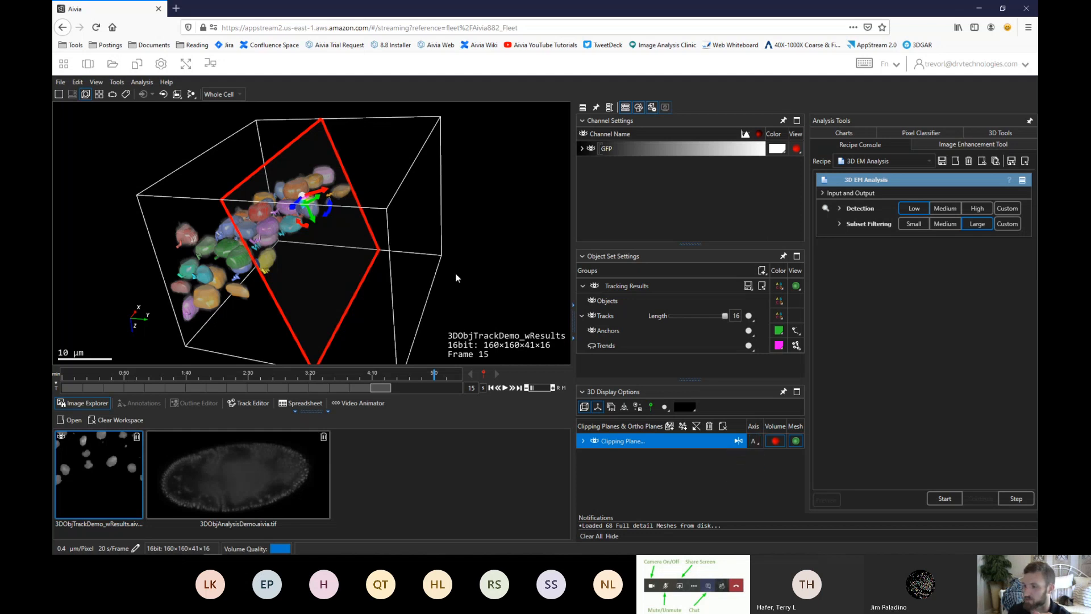
pyautogui.moveTo(417, 285); pyautogui.dragTo(466, 258)
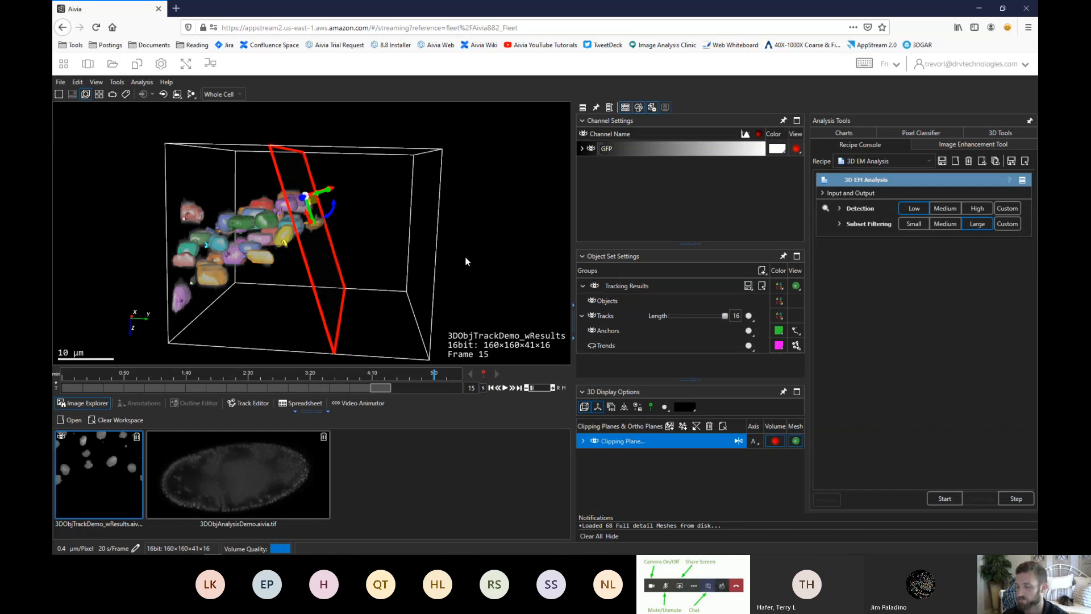
pyautogui.moveTo(450, 264); pyautogui.dragTo(479, 254)
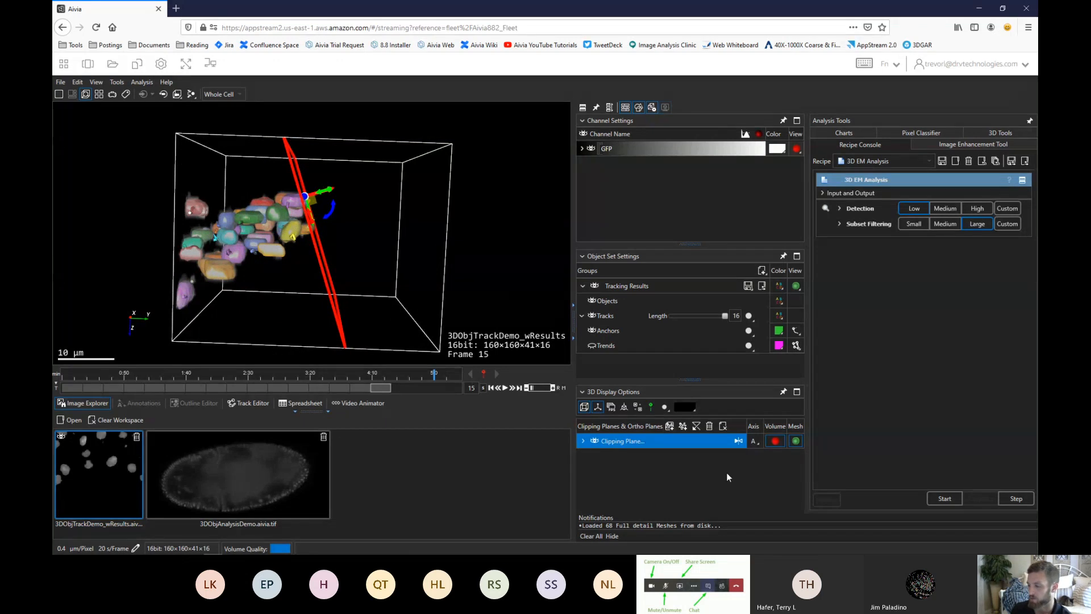
# Exclude the volume from the oblique plane's clipping, examine the intact image around the cut meshes, and clip the volume again
pyautogui.click(776, 442)
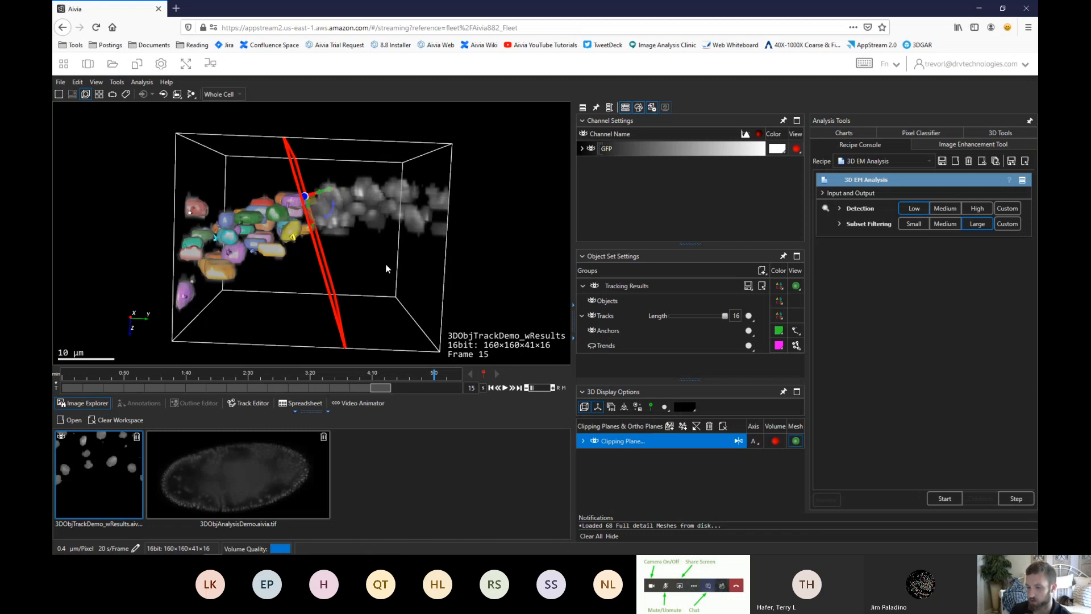
pyautogui.moveTo(390, 275); pyautogui.dragTo(340, 209)
pyautogui.moveTo(505, 234); pyautogui.dragTo(515, 190)
pyautogui.click(774, 441)
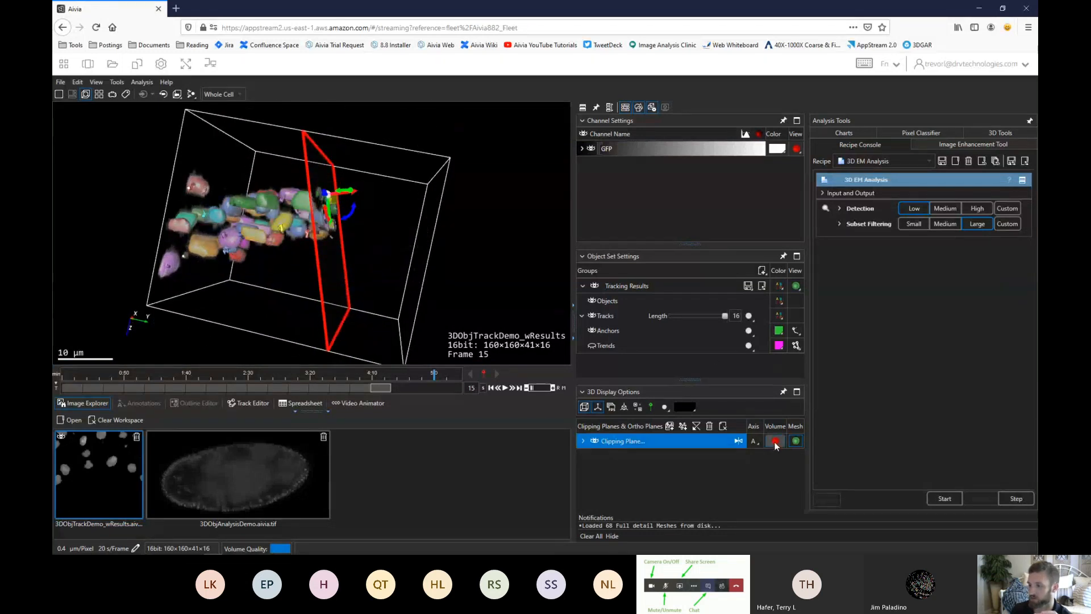
# Temporarily exclude the meshes from clipping, shift the oblique plane inward, and set it to clip only the meshes while the volume stays whole
pyautogui.click(795, 442)
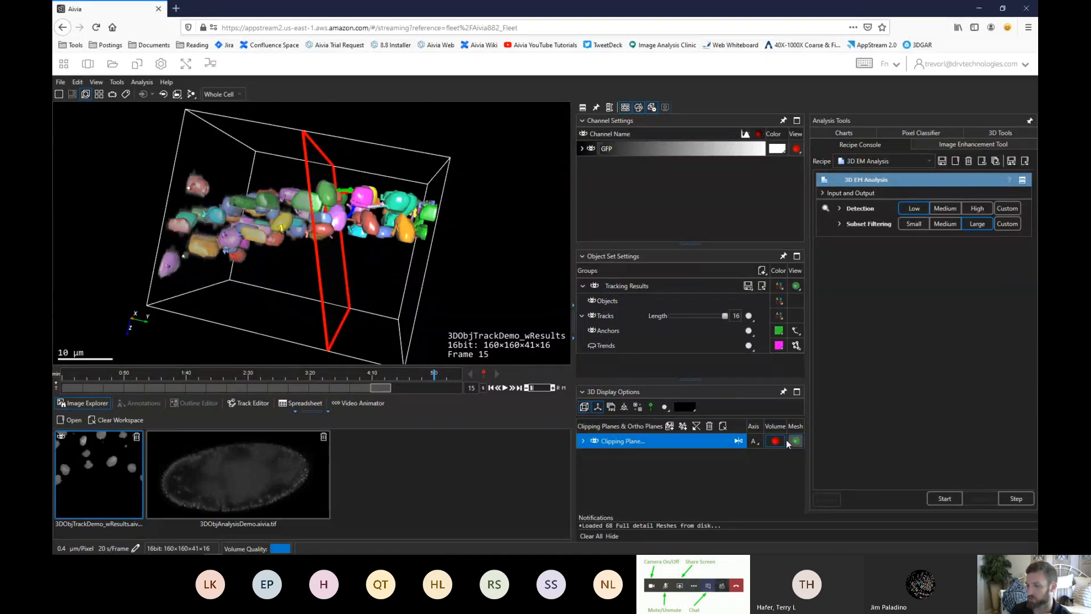
pyautogui.moveTo(468, 255); pyautogui.dragTo(373, 227)
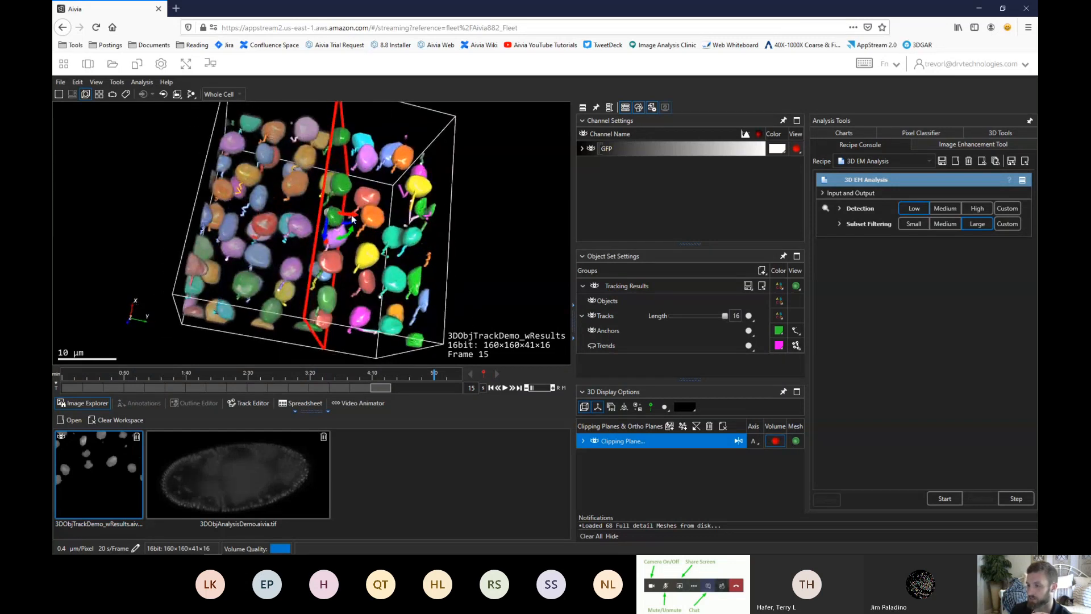
pyautogui.moveTo(351, 220)
pyautogui.mouseDown()
pyautogui.moveTo(336, 217)
pyautogui.moveTo(351, 206)
pyautogui.moveTo(338, 212)
pyautogui.mouseUp()
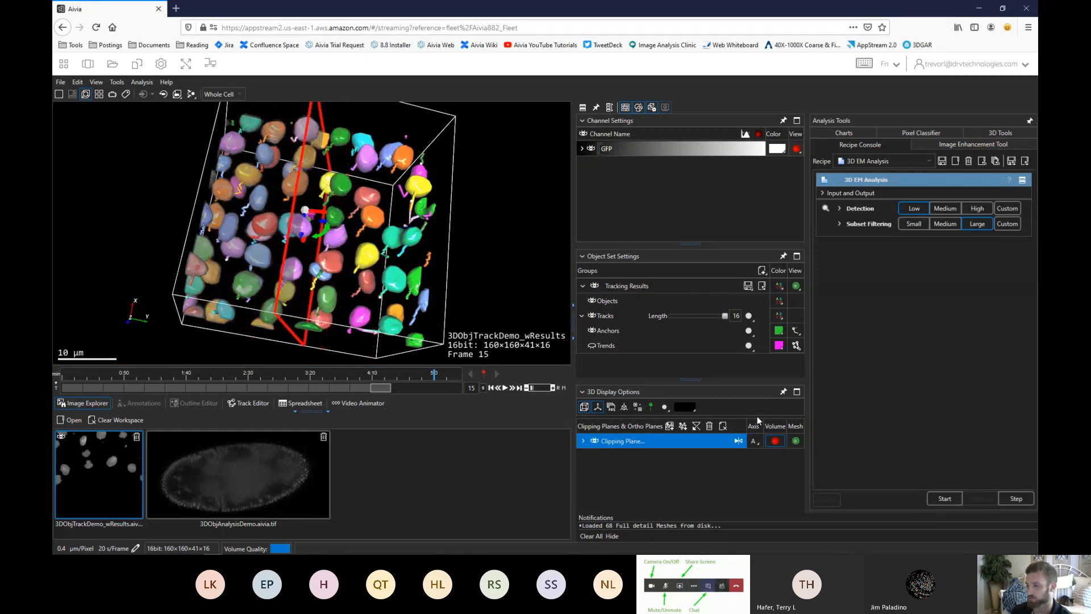
pyautogui.click(796, 442)
pyautogui.moveTo(516, 245); pyautogui.dragTo(518, 215)
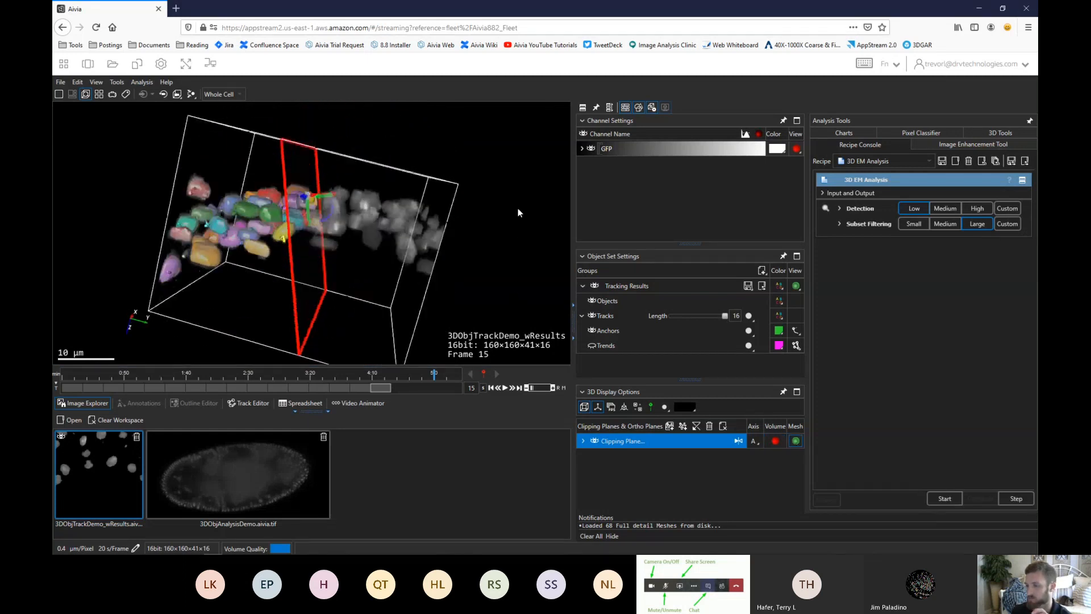
pyautogui.moveTo(428, 305); pyautogui.dragTo(407, 301)
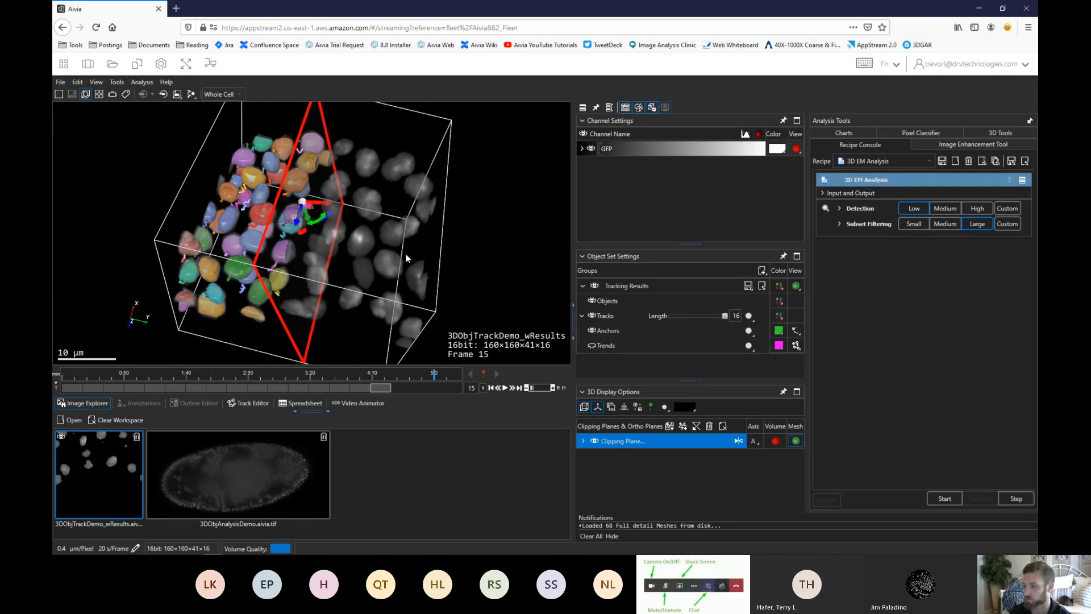
# Add a second clipping plane on the Z axis, raise it through the volume, and view the combined cuts from the side
pyautogui.click(670, 428)
pyautogui.moveTo(494, 268); pyautogui.dragTo(383, 238)
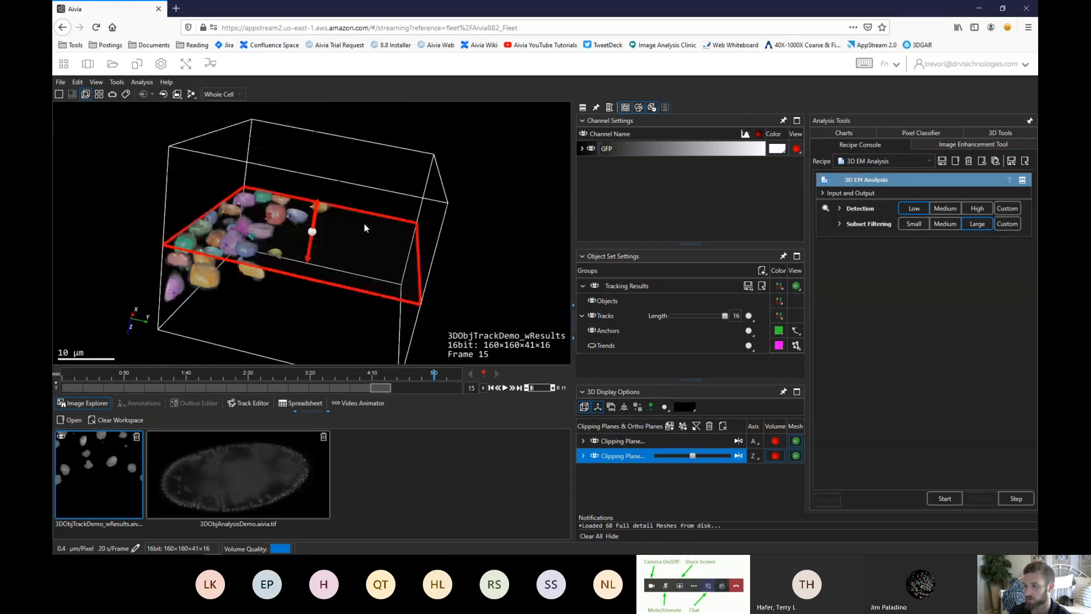
pyautogui.moveTo(324, 191)
pyautogui.mouseDown()
pyautogui.moveTo(332, 177)
pyautogui.moveTo(327, 211)
pyautogui.mouseUp()
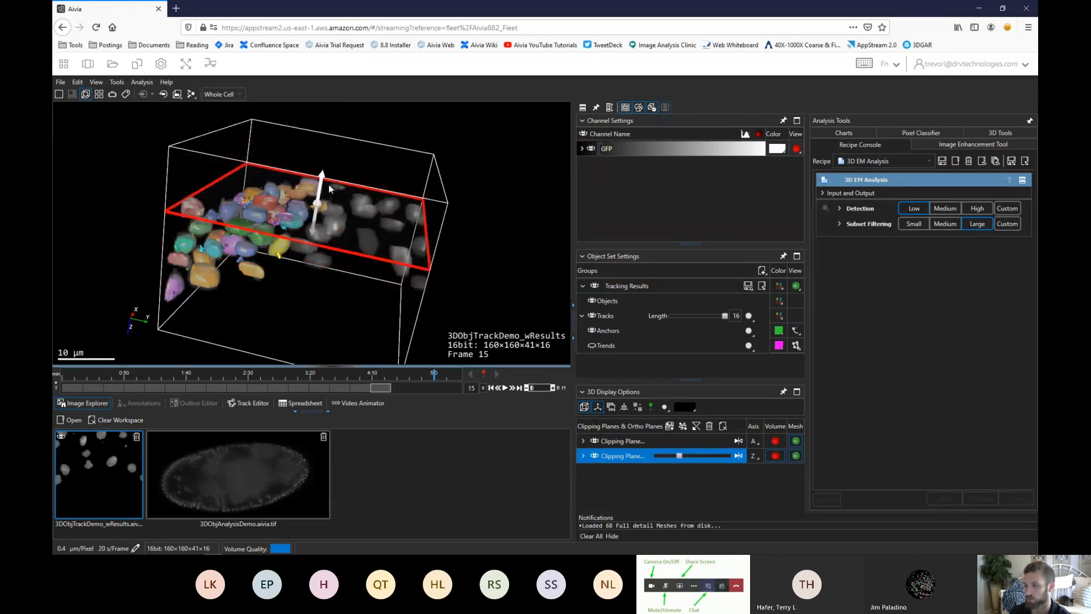
pyautogui.moveTo(326, 308); pyautogui.dragTo(341, 285)
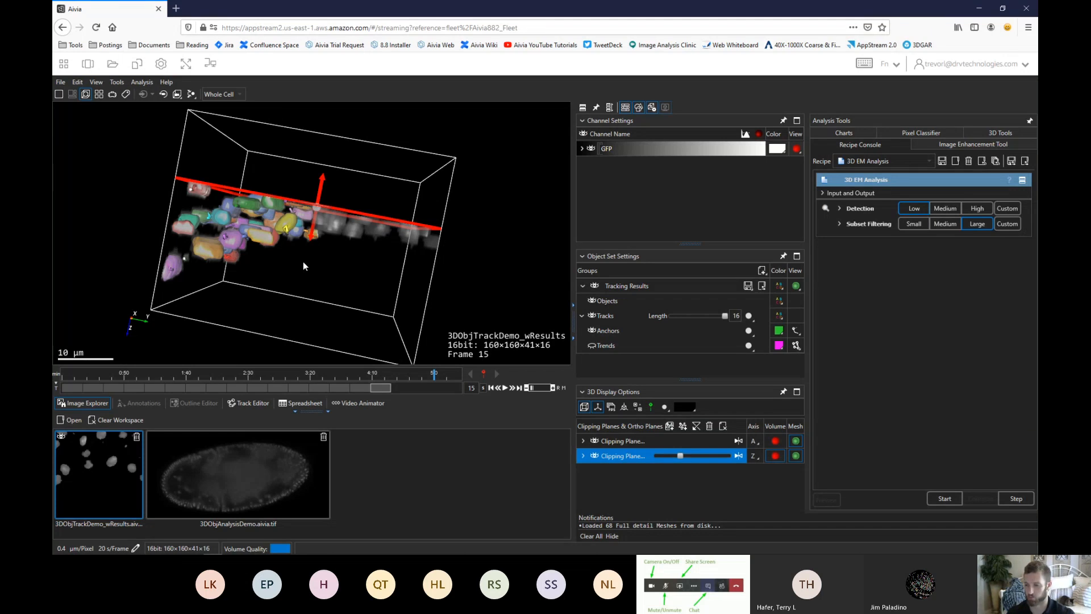
# Select the two clipping planes in turn, delete the Z-axis one, and view the remaining oblique cut
pyautogui.click(620, 441)
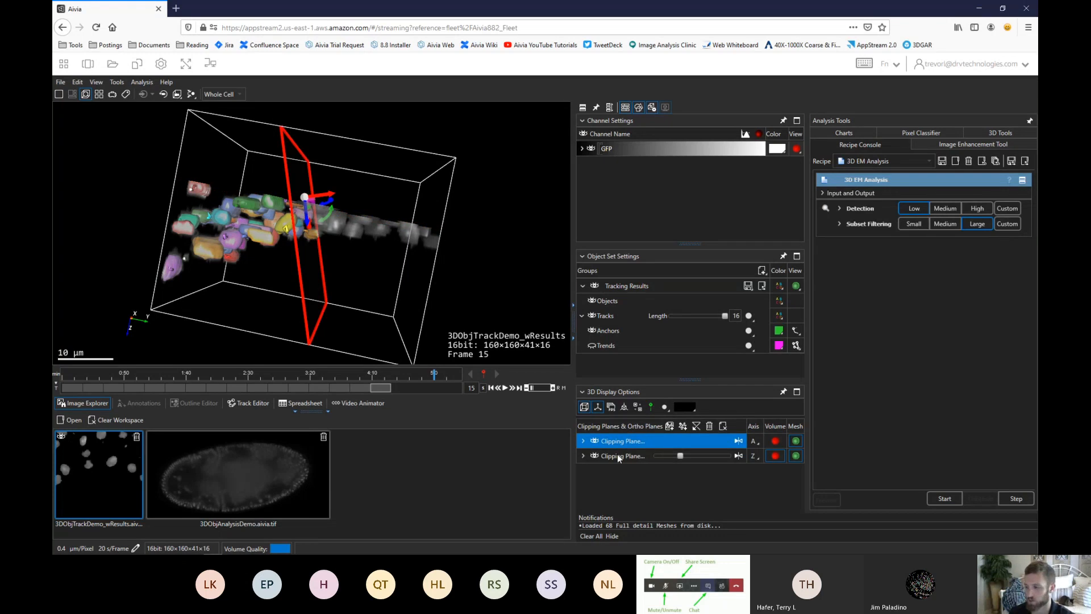
pyautogui.click(617, 455)
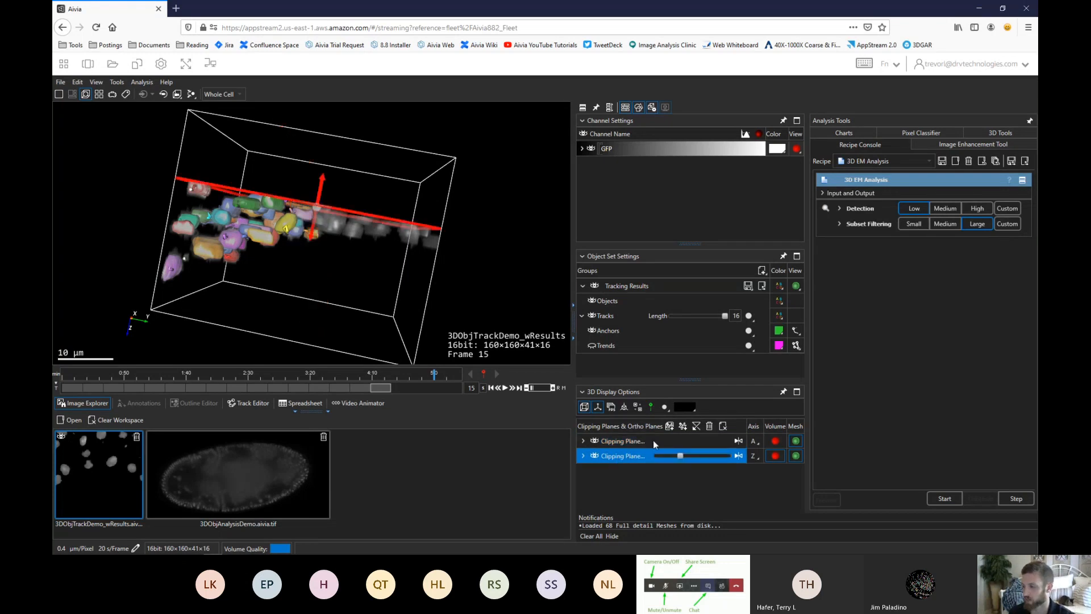
pyautogui.click(710, 426)
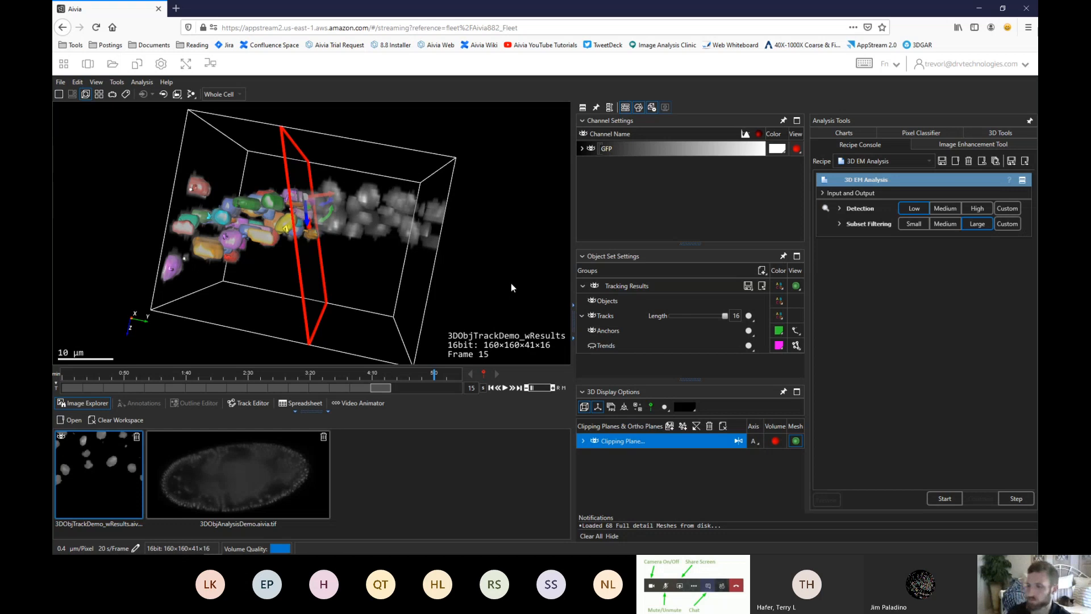
pyautogui.moveTo(479, 284)
pyautogui.mouseDown()
pyautogui.moveTo(473, 322)
pyautogui.moveTo(479, 298)
pyautogui.mouseUp()
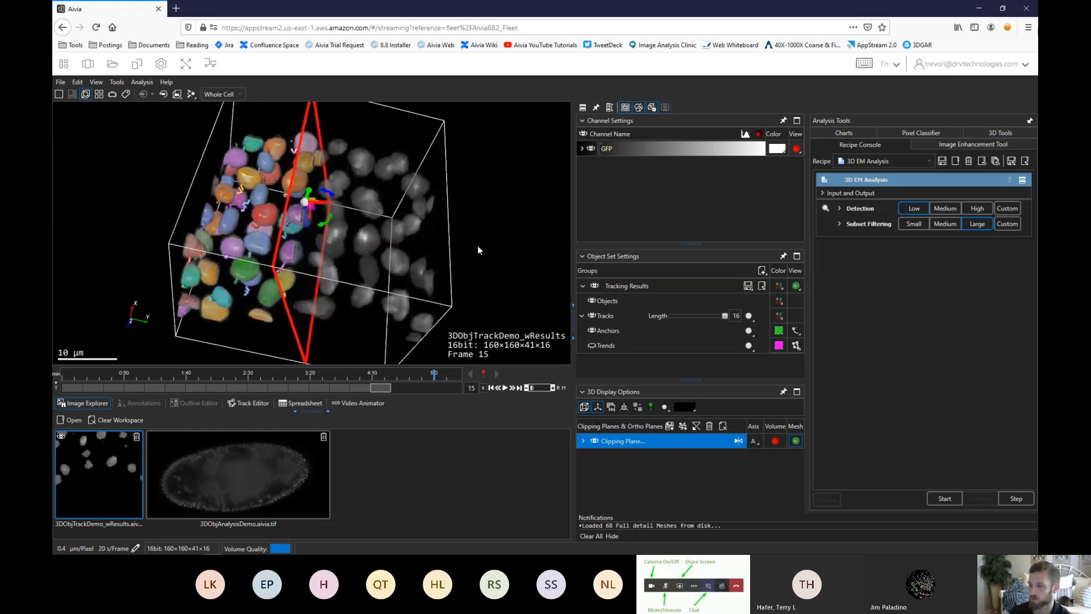
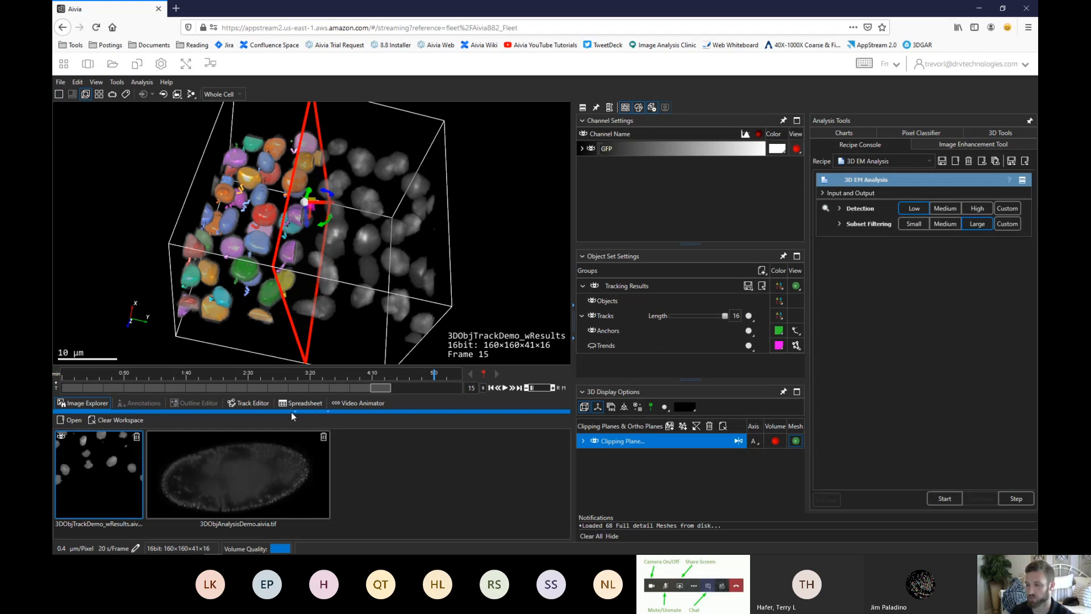
# Collapse the image browser to make the 3D view taller, and try different view widths before restoring the original width
pyautogui.click(292, 412)
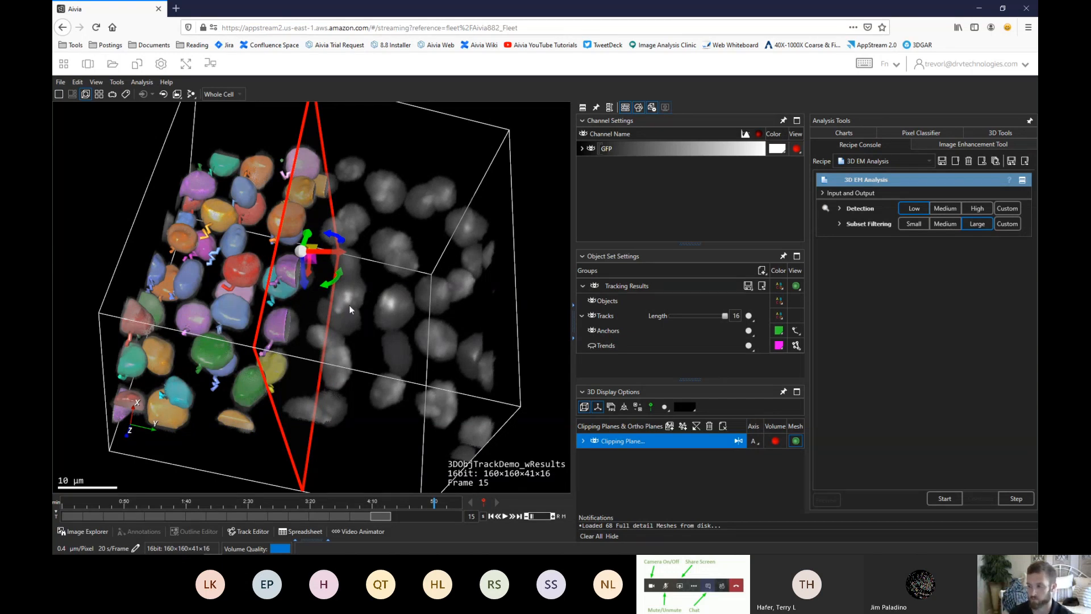
pyautogui.moveTo(572, 322)
pyautogui.mouseDown()
pyautogui.moveTo(609, 322)
pyautogui.moveTo(565, 319)
pyautogui.mouseUp()
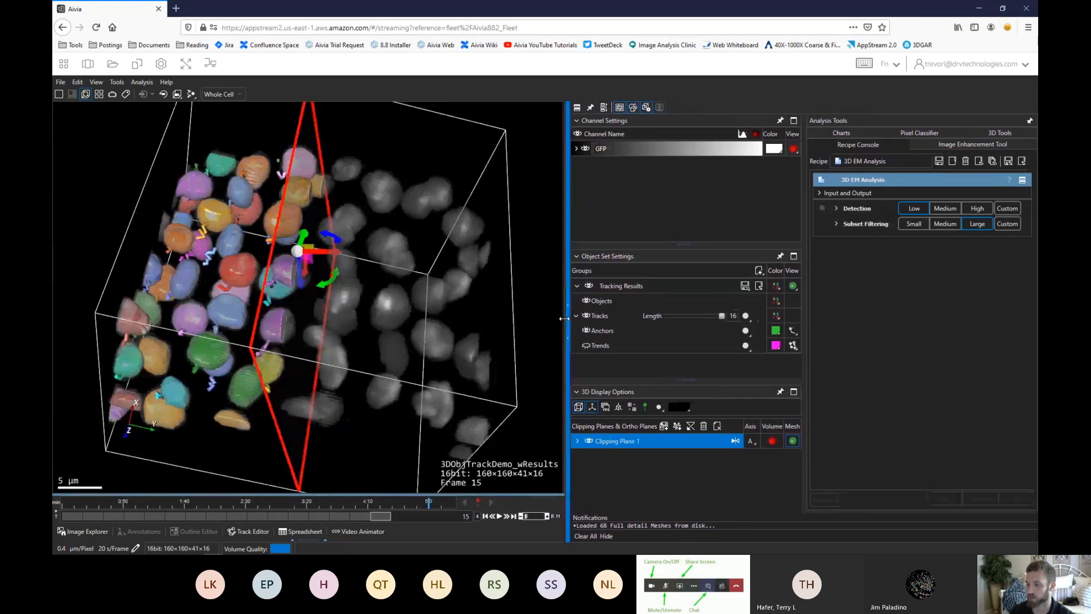
pyautogui.moveTo(564, 318); pyautogui.dragTo(666, 314)
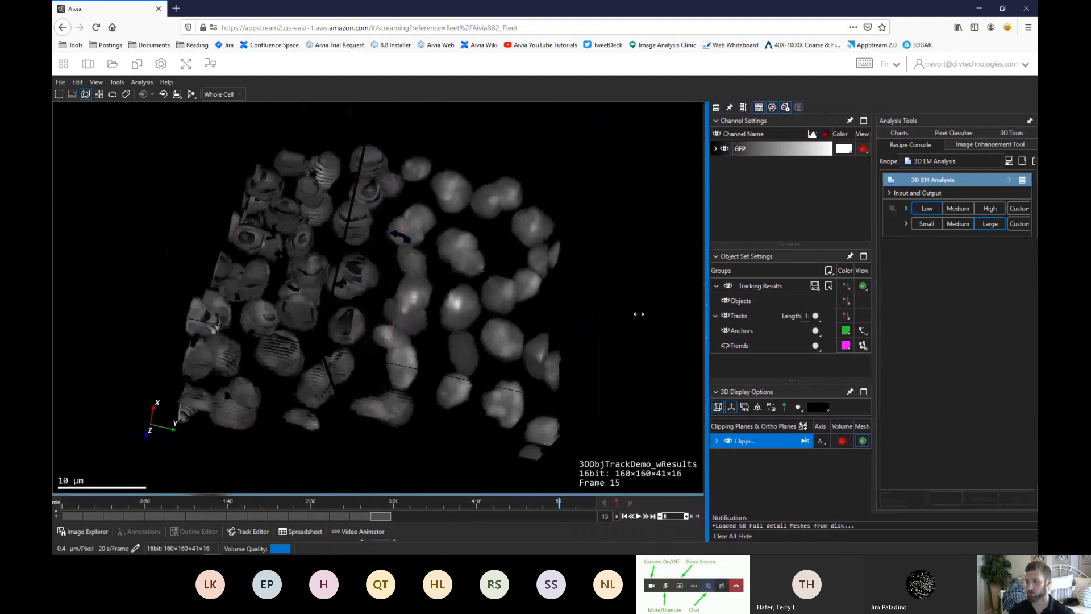
pyautogui.moveTo(529, 313); pyautogui.dragTo(576, 313)
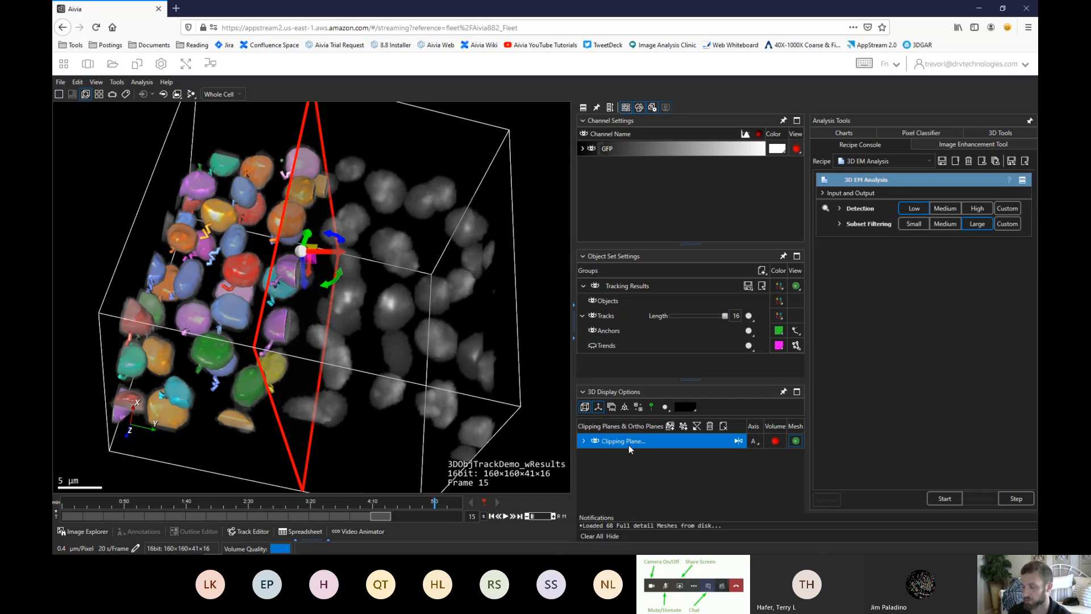
# Deselect the clipping plane to hide its red outline, and switch the plane off and back on to compare the clipping
pyautogui.click(662, 442)
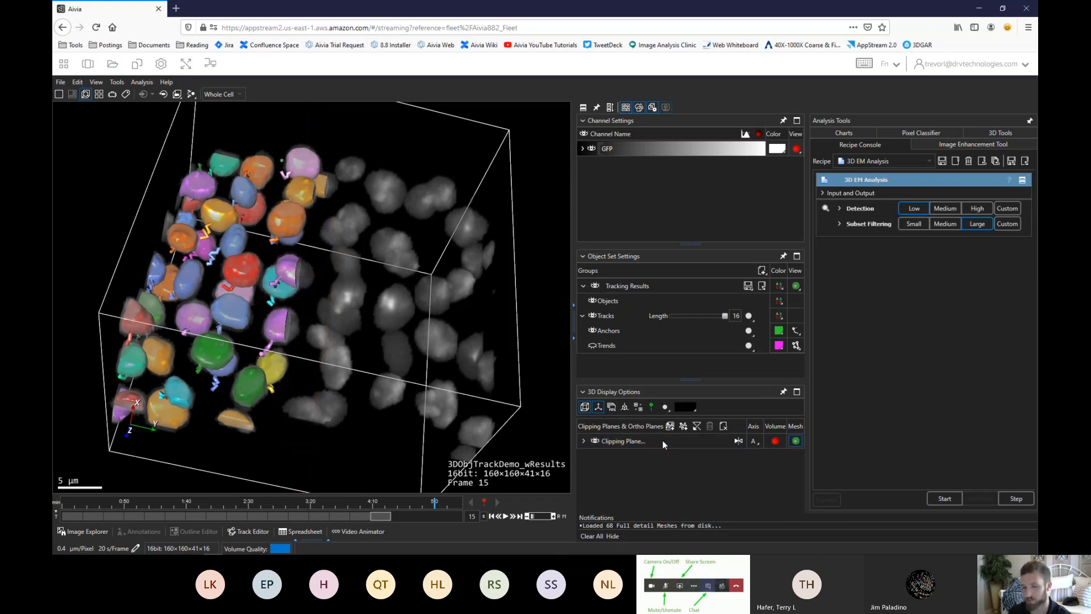
pyautogui.click(663, 441)
pyautogui.click(663, 441)
pyautogui.click(594, 442)
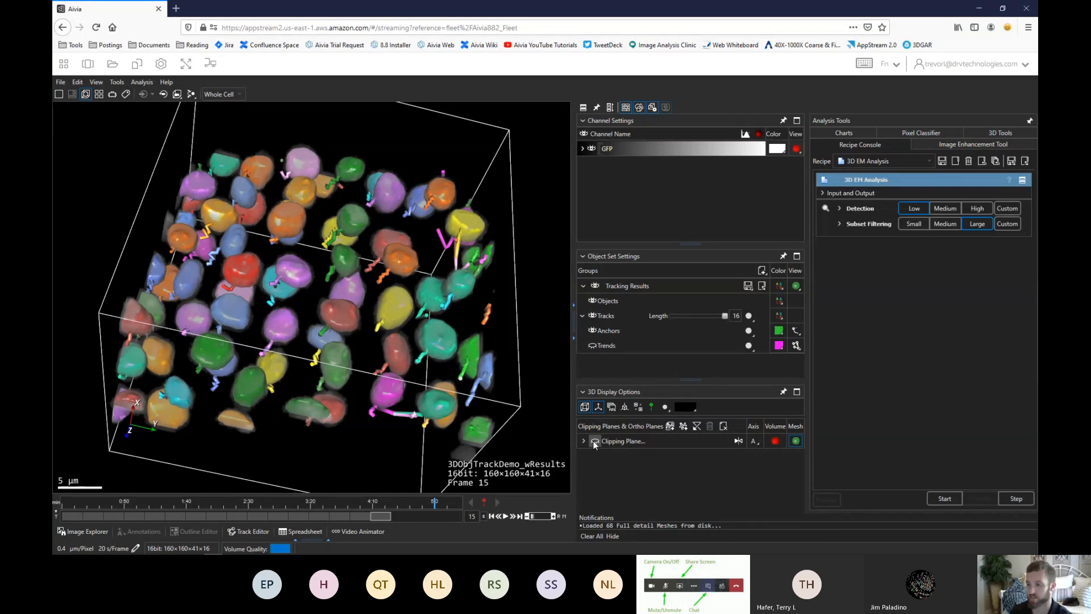
pyautogui.click(595, 442)
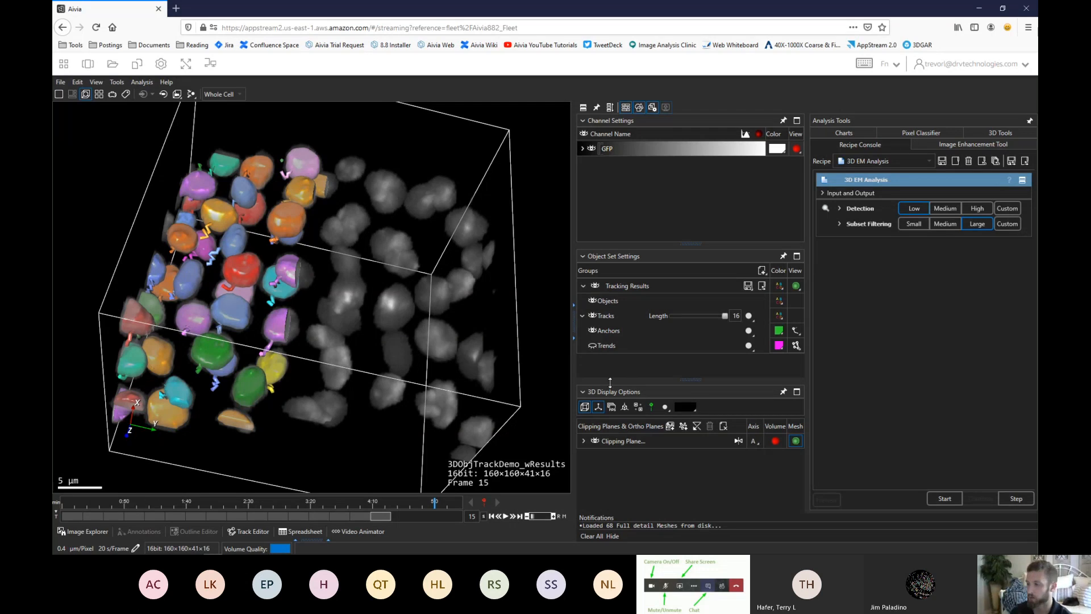
# Hide and show the bounding box around the volume repeatedly, ending with it displayed
pyautogui.click(585, 407)
pyautogui.click(585, 407)
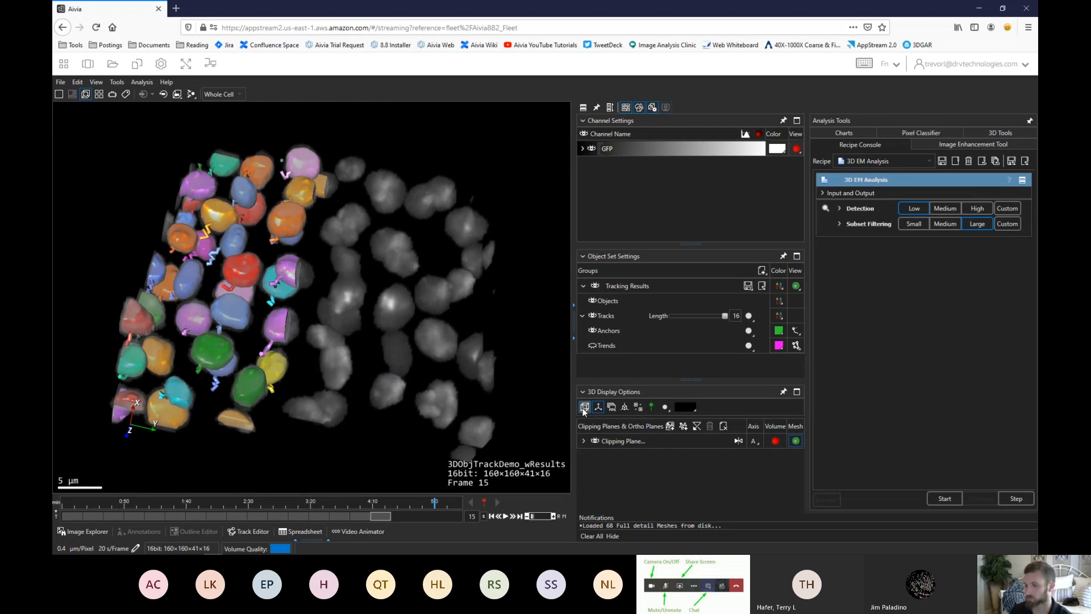
pyautogui.click(585, 407)
pyautogui.click(585, 407)
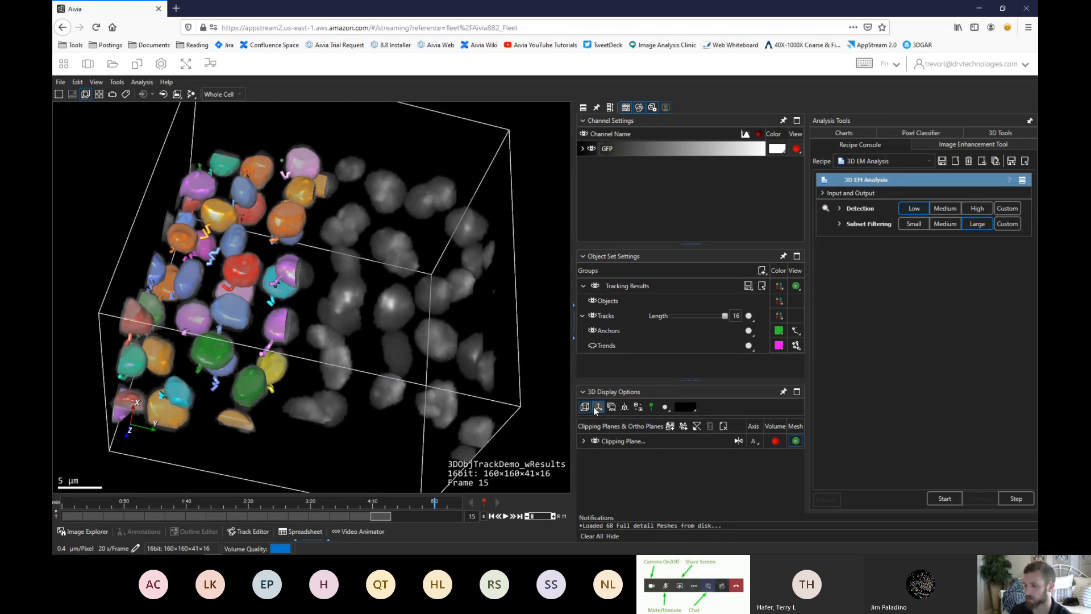
# Hide the volume's bounding box, and switch the orientation axes off and on repeatedly, ending with the axes displayed
pyautogui.click(597, 407)
pyautogui.click(597, 407)
pyautogui.click(585, 407)
pyautogui.click(598, 407)
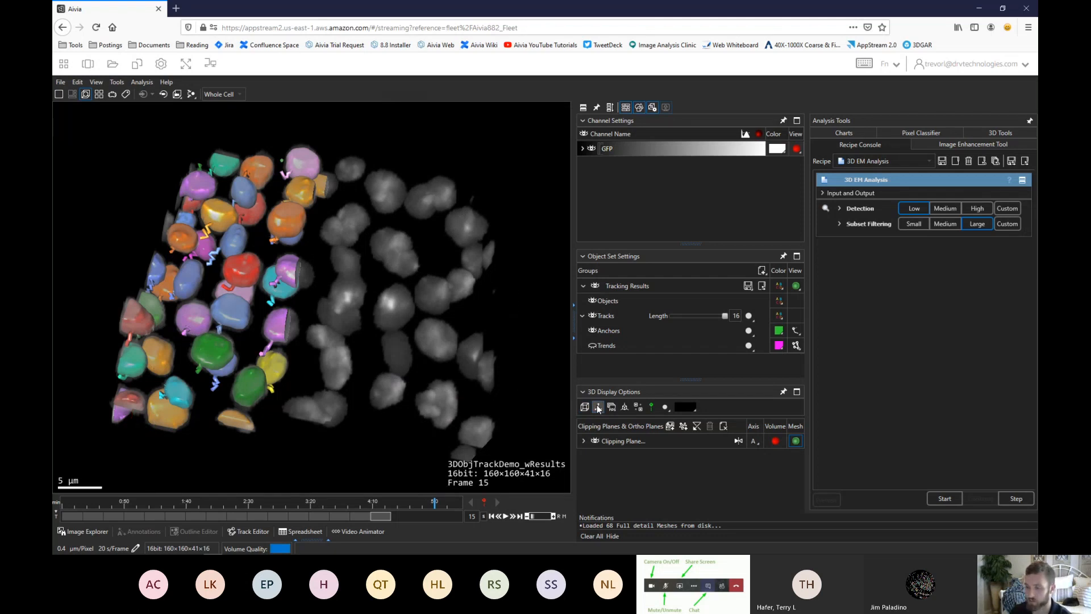
pyautogui.click(598, 407)
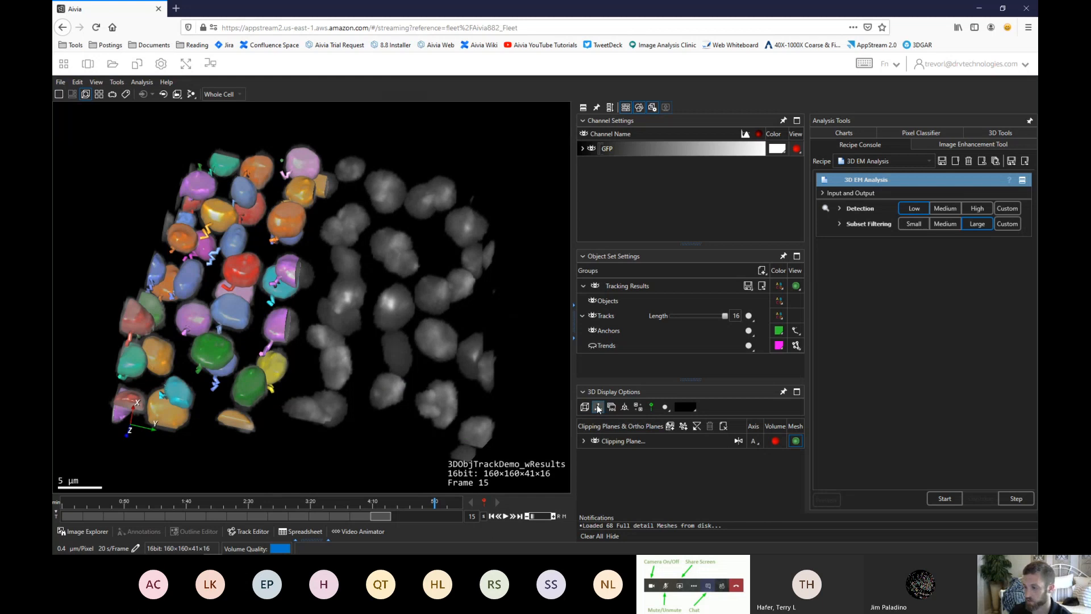
# Show the bounding box around the 3D volume
pyautogui.click(585, 407)
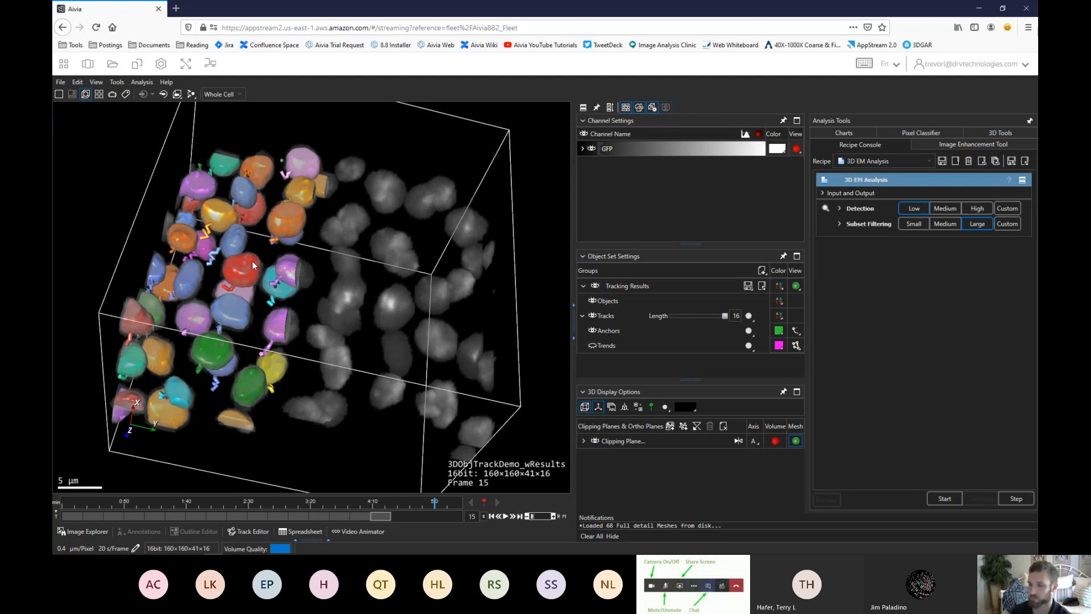
# Set up an image snapshot export as PNG to the Temporary Files folder, disabling hidden file extensions, and cancel the save
pyautogui.moveTo(250, 258)
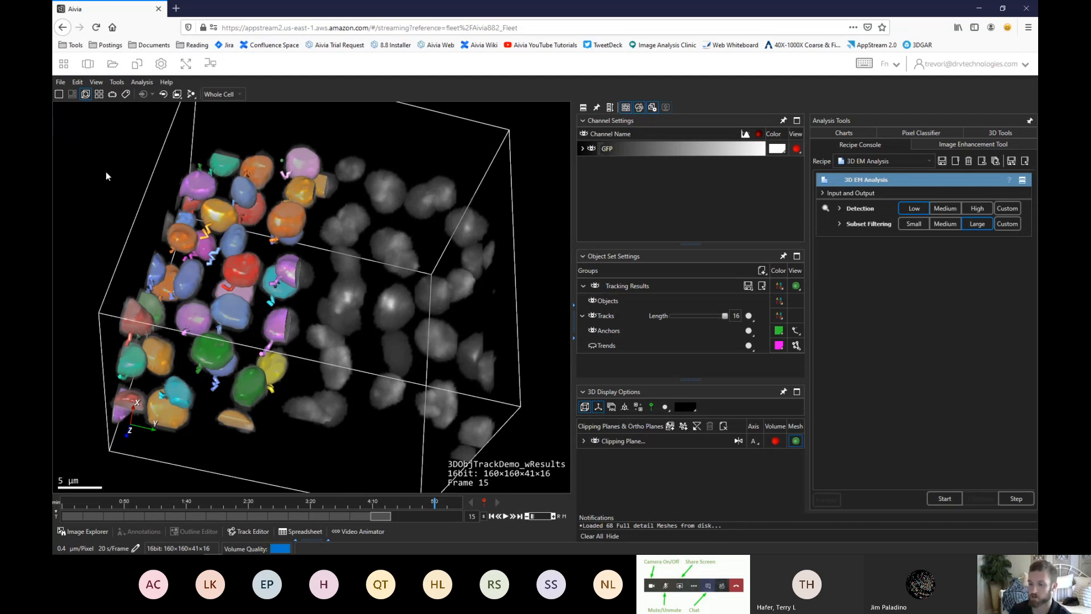
pyautogui.click(60, 82)
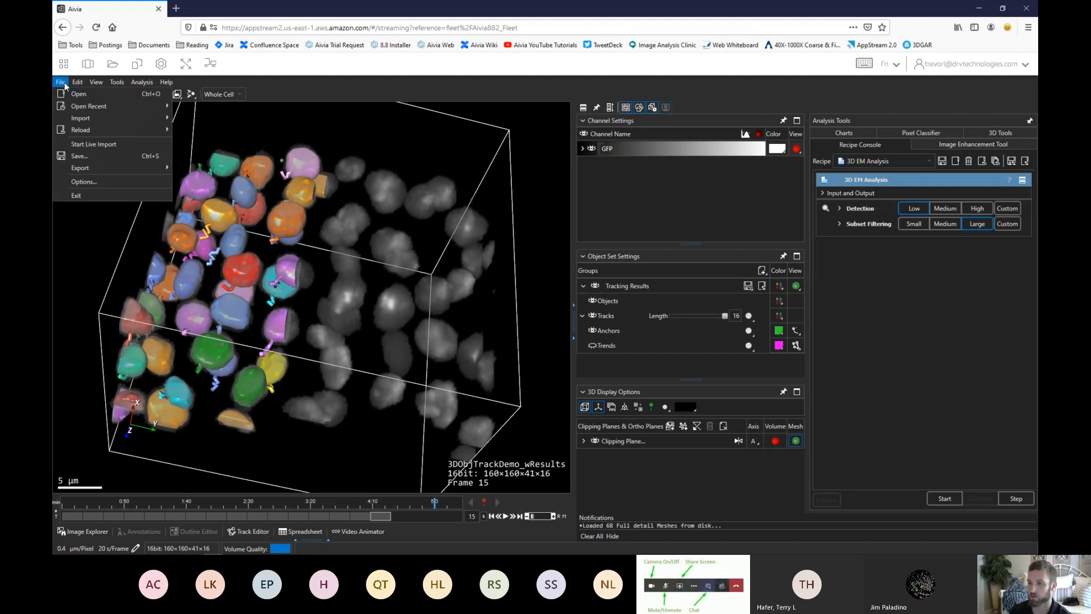
pyautogui.moveTo(83, 170)
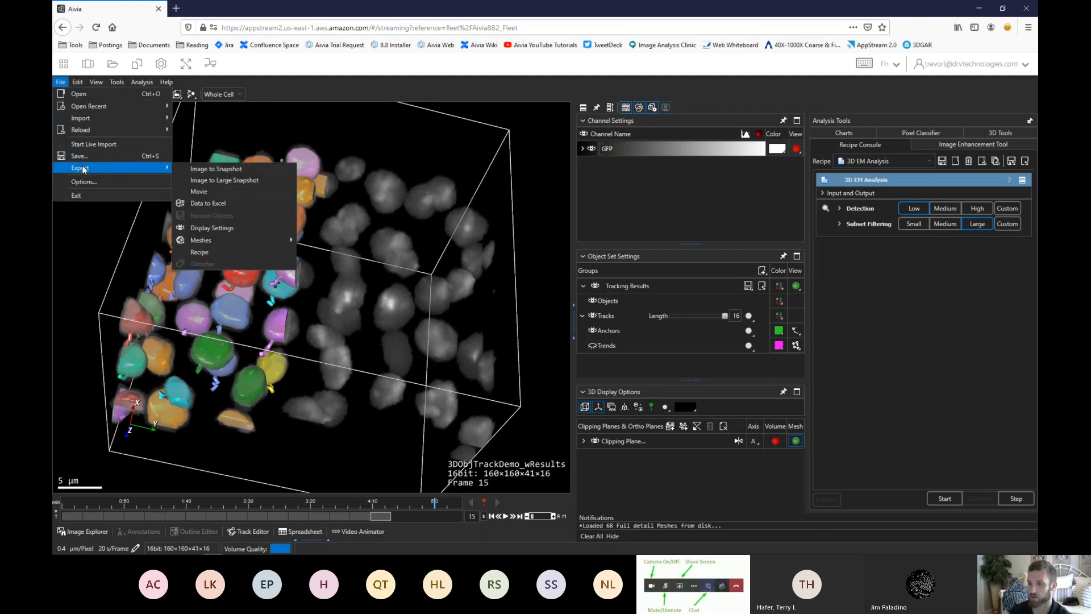
pyautogui.click(244, 171)
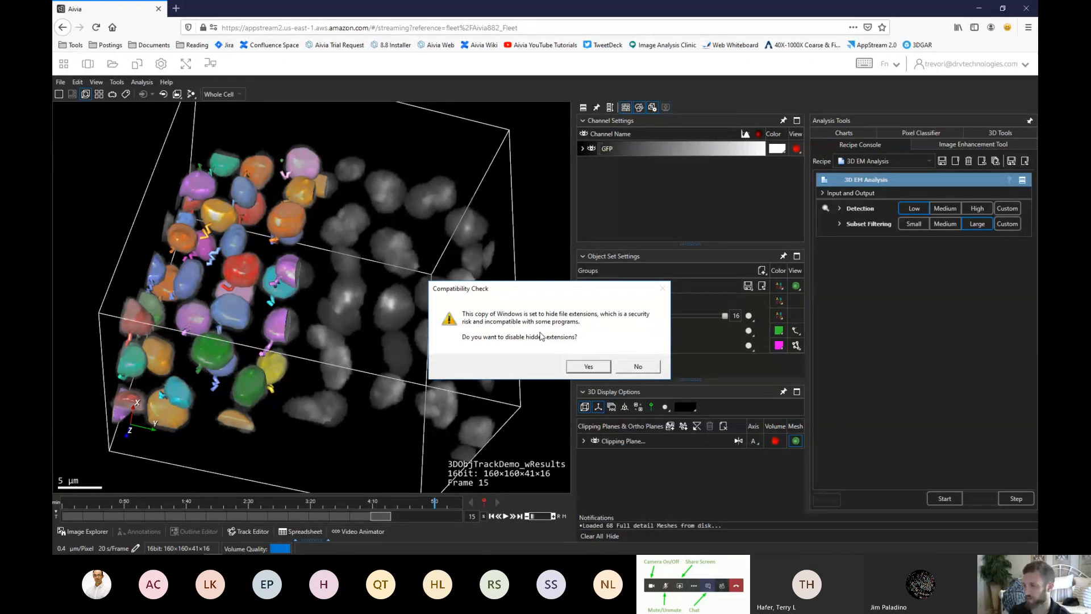
pyautogui.click(589, 366)
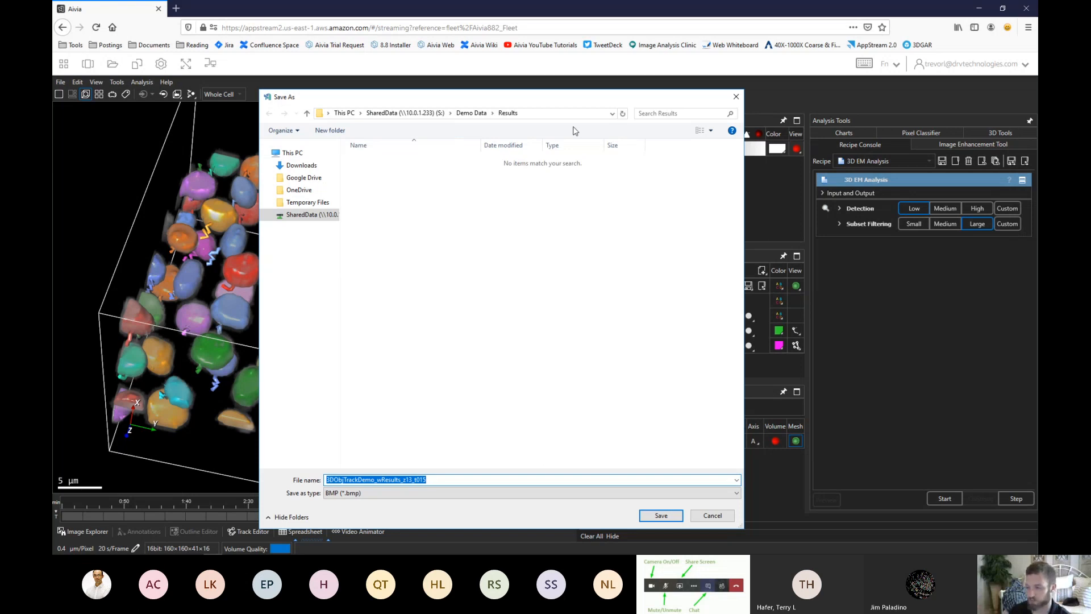
pyautogui.click(380, 494)
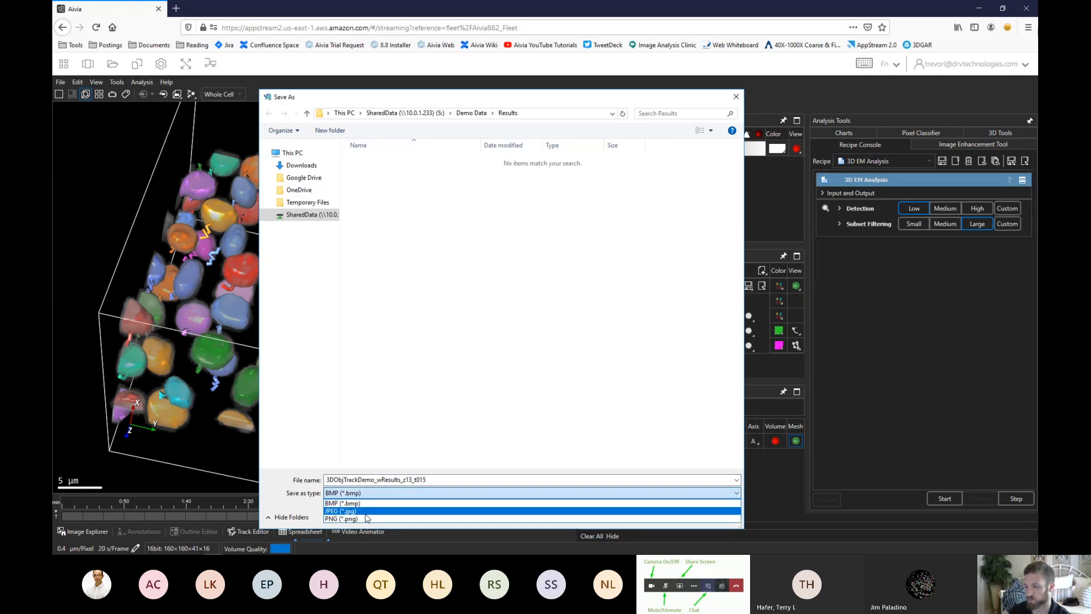
pyautogui.click(348, 519)
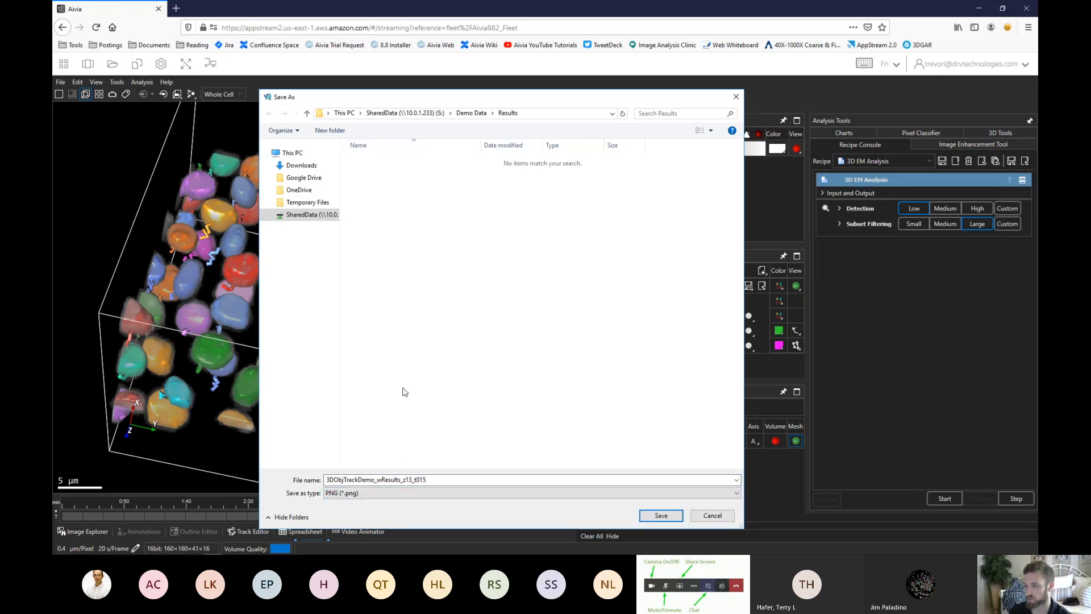
pyautogui.click(308, 203)
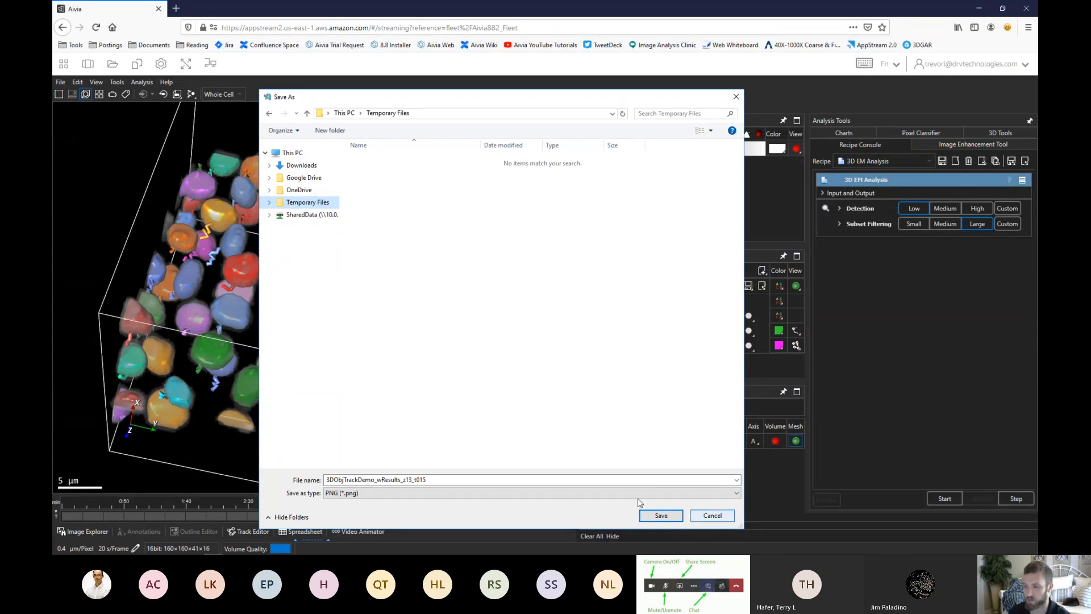
pyautogui.click(713, 517)
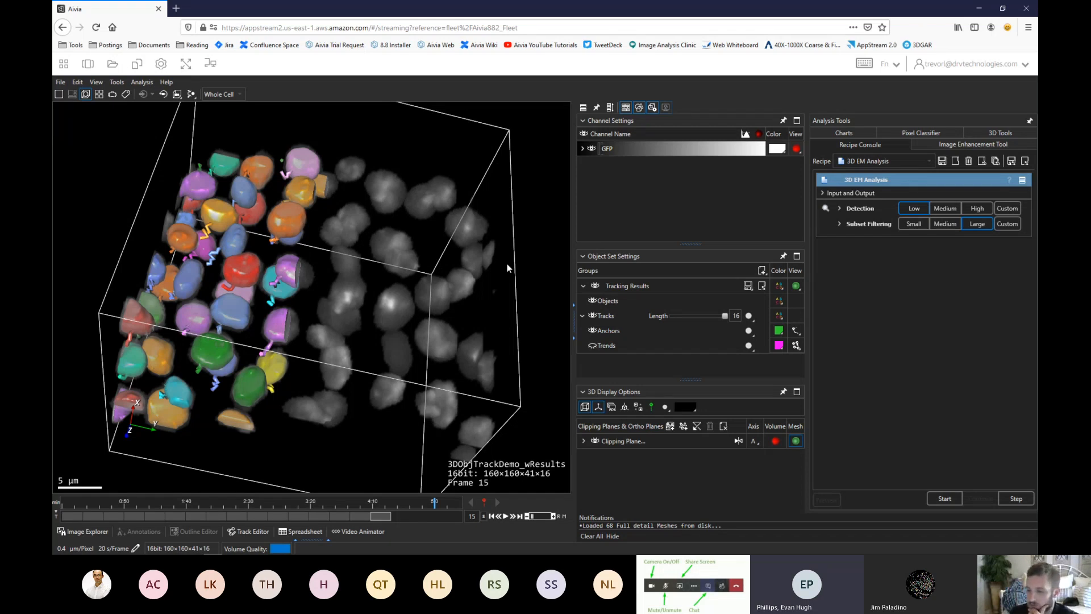
# Compare the volume with and without its bounding box several times, leaving the box displayed
pyautogui.click(585, 407)
pyautogui.click(585, 407)
pyautogui.click(585, 407)
pyautogui.click(585, 407)
pyautogui.click(585, 407)
pyautogui.click(585, 407)
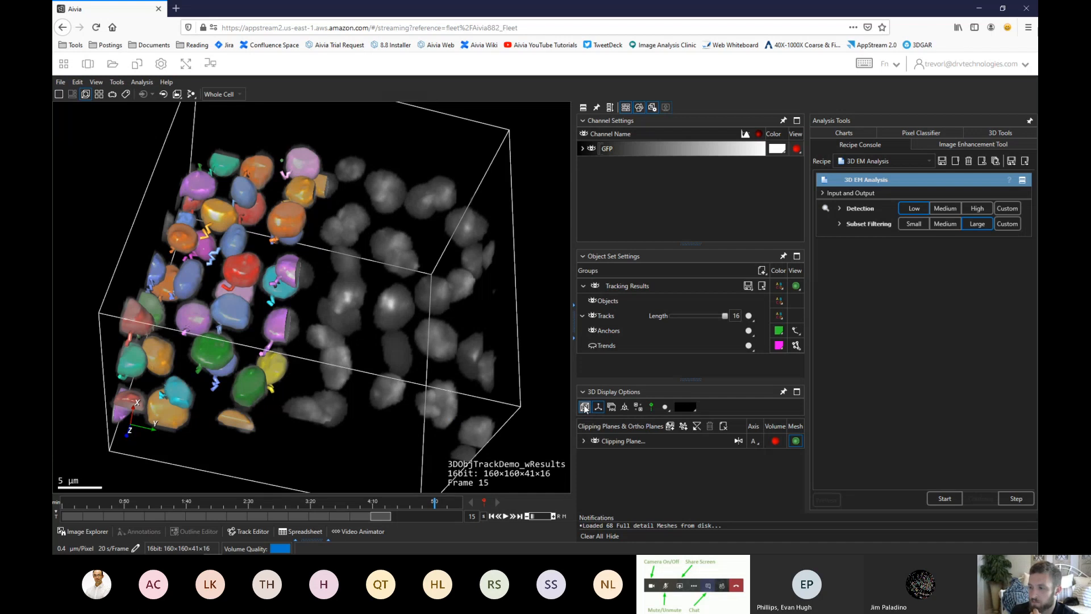
pyautogui.click(585, 407)
pyautogui.click(585, 407)
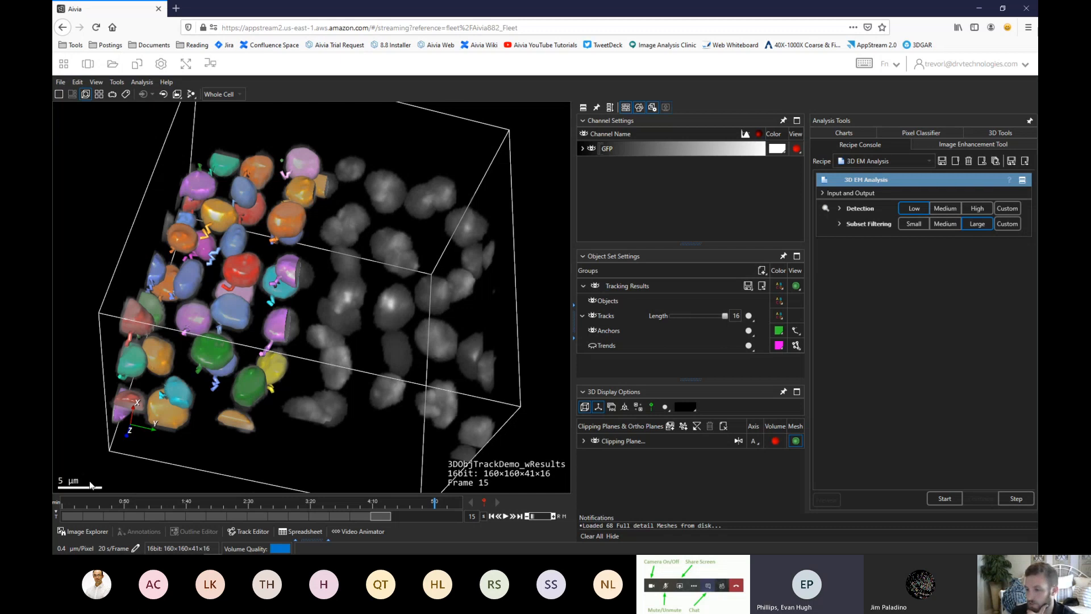
# Look at the scale bar's overlay settings among the 3D tools, and return to the recipe console
pyautogui.click(1004, 134)
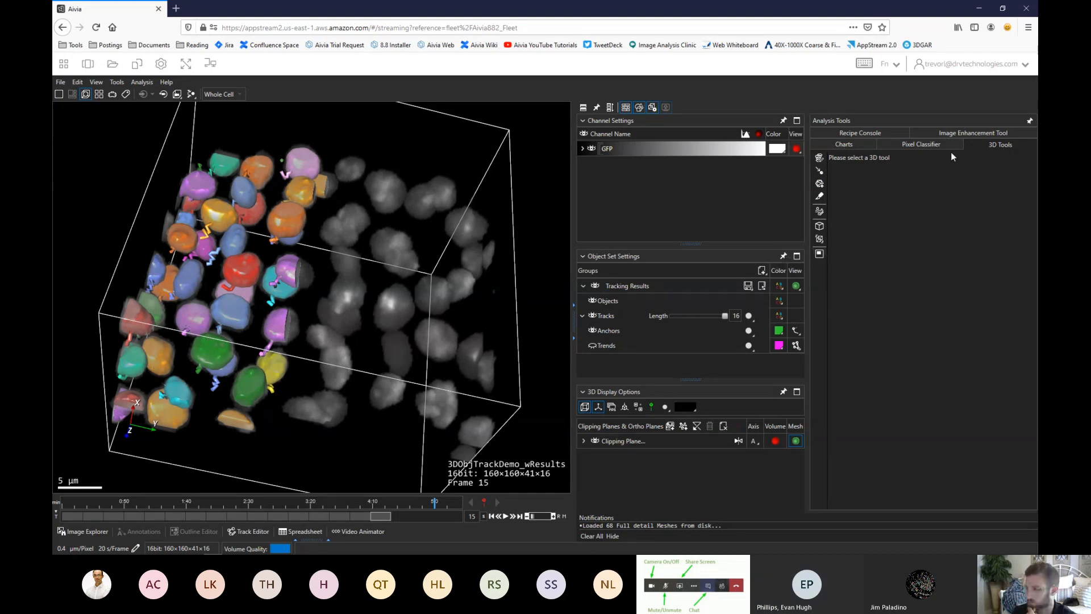
pyautogui.click(822, 254)
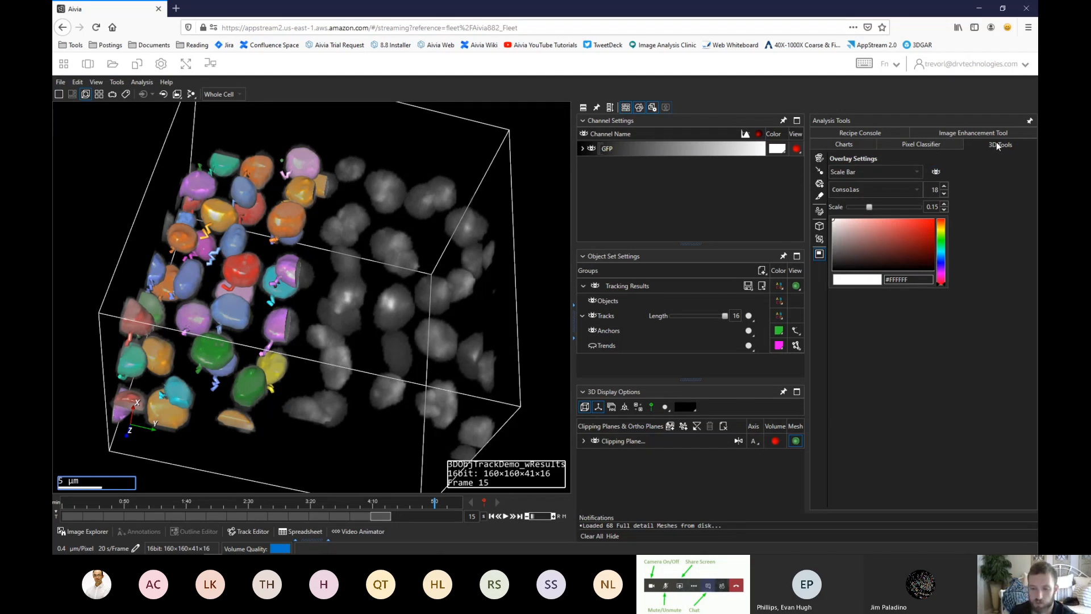
pyautogui.click(862, 132)
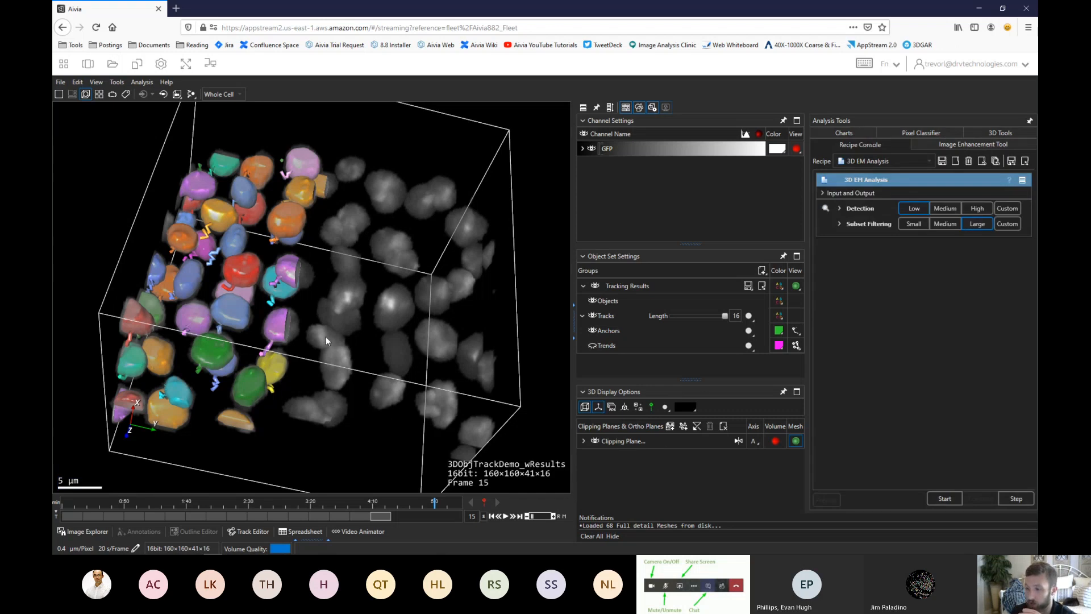
# Turn off the existing clipping plane and add an ortho plane through the volume
pyautogui.scroll(1, 326, 336)
pyautogui.scroll(-1, 321, 344)
pyautogui.moveTo(315, 363); pyautogui.dragTo(312, 341, button='right')
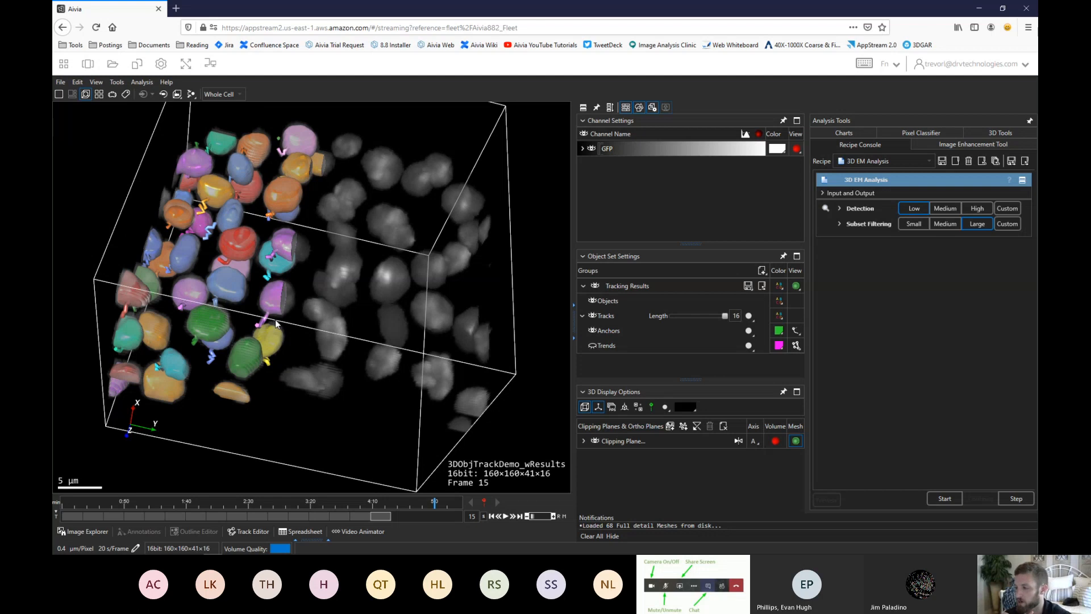
pyautogui.click(594, 443)
pyautogui.moveTo(318, 445); pyautogui.dragTo(287, 436)
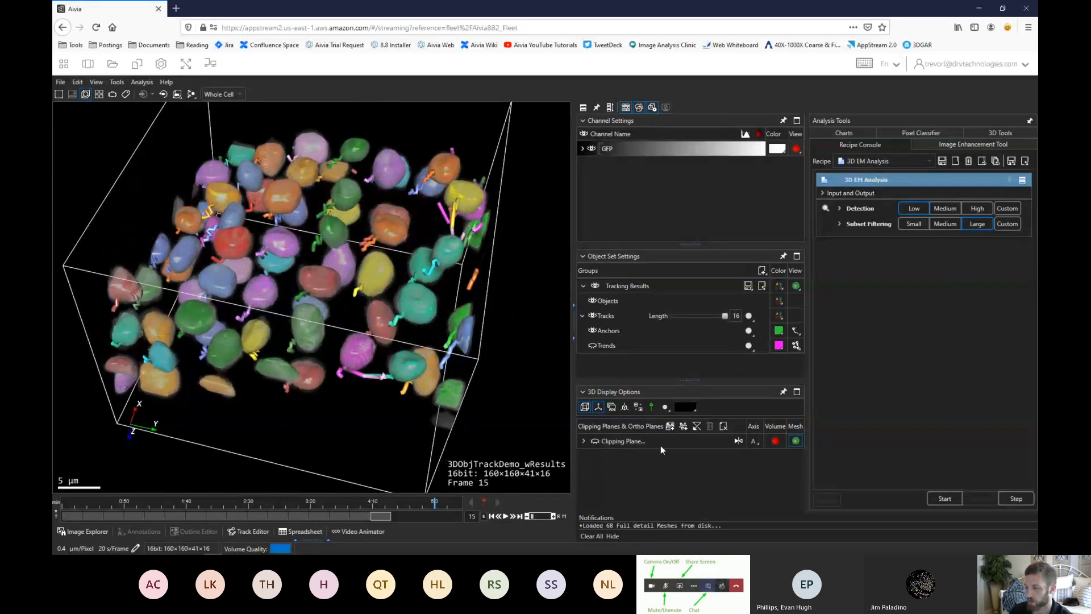
pyautogui.click(684, 427)
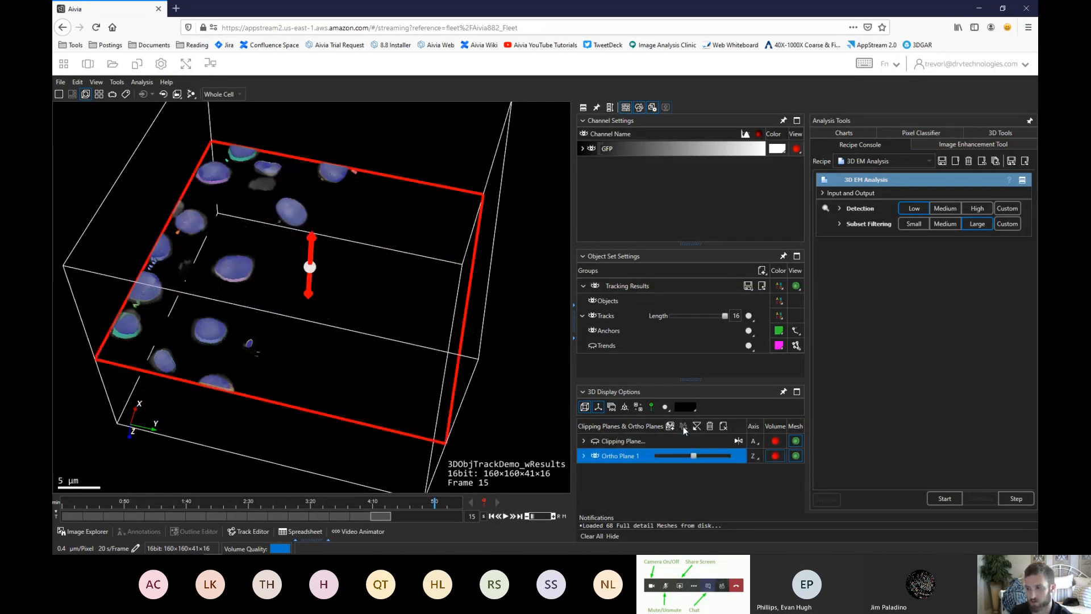
# Slide the ortho plane along the Z axis to cut through different slices of the cells
pyautogui.moveTo(307, 446)
pyautogui.mouseDown()
pyautogui.moveTo(332, 339)
pyautogui.moveTo(300, 430)
pyautogui.mouseUp()
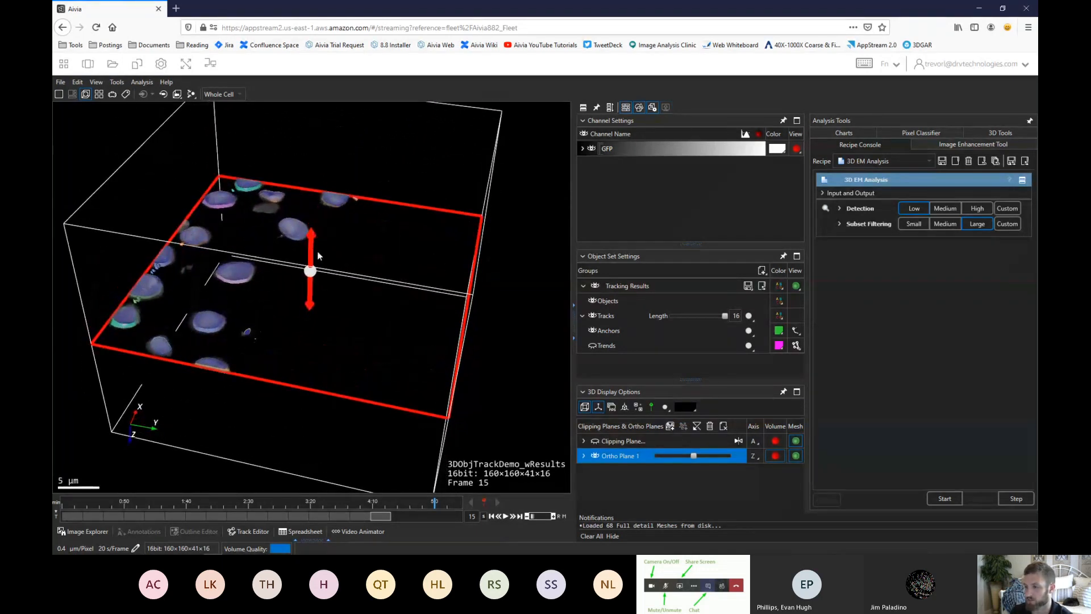
pyautogui.moveTo(312, 244); pyautogui.dragTo(310, 268)
pyautogui.moveTo(695, 458); pyautogui.dragTo(689, 457)
# Switch the ortho plane to the X axis and slide it to a different slice
pyautogui.click(753, 456)
pyautogui.click(745, 469)
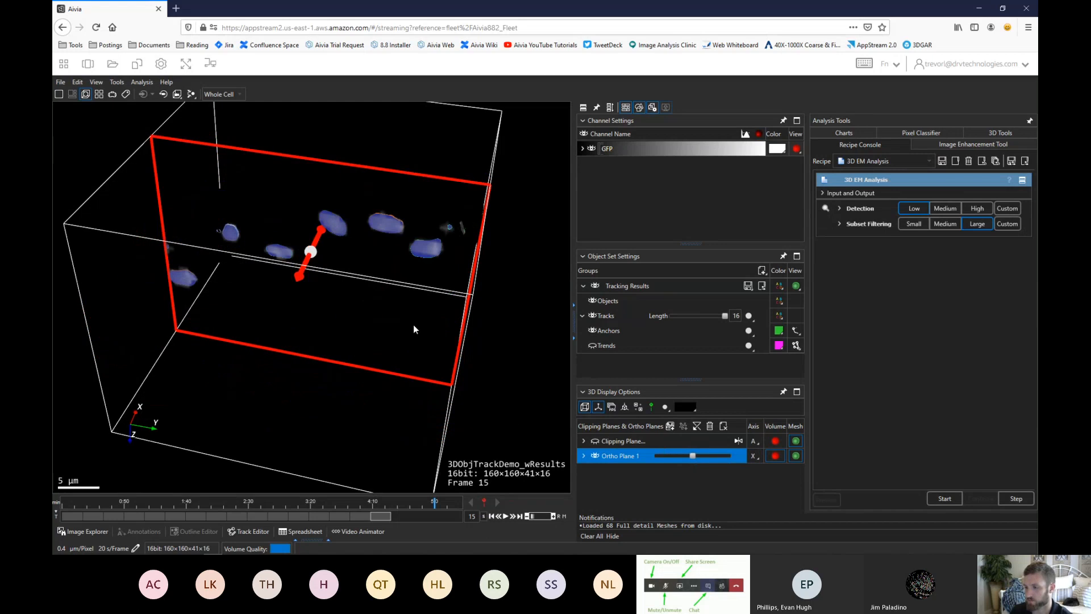
pyautogui.moveTo(301, 268)
pyautogui.mouseDown()
pyautogui.moveTo(286, 298)
pyautogui.moveTo(293, 285)
pyautogui.mouseUp()
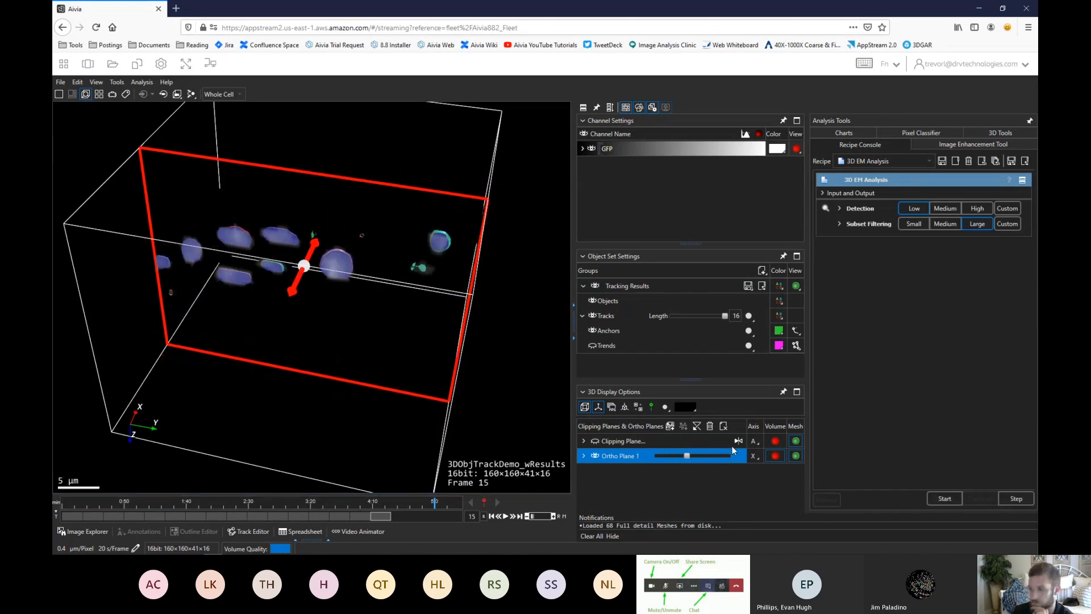
# Toggle the ortho plane's effect on the volume to compare, moving the plane within the full volume, and leave the effect on
pyautogui.click(775, 456)
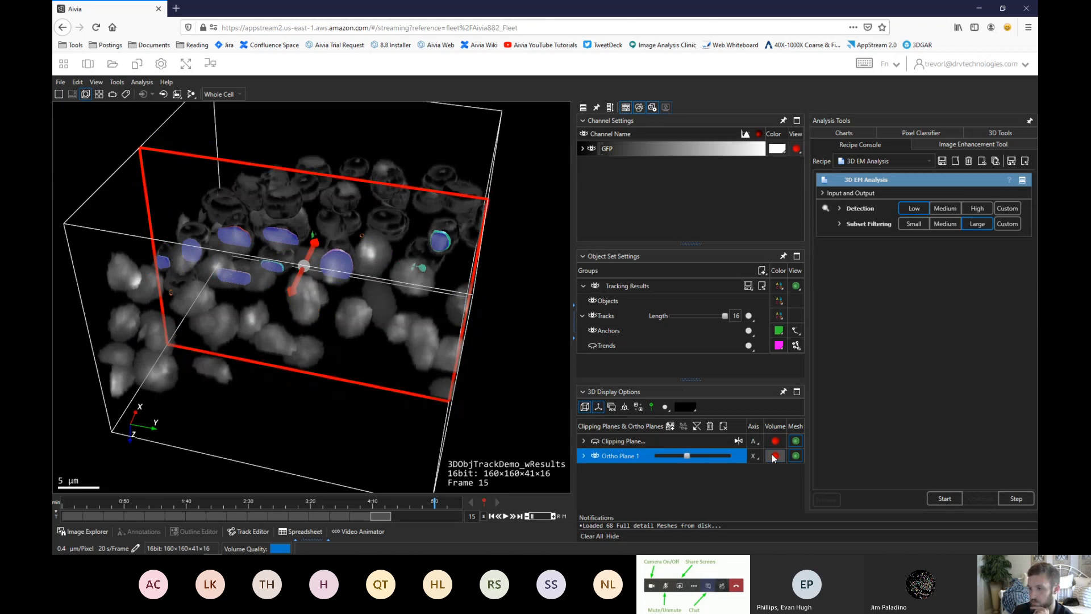
pyautogui.click(775, 456)
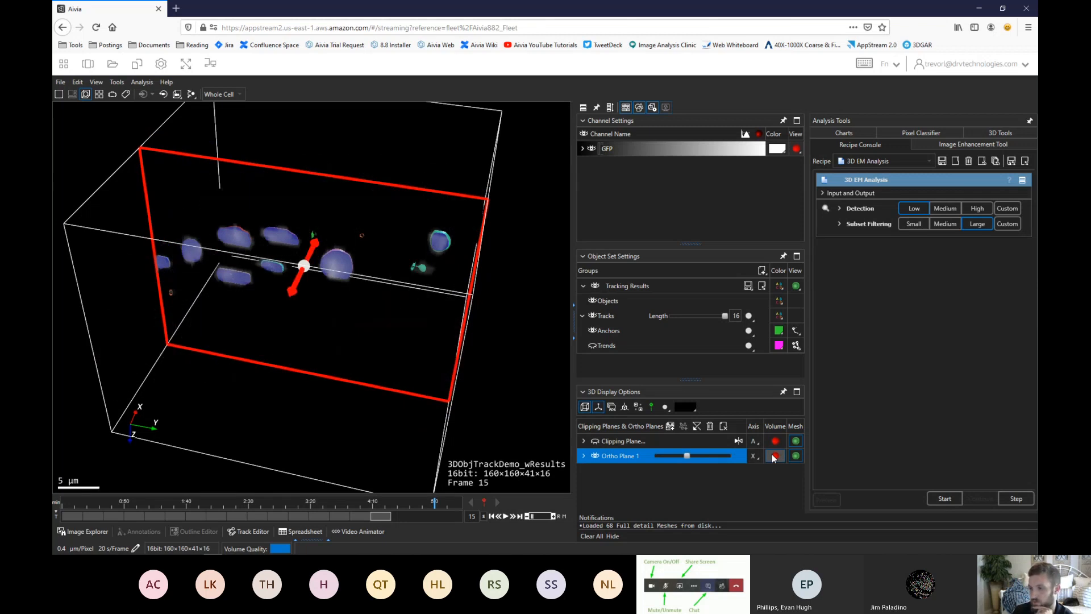
pyautogui.click(773, 456)
pyautogui.moveTo(538, 384); pyautogui.dragTo(280, 292)
pyautogui.moveTo(291, 258)
pyautogui.mouseDown()
pyautogui.moveTo(316, 200)
pyautogui.moveTo(289, 262)
pyautogui.mouseUp()
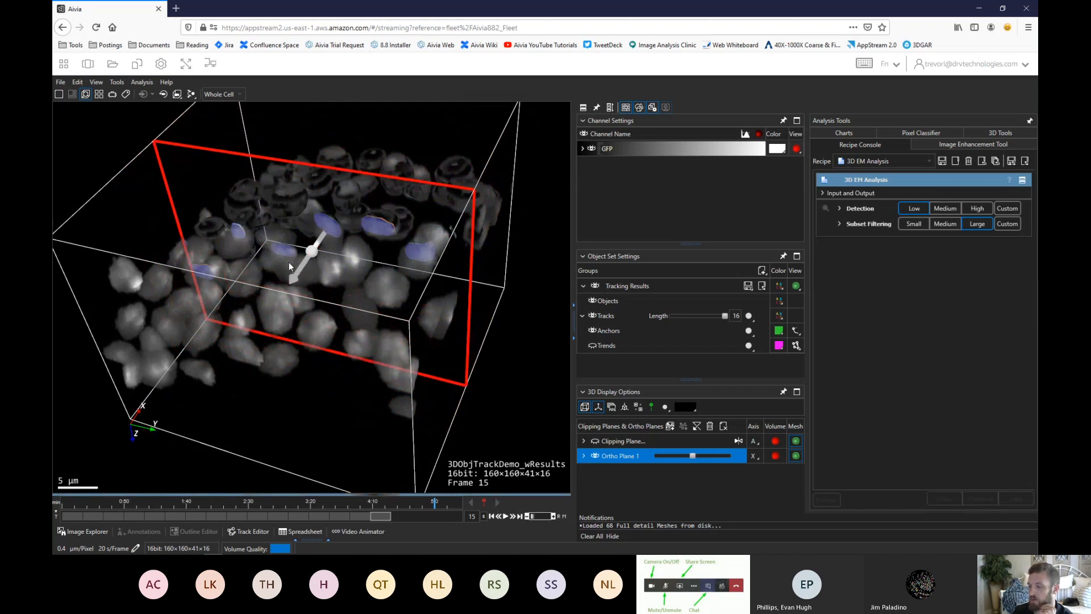
pyautogui.click(778, 458)
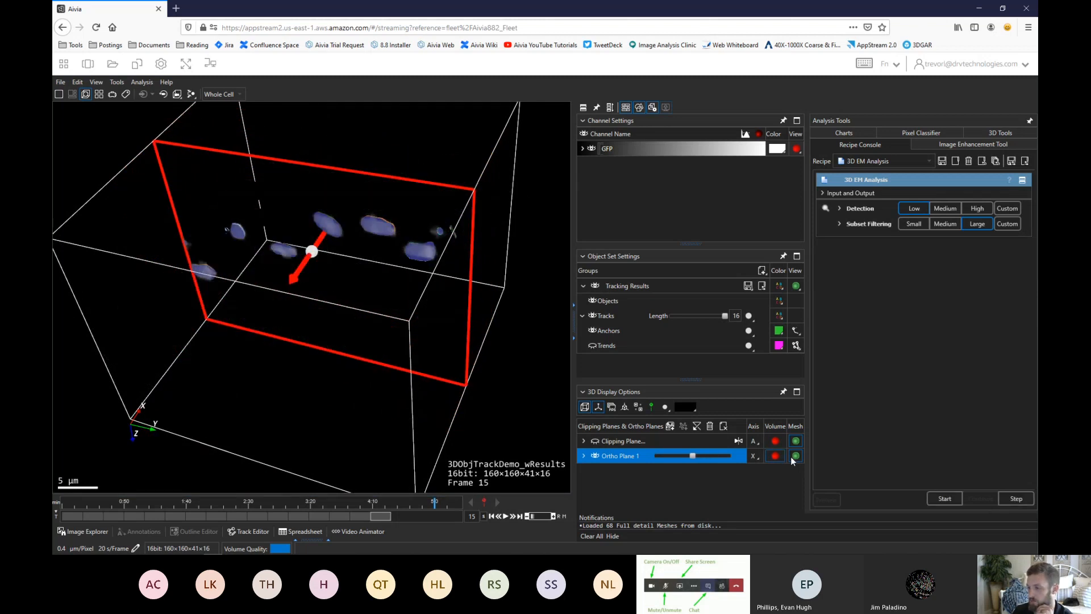
# Toggle the ortho plane's effect on the meshes off and on, and move the plane to X position 77
pyautogui.click(795, 456)
pyautogui.click(795, 456)
pyautogui.moveTo(302, 275)
pyautogui.mouseDown()
pyautogui.moveTo(297, 263)
pyautogui.moveTo(293, 287)
pyautogui.mouseUp()
pyautogui.moveTo(292, 391); pyautogui.dragTo(336, 346)
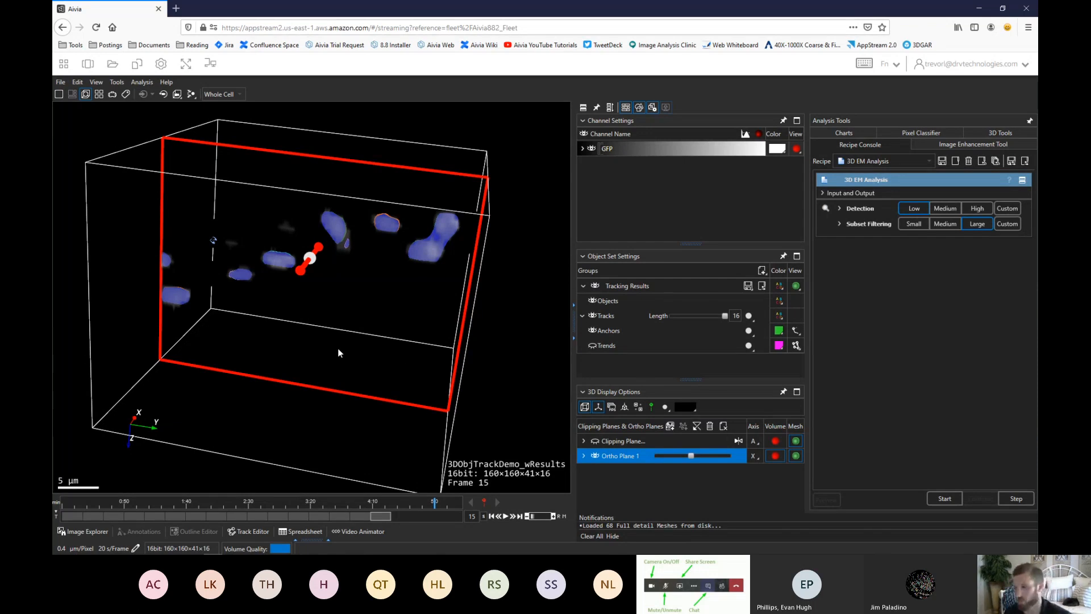
# Expand the ortho plane's settings and set its thickness to 8
pyautogui.click(584, 457)
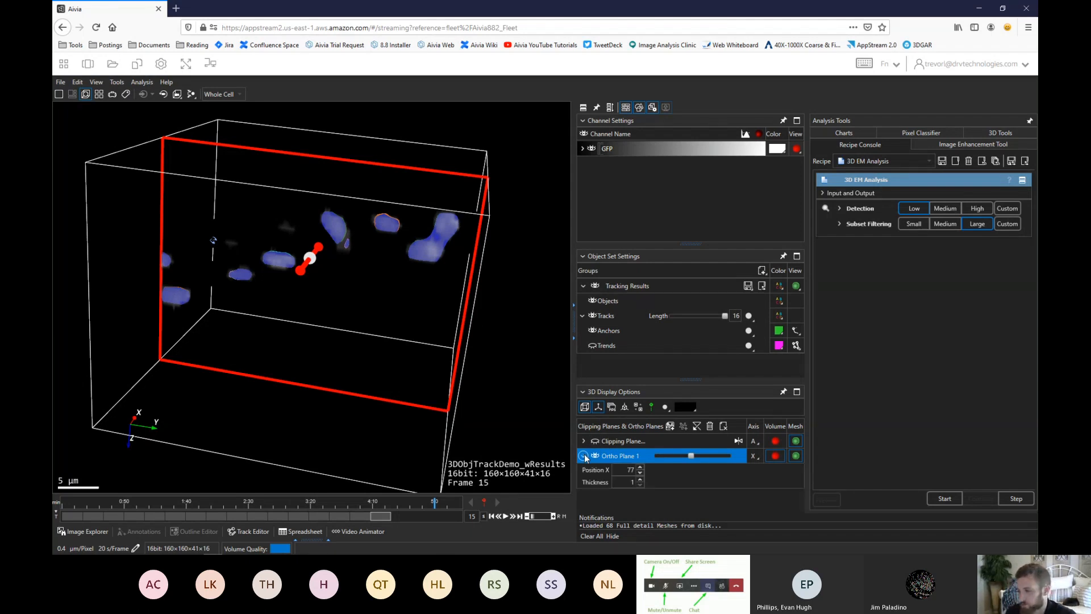
pyautogui.click(640, 480)
pyautogui.click(640, 479)
pyautogui.click(641, 480)
pyautogui.click(641, 480)
pyautogui.click(641, 480)
pyautogui.click(640, 479)
pyautogui.click(641, 480)
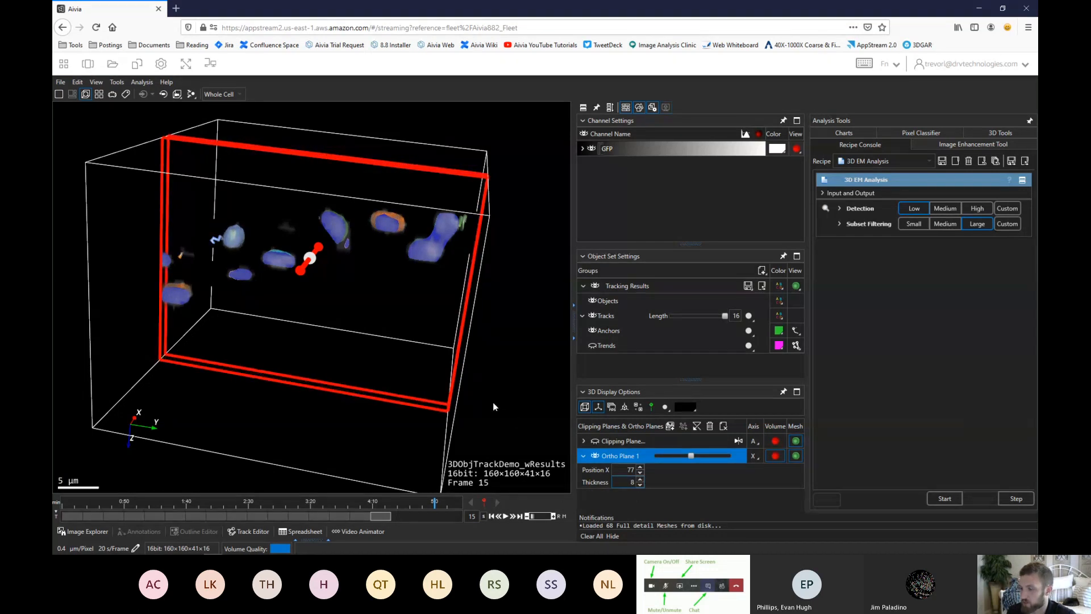
# Slide the thickened ortho plane through the volume along X, stopping at position 80
pyautogui.moveTo(476, 415); pyautogui.dragTo(371, 218)
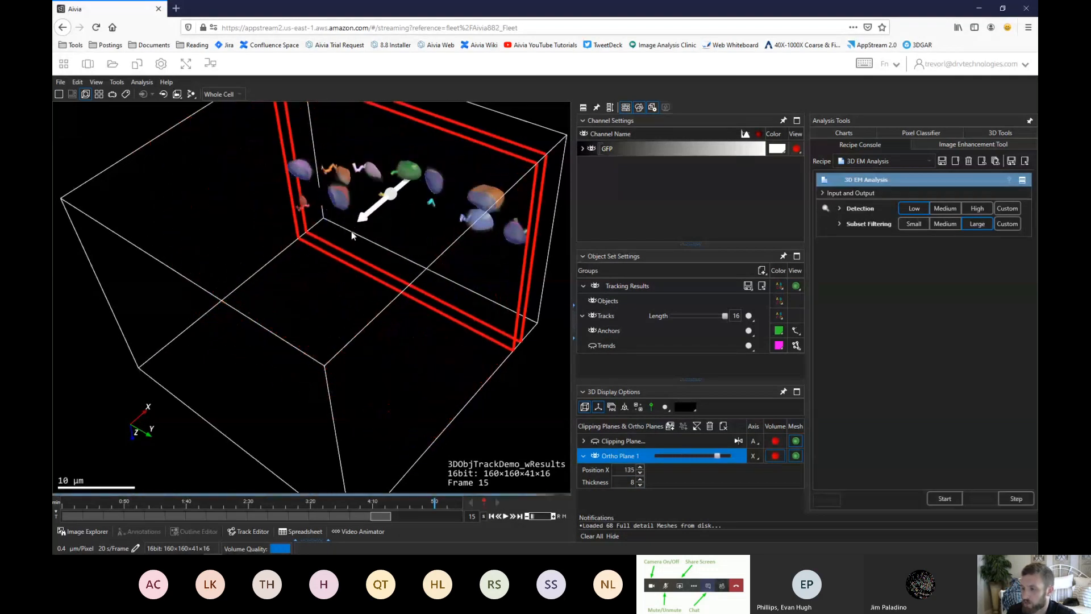
pyautogui.moveTo(312, 270)
pyautogui.mouseDown()
pyautogui.moveTo(282, 291)
pyautogui.moveTo(311, 266)
pyautogui.moveTo(299, 270)
pyautogui.mouseUp()
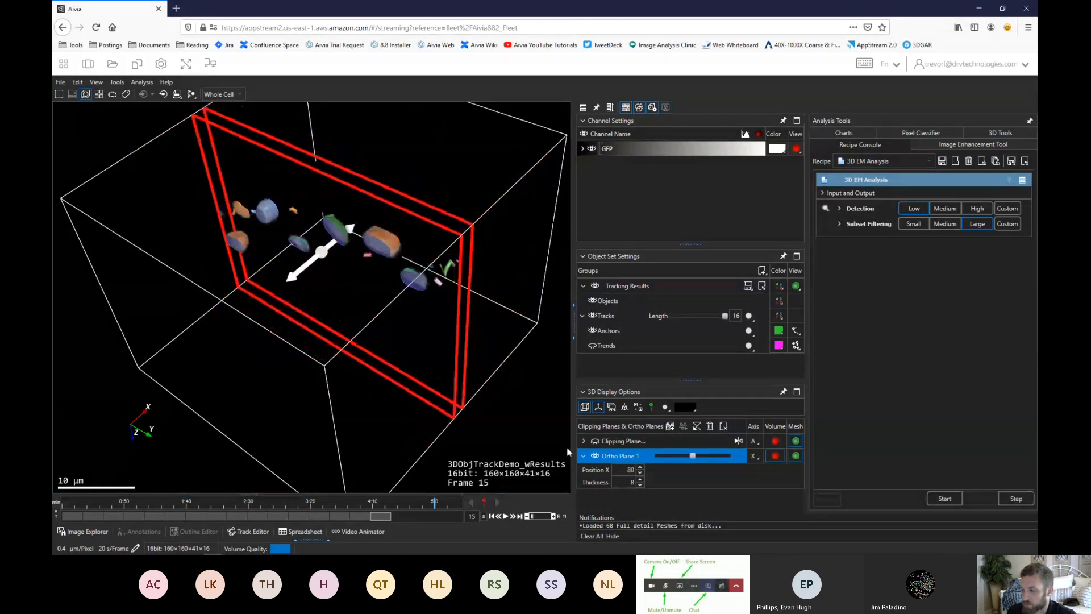
# Reduce the ortho plane's thickness step by step, and increase it to 13
pyautogui.click(641, 485)
pyautogui.click(641, 485)
pyautogui.click(640, 485)
pyautogui.click(640, 485)
pyautogui.click(641, 485)
pyautogui.click(641, 485)
pyautogui.click(641, 485)
pyautogui.click(640, 480)
pyautogui.click(641, 479)
pyautogui.click(641, 479)
pyautogui.click(641, 480)
pyautogui.click(641, 479)
pyautogui.click(641, 479)
pyautogui.click(641, 480)
pyautogui.click(641, 480)
pyautogui.click(641, 479)
pyautogui.click(641, 479)
pyautogui.click(640, 480)
pyautogui.click(641, 480)
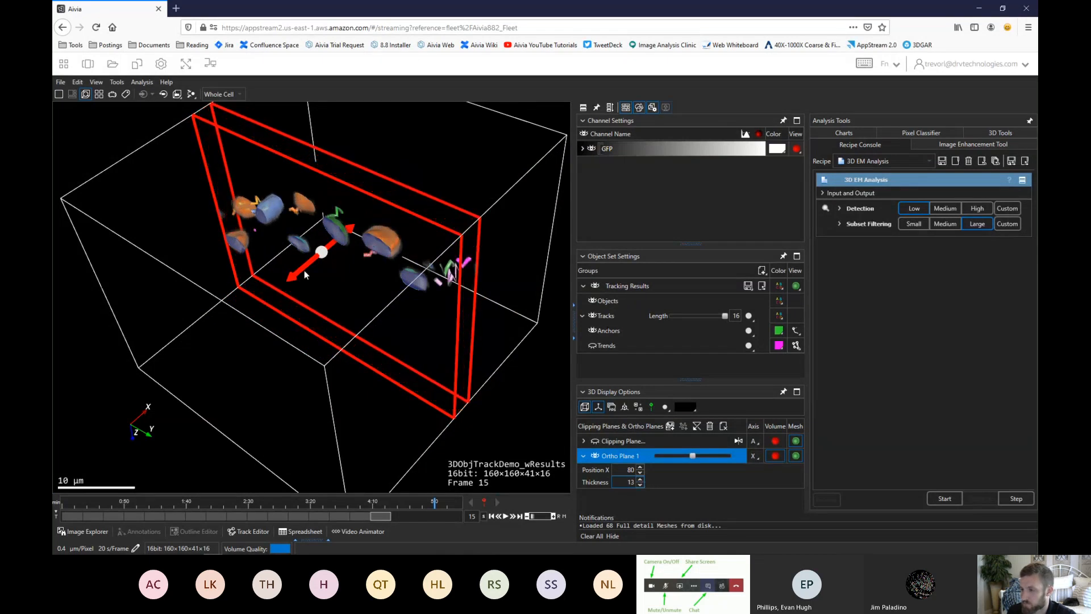
# Move the ortho plane to X position 73 and set its thickness to 2
pyautogui.moveTo(289, 278)
pyautogui.mouseDown()
pyautogui.moveTo(270, 294)
pyautogui.moveTo(280, 286)
pyautogui.mouseUp()
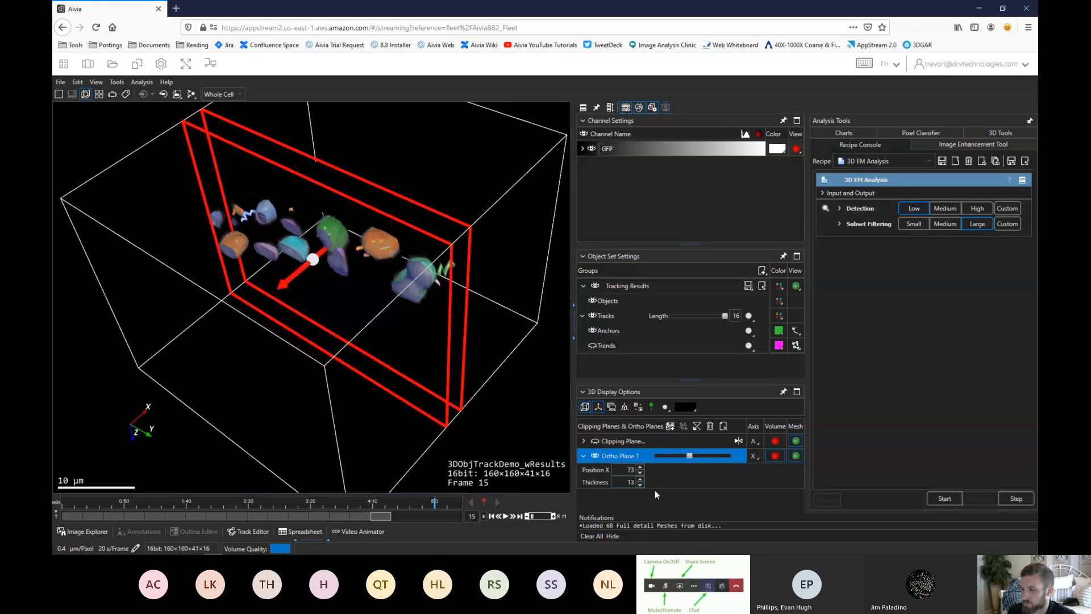
pyautogui.click(640, 484)
pyautogui.click(640, 485)
pyautogui.click(640, 485)
pyautogui.click(640, 484)
pyautogui.click(640, 485)
pyautogui.click(640, 485)
pyautogui.click(640, 485)
pyautogui.click(640, 485)
pyautogui.click(640, 485)
pyautogui.click(640, 485)
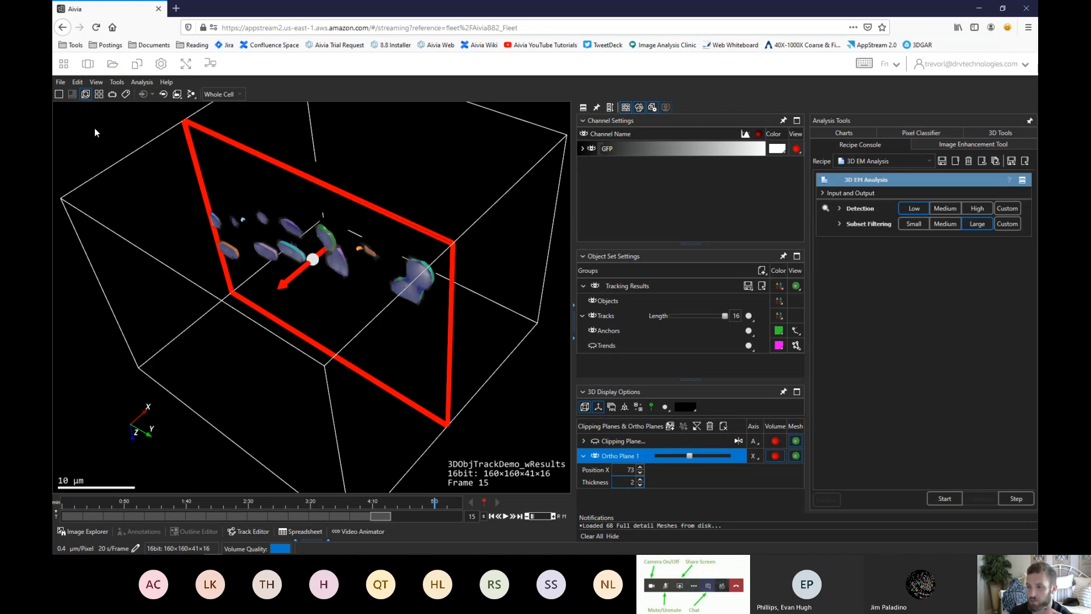
# Open the CellCountDemo image from the Demo Data folder on the SharedData drive and bring up the Pixel Classifier
pyautogui.click(62, 83)
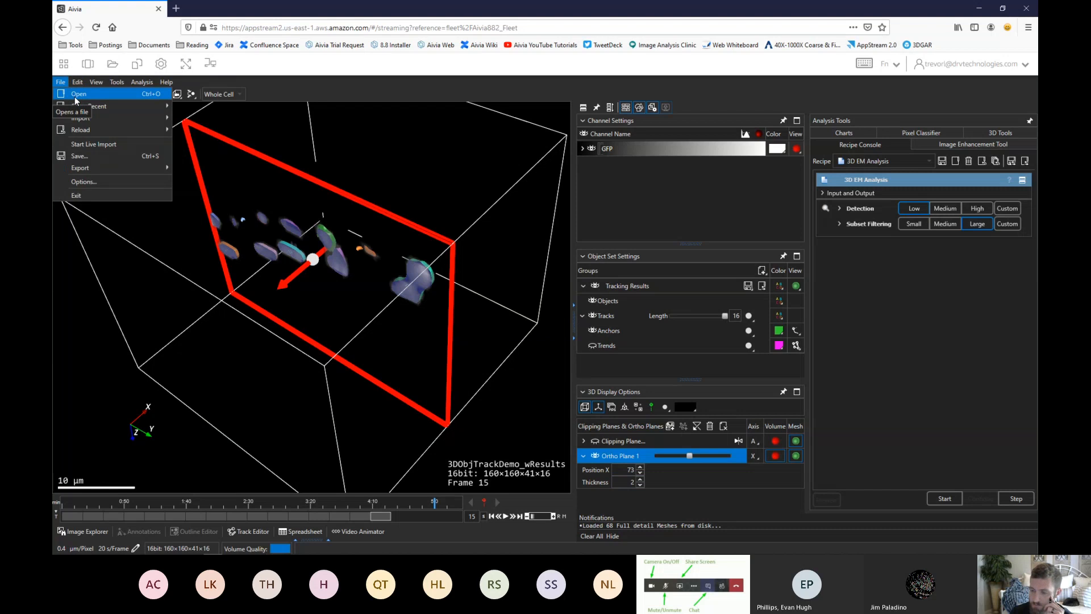
pyautogui.click(75, 97)
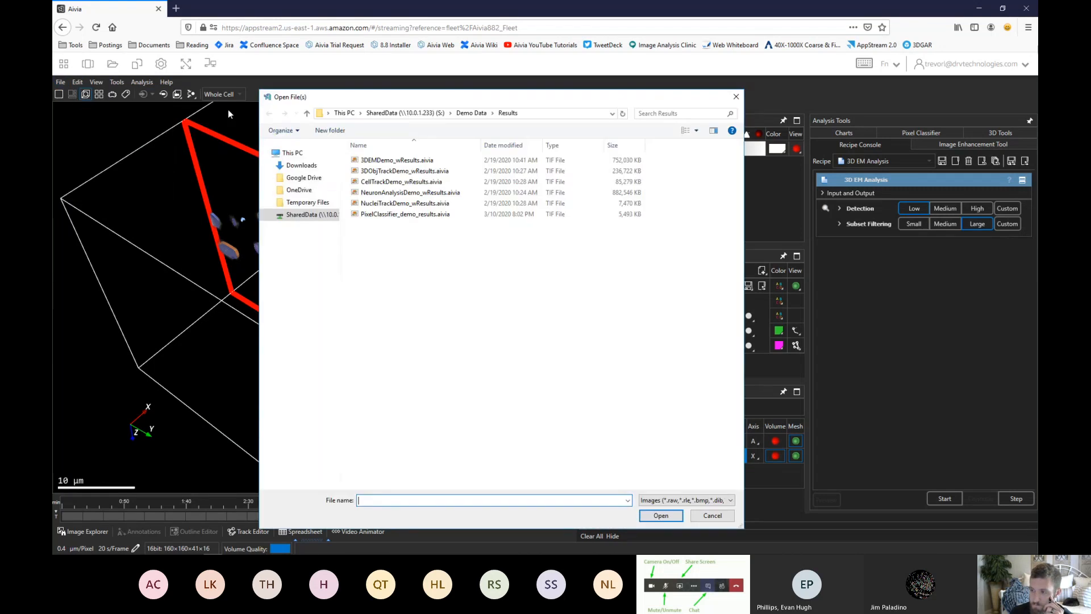
pyautogui.click(304, 215)
pyautogui.click(383, 171)
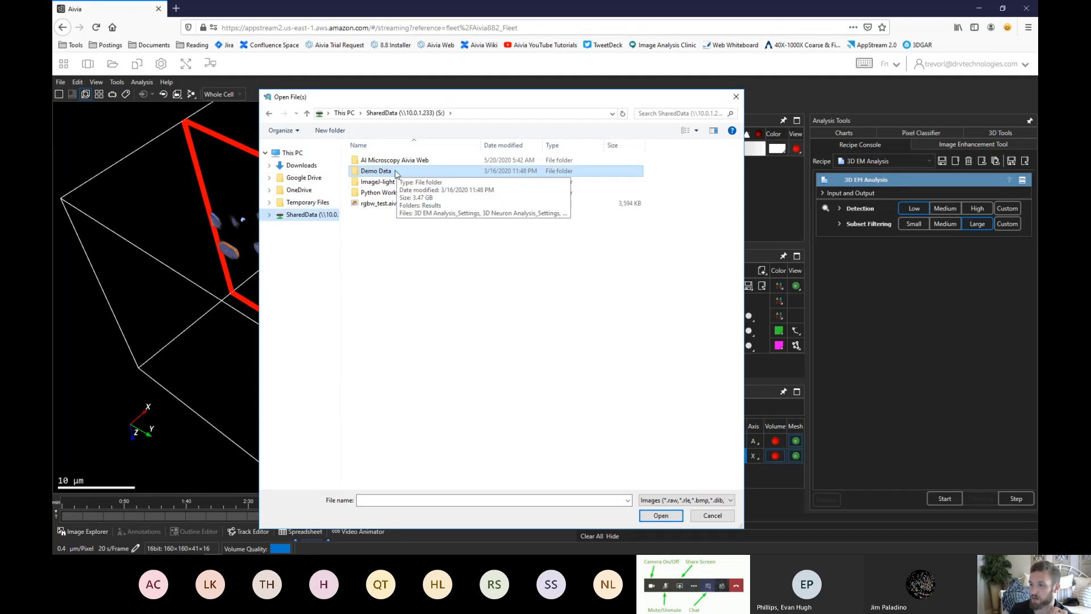
pyautogui.doubleClick(396, 172)
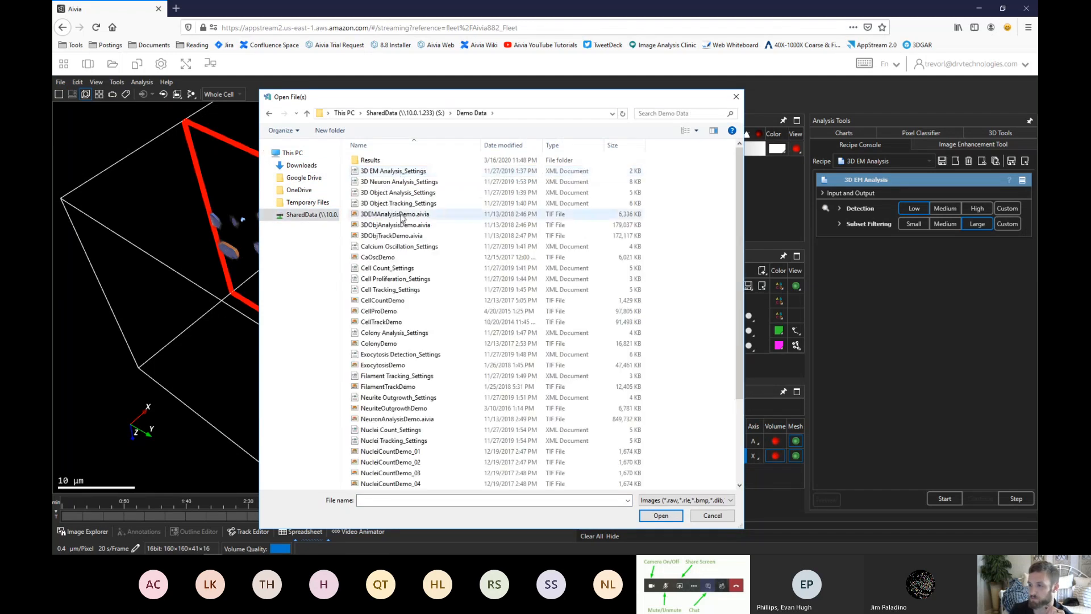
pyautogui.click(411, 305)
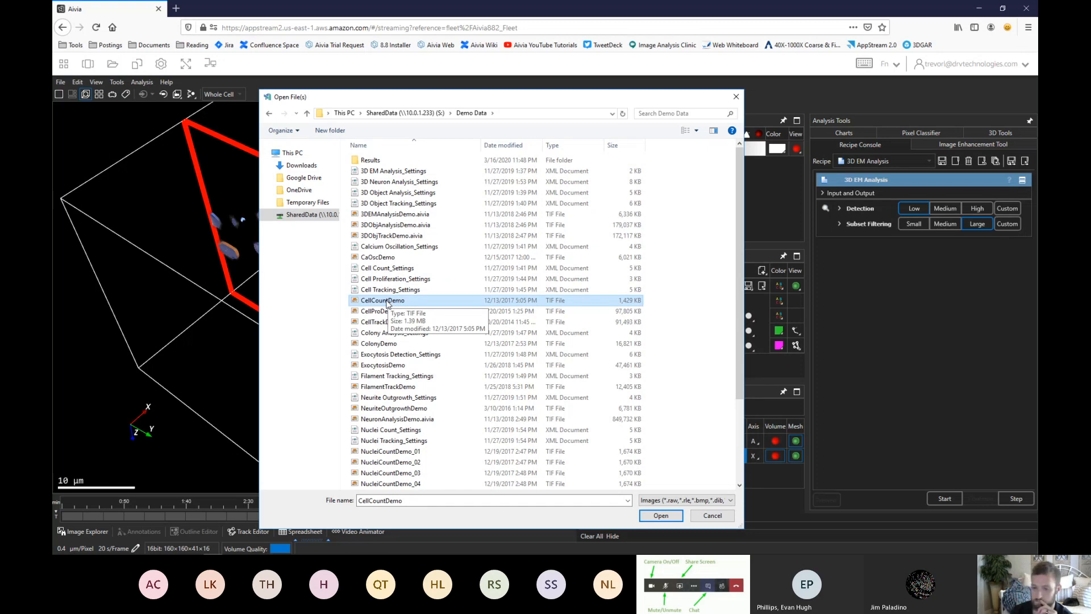
pyautogui.doubleClick(387, 300)
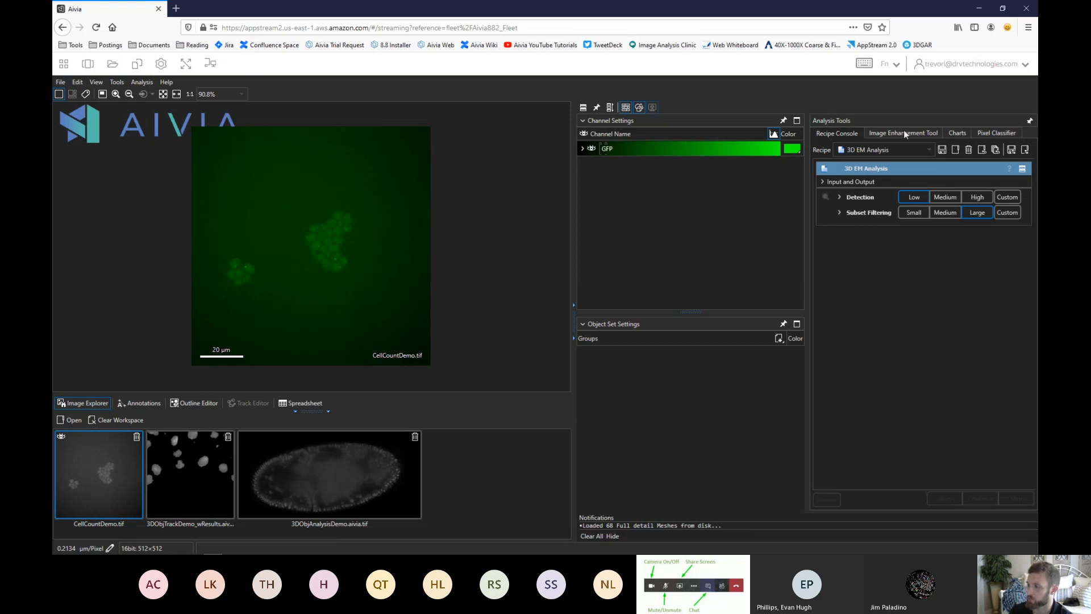
pyautogui.click(989, 133)
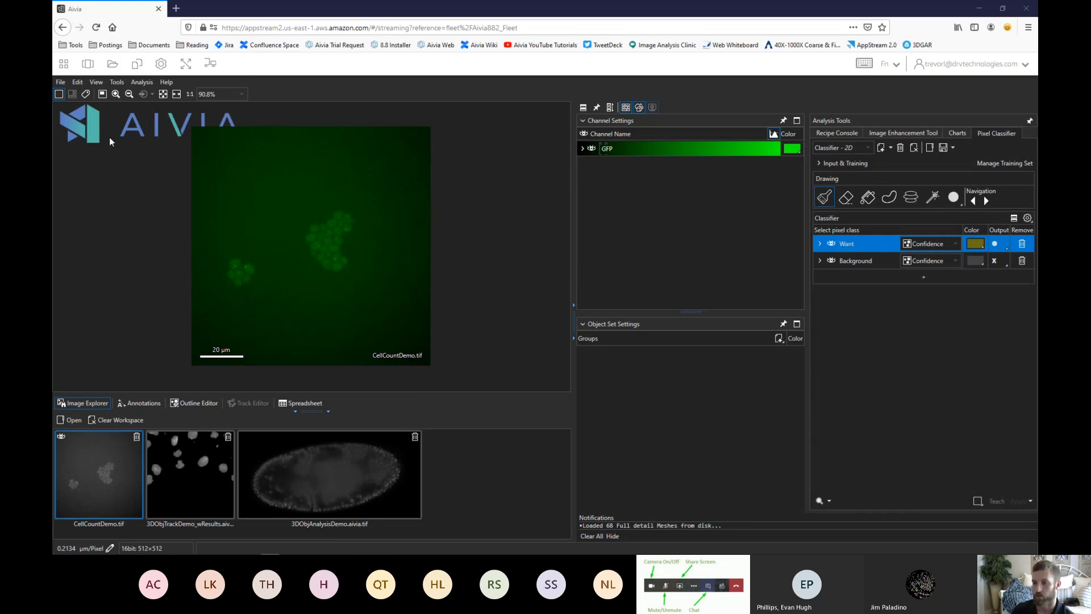
# Switch to Aivia Community, show its Pixel Classifier tools, and return to the streamed Aivia session
pyautogui.moveTo(54, 285); pyautogui.dragTo(662, 2)
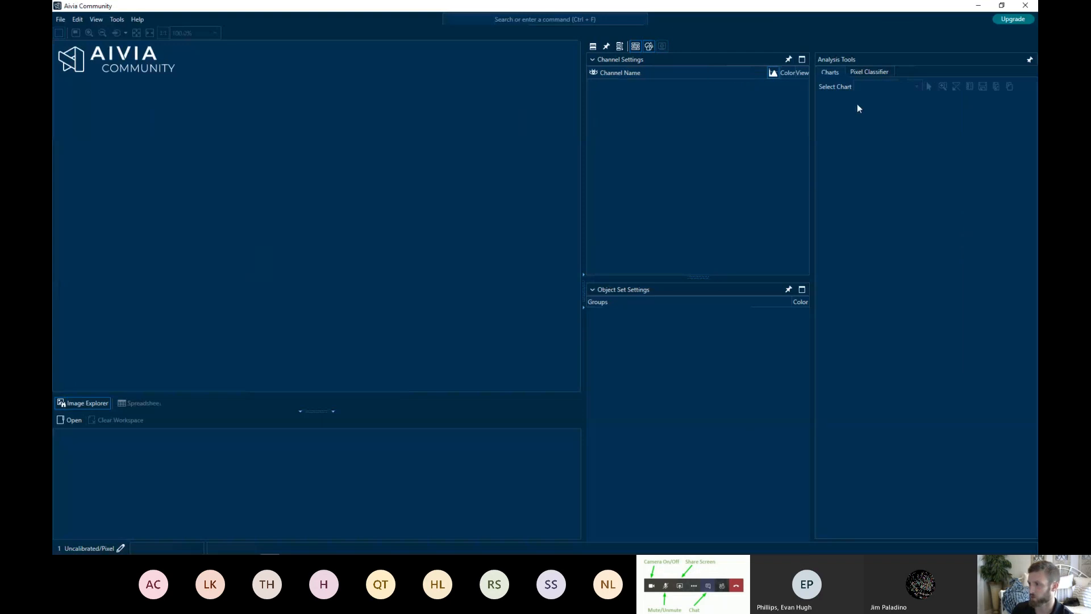
pyautogui.click(863, 70)
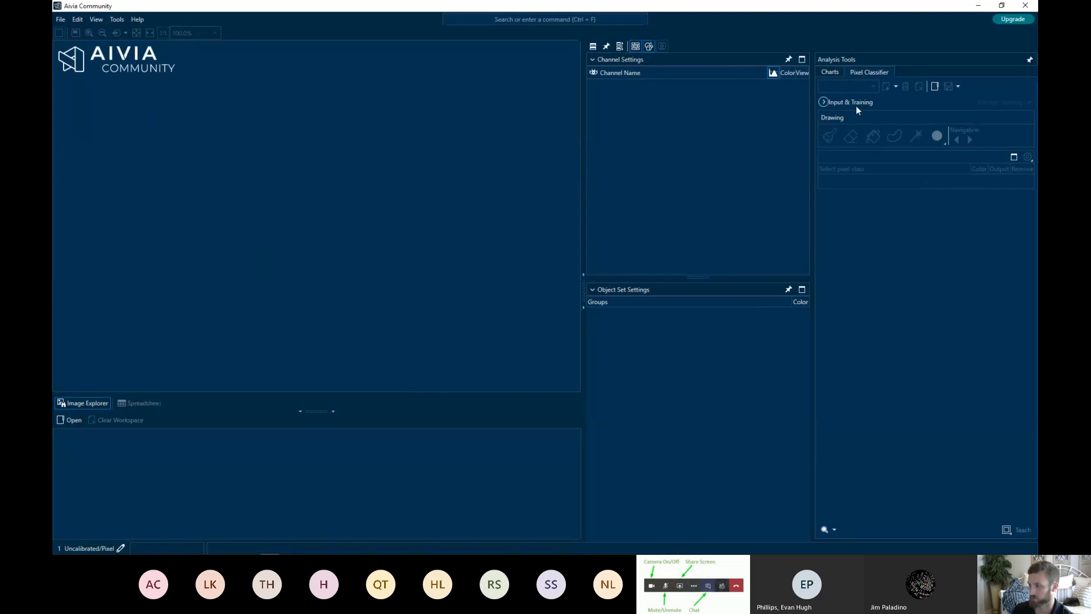
pyautogui.click(977, 7)
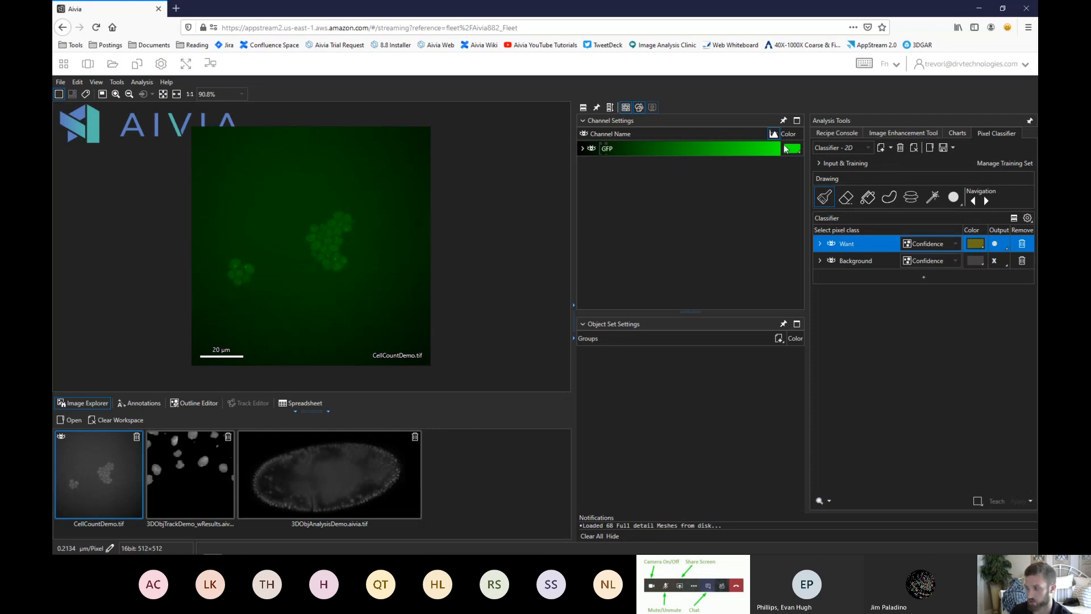
# Select GFP as both the classifier's input and training channel in the Input & Training settings, and collapse the section
pyautogui.click(818, 163)
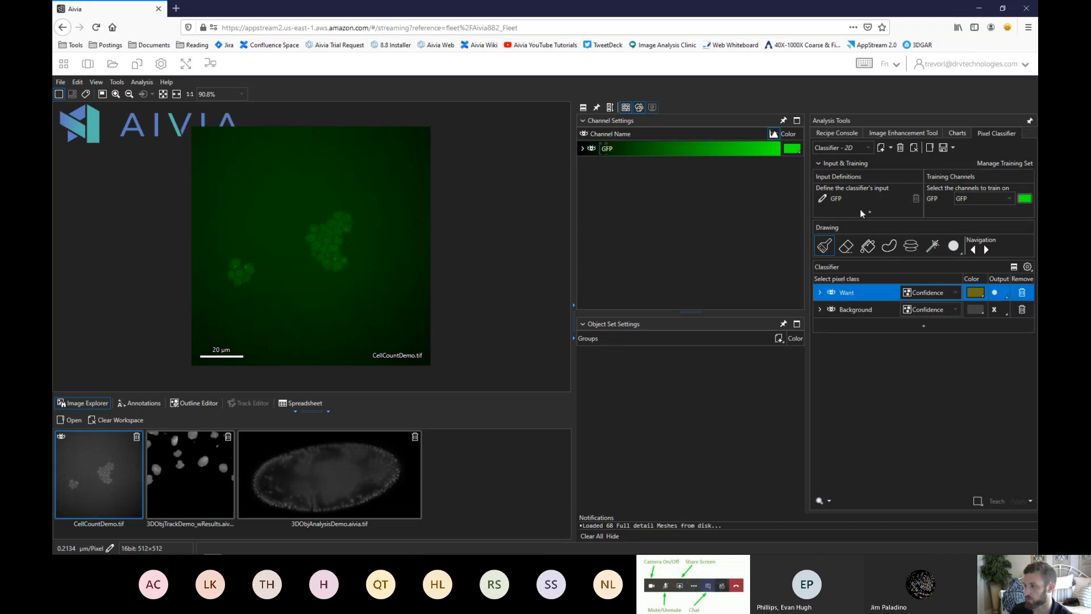
pyautogui.click(965, 197)
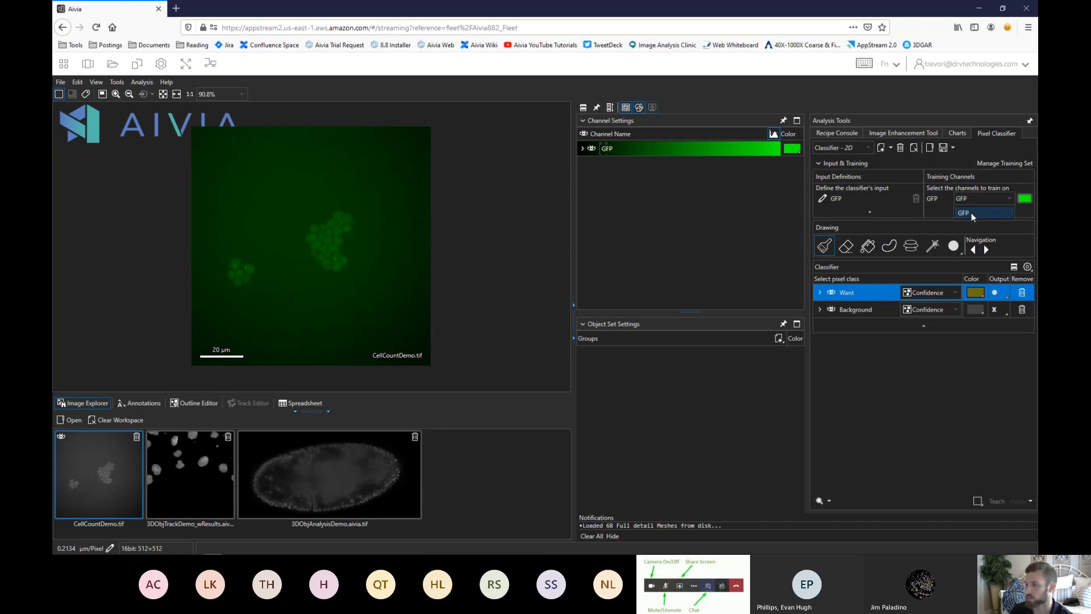
pyautogui.click(971, 213)
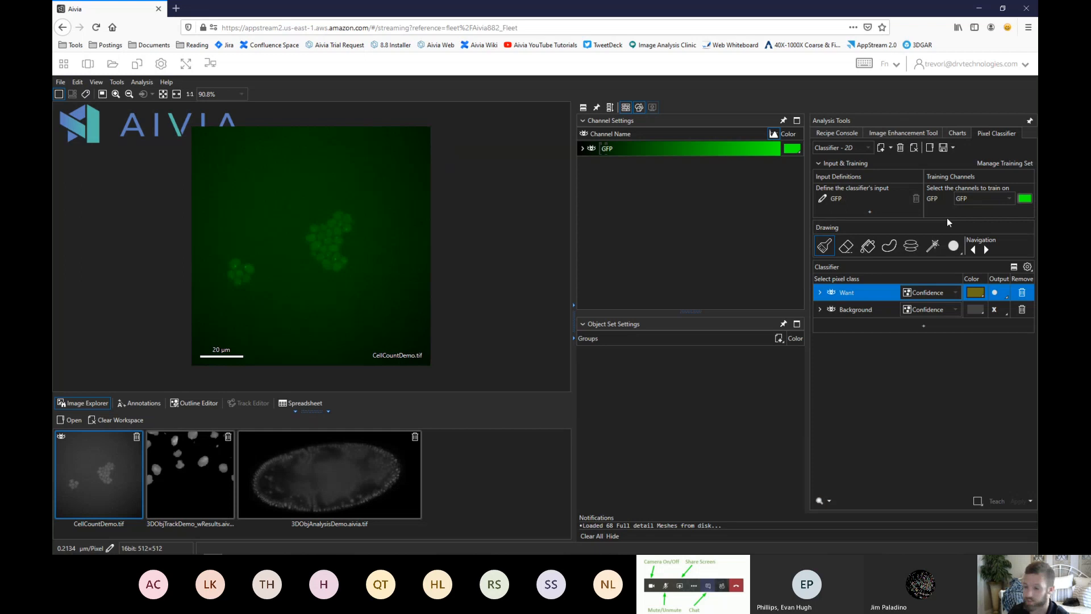
pyautogui.click(966, 199)
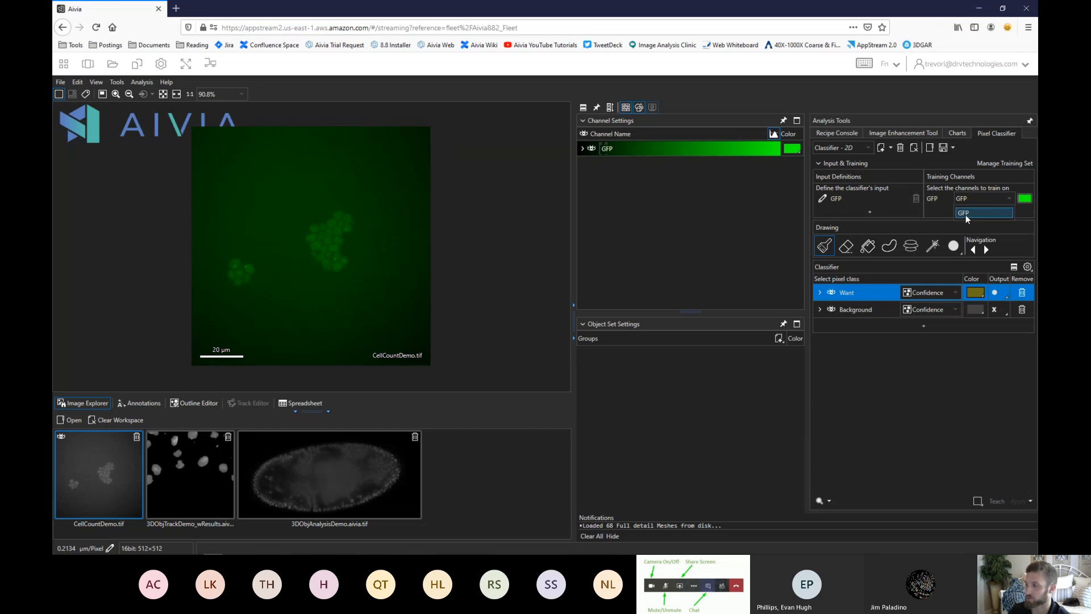
pyautogui.click(968, 214)
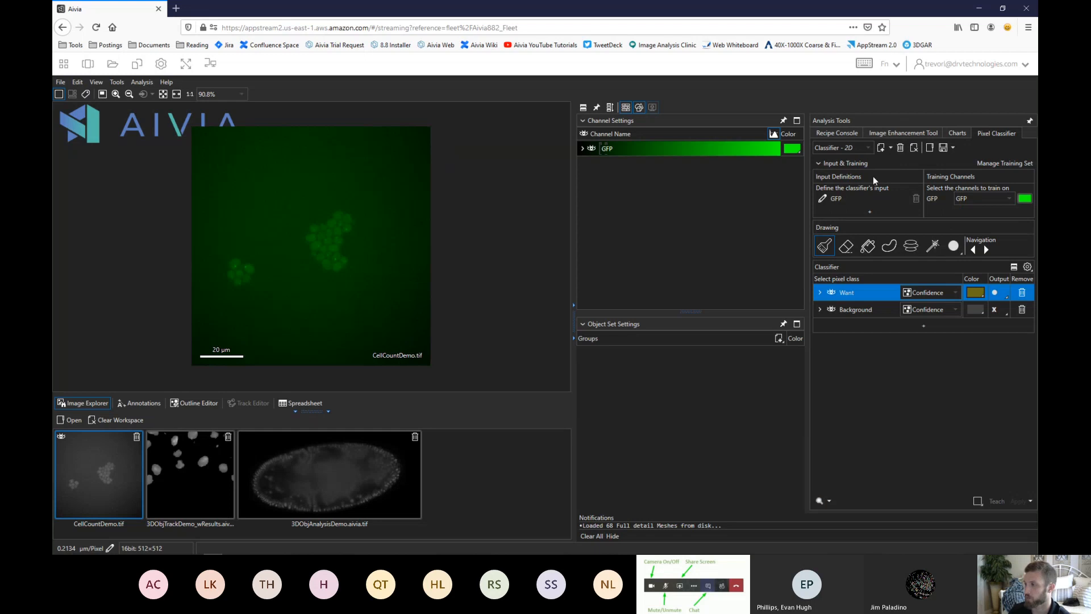
pyautogui.click(818, 163)
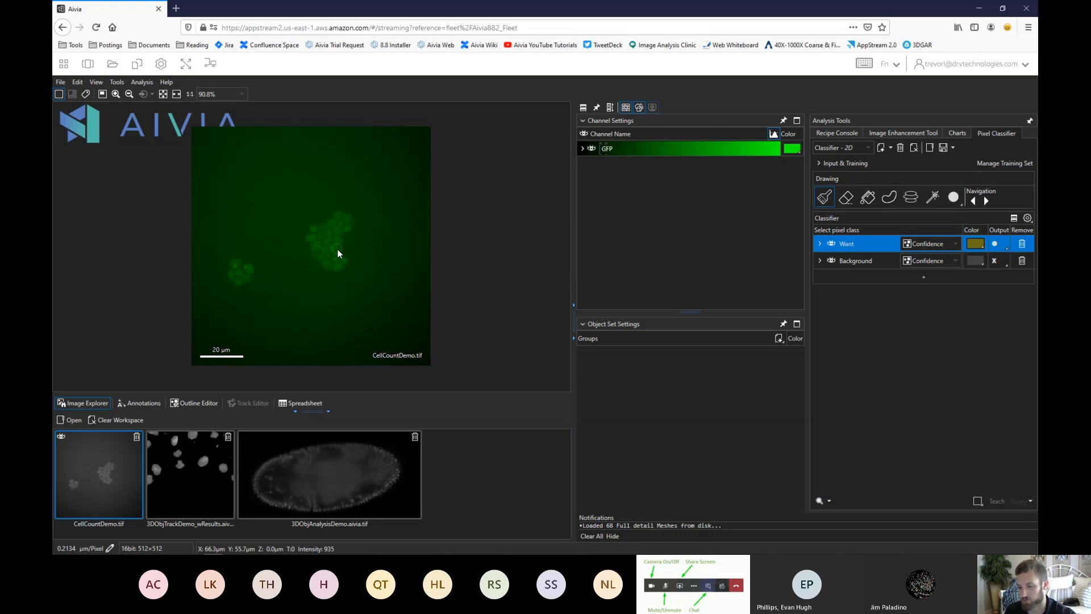
# Outline a filled freehand Background training region enclosing the three cells at the lower-right end of the larger cluster
pyautogui.click(880, 261)
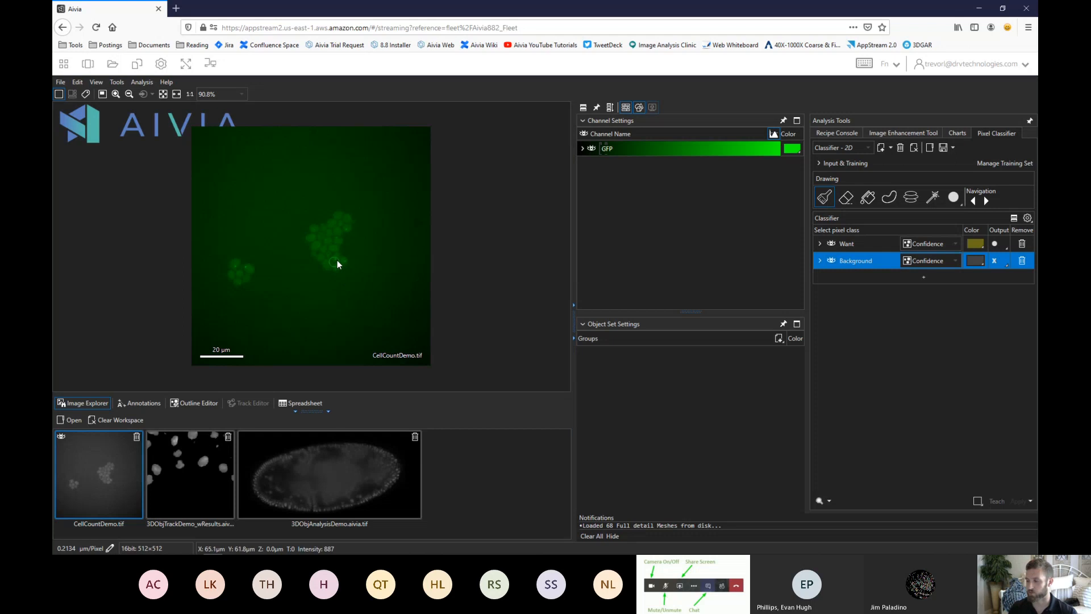
pyautogui.scroll(6, 307, 260)
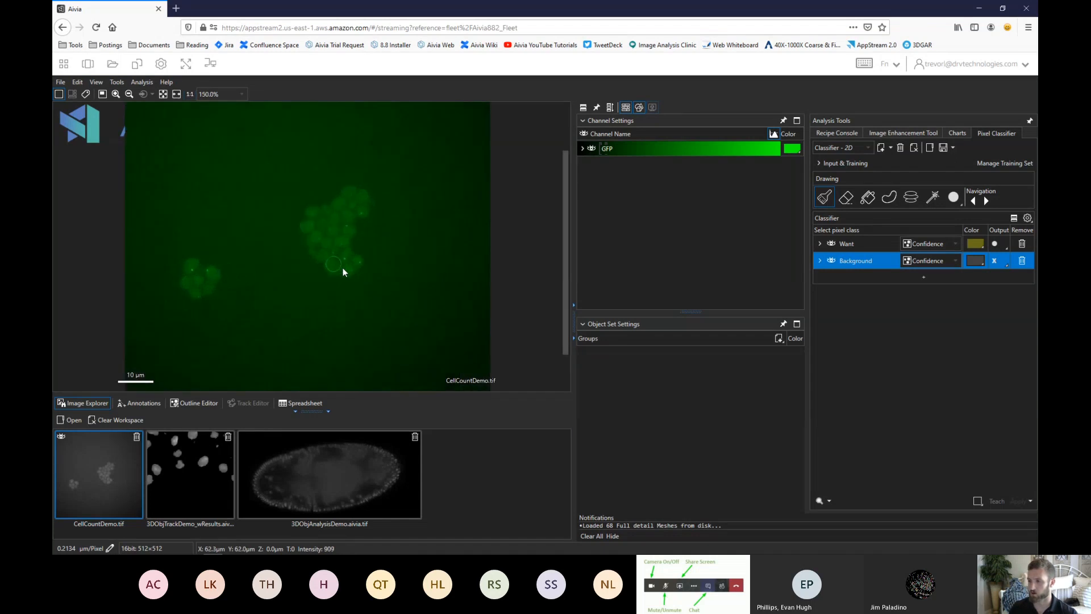
pyautogui.scroll(5, 359, 272)
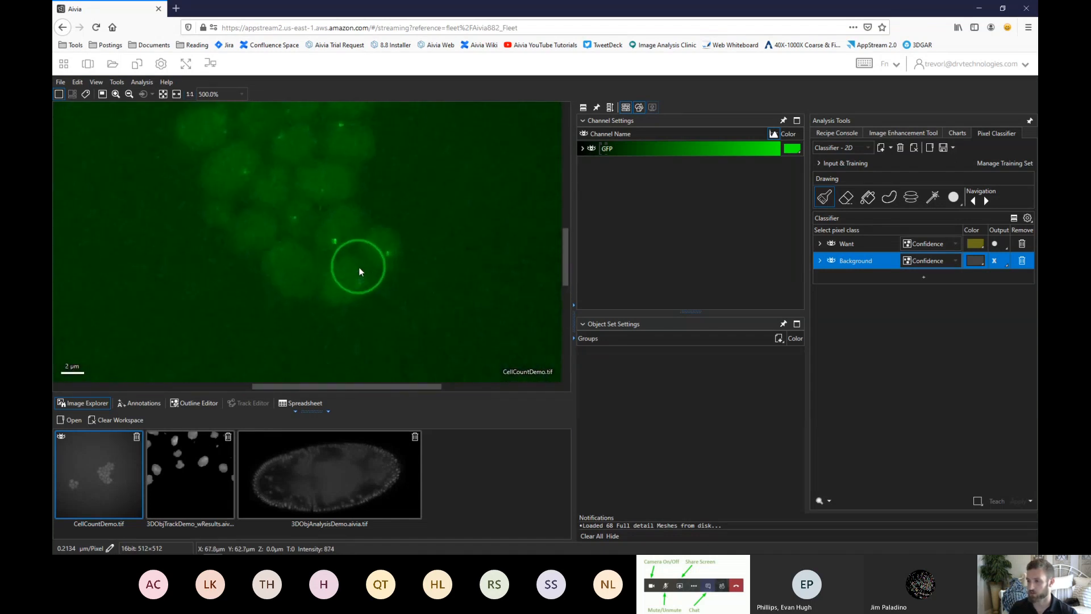
pyautogui.click(890, 196)
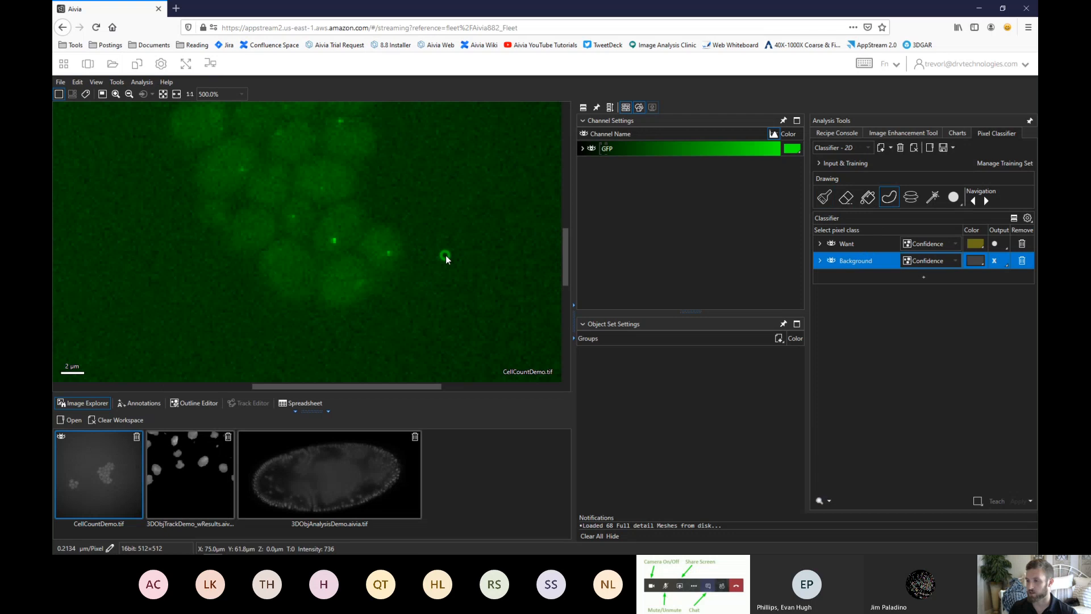
pyautogui.moveTo(383, 203)
pyautogui.mouseDown()
pyautogui.moveTo(350, 195)
pyautogui.moveTo(321, 207)
pyautogui.moveTo(311, 235)
pyautogui.moveTo(319, 316)
pyautogui.moveTo(340, 336)
pyautogui.moveTo(418, 348)
pyautogui.mouseUp()
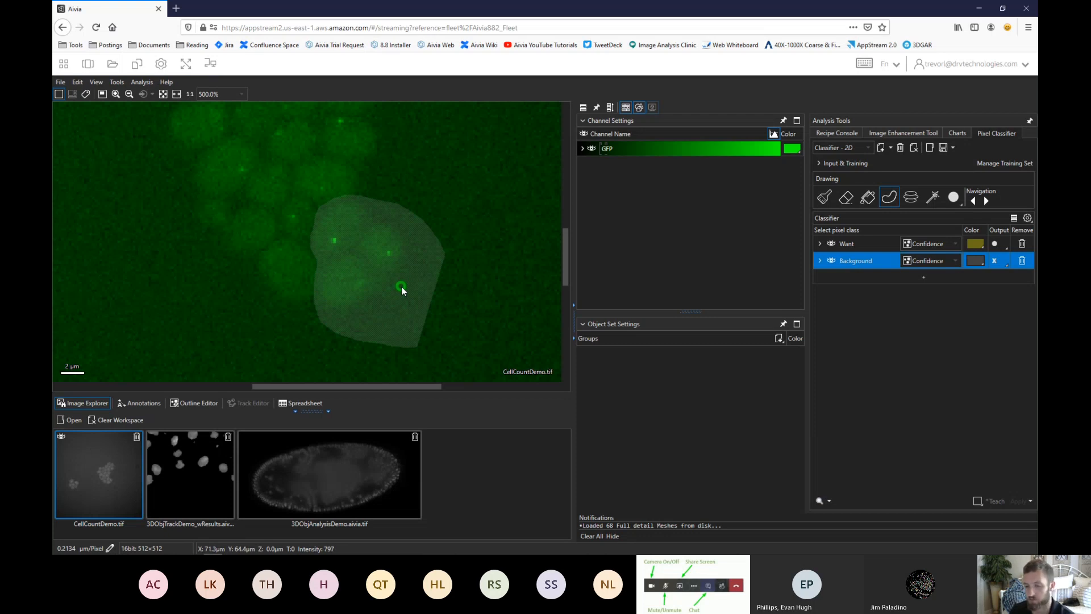
# Outline the three cells inside the Background region as filled training areas of the Want class
pyautogui.click(862, 243)
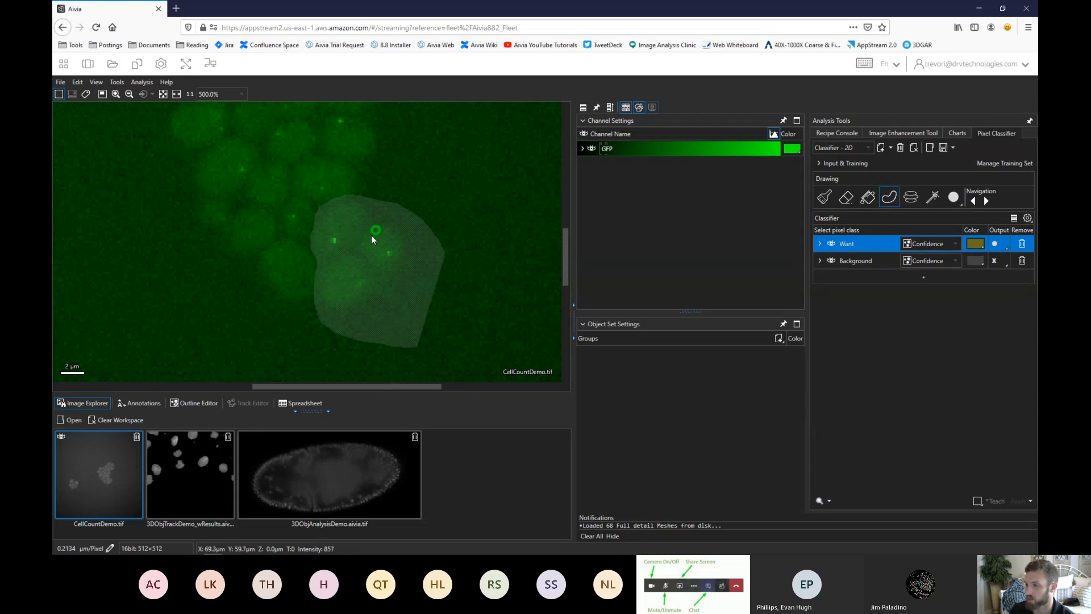
pyautogui.moveTo(363, 245)
pyautogui.mouseDown()
pyautogui.moveTo(381, 267)
pyautogui.moveTo(400, 257)
pyautogui.mouseUp()
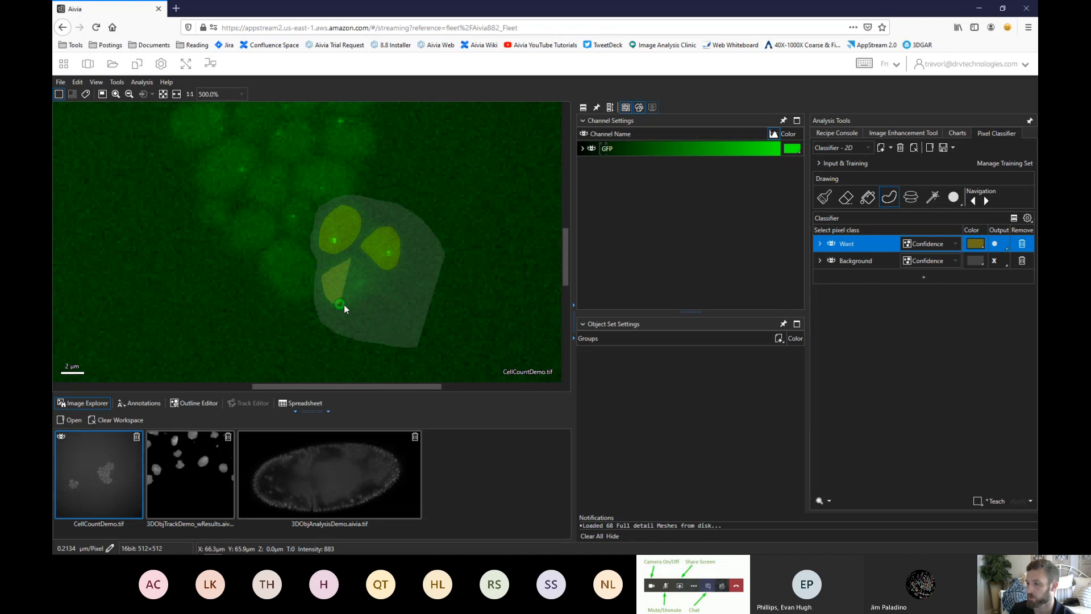
pyautogui.moveTo(353, 303); pyautogui.dragTo(368, 285)
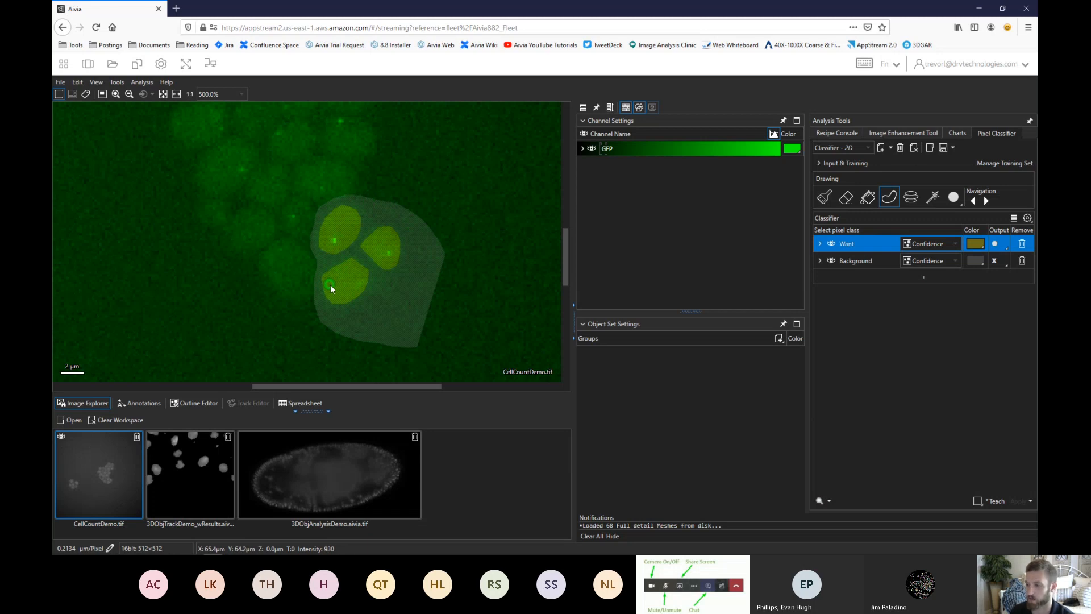
# Preview the pixel classification from the painted Want and Background regions across both cell clusters
pyautogui.scroll(-4, 338, 278)
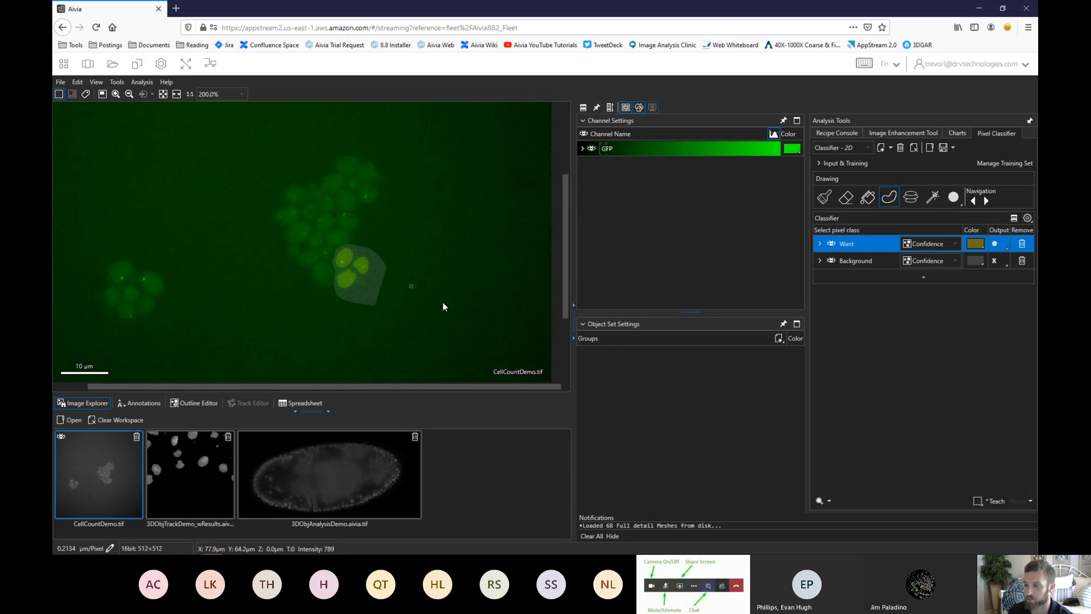
pyautogui.click(818, 502)
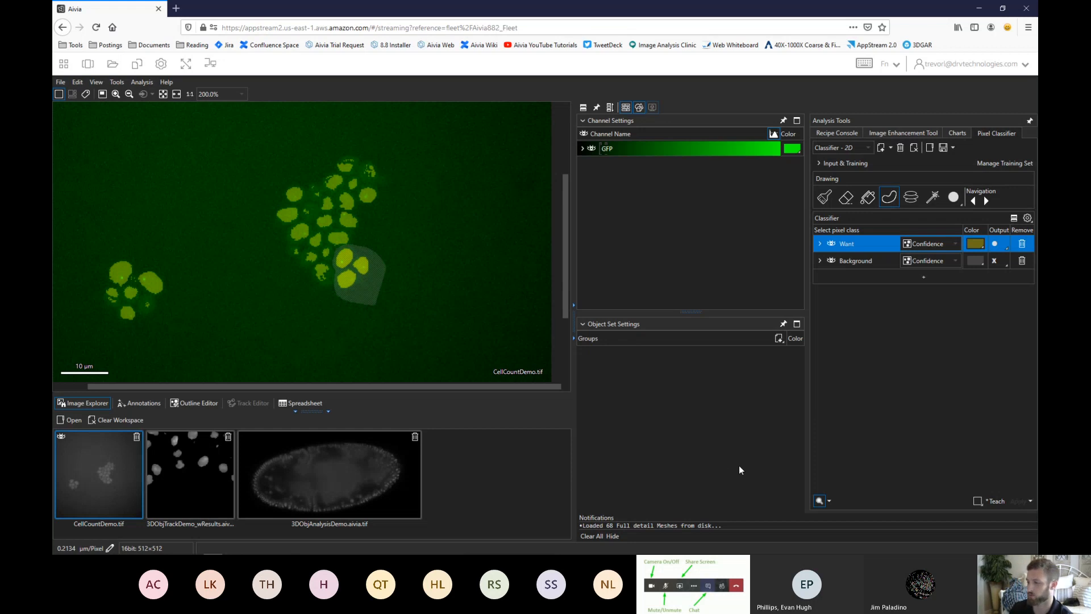
pyautogui.click(819, 501)
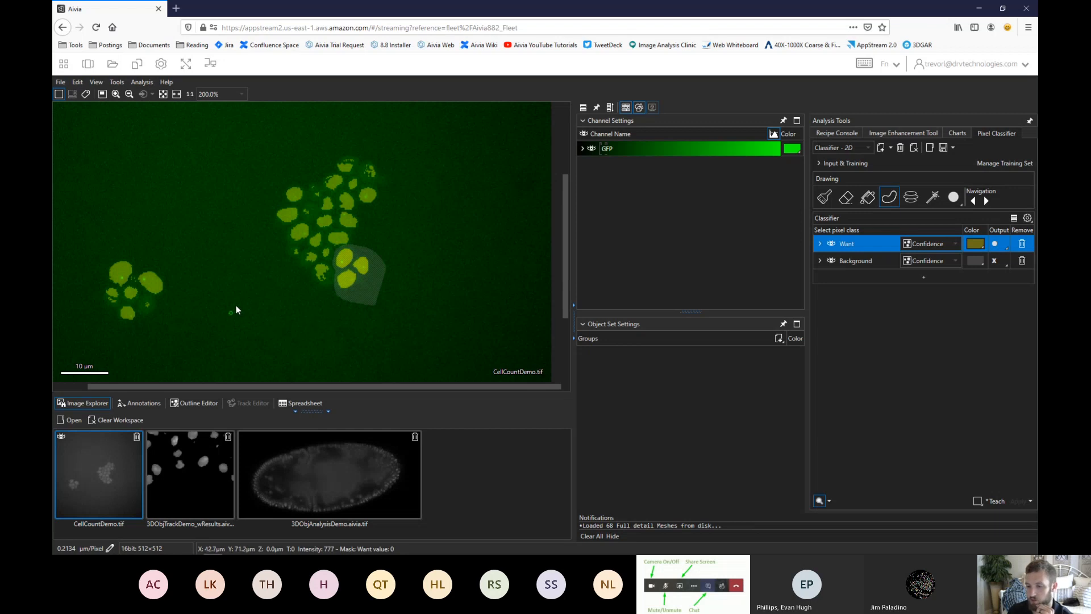
# Examine the previewed Want areas throughout the larger cluster up close, comparing them with the three hand-painted training cells
pyautogui.scroll(5, 361, 264)
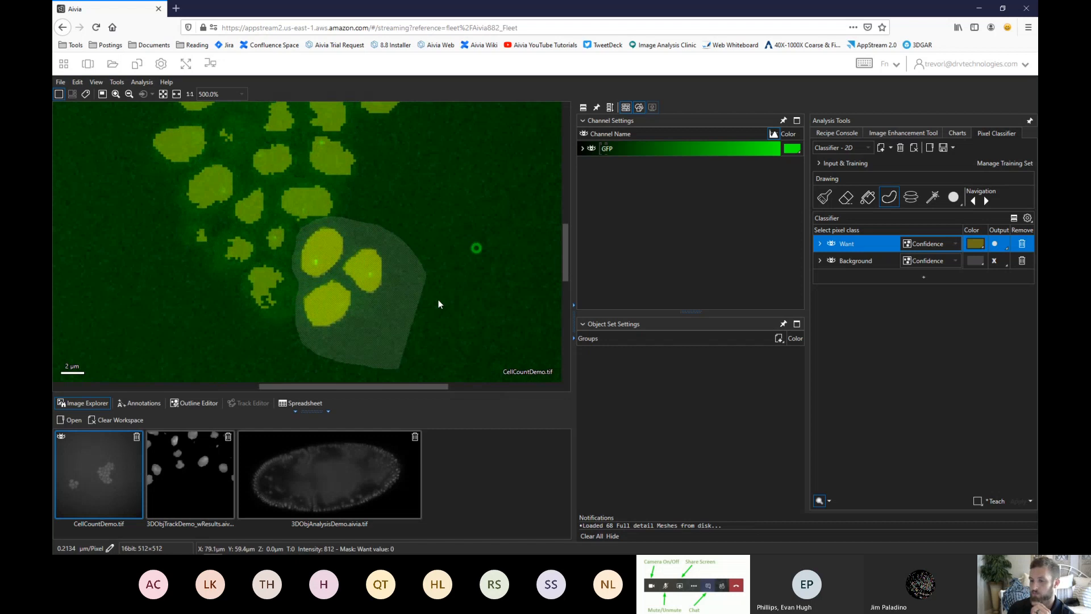
pyautogui.scroll(-3, 436, 300)
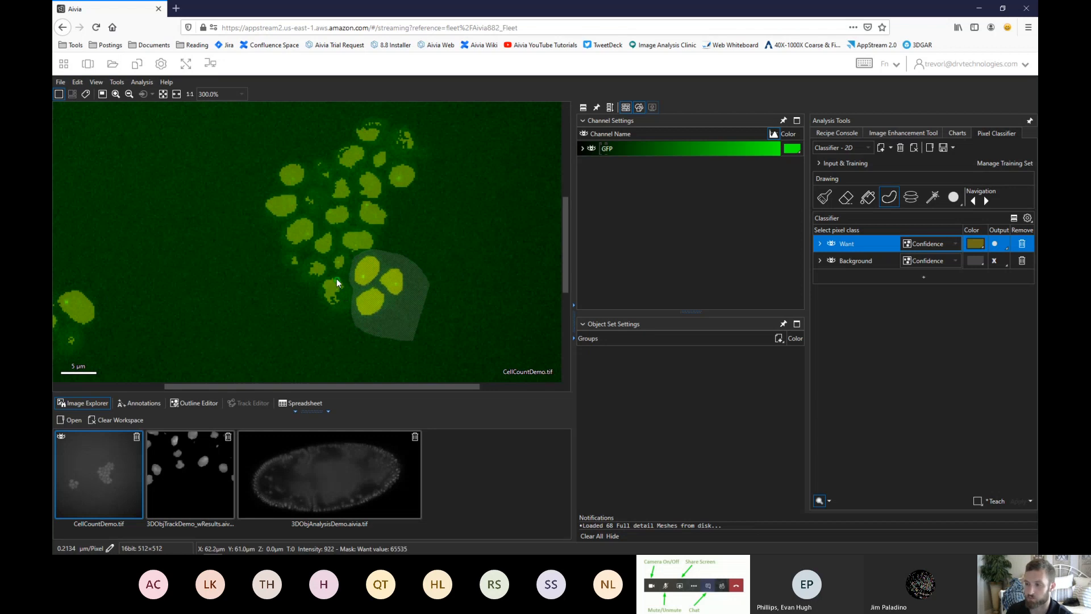
pyautogui.scroll(3, 263, 176)
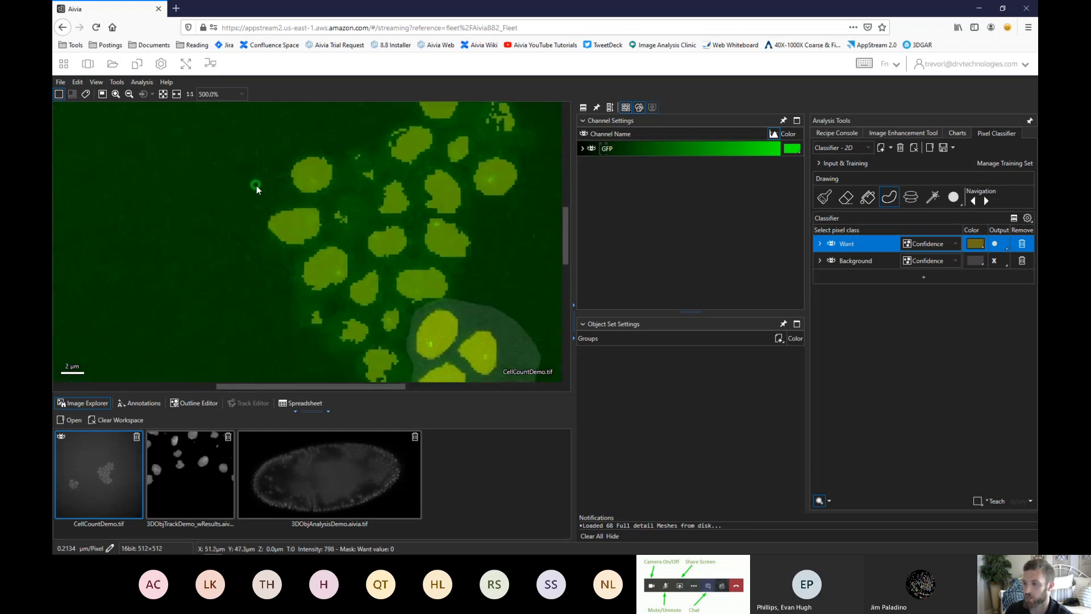
pyautogui.scroll(-3, 257, 185)
pyautogui.scroll(3, 414, 341)
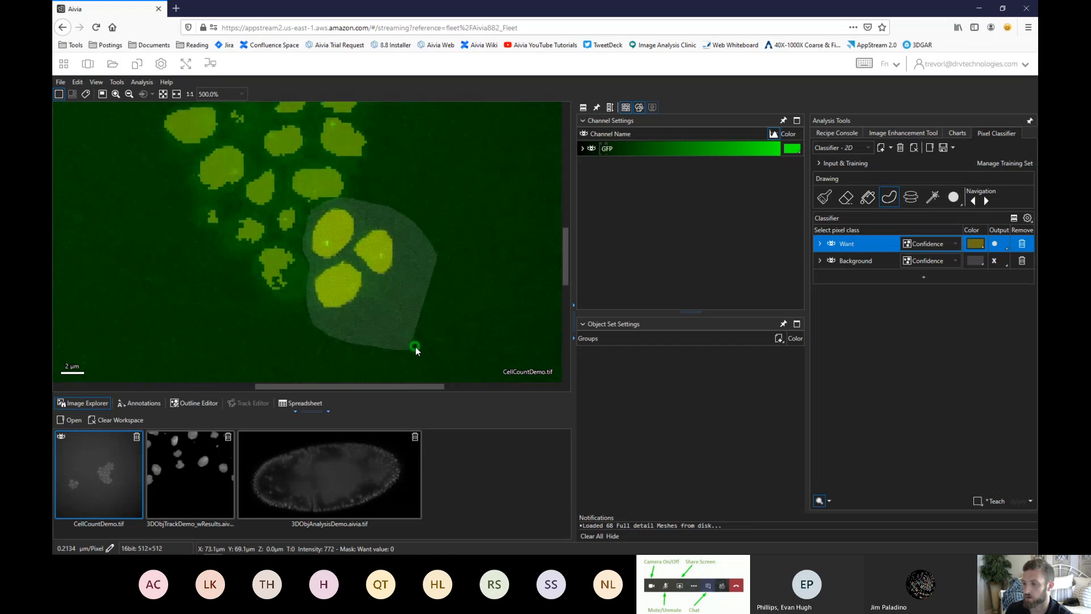
pyautogui.scroll(3, 415, 347)
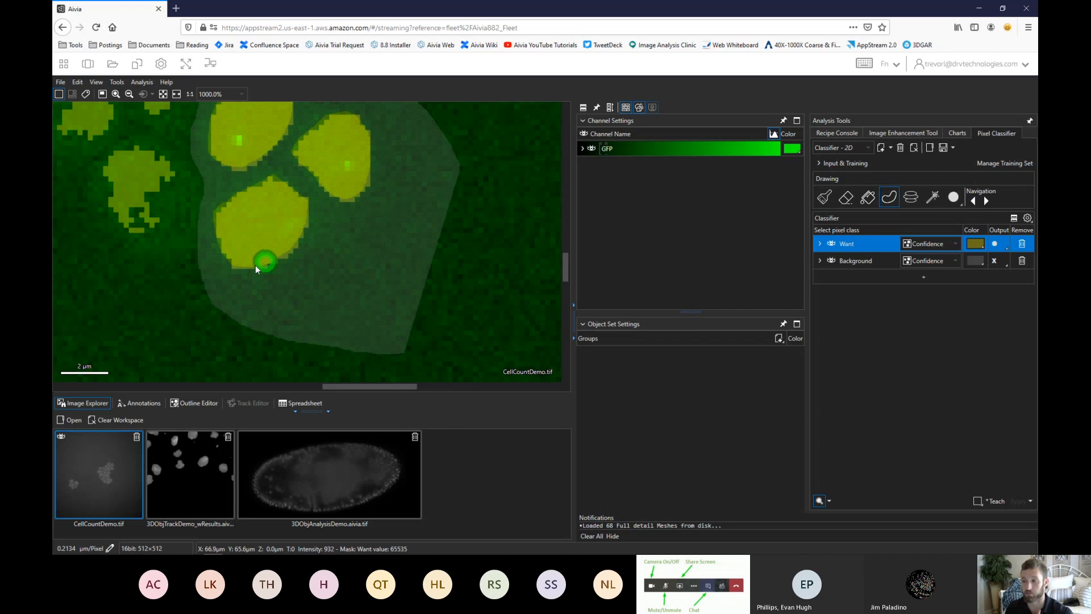
pyautogui.moveTo(189, 203)
pyautogui.mouseDown(button='middle')
pyautogui.moveTo(277, 302)
pyautogui.moveTo(377, 379)
pyautogui.mouseUp(button='middle')
pyautogui.moveTo(290, 179); pyautogui.dragTo(276, 275, button='middle')
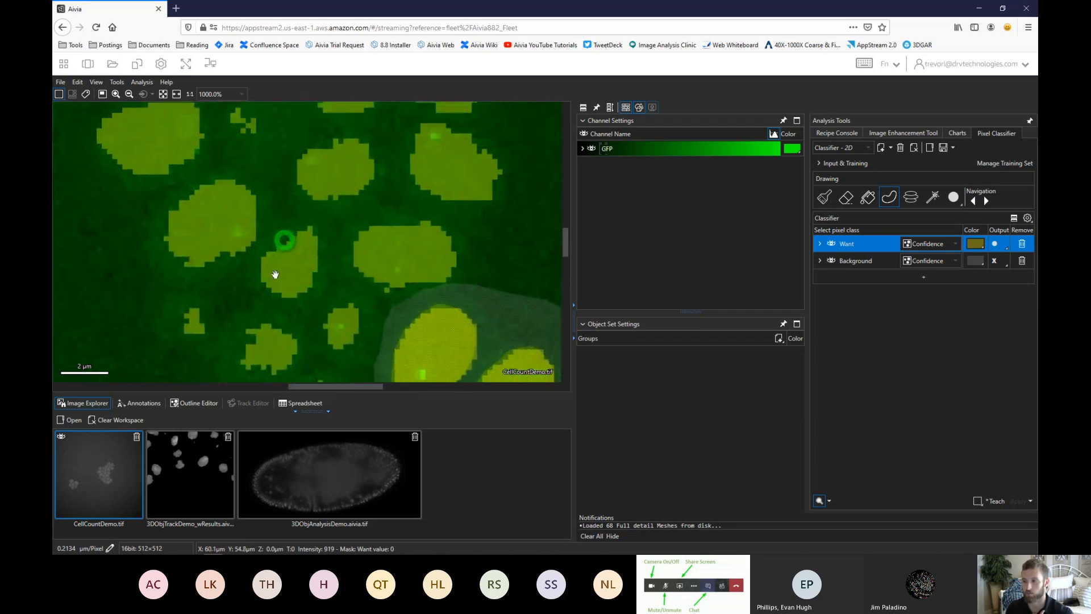
pyautogui.moveTo(268, 178)
pyautogui.mouseDown(button='middle')
pyautogui.moveTo(231, 248)
pyautogui.moveTo(210, 337)
pyautogui.mouseUp(button='middle')
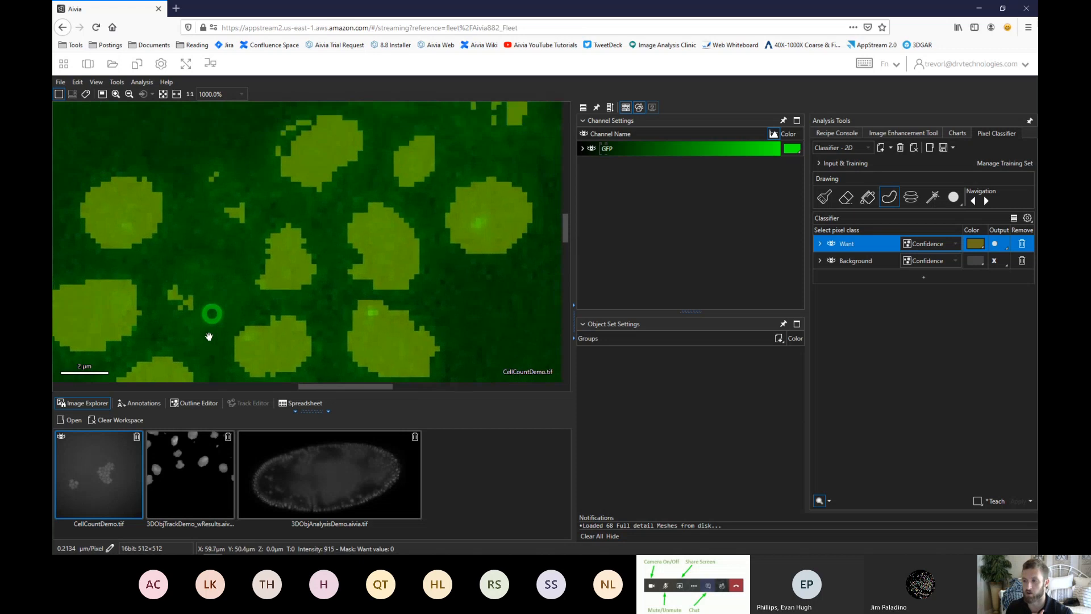
pyautogui.moveTo(336, 237)
pyautogui.mouseDown(button='middle')
pyautogui.moveTo(285, 214)
pyautogui.moveTo(244, 161)
pyautogui.moveTo(256, 173)
pyautogui.mouseUp(button='middle')
pyautogui.moveTo(253, 273); pyautogui.dragTo(297, 168, button='middle')
pyautogui.moveTo(271, 267); pyautogui.dragTo(258, 175, button='middle')
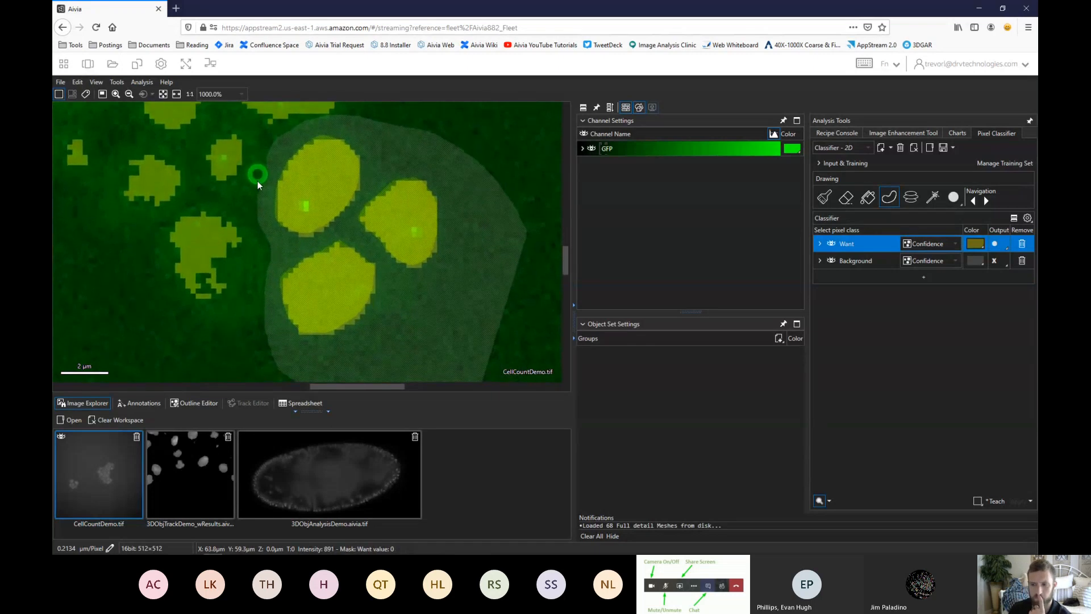
# Switch to the paintbrush with a reduced radius and paint Want training strokes on two cells of the larger cluster and one of the smaller
pyautogui.scroll(-2, 257, 180)
pyautogui.moveTo(320, 275); pyautogui.dragTo(373, 293, button='middle')
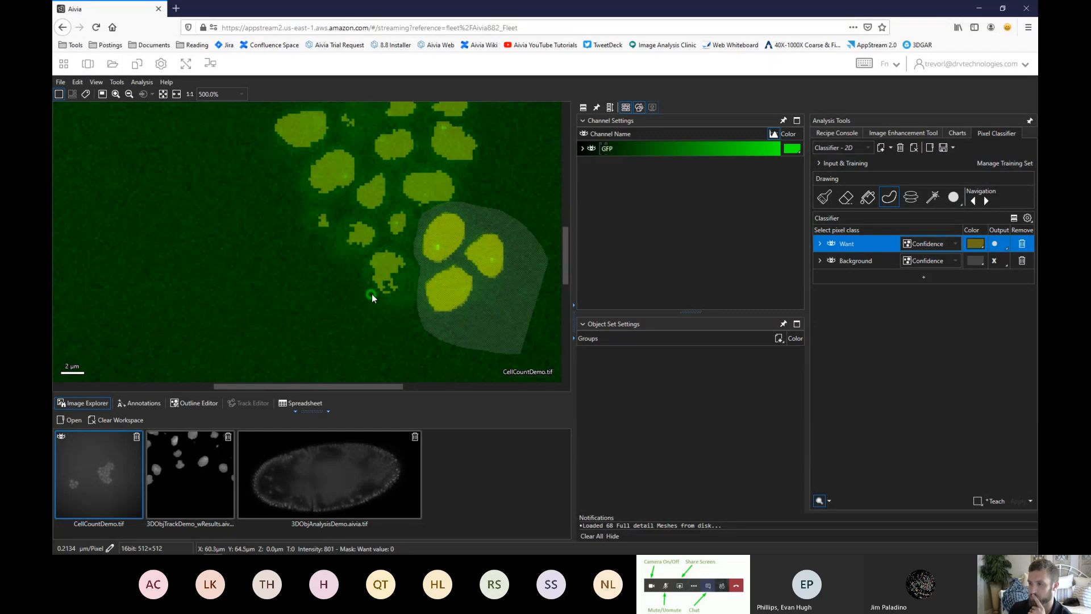
pyautogui.scroll(-2, 372, 294)
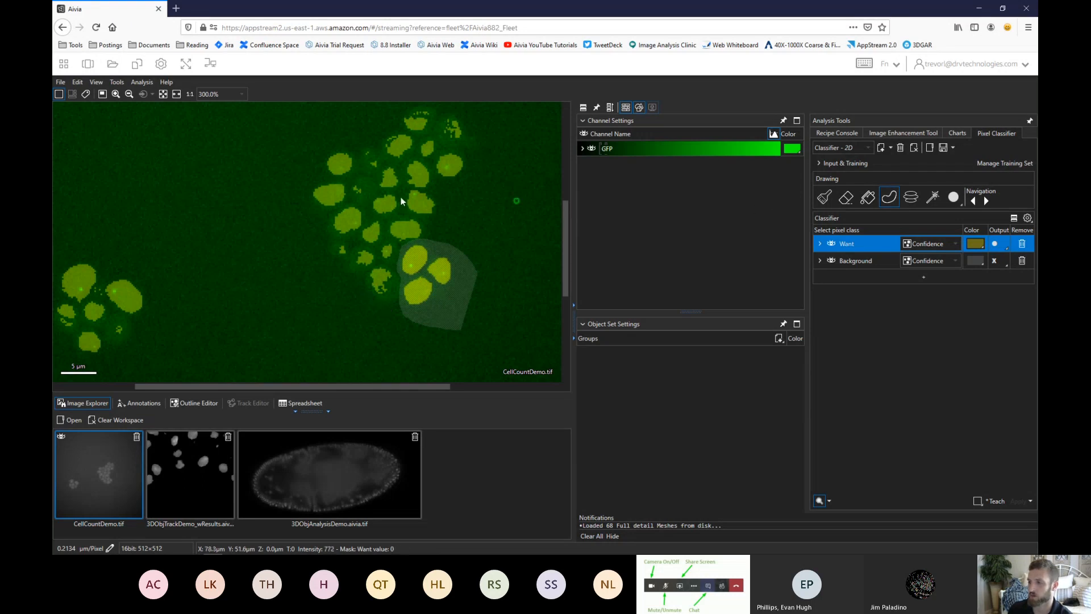
pyautogui.moveTo(362, 214); pyautogui.dragTo(338, 244, button='middle')
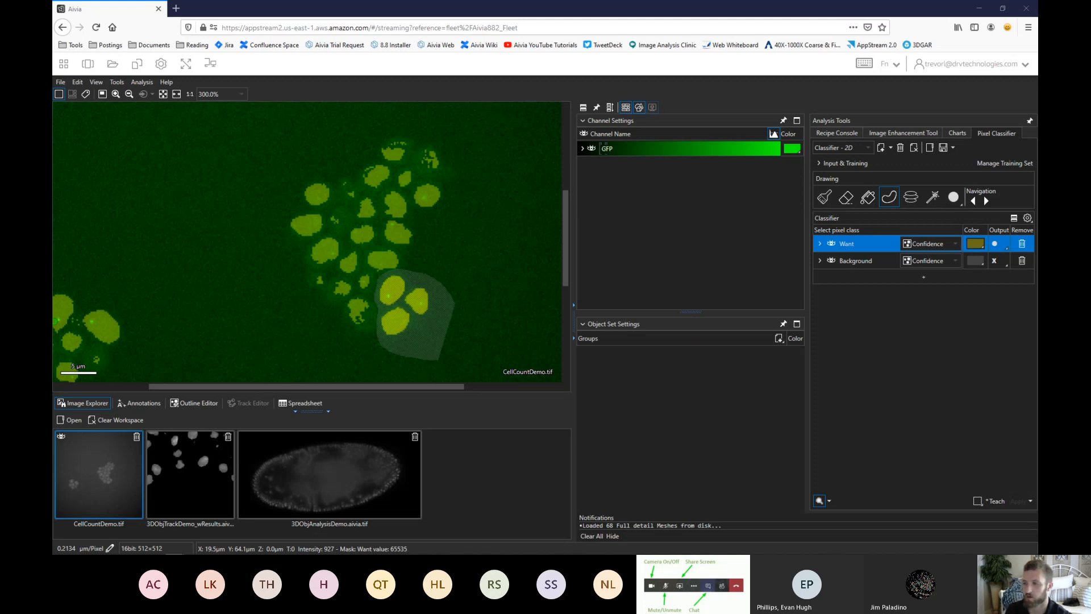
pyautogui.scroll(-1, 263, 284)
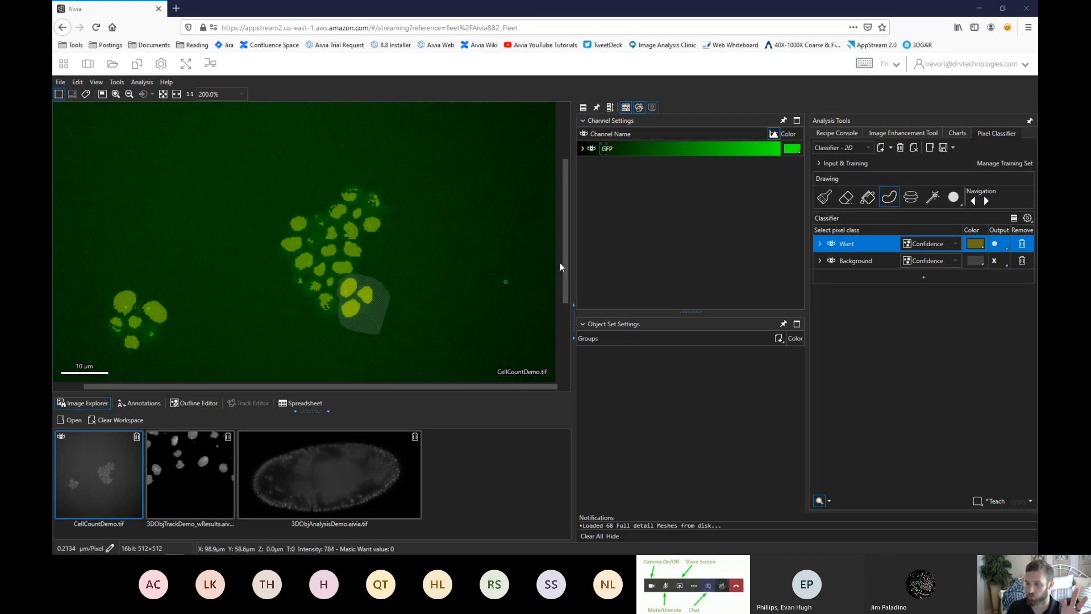
pyautogui.click(826, 198)
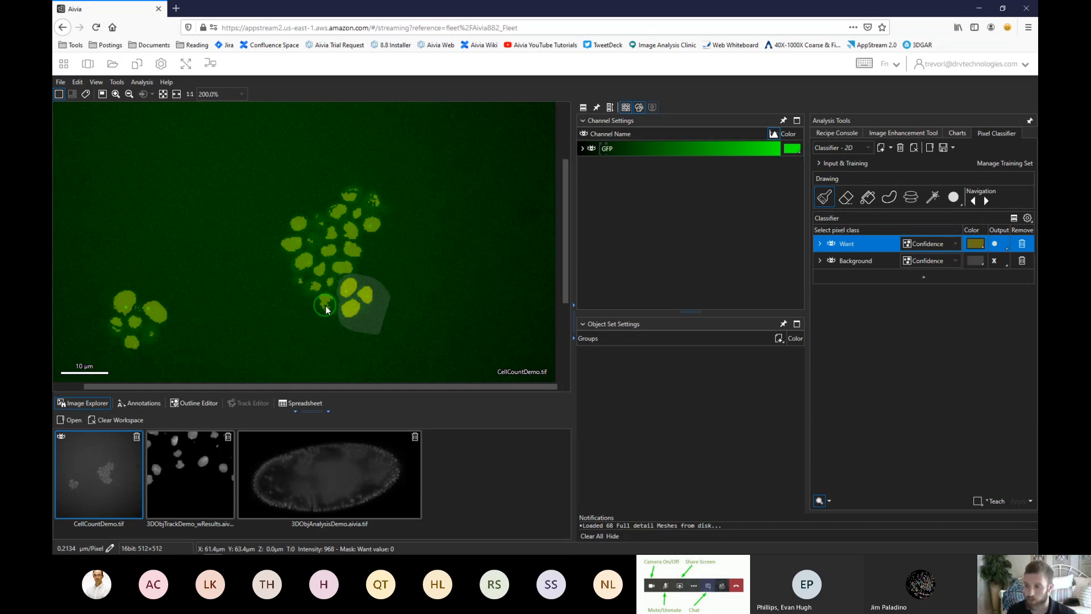
pyautogui.click(959, 201)
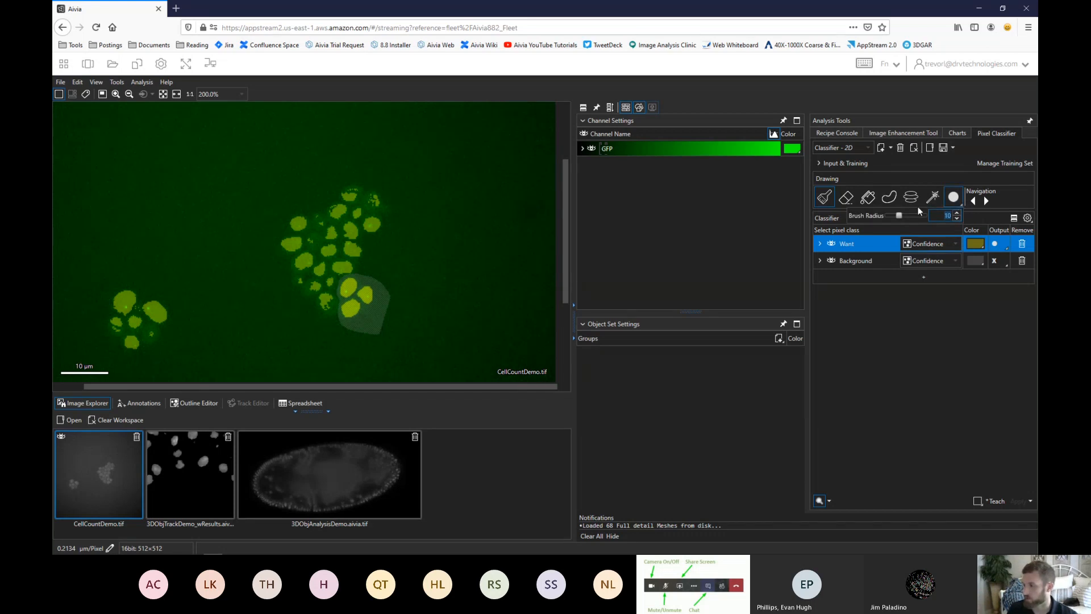
pyautogui.moveTo(902, 214); pyautogui.dragTo(895, 214)
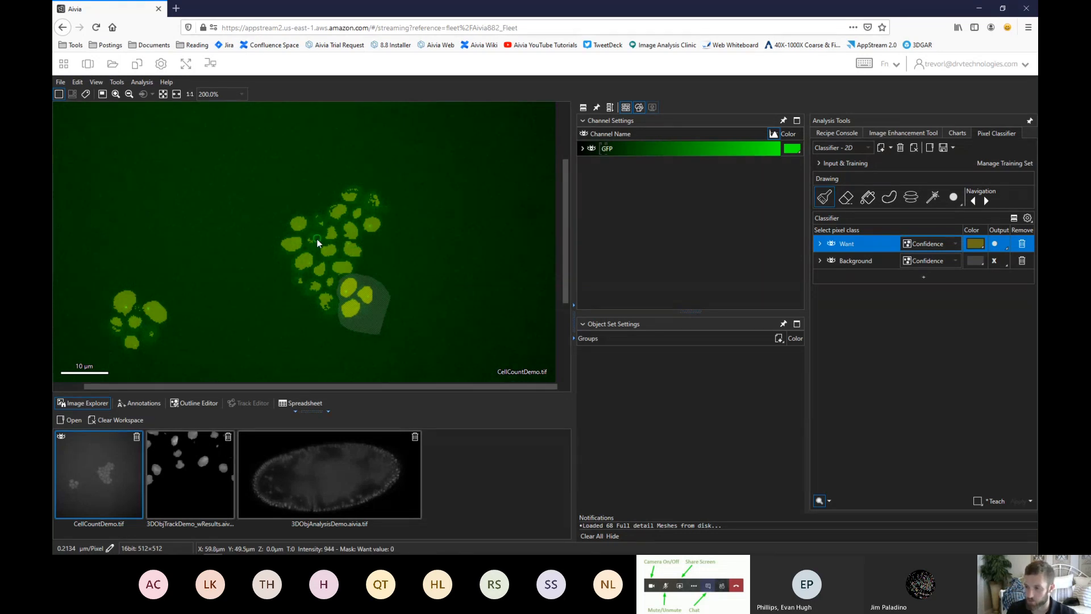
pyautogui.moveTo(315, 241); pyautogui.dragTo(312, 244)
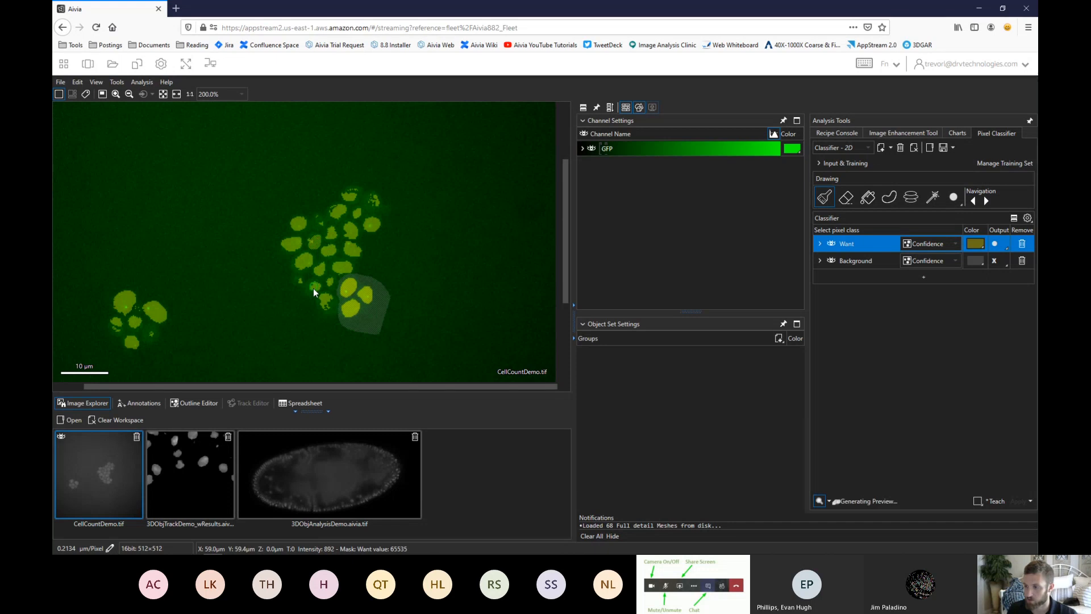
pyautogui.click(149, 335)
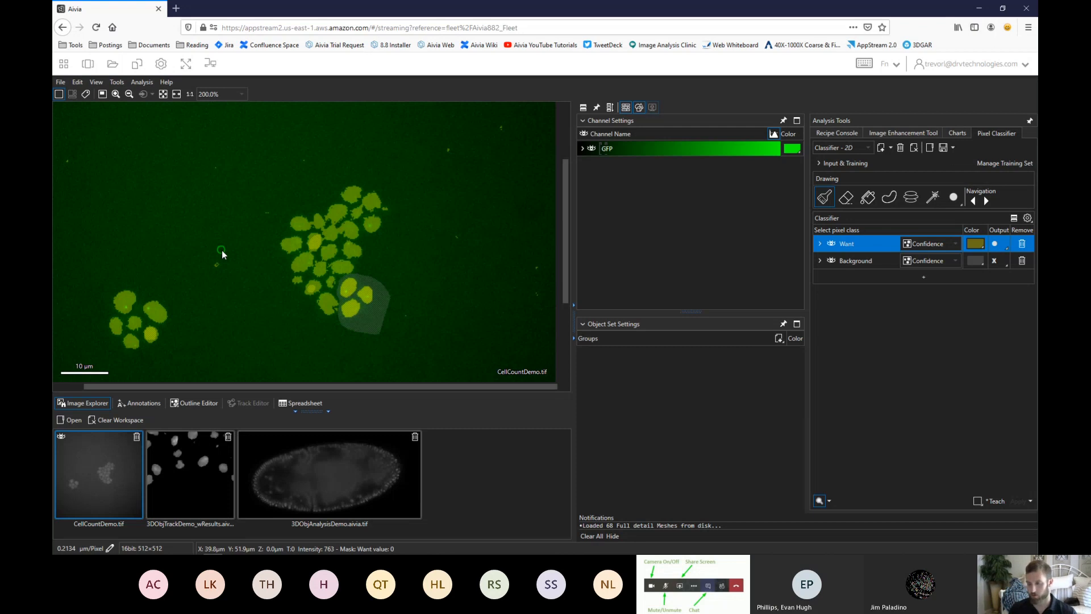
# Demonstrate resizing the paintbrush by repeatedly enlarging and shrinking its radius over the empty image area, ending with a small brush
pyautogui.press('[')
pyautogui.press('[')
pyautogui.press('[')
pyautogui.press(']')
pyautogui.press(']')
pyautogui.press(']')
pyautogui.press(']')
pyautogui.press(']')
pyautogui.press(']')
pyautogui.press(']')
pyautogui.press(']')
pyautogui.press(']')
pyautogui.press(']')
pyautogui.press('[')
pyautogui.press('[')
pyautogui.press('[')
pyautogui.press('[')
pyautogui.press('[')
pyautogui.press('[')
pyautogui.press('[')
pyautogui.press('[')
pyautogui.press(']')
pyautogui.press(']')
pyautogui.press(']')
pyautogui.press(']')
pyautogui.press(']')
pyautogui.press(']')
pyautogui.press('[')
pyautogui.press('[')
pyautogui.press('[')
pyautogui.press('[')
pyautogui.press('[')
pyautogui.press('[')
pyautogui.press(']')
pyautogui.press(']')
pyautogui.press(']')
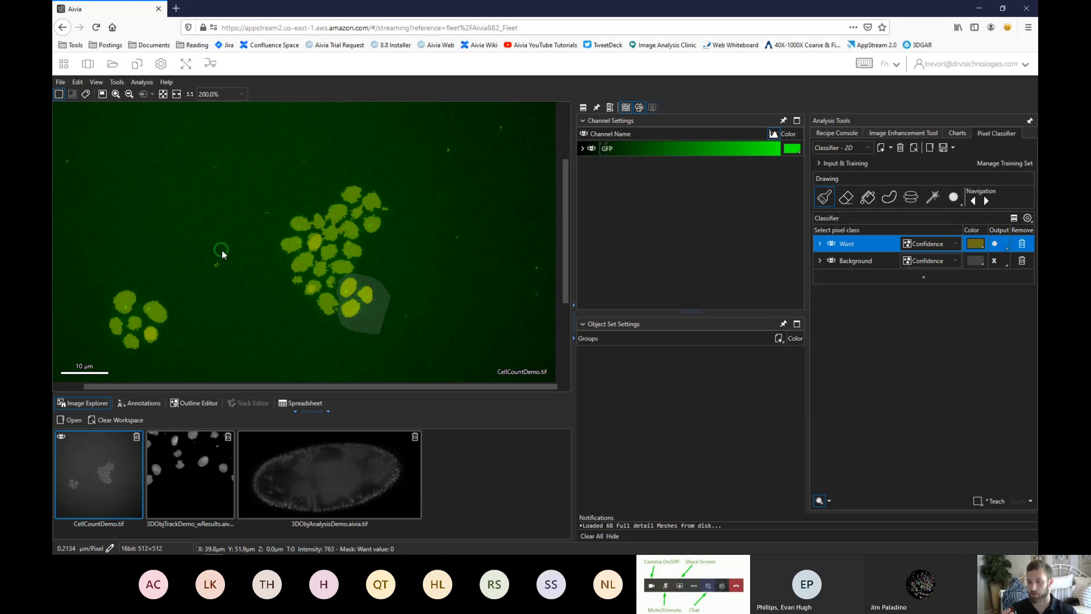
pyautogui.press('[')
pyautogui.press('[')
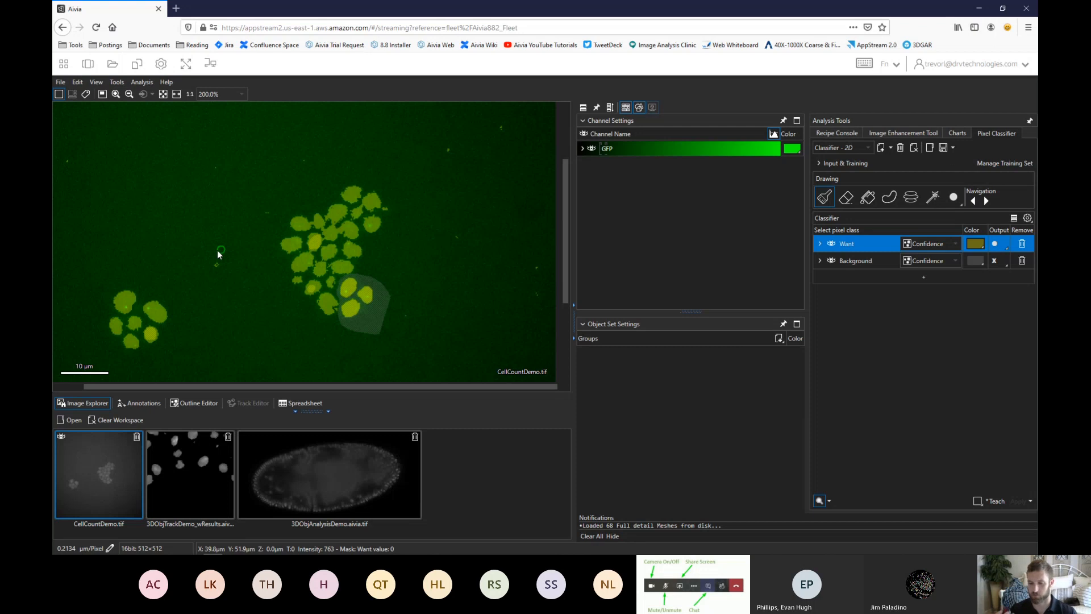
pyautogui.keyDown('shift'); pyautogui.scroll(-3, 217, 250); pyautogui.keyUp('shift')
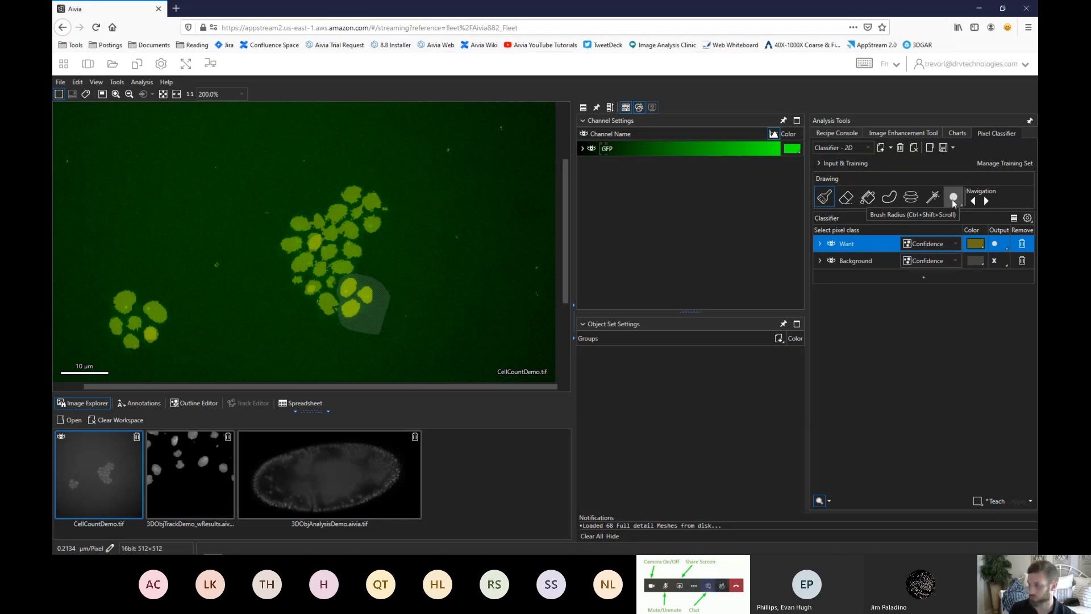
# Capture a screenshot of the pixel classifier's drawing tools and class list, including the Brush Radius shortcut tooltip
pyautogui.press('Print')
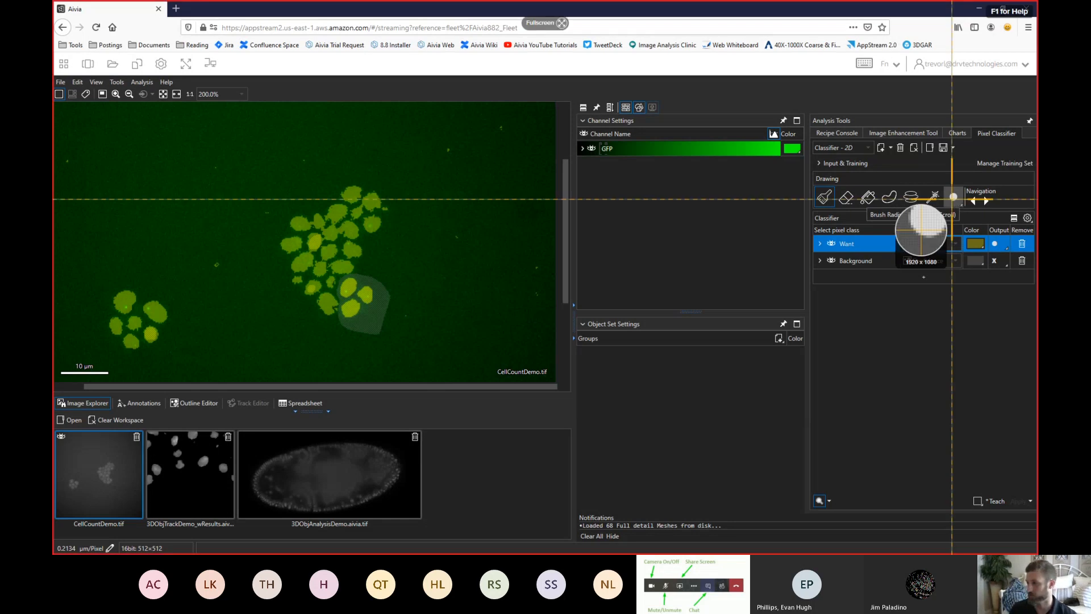
pyautogui.moveTo(1035, 120); pyautogui.dragTo(807, 274)
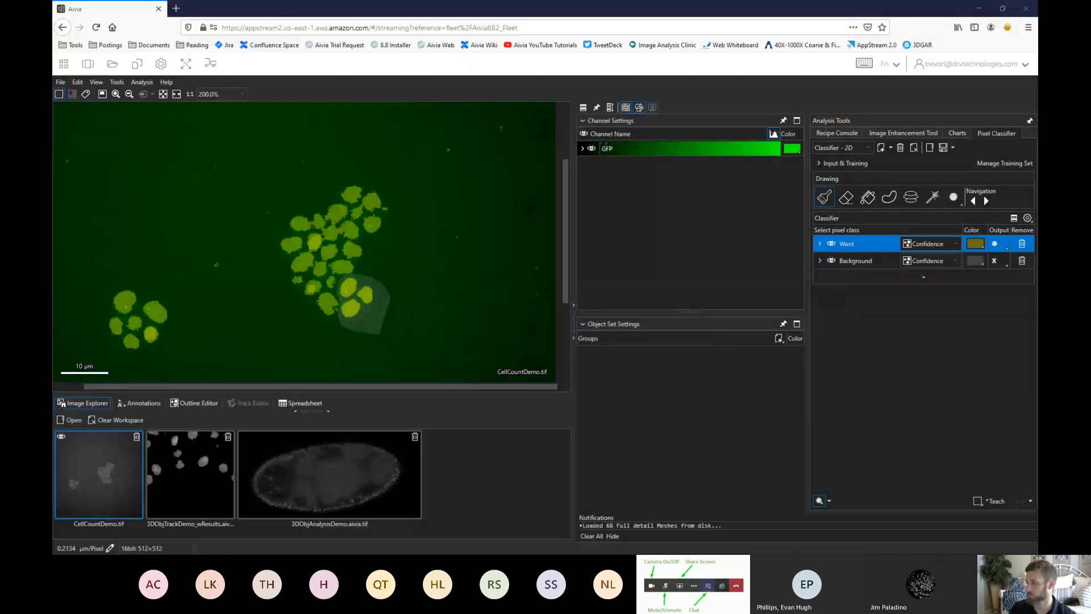
pyautogui.click(745, 294)
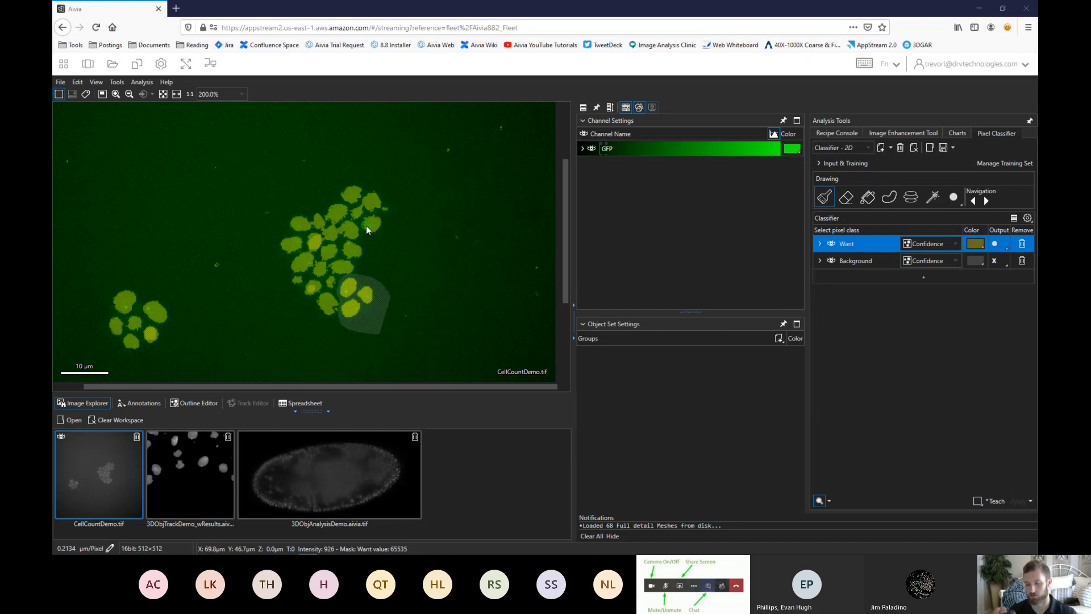
# Enlarge the brush radius to a wide circle beside the larger cluster, and reduce it back to a small size
pyautogui.scroll(5, 366, 225)
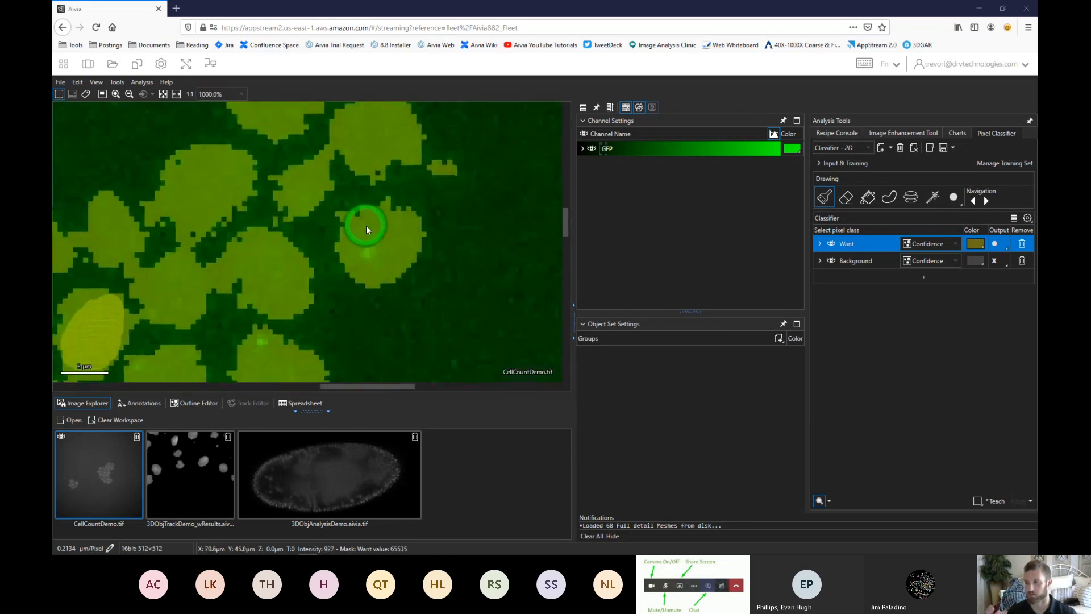
pyautogui.scroll(-6, 366, 226)
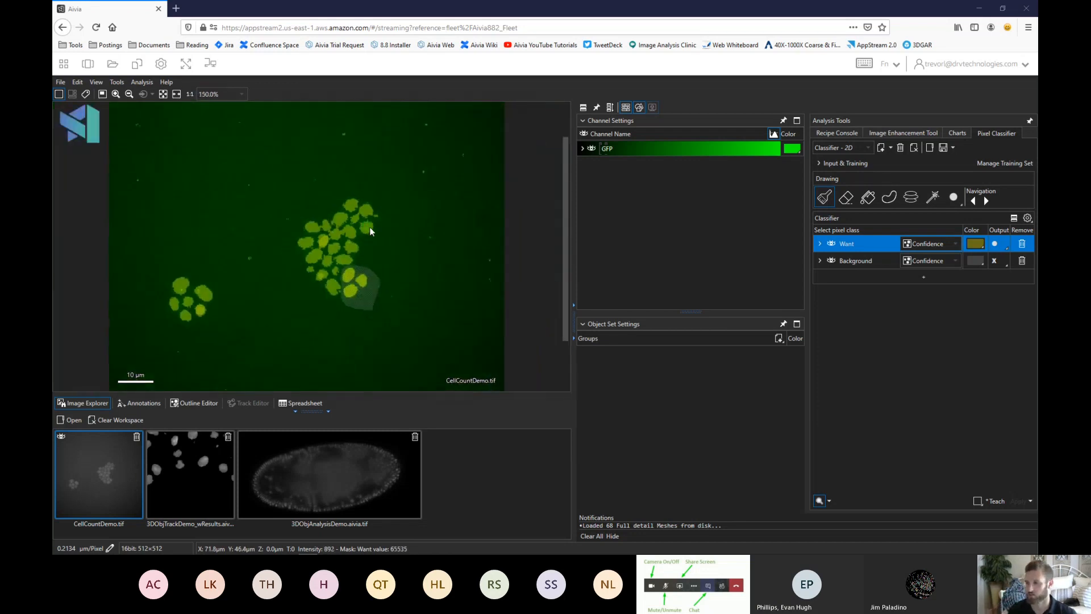
pyautogui.keyDown('ctrl'); pyautogui.scroll(-2, 288, 223); pyautogui.keyUp('ctrl')
pyautogui.keyDown('ctrl'); pyautogui.scroll(6, 287, 223); pyautogui.keyUp('ctrl')
pyautogui.keyDown('ctrl'); pyautogui.scroll(4, 288, 223); pyautogui.keyUp('ctrl')
pyautogui.keyDown('ctrl'); pyautogui.scroll(-6, 288, 223); pyautogui.keyUp('ctrl')
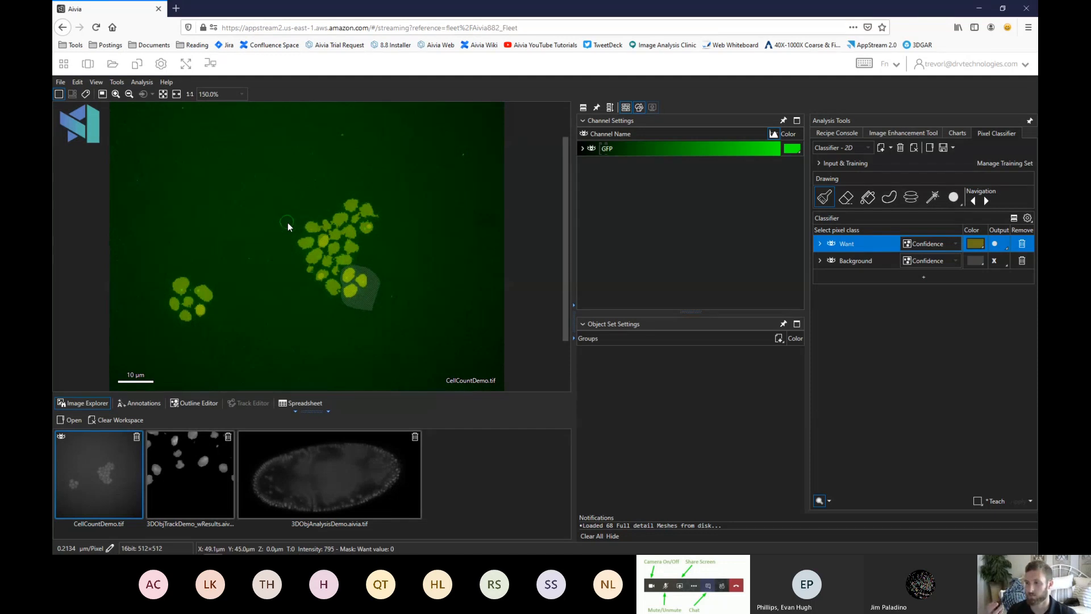
pyautogui.keyDown('ctrl'); pyautogui.scroll(6, 288, 223); pyautogui.keyUp('ctrl')
pyautogui.keyDown('ctrl'); pyautogui.scroll(5, 287, 223); pyautogui.keyUp('ctrl')
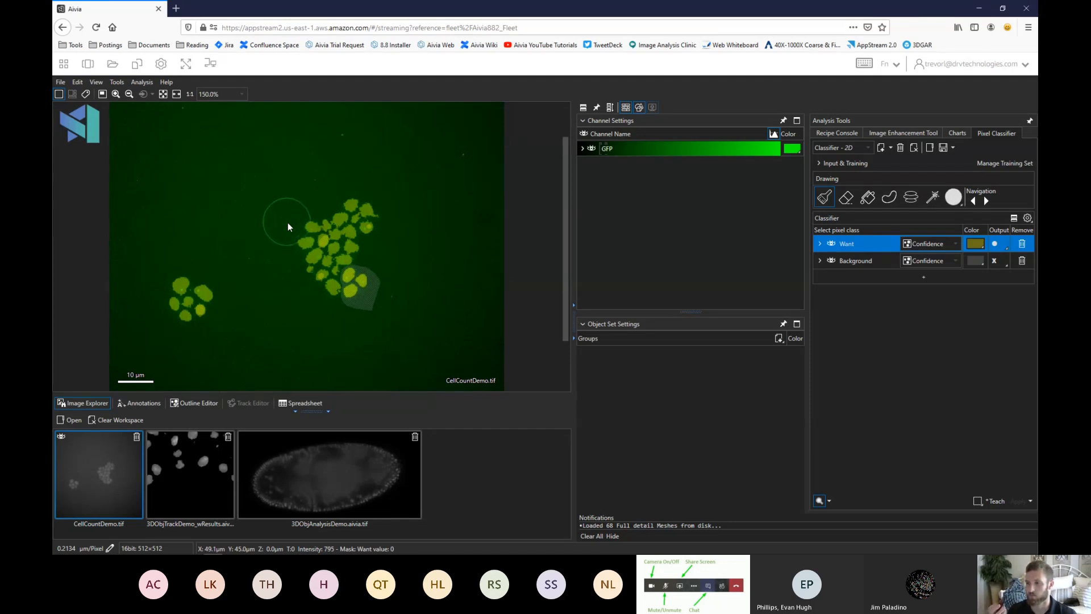
pyautogui.keyDown('ctrl'); pyautogui.scroll(-8, 288, 223); pyautogui.keyUp('ctrl')
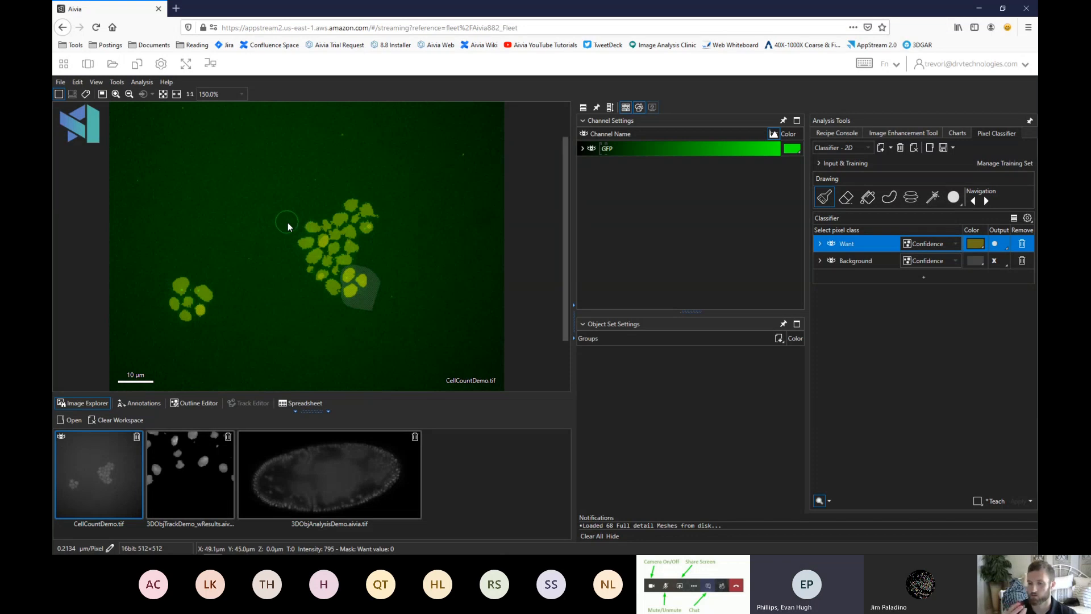
pyautogui.keyDown('ctrl'); pyautogui.scroll(-2, 288, 223); pyautogui.keyUp('ctrl')
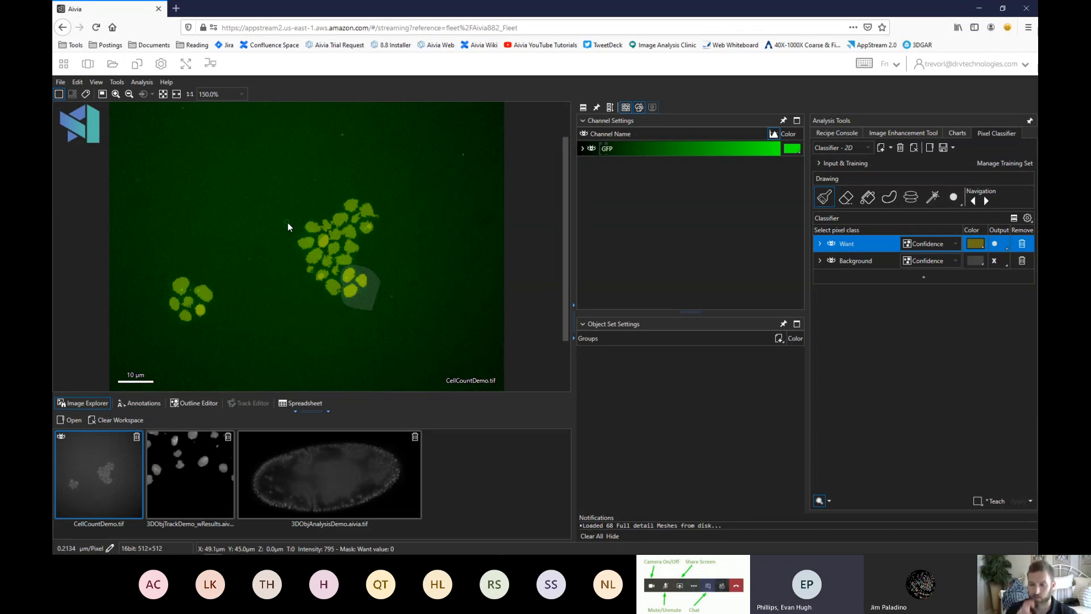
pyautogui.keyDown('ctrl'); pyautogui.scroll(1, 288, 223); pyautogui.keyUp('ctrl')
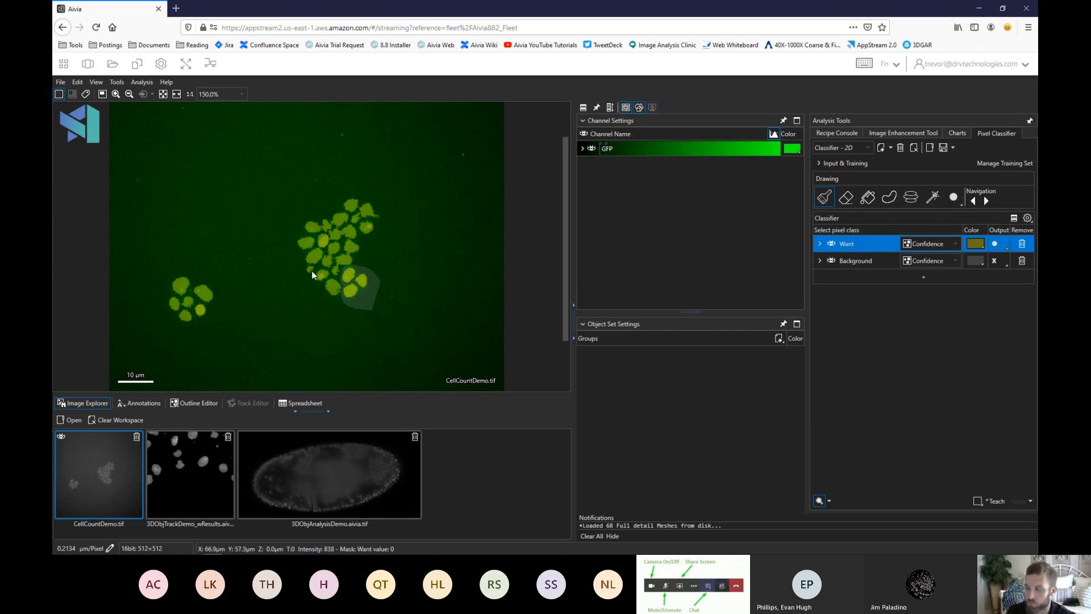
# Paint thin Background training strokes in the gaps between touching cells in the upper and middle part of the larger cluster
pyautogui.scroll(5, 311, 271)
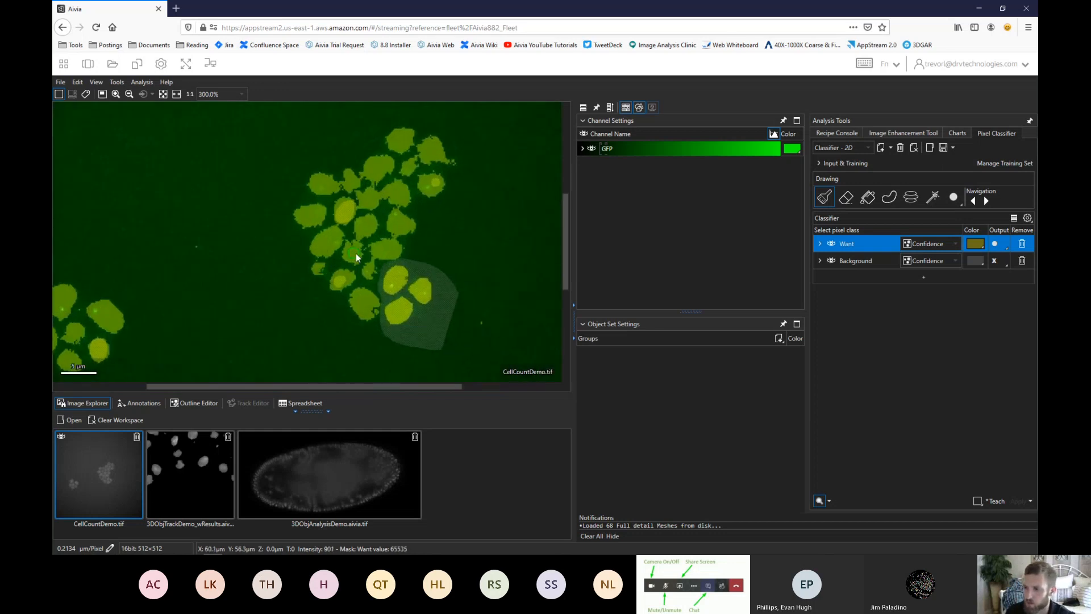
pyautogui.scroll(1, 356, 253)
pyautogui.scroll(2, 470, 234)
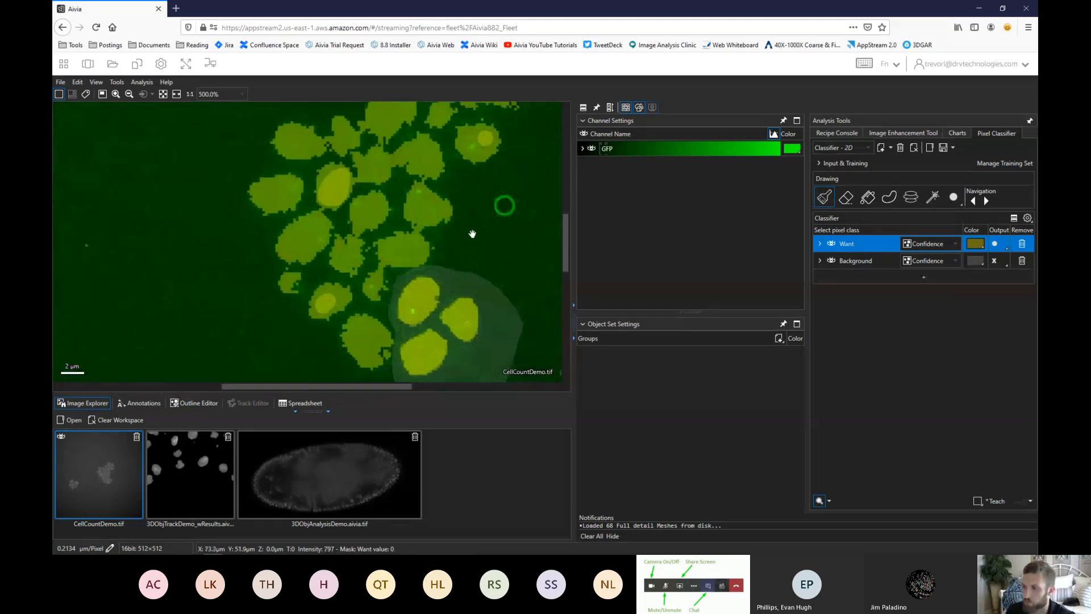
pyautogui.moveTo(449, 258); pyautogui.dragTo(439, 268, button='middle')
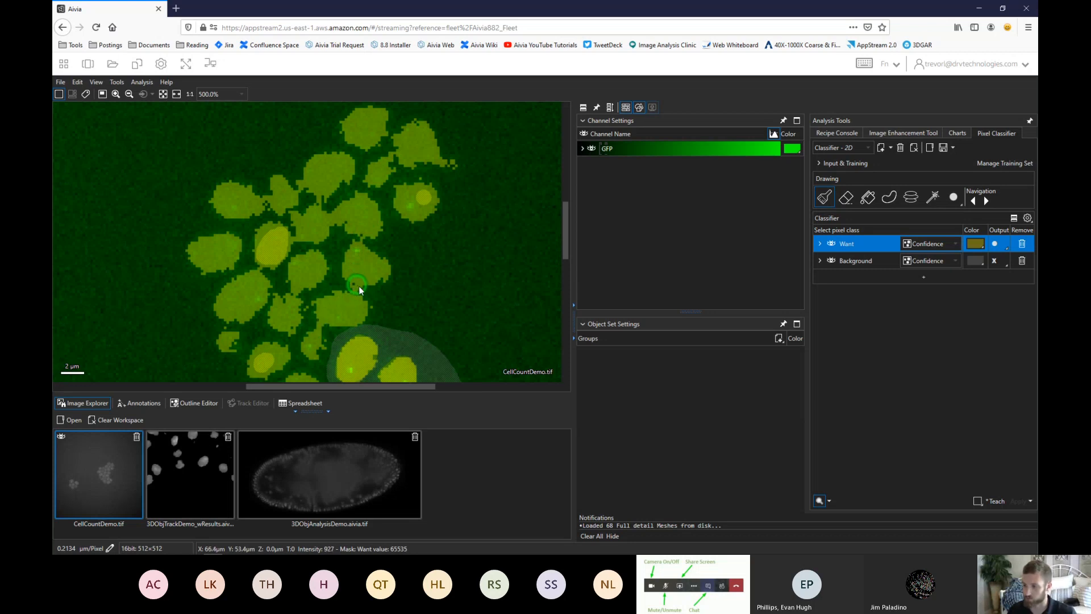
pyautogui.click(860, 260)
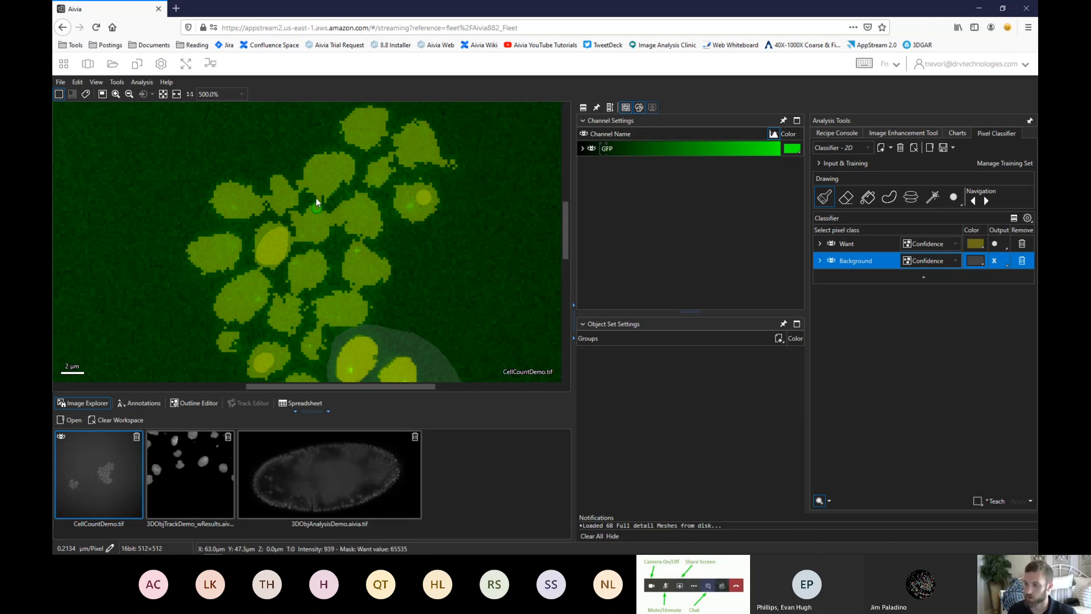
pyautogui.moveTo(311, 200); pyautogui.dragTo(324, 204)
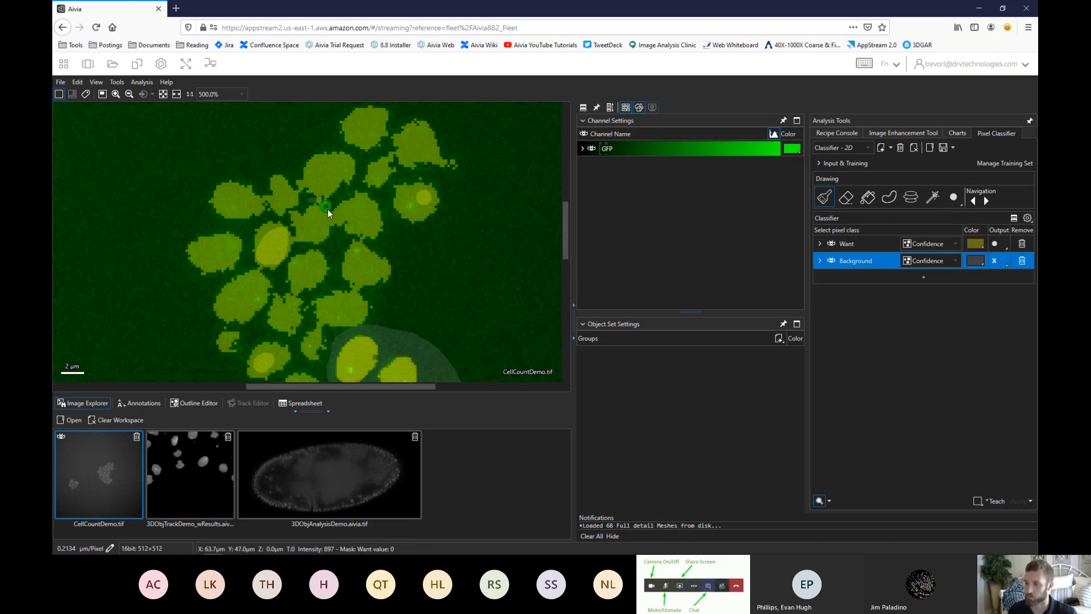
pyautogui.moveTo(350, 235); pyautogui.dragTo(374, 248)
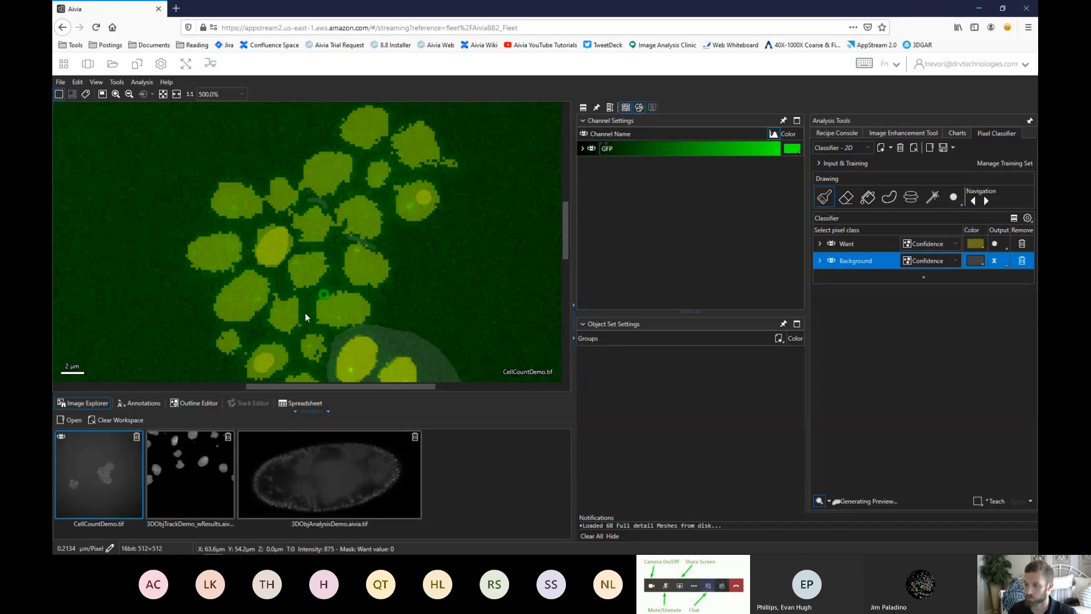
pyautogui.moveTo(258, 223); pyautogui.dragTo(251, 229)
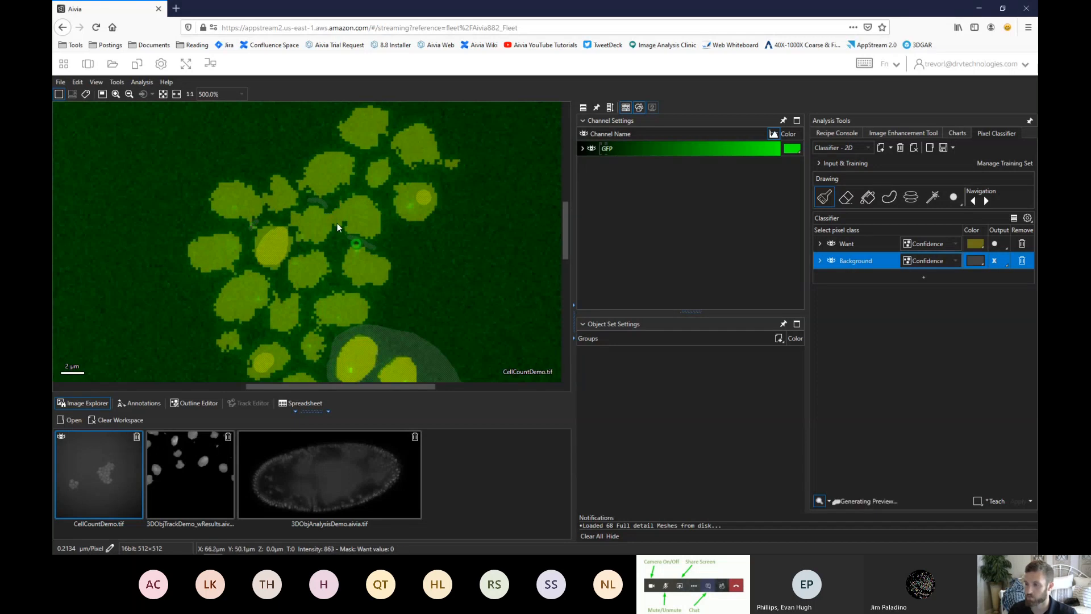
pyautogui.moveTo(332, 212); pyautogui.dragTo(337, 233)
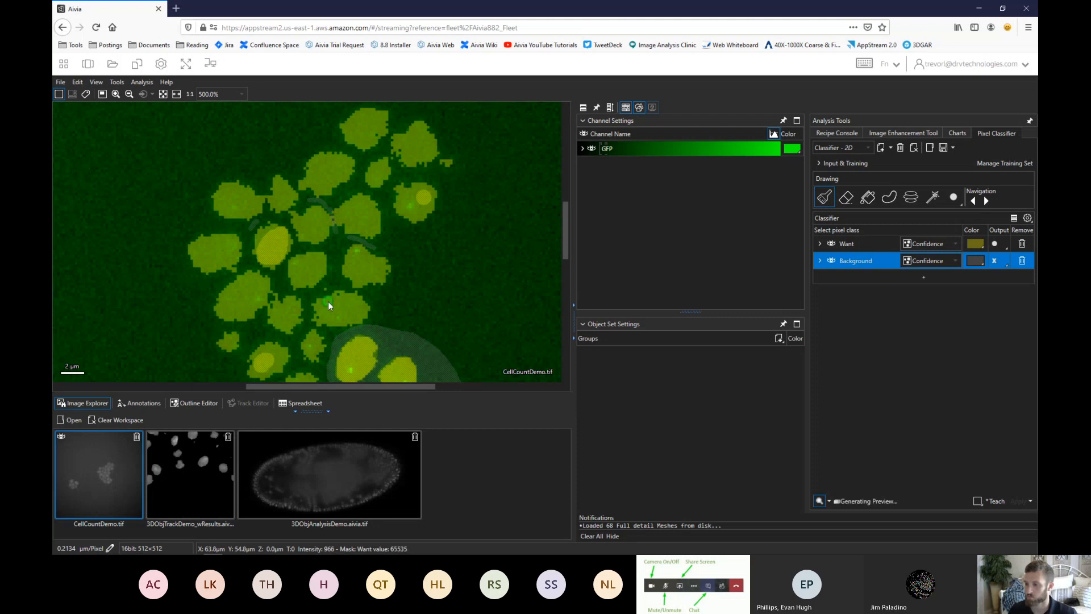
# Examine the refreshed Want preview over both clusters and check the separation between neighbouring cells up close
pyautogui.scroll(-2, 315, 299)
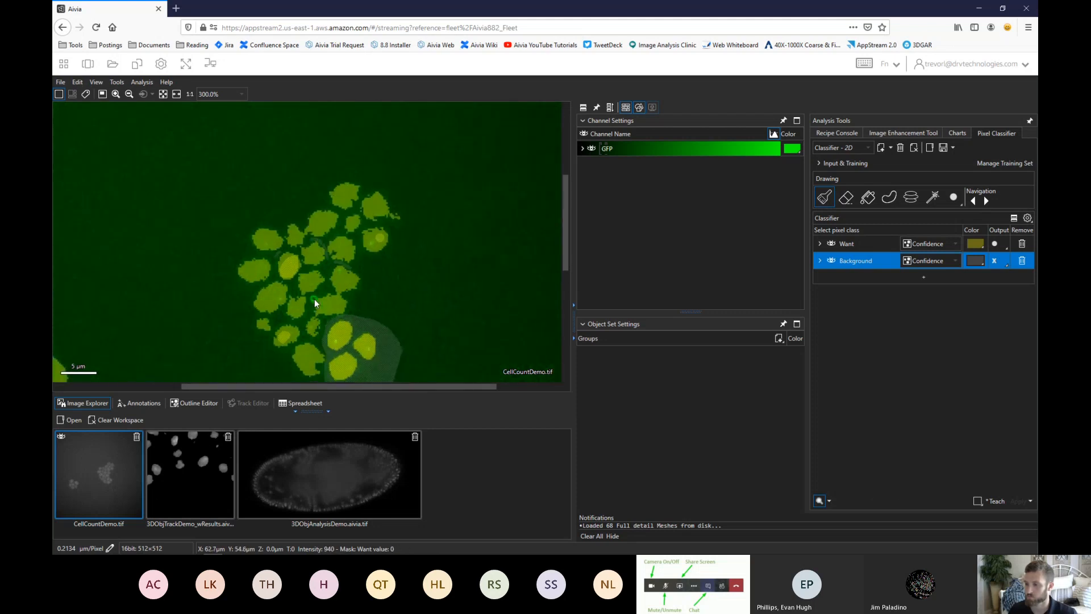
pyautogui.scroll(-3, 315, 299)
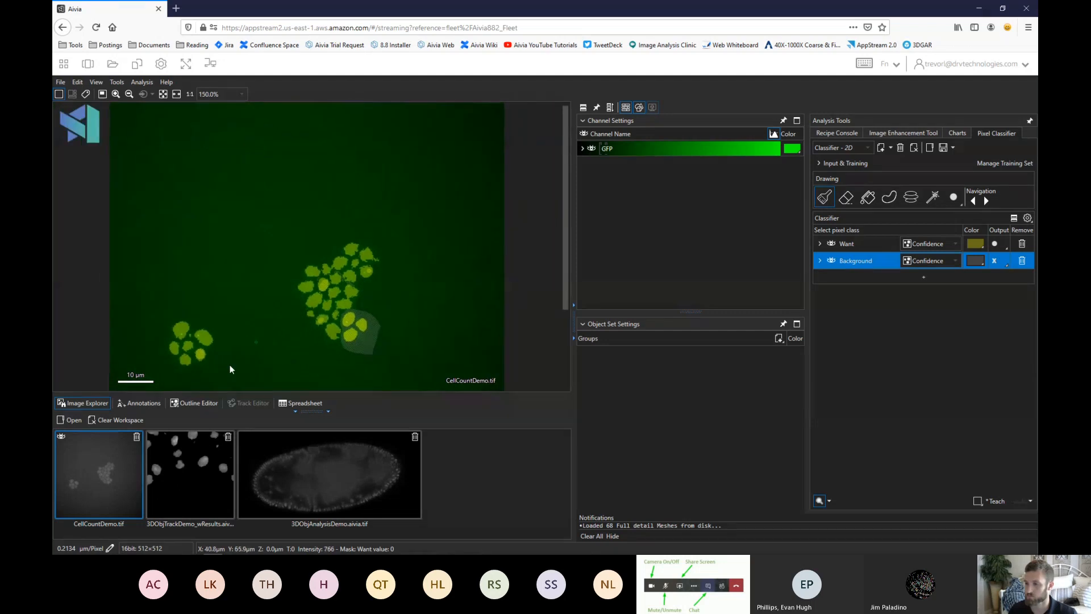
pyautogui.scroll(1, 229, 365)
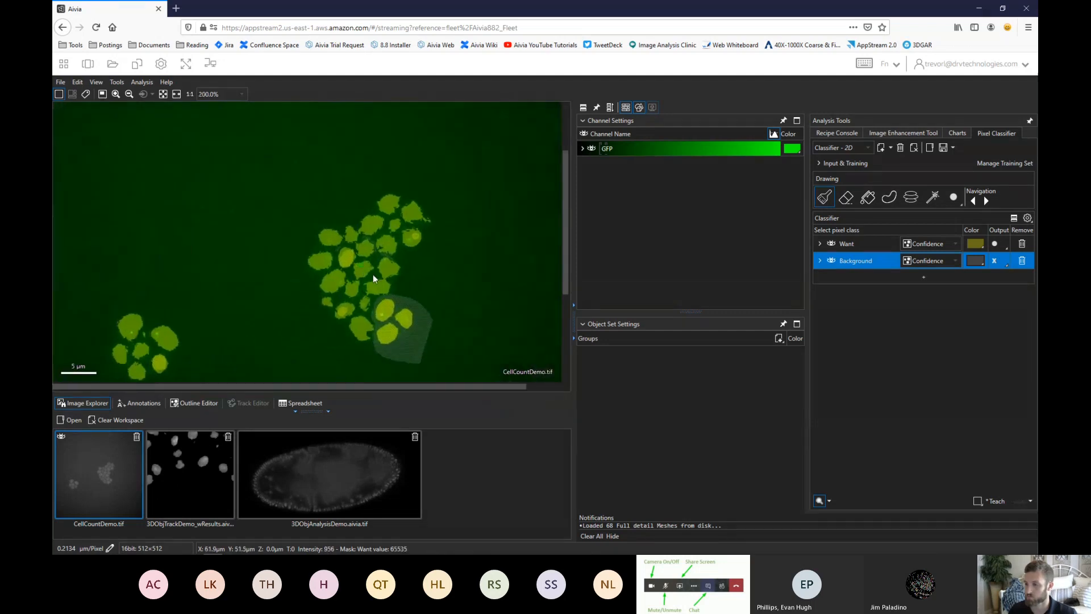
pyautogui.scroll(5, 373, 277)
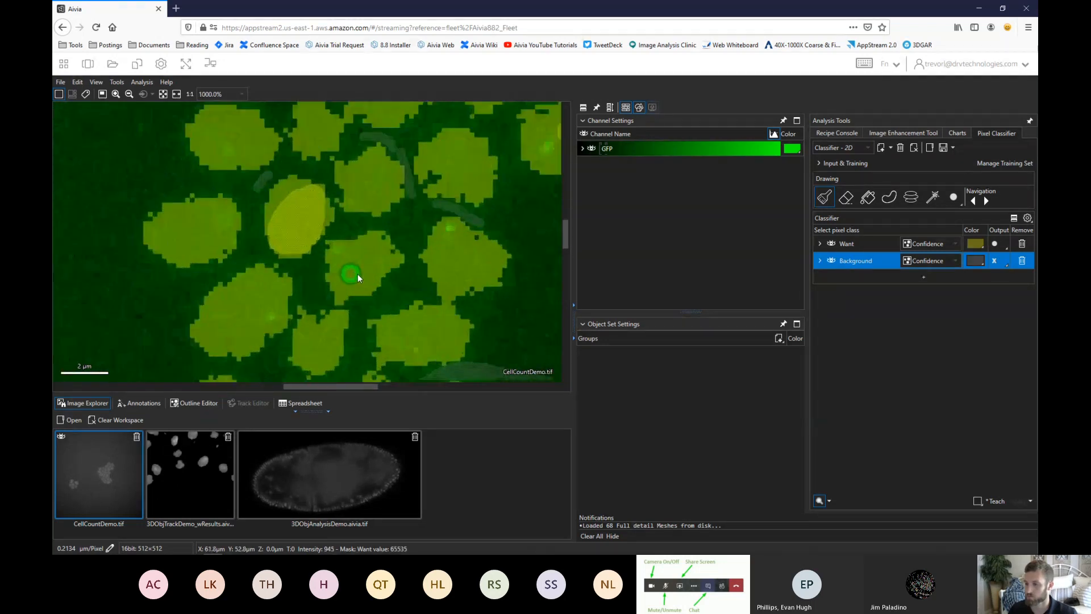
pyautogui.scroll(-2, 471, 275)
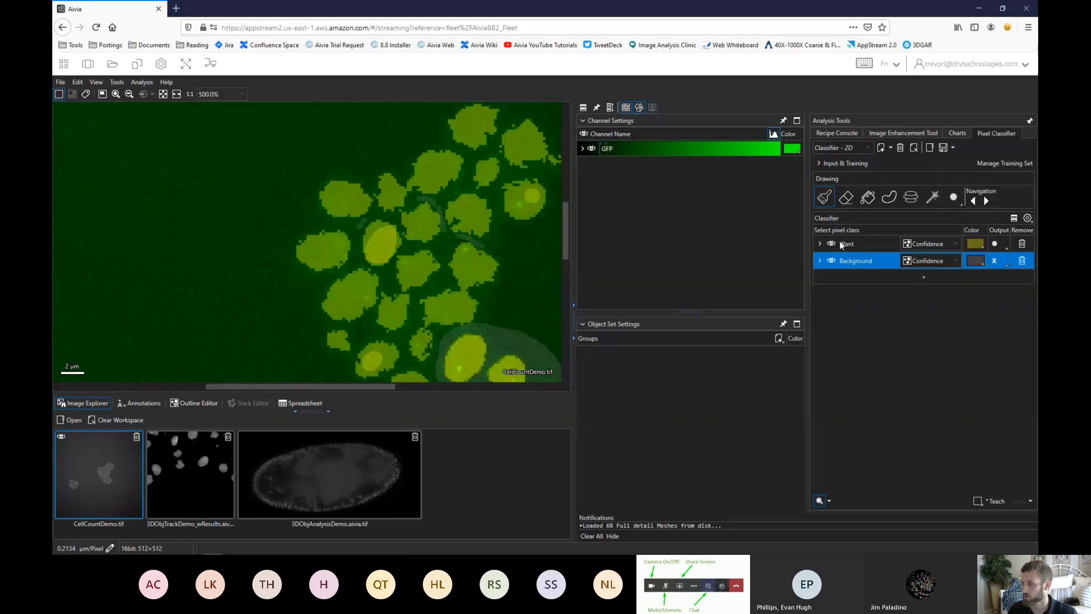
# Paint Want training marks inside cells of the larger cluster and a short Background stroke in the gap between two of its lower cells
pyautogui.click(844, 244)
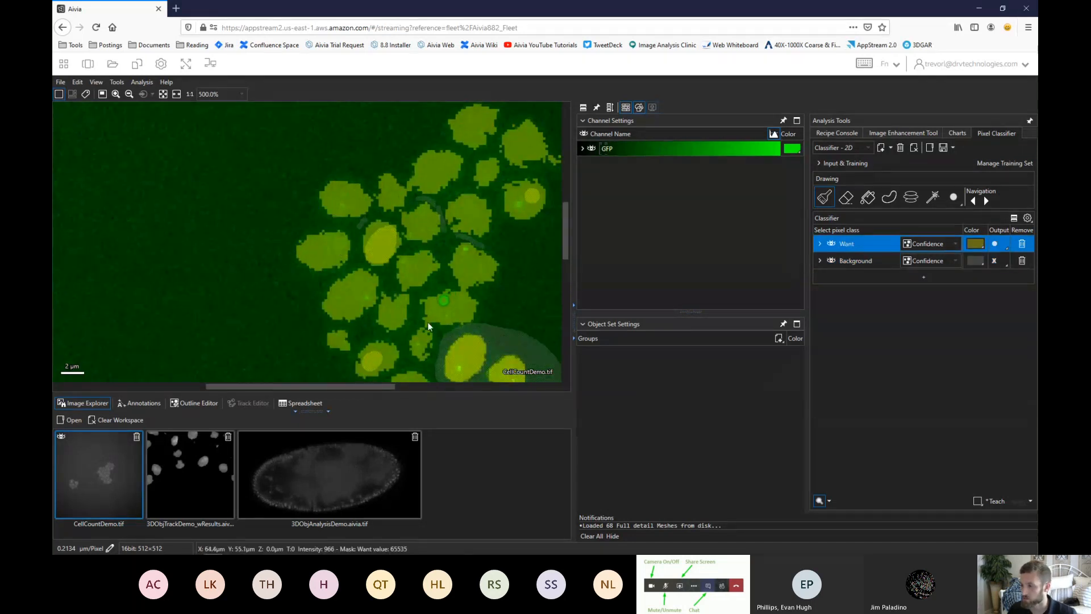
pyautogui.click(394, 300)
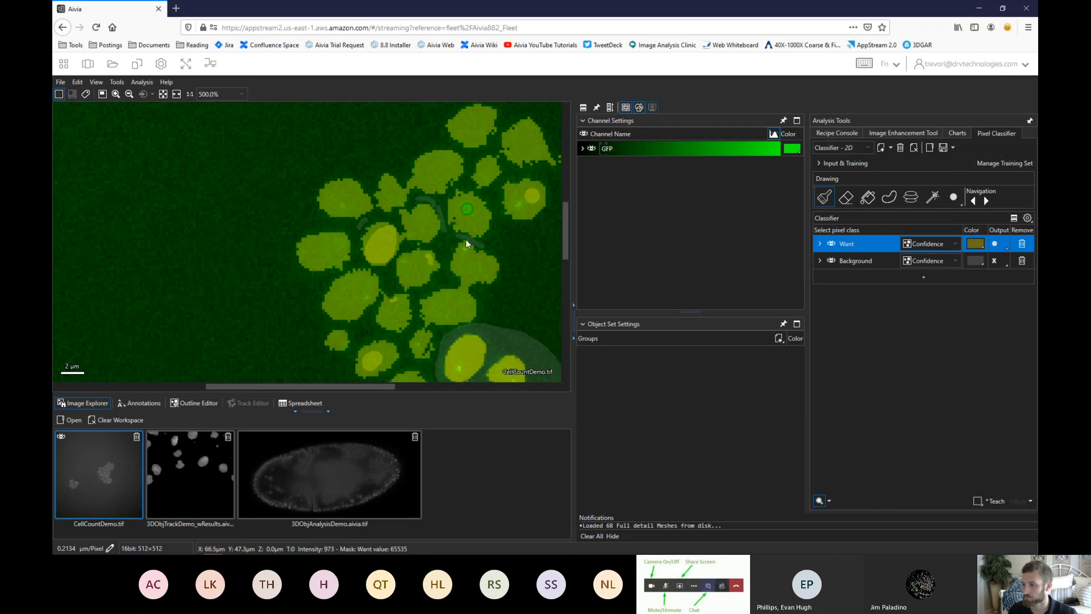
pyautogui.click(881, 262)
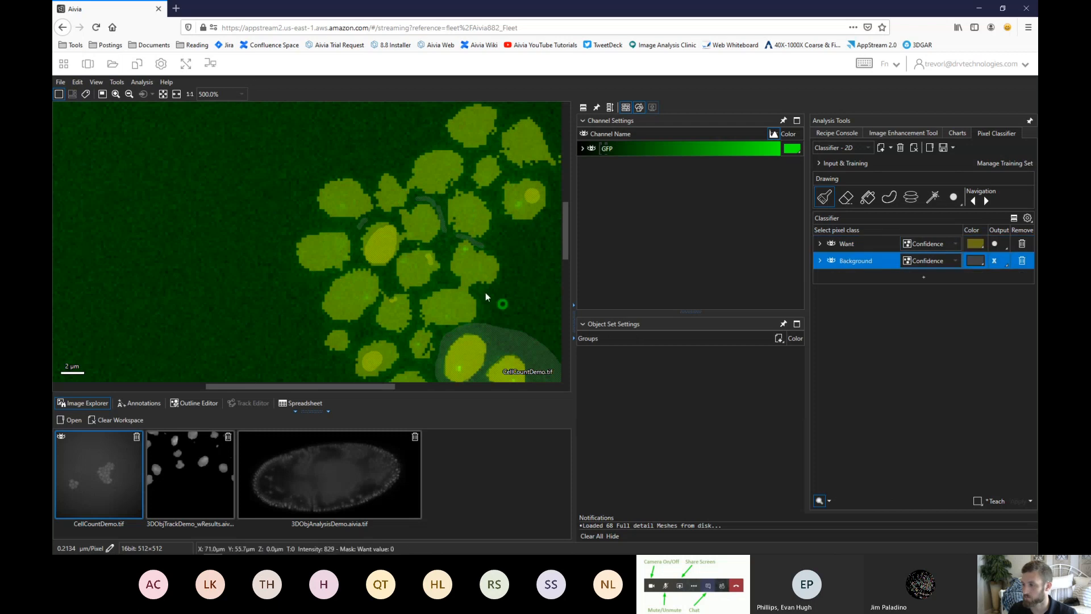
pyautogui.moveTo(459, 281); pyautogui.dragTo(480, 293)
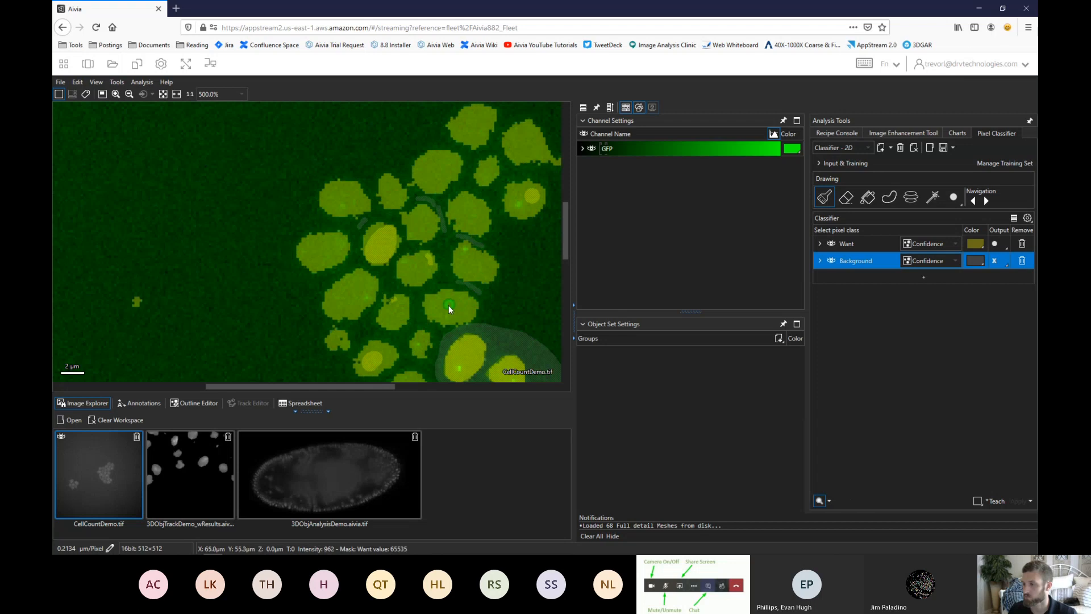
# Mark a stray speck above the larger cluster as Background and check the refreshed preview over both clusters
pyautogui.scroll(-2, 446, 307)
pyautogui.scroll(-1, 386, 311)
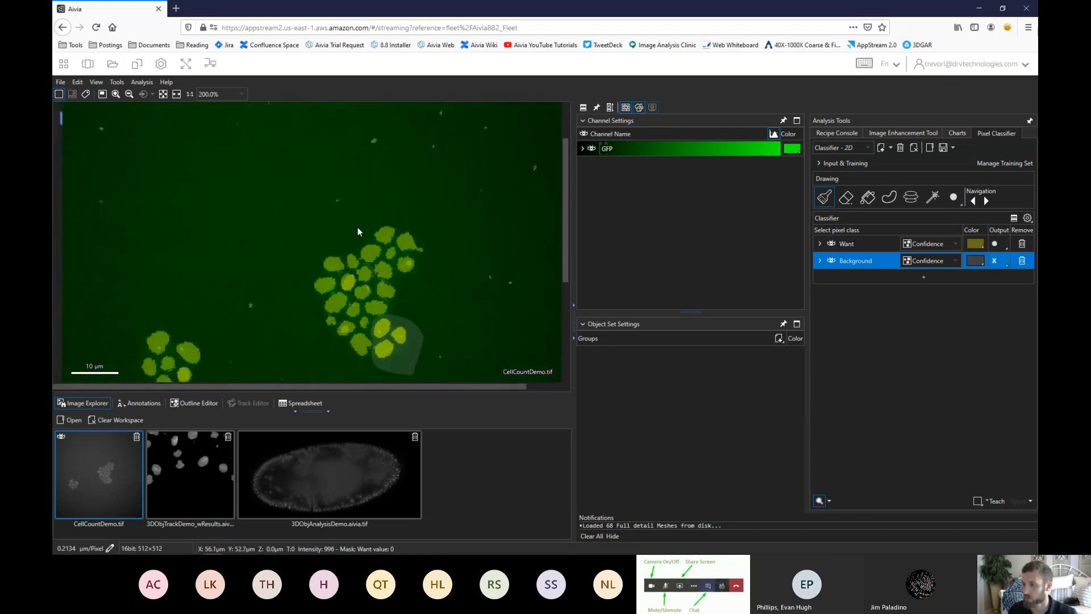
pyautogui.click(374, 142)
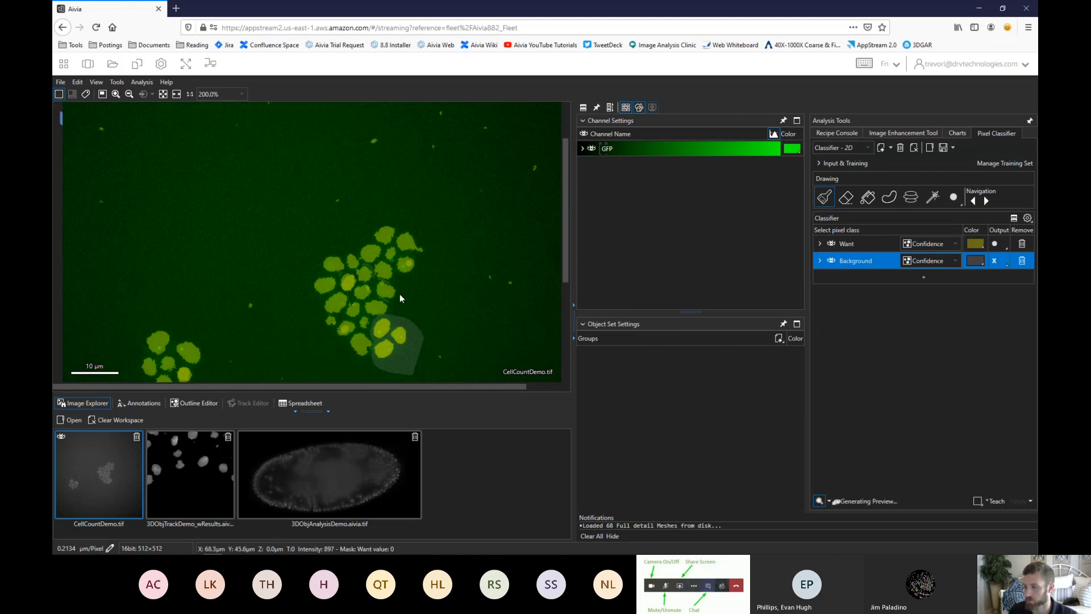
pyautogui.click(306, 304)
pyautogui.scroll(-2, 296, 303)
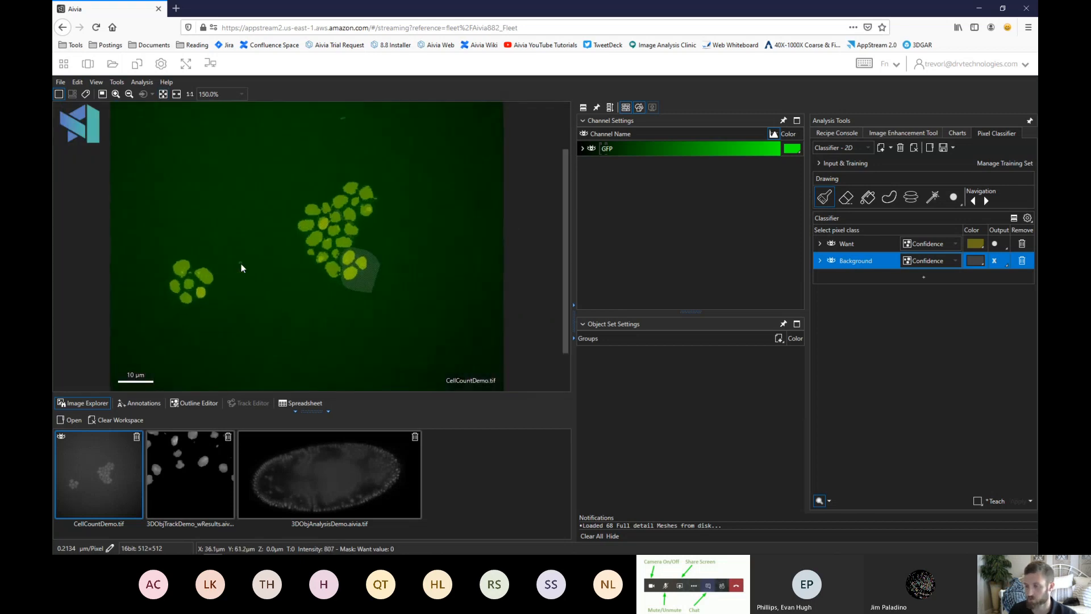
pyautogui.scroll(2, 241, 267)
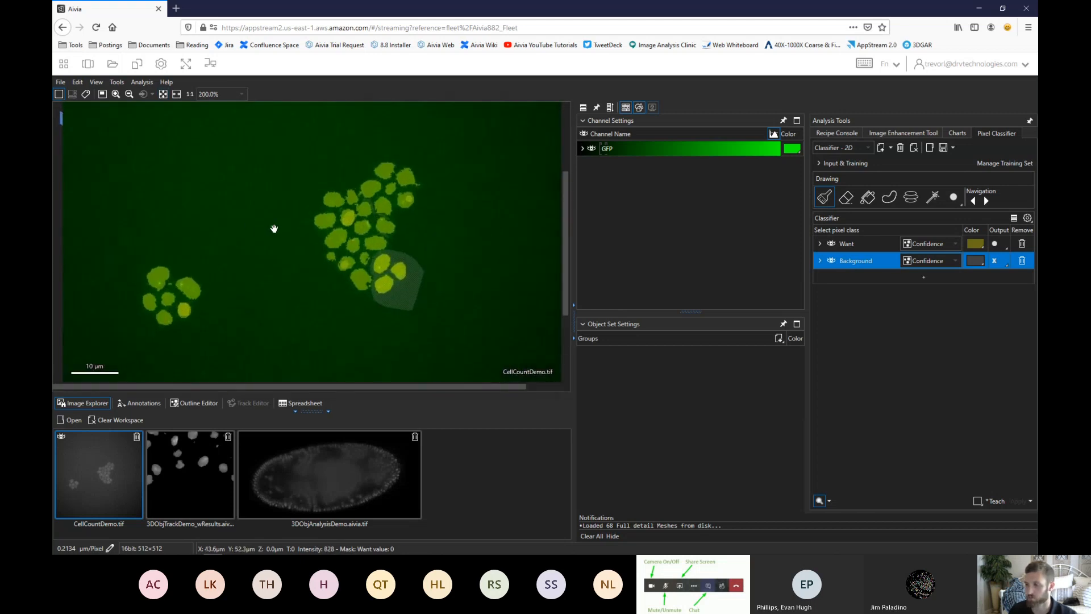
pyautogui.scroll(4, 270, 236)
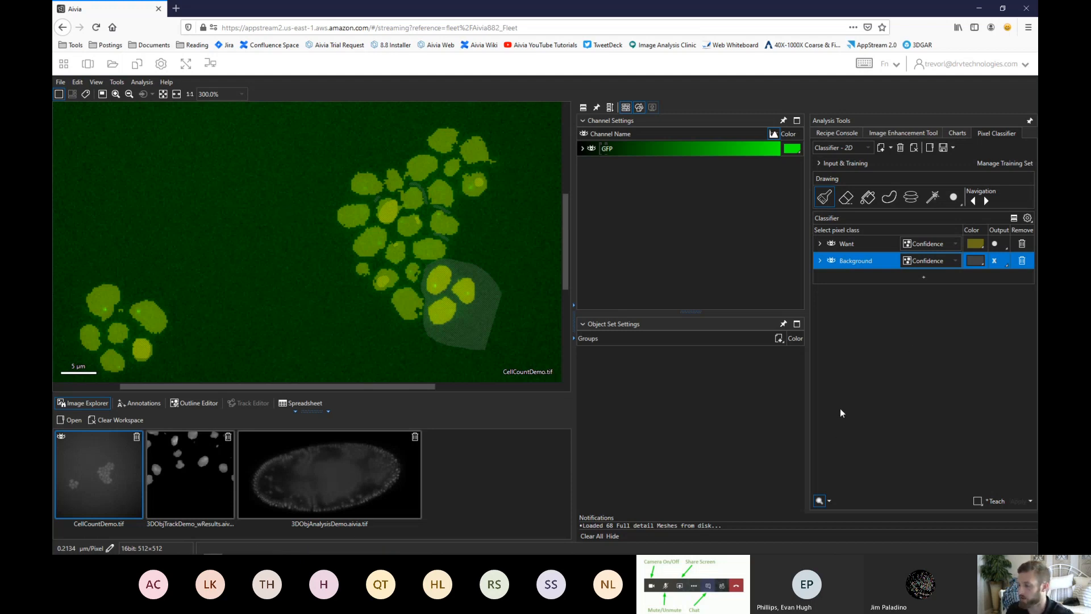
# Compare the classifier preview at the middle and most accurate quality settings, and leave it at full accuracy
pyautogui.click(829, 501)
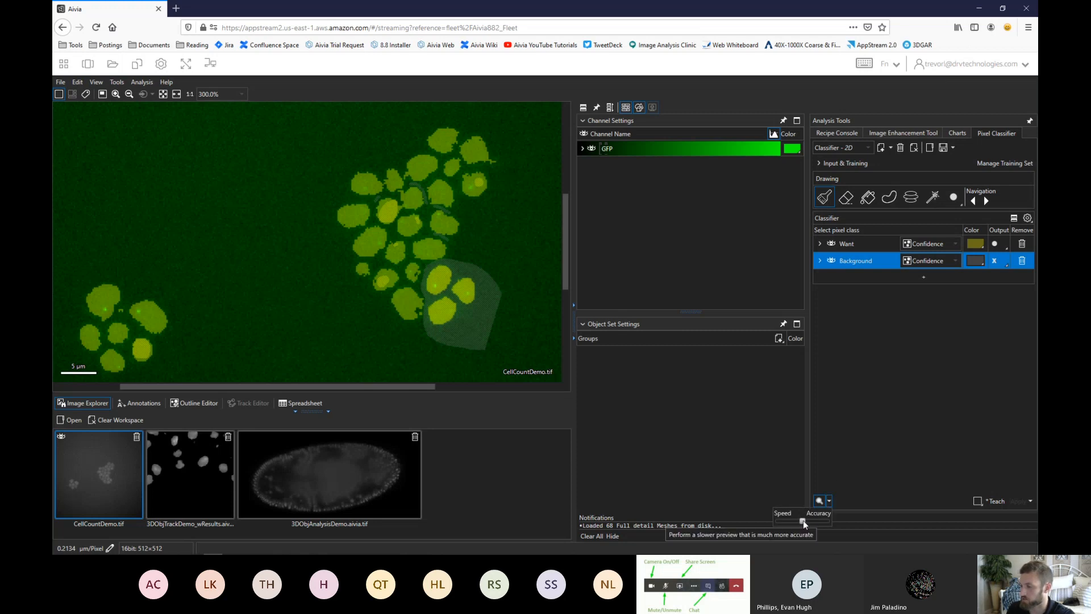
pyautogui.moveTo(803, 520); pyautogui.dragTo(814, 519)
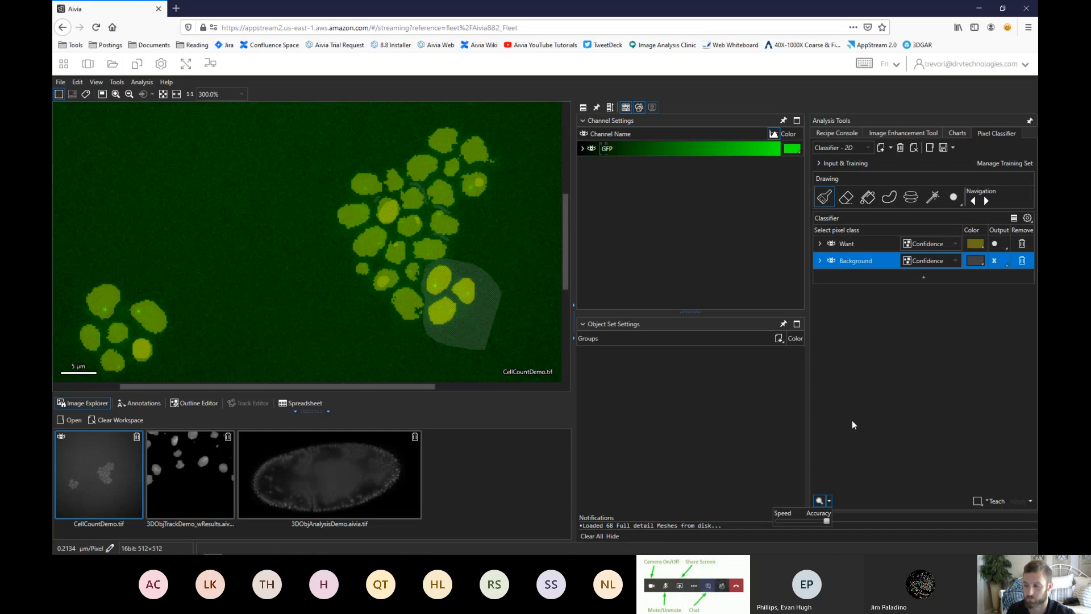
pyautogui.moveTo(827, 519); pyautogui.dragTo(818, 522)
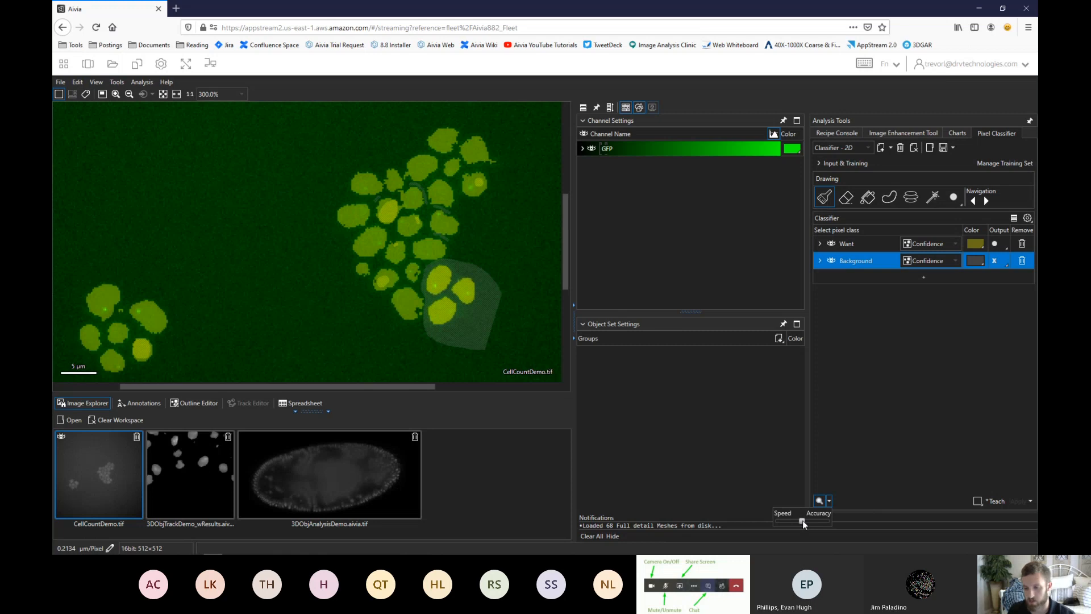
pyautogui.moveTo(800, 520); pyautogui.dragTo(828, 522)
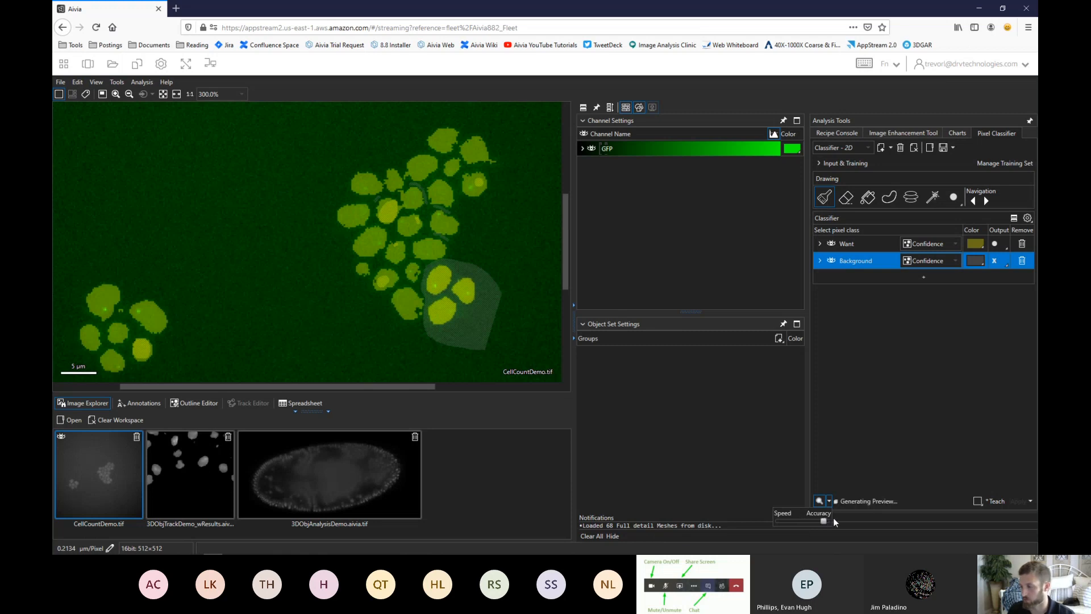
pyautogui.click(831, 501)
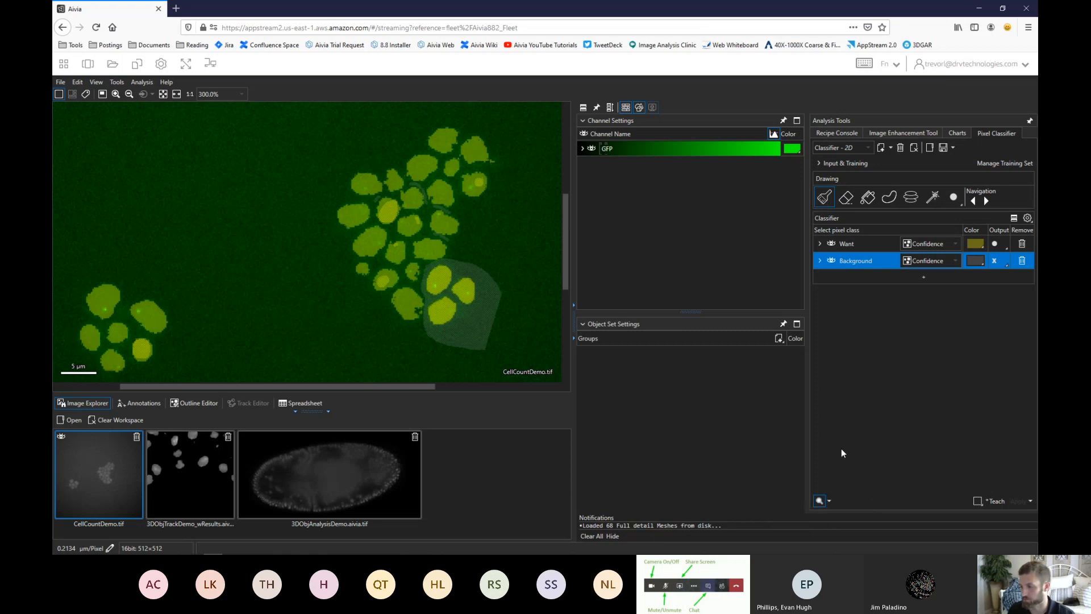
pyautogui.scroll(-1, 383, 279)
pyautogui.scroll(-1, 384, 280)
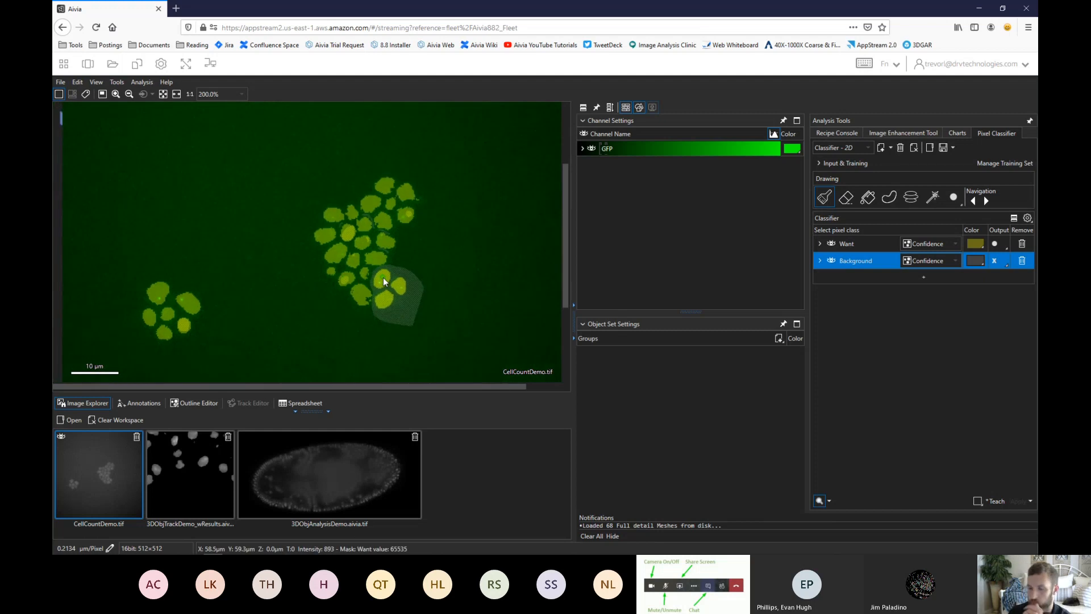
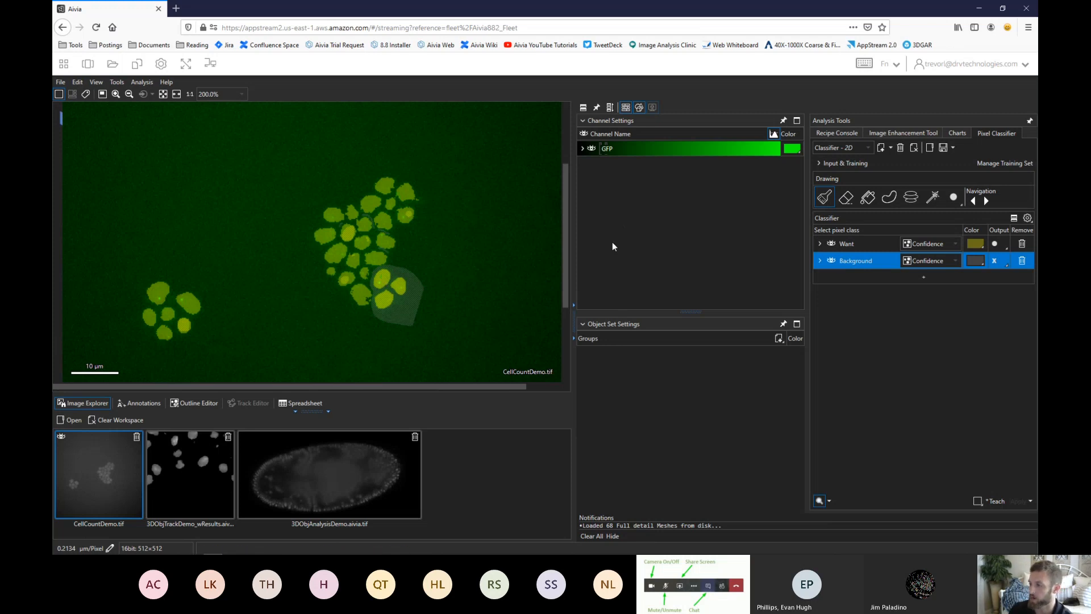
# Change the output type of the Want class to Segmentation
pyautogui.click(860, 244)
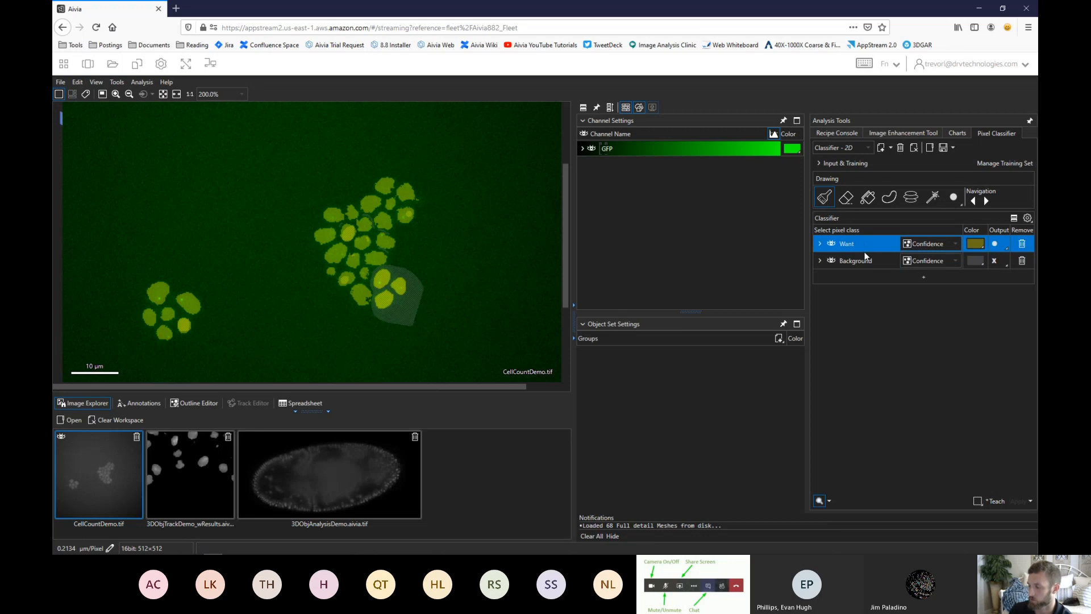
pyautogui.click(915, 244)
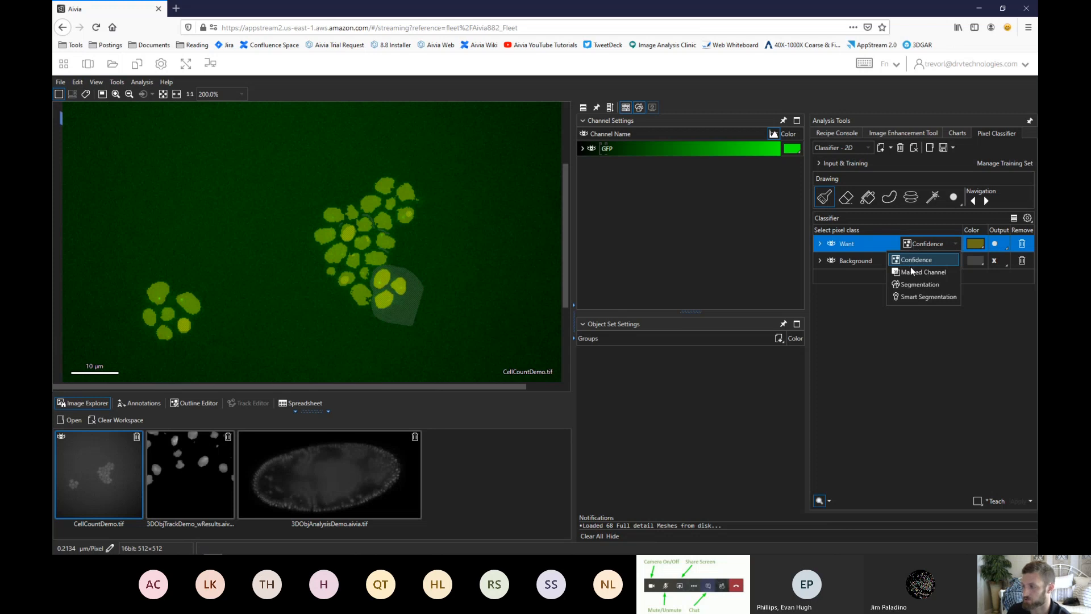
pyautogui.click(906, 284)
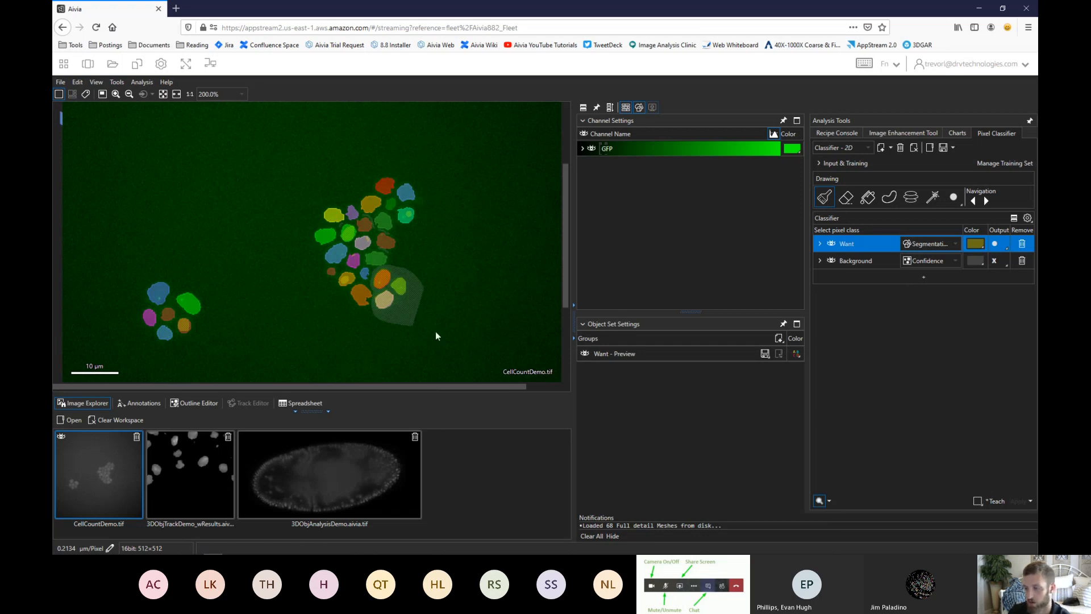
# Try the segmentation preview at the middle quality setting and return it to full accuracy
pyautogui.click(829, 501)
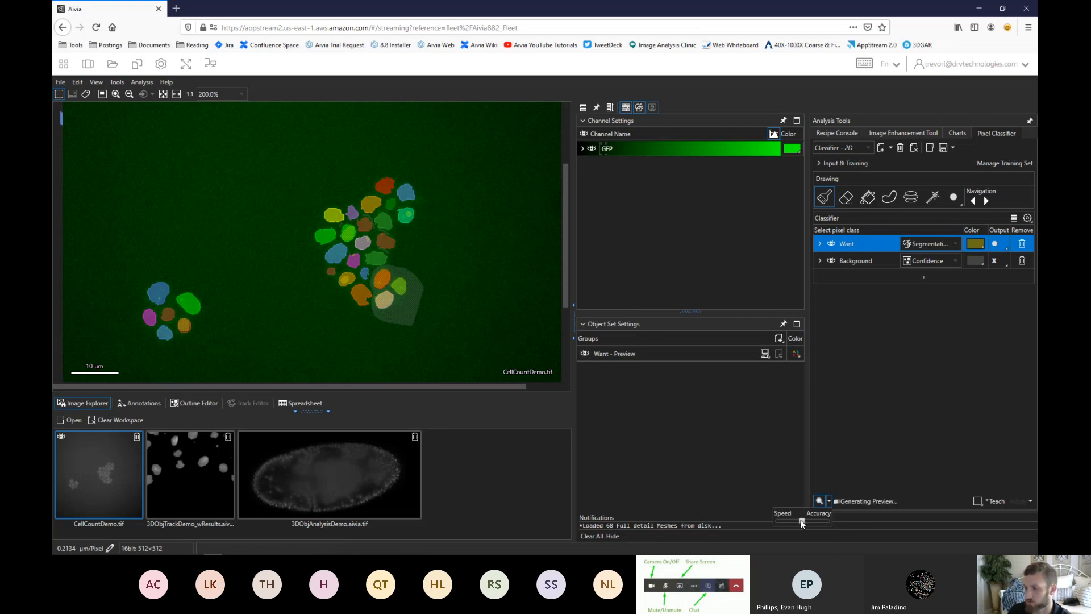
pyautogui.moveTo(803, 521); pyautogui.dragTo(817, 521)
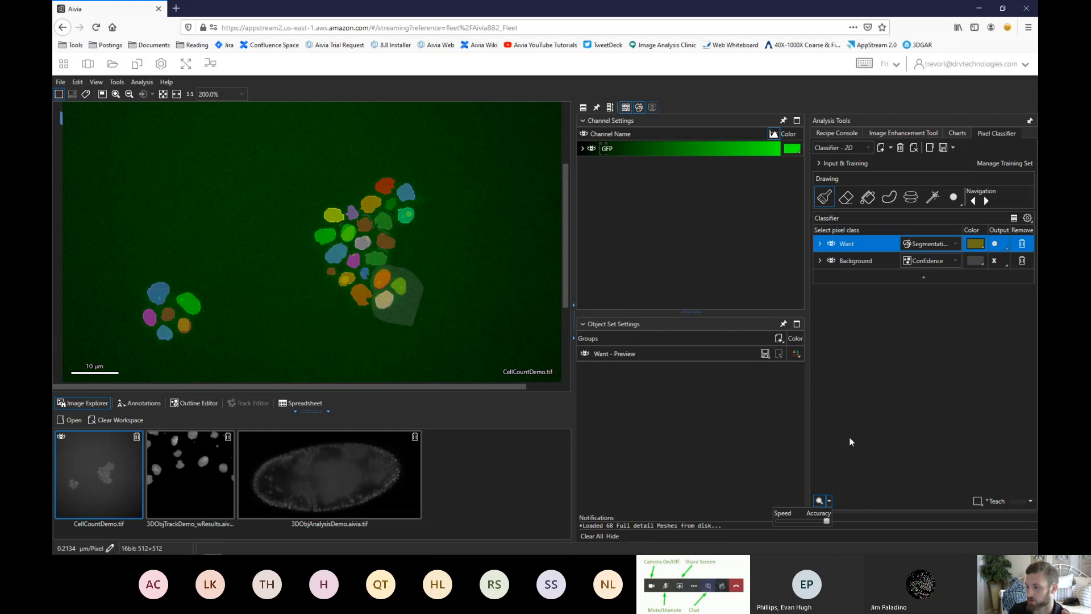
pyautogui.click(830, 500)
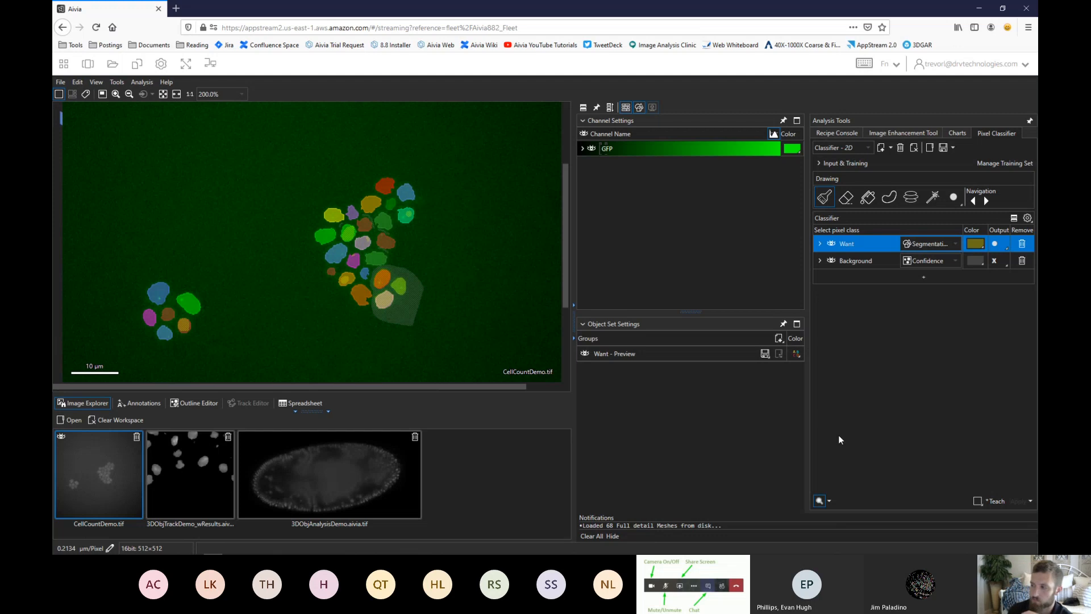
# Expand the Want class's segmentation settings, try lower and higher Detection values, and return Detection to about the middle
pyautogui.click(819, 243)
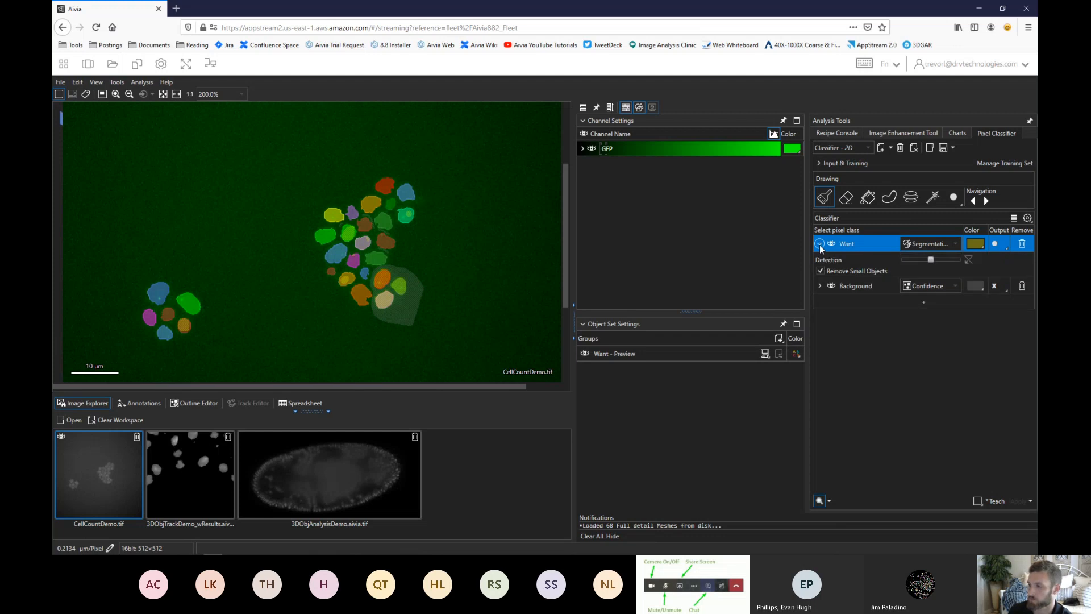
pyautogui.moveTo(829, 258)
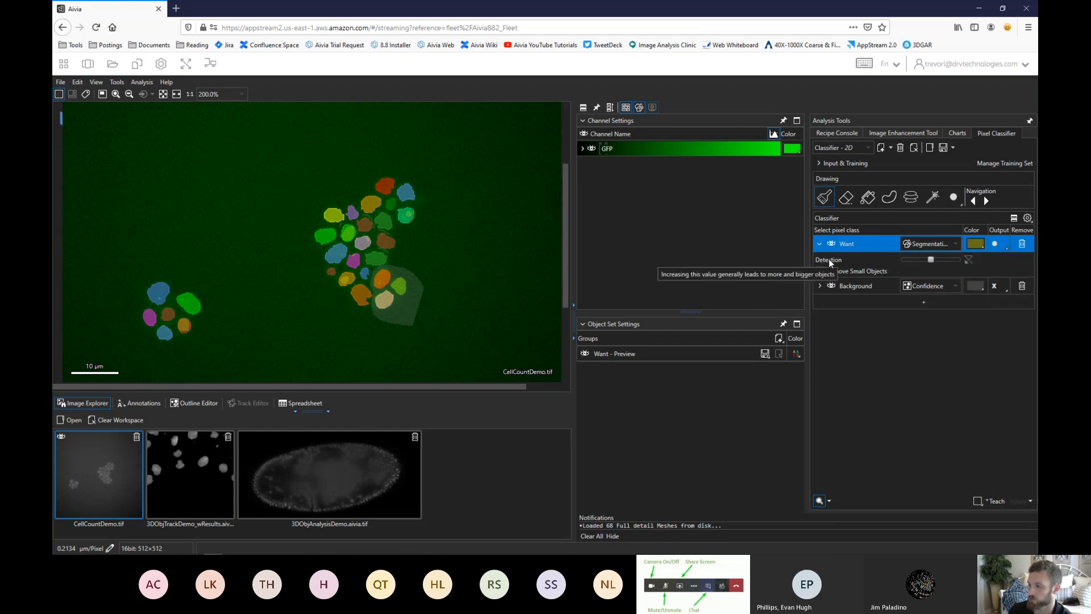
pyautogui.moveTo(931, 259); pyautogui.dragTo(921, 258)
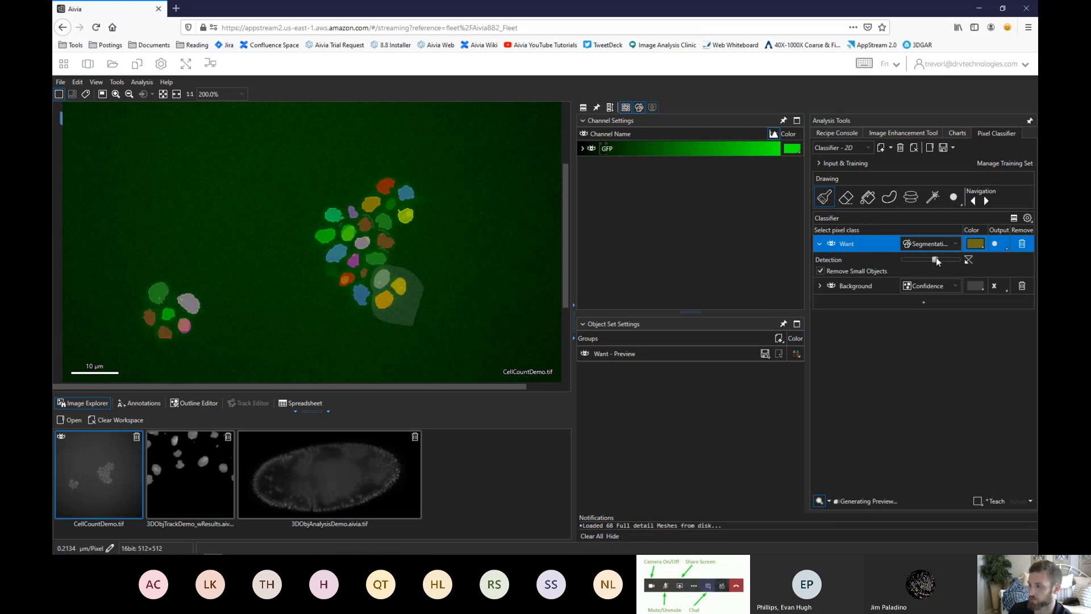
pyautogui.moveTo(937, 258); pyautogui.dragTo(930, 258)
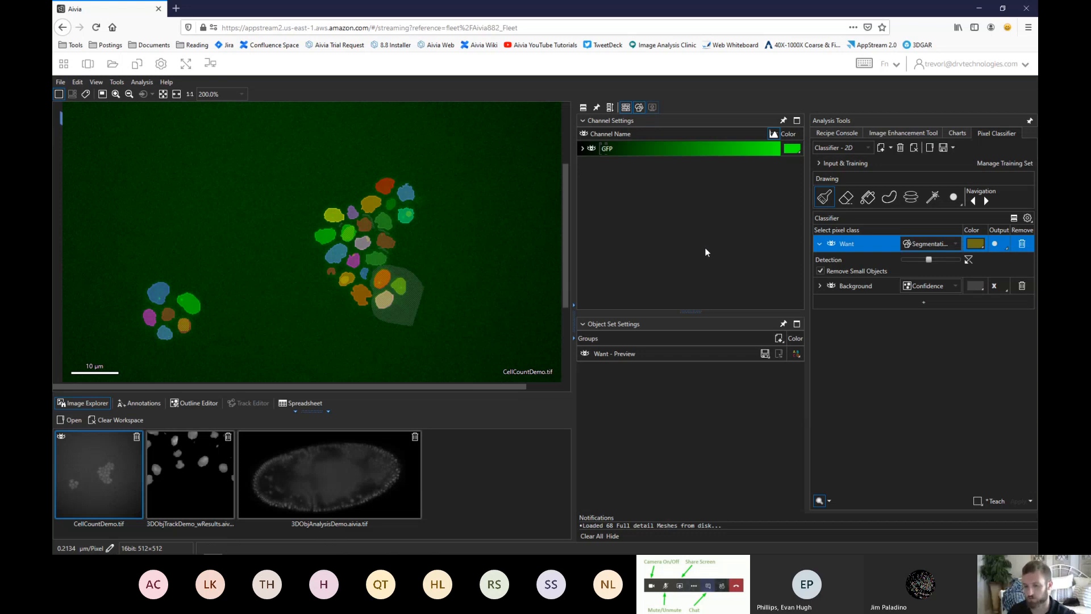
# Review the classifier's teaching features and enable Laplacian, toggling it off and on to compare the segmentation preview
pyautogui.click(1027, 219)
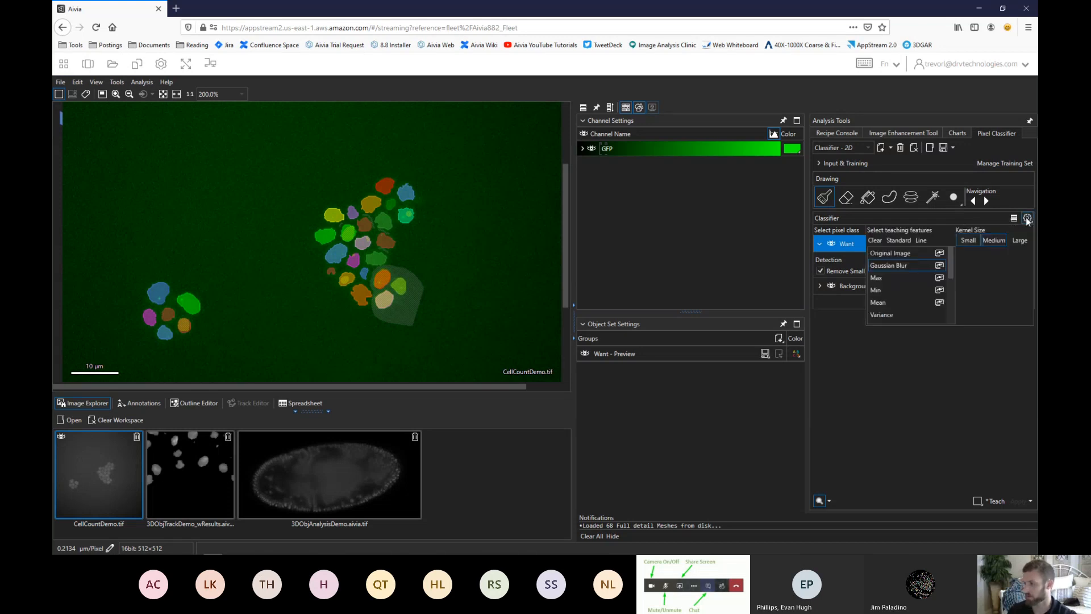
pyautogui.moveTo(951, 258); pyautogui.dragTo(949, 288)
pyautogui.scroll(-2, 949, 289)
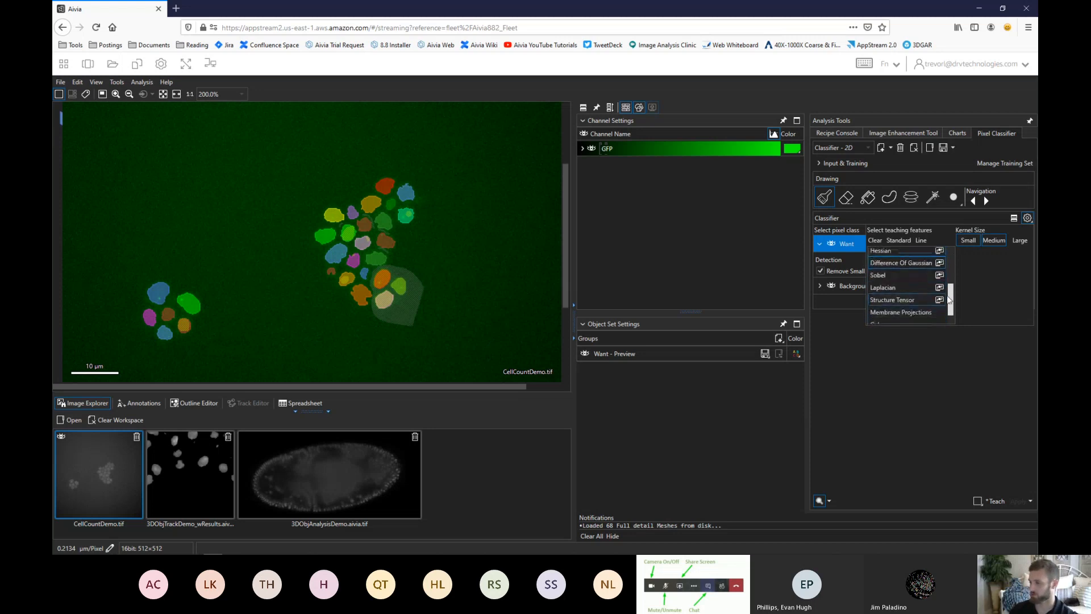
pyautogui.moveTo(948, 285); pyautogui.dragTo(948, 288)
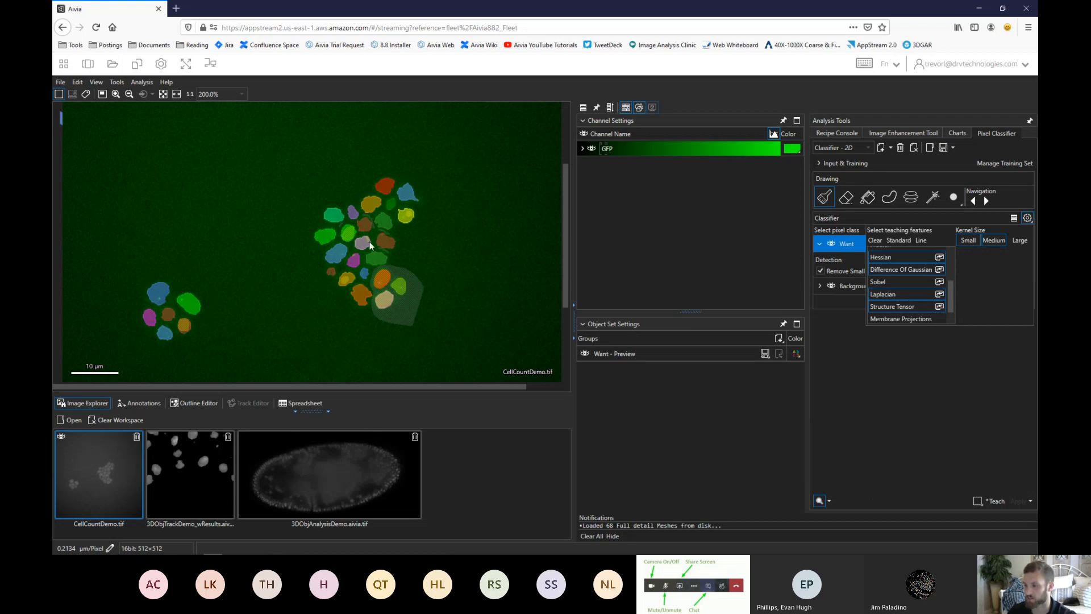
pyautogui.click(894, 294)
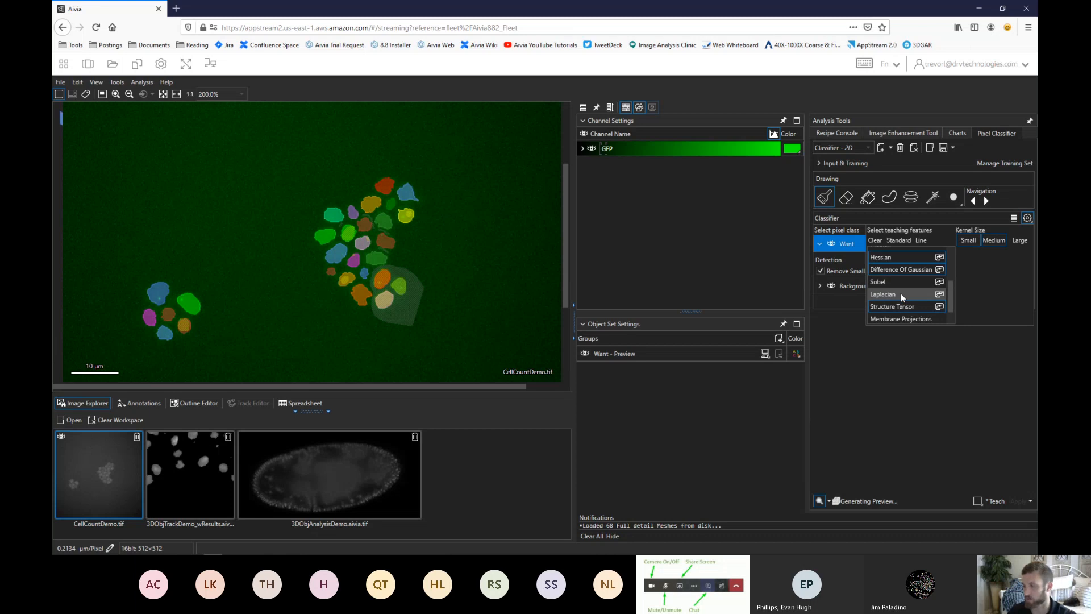
pyautogui.click(902, 293)
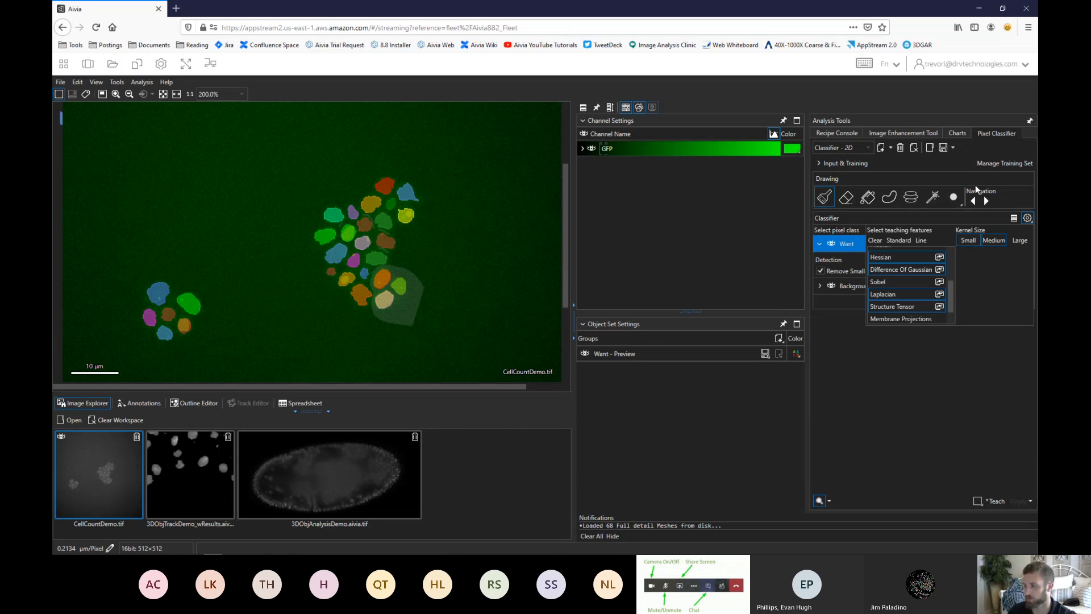
pyautogui.click(1028, 218)
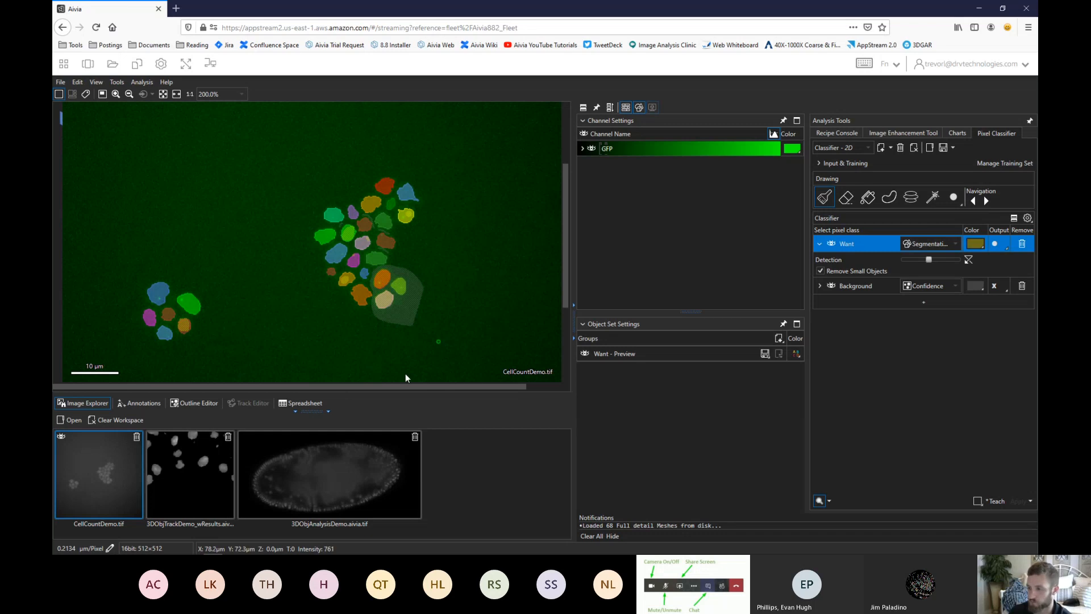
# Collapse the image explorer area to enlarge the image view, and show the whole CellCountDemo image with both segmented clusters
pyautogui.click(313, 414)
pyautogui.scroll(-1, 368, 282)
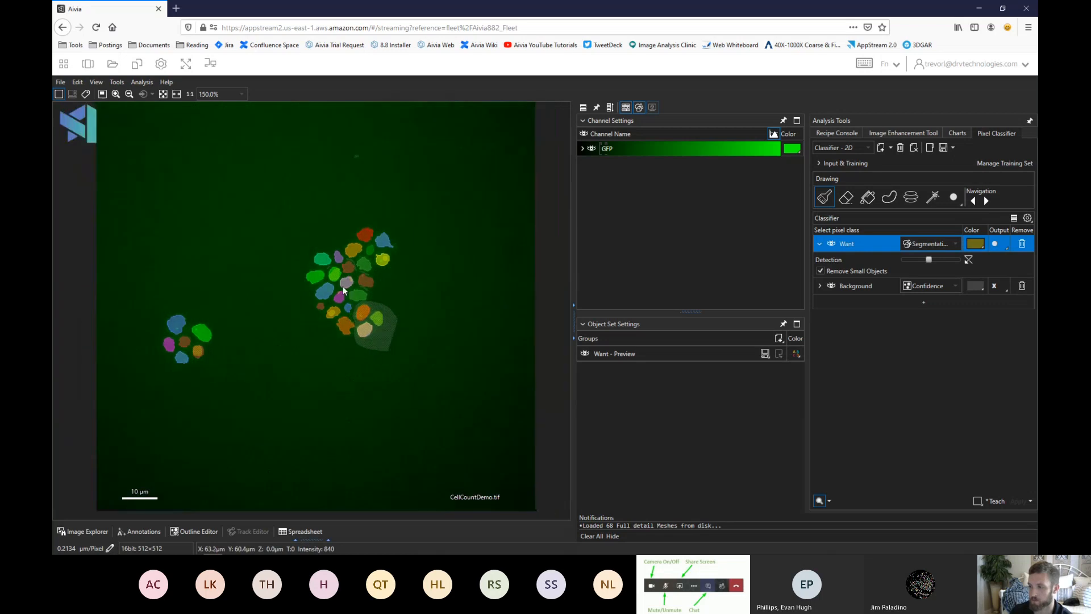
pyautogui.scroll(-1, 307, 295)
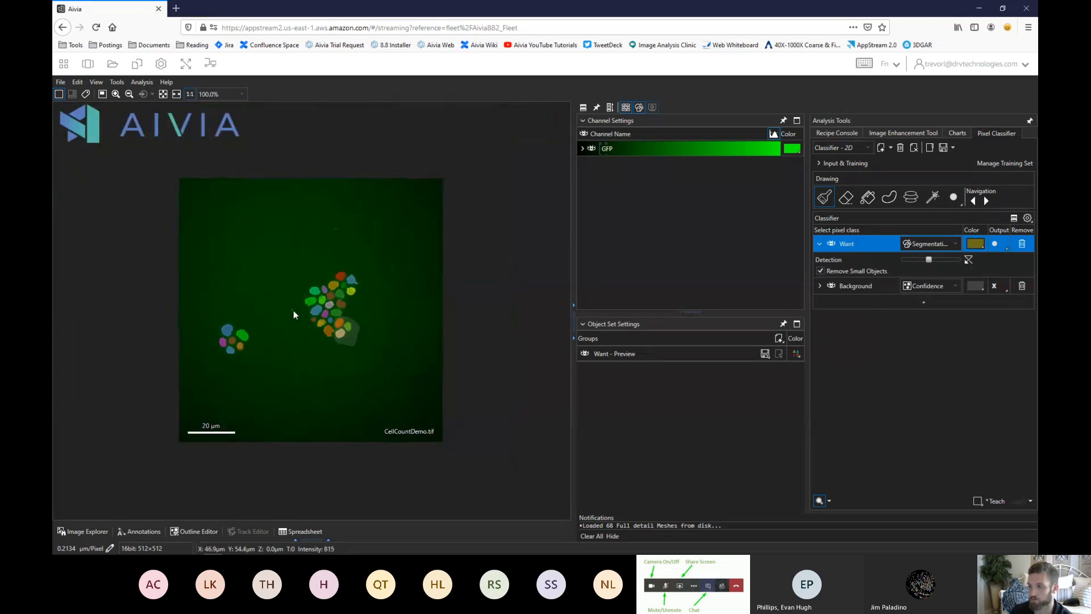
pyautogui.scroll(1, 293, 314)
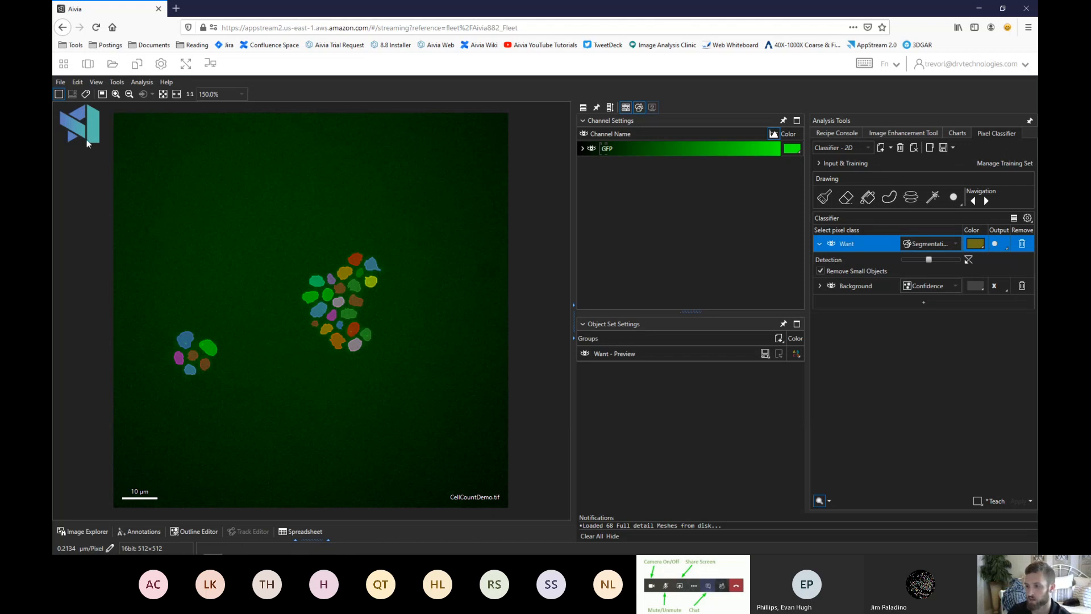
# Start exporting the CellCountDemo image as a snapshot with the PNG file type, and cancel the save
pyautogui.click(61, 82)
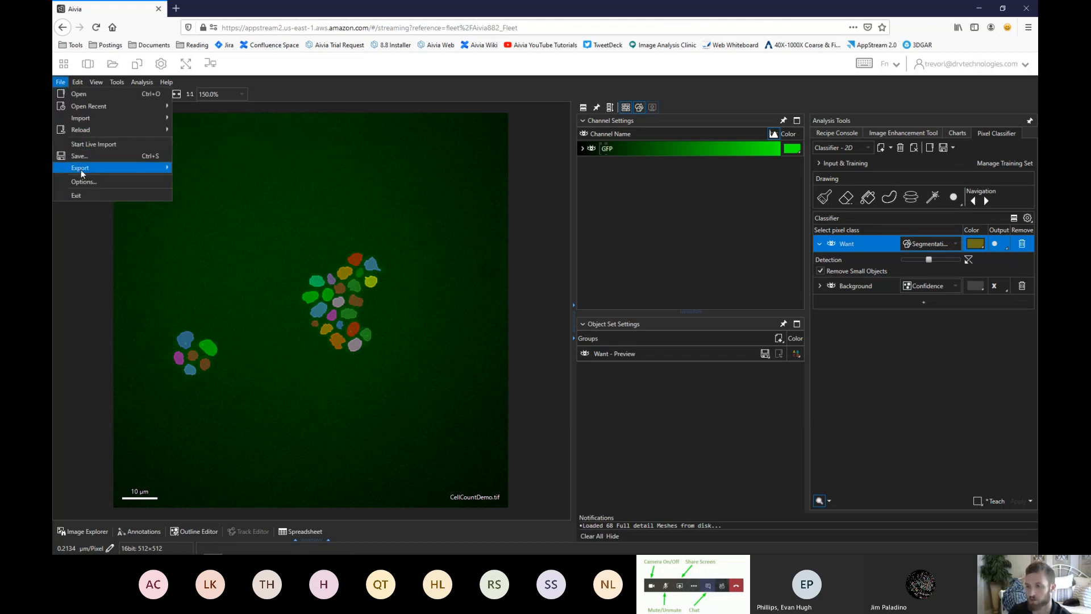
pyautogui.moveTo(81, 170)
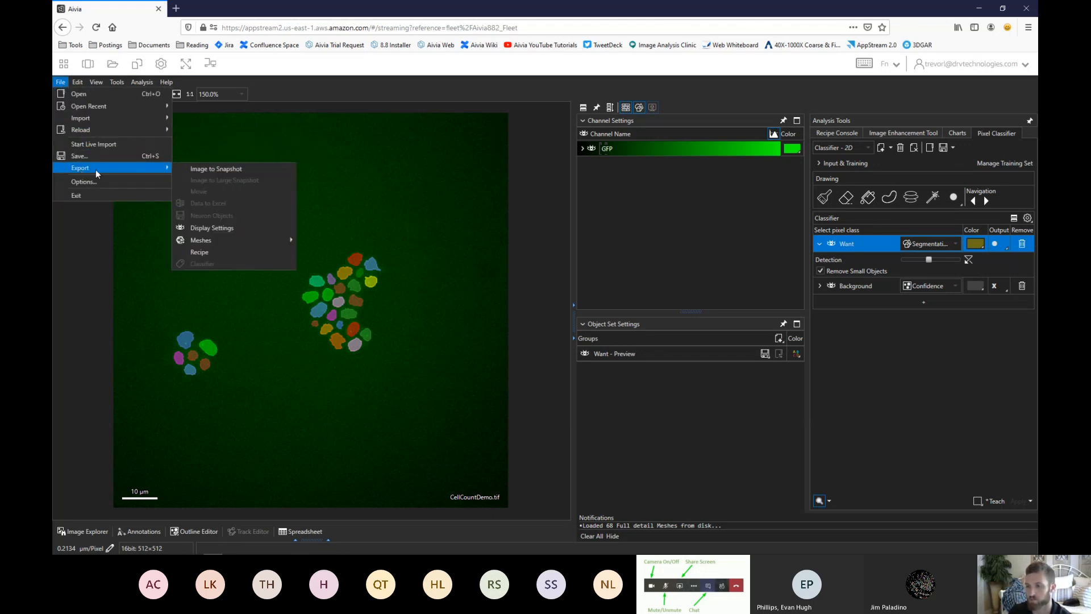
pyautogui.click(244, 170)
pyautogui.click(371, 494)
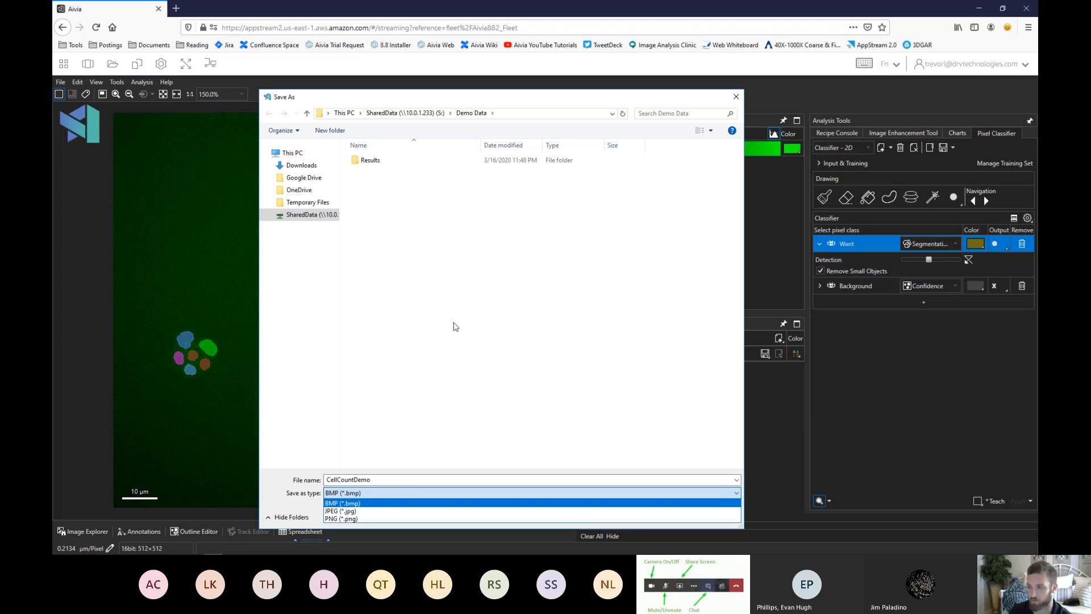
pyautogui.click(377, 518)
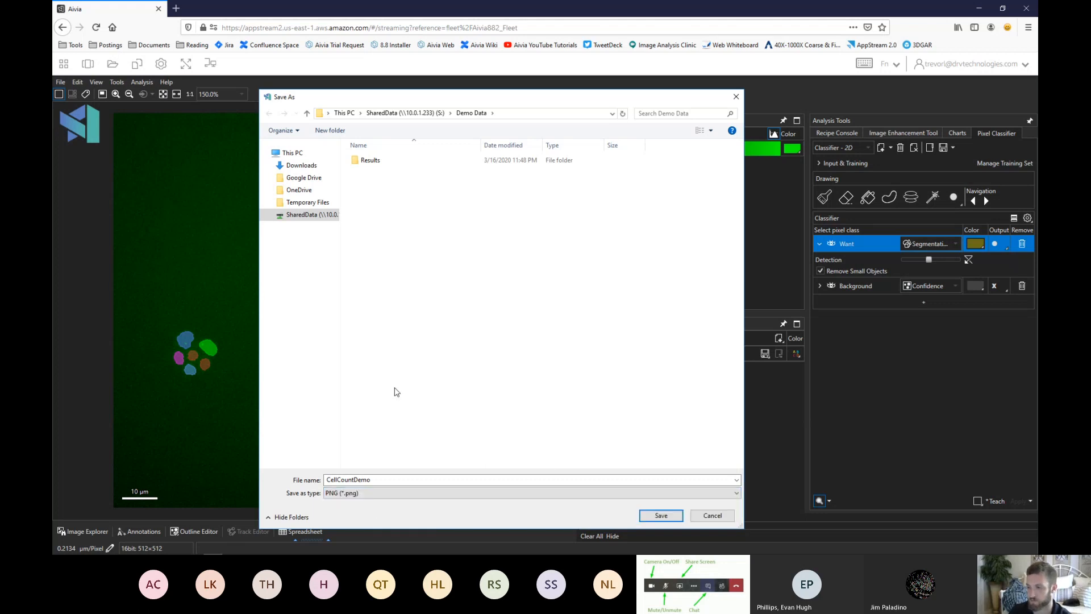
pyautogui.click(713, 515)
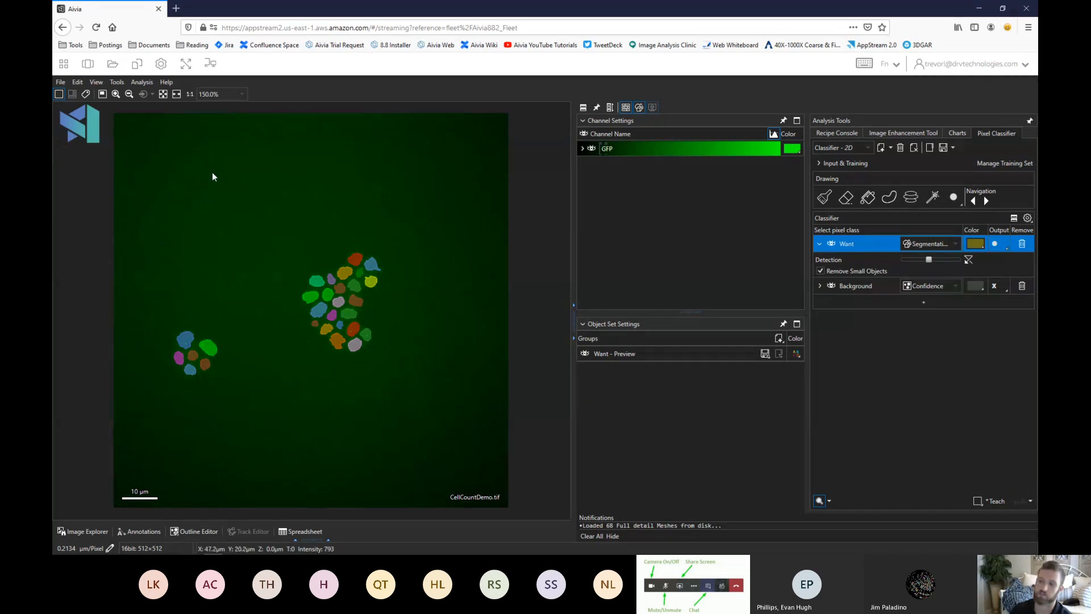
# Review the classifier's save options, start saving the training set, and cancel the save
pyautogui.click(953, 148)
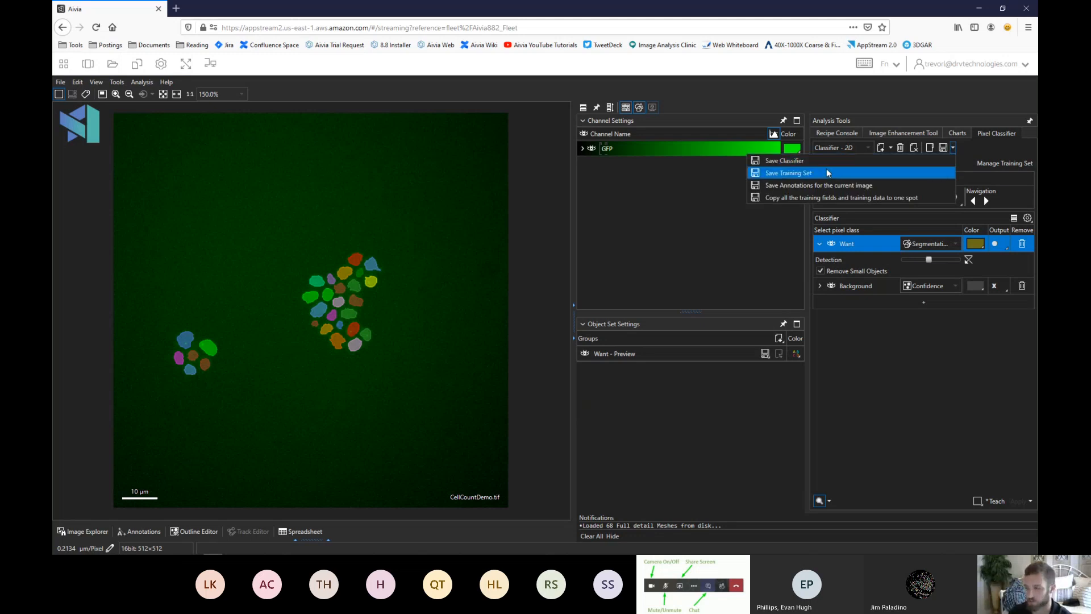
pyautogui.click(941, 147)
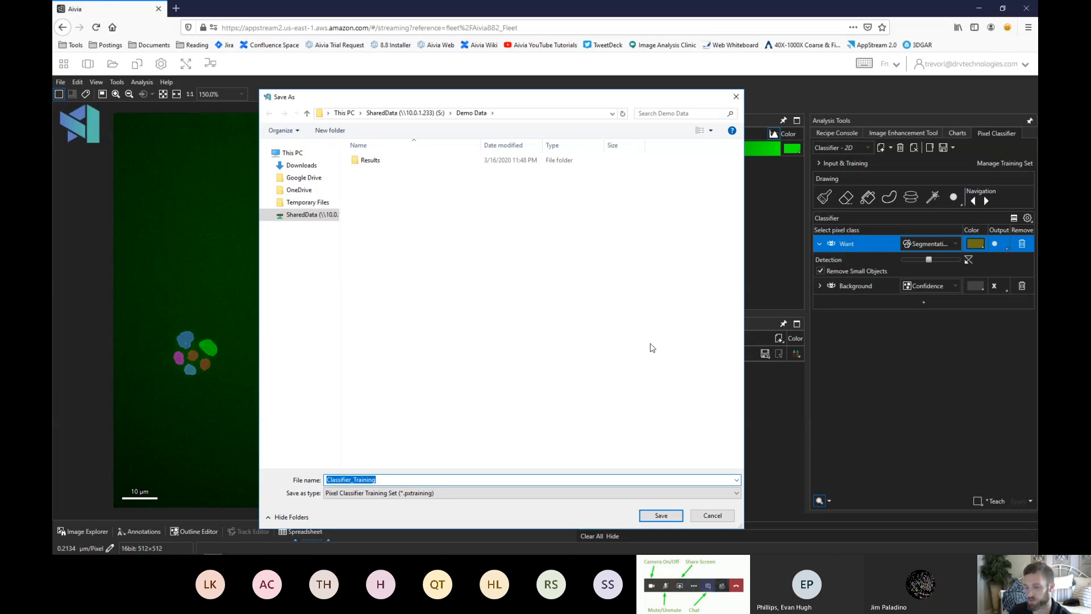
pyautogui.click(713, 515)
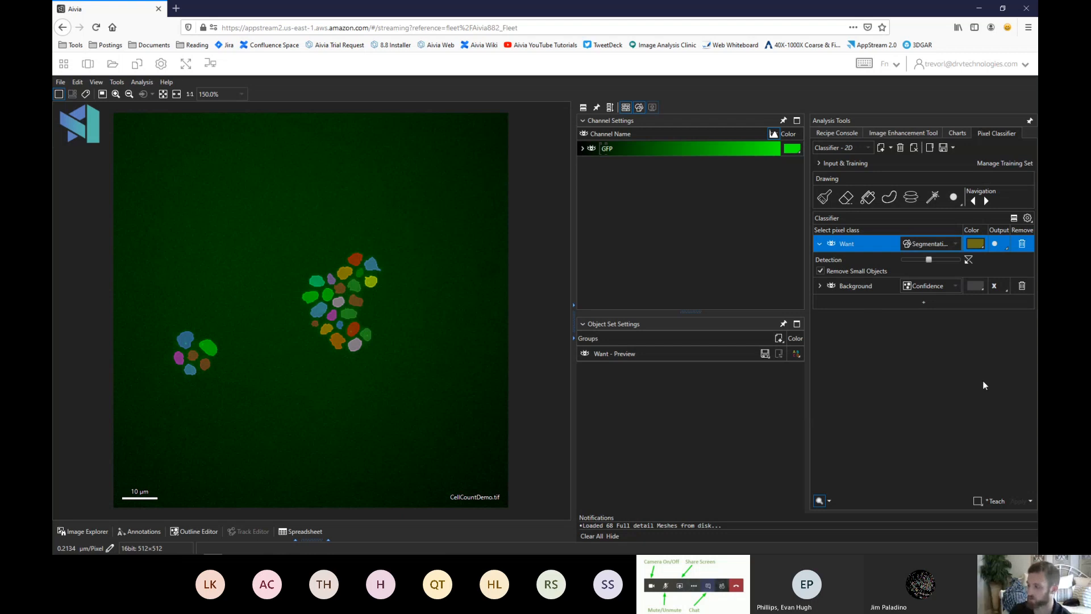
# Teach the classifier from the current annotations, and open the save dialog once more before cancelling it
pyautogui.click(995, 500)
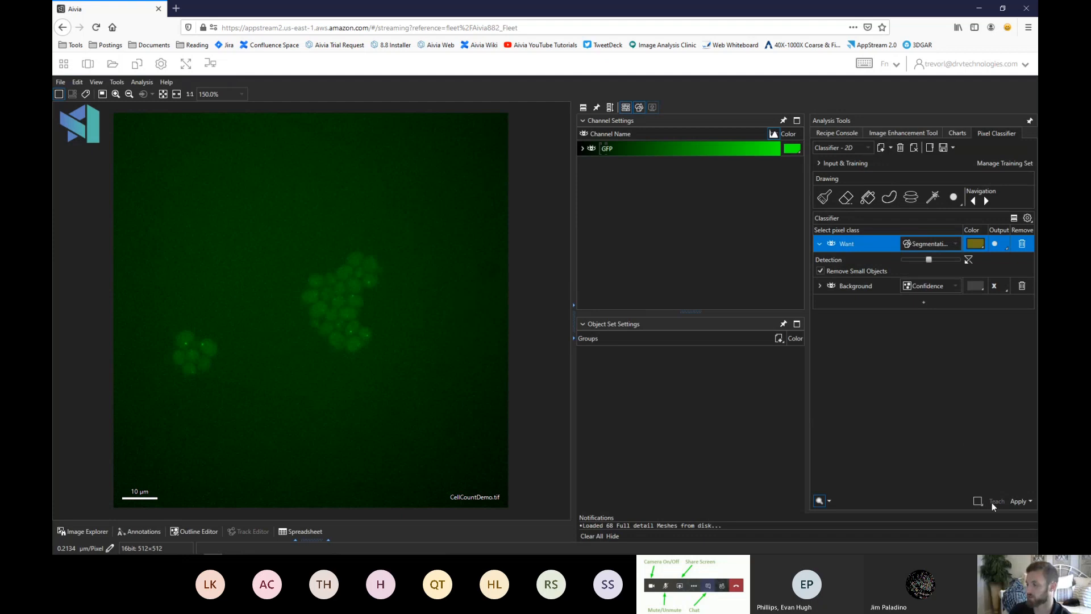
pyautogui.click(943, 147)
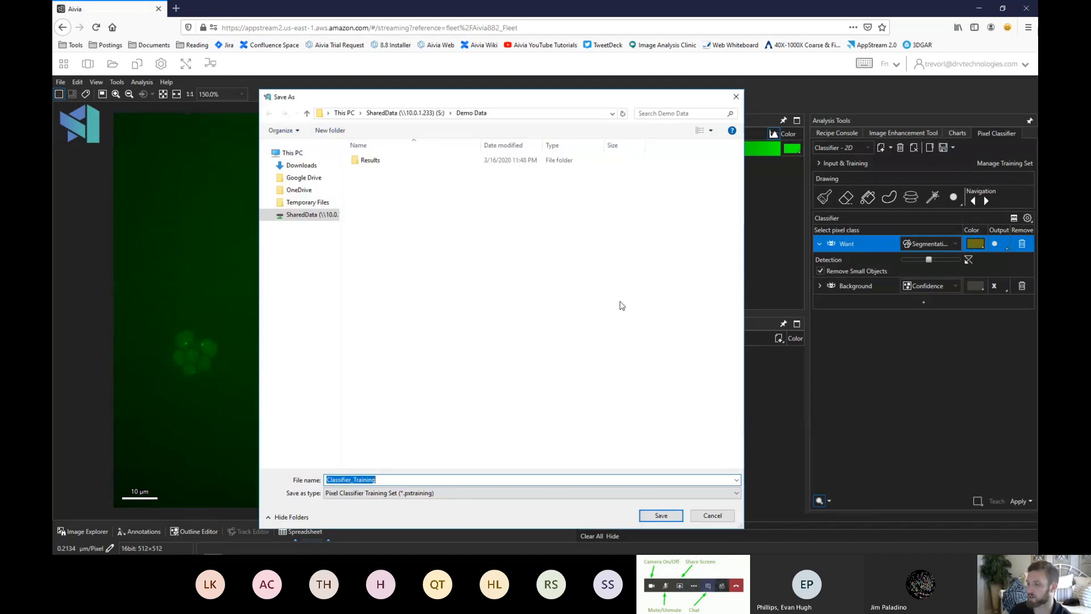
pyautogui.click(704, 517)
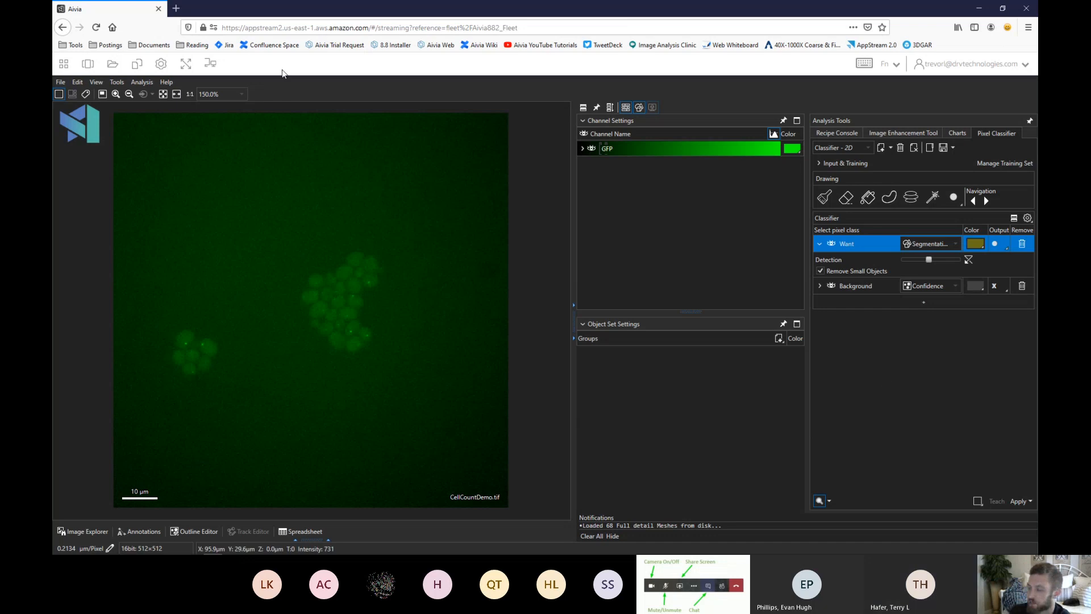
# Open the CellProDemo image from the Demo Data folder
pyautogui.click(61, 83)
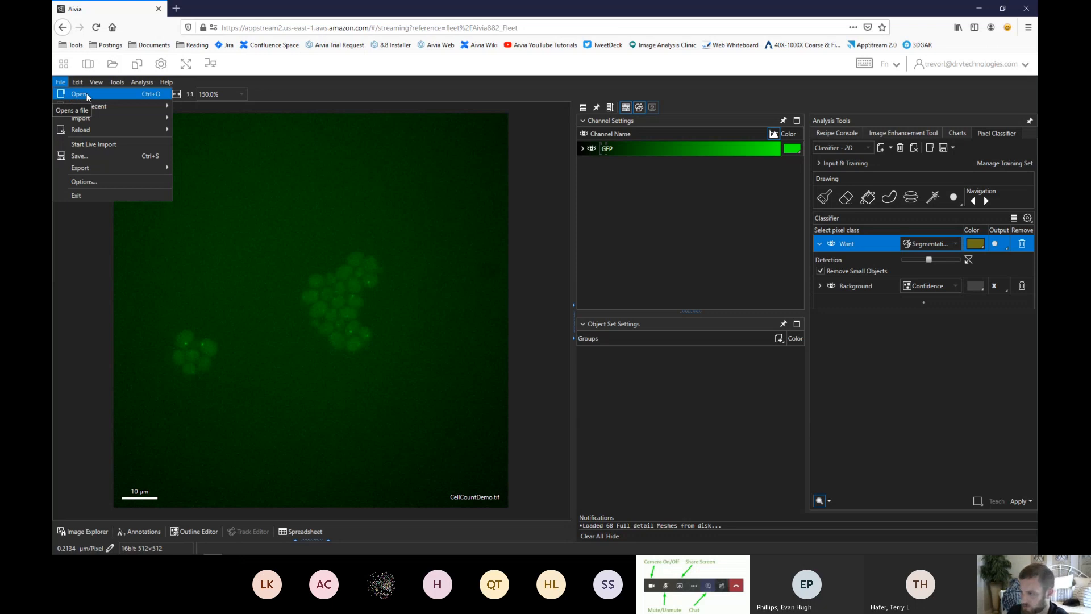
pyautogui.click(87, 96)
pyautogui.click(62, 83)
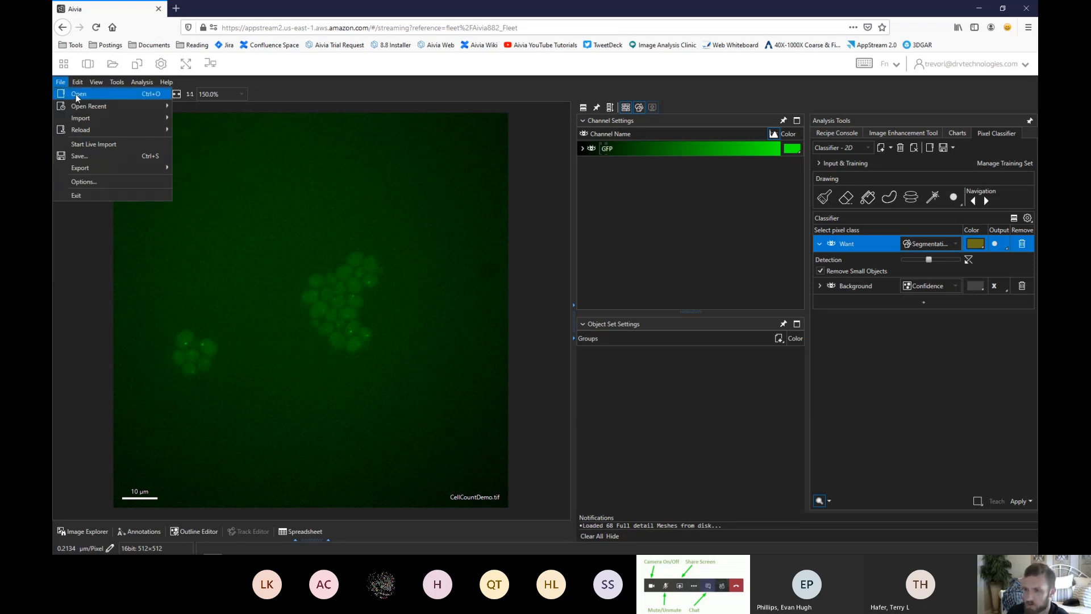
pyautogui.click(80, 95)
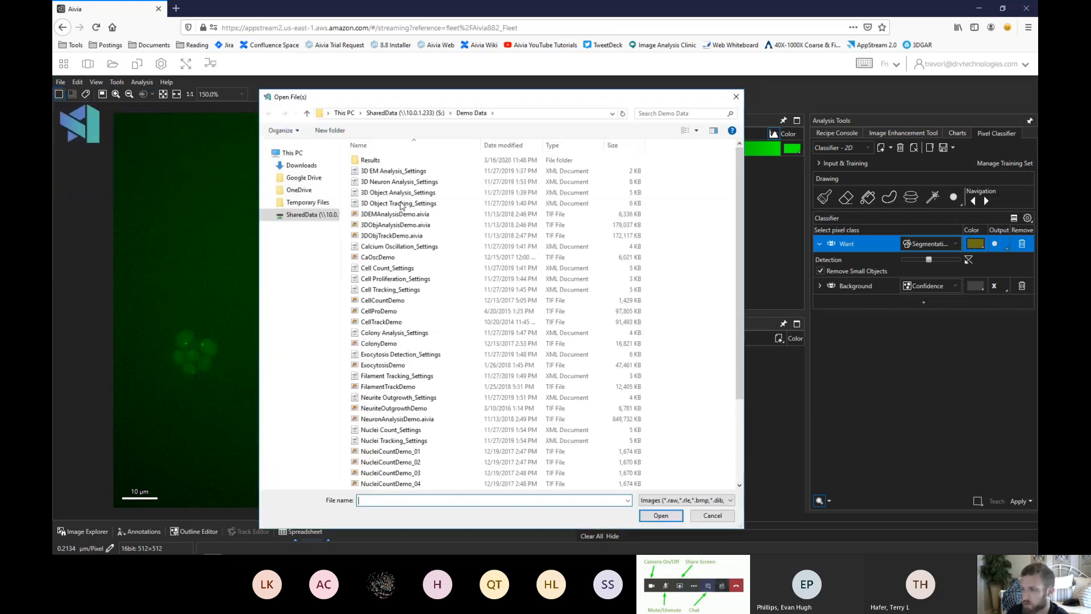
pyautogui.doubleClick(393, 312)
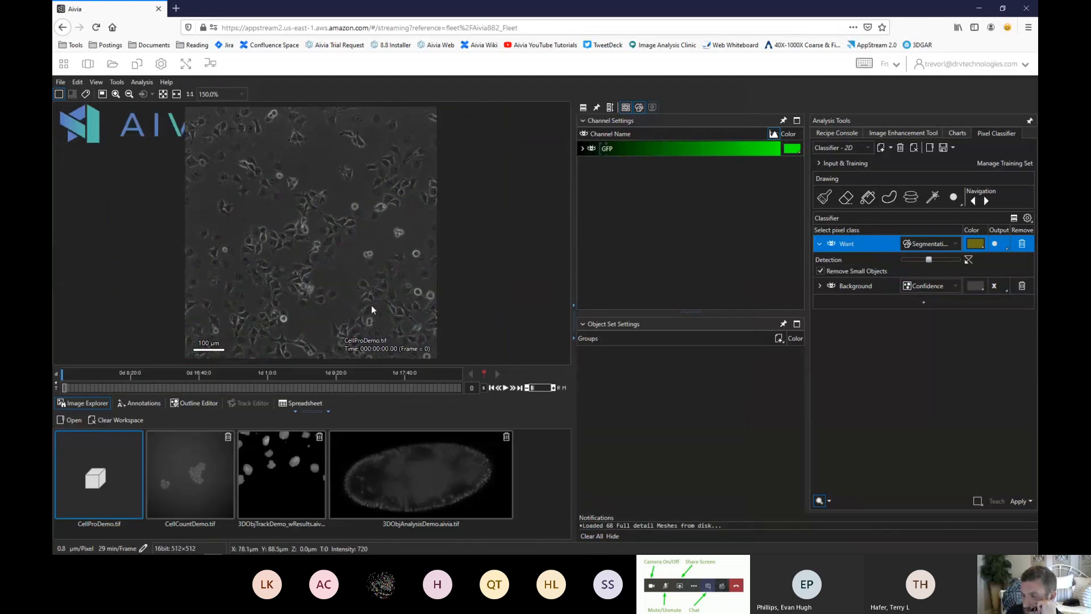
# Browse the Demo Data folder for another example image and cancel the file selection
pyautogui.click(60, 82)
pyautogui.click(78, 94)
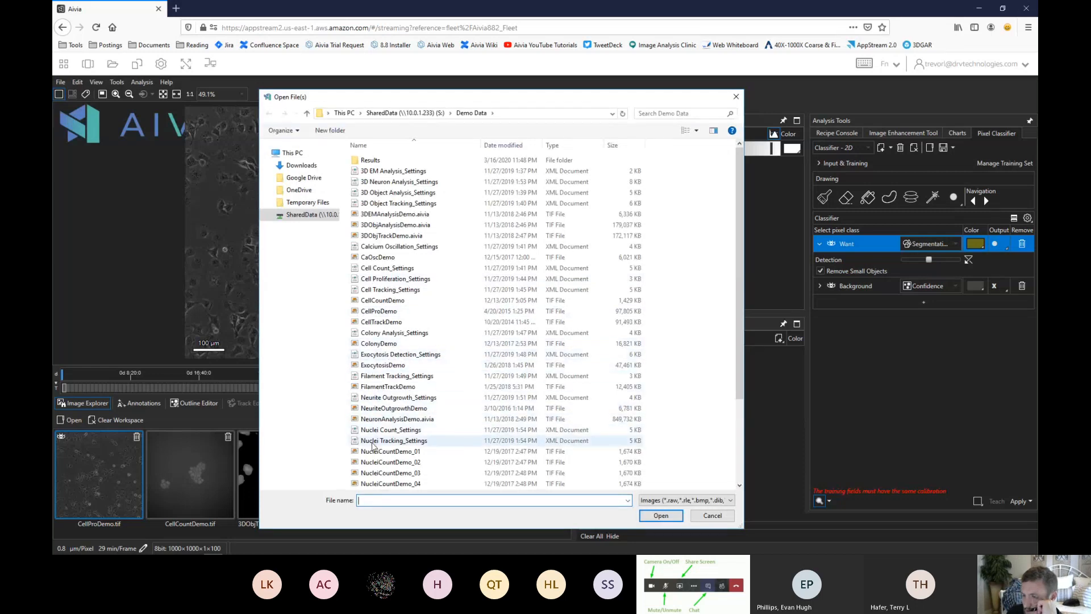
pyautogui.scroll(-2, 373, 437)
pyautogui.scroll(-1, 374, 441)
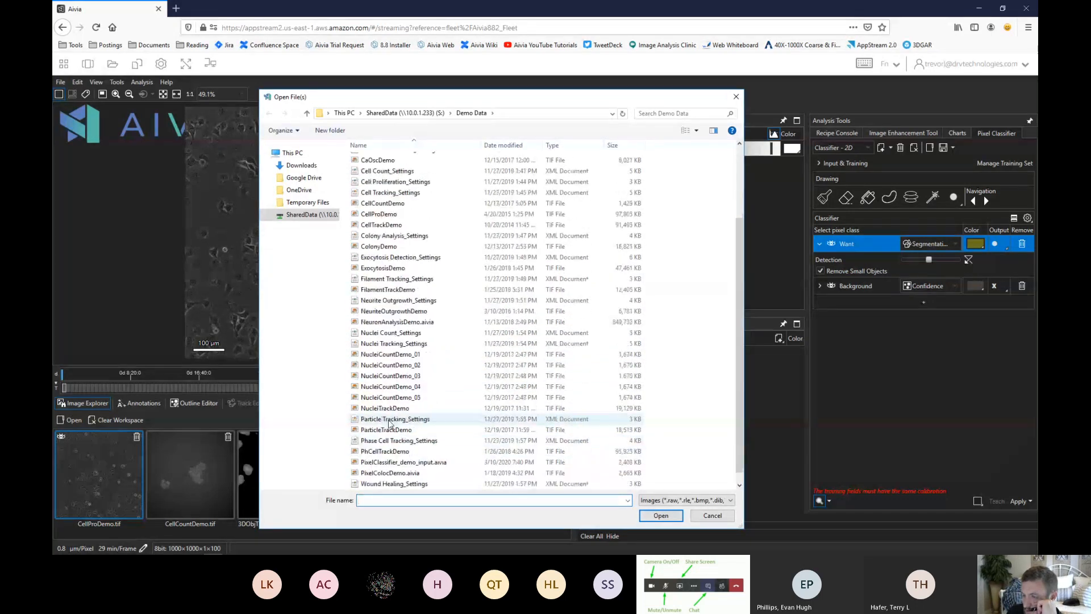
pyautogui.scroll(-1, 396, 432)
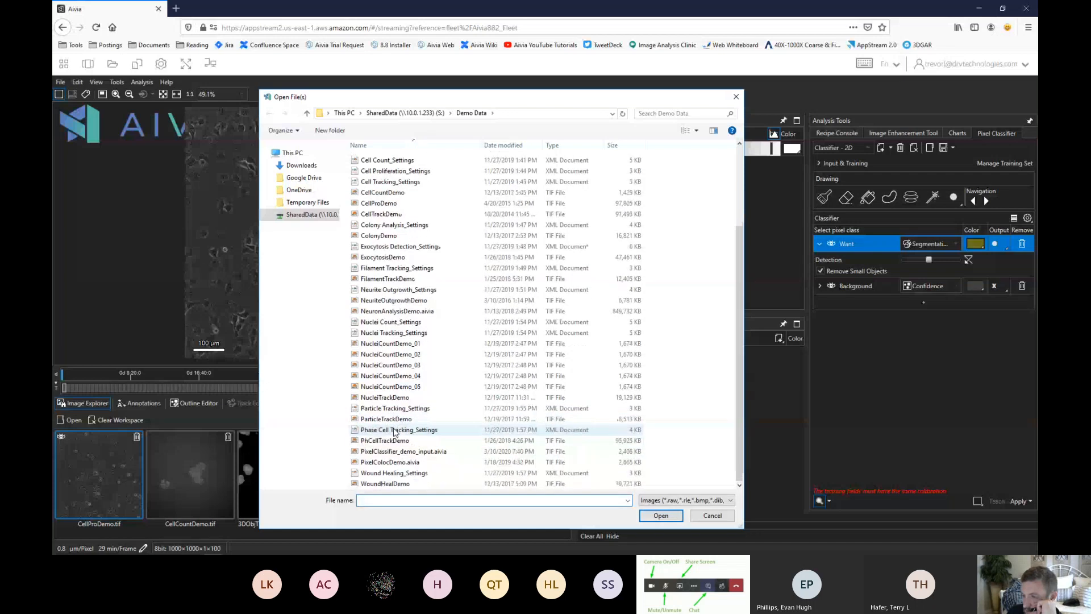
pyautogui.scroll(4, 395, 432)
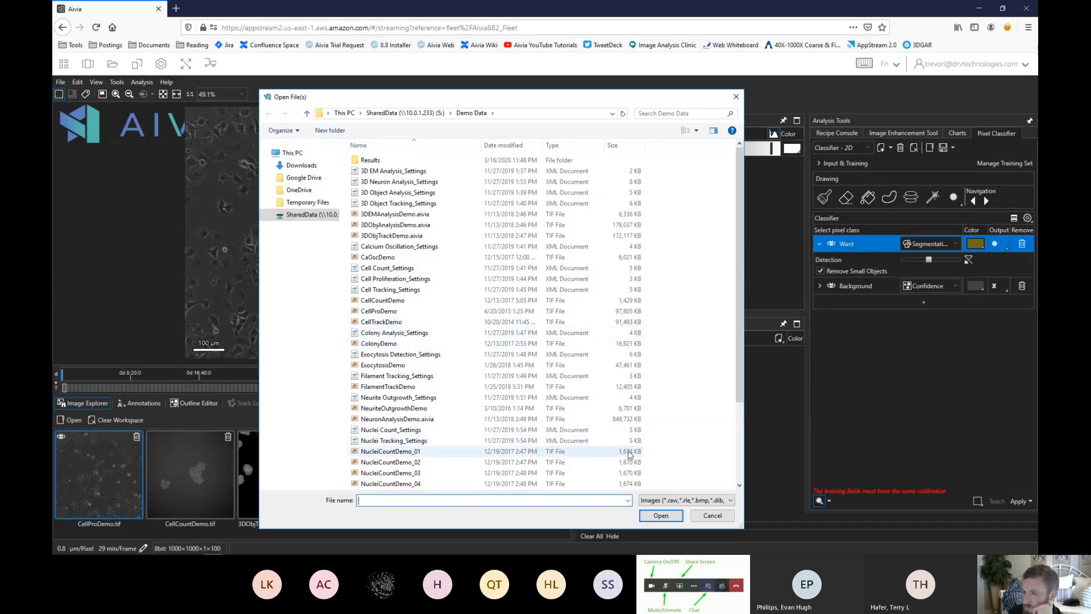
pyautogui.click(712, 515)
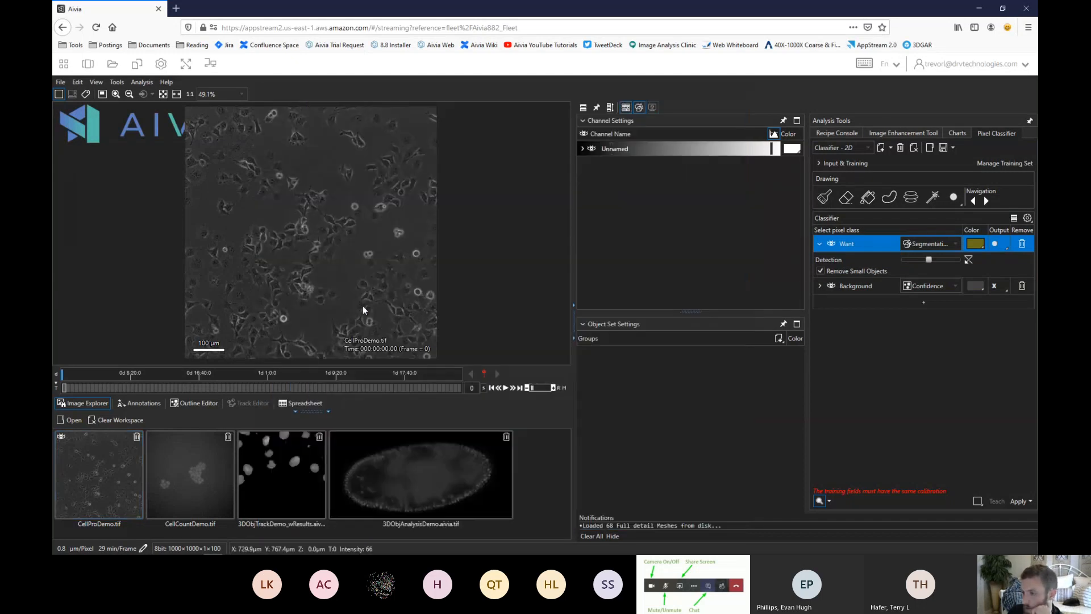
# Collapse the image explorer area, and create a new 2D pixel classifier with a third pixel class for CellProDemo
pyautogui.click(310, 411)
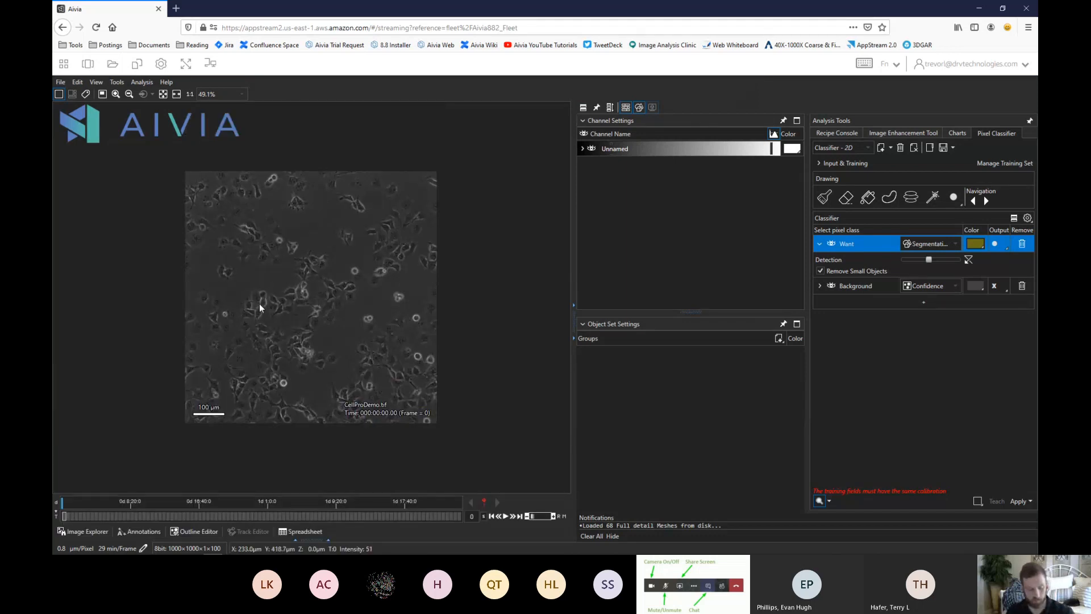
pyautogui.scroll(5, 259, 308)
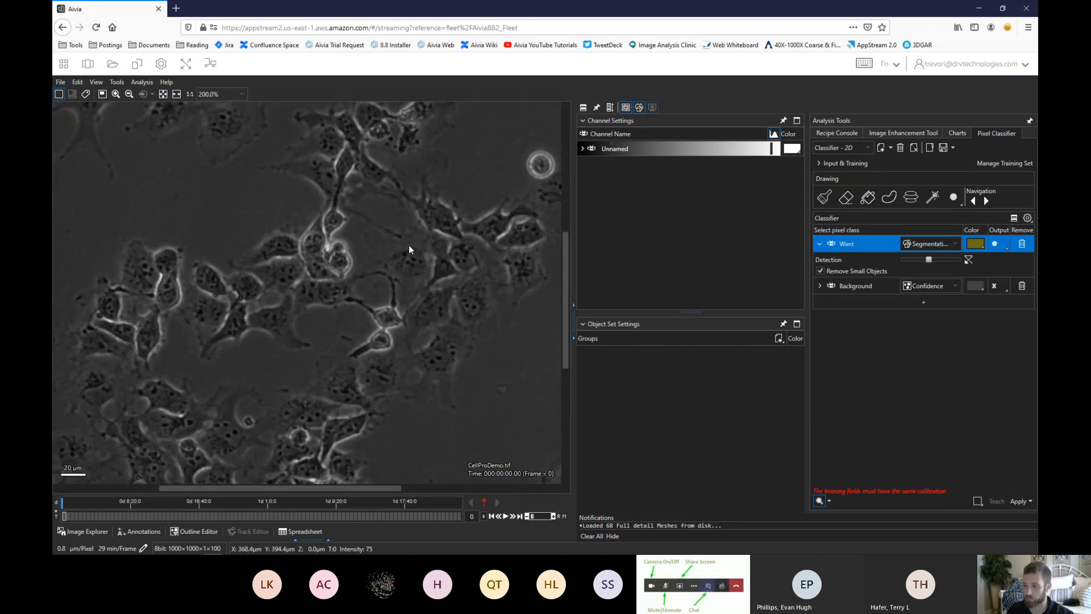
pyautogui.moveTo(374, 262); pyautogui.dragTo(126, 263)
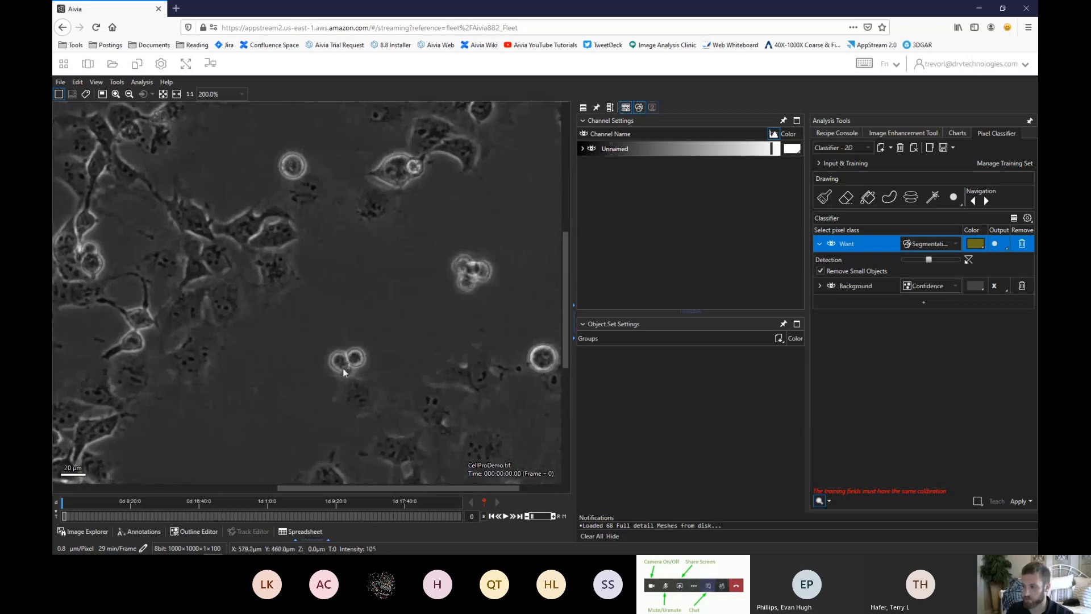
pyautogui.moveTo(390, 343); pyautogui.dragTo(283, 324)
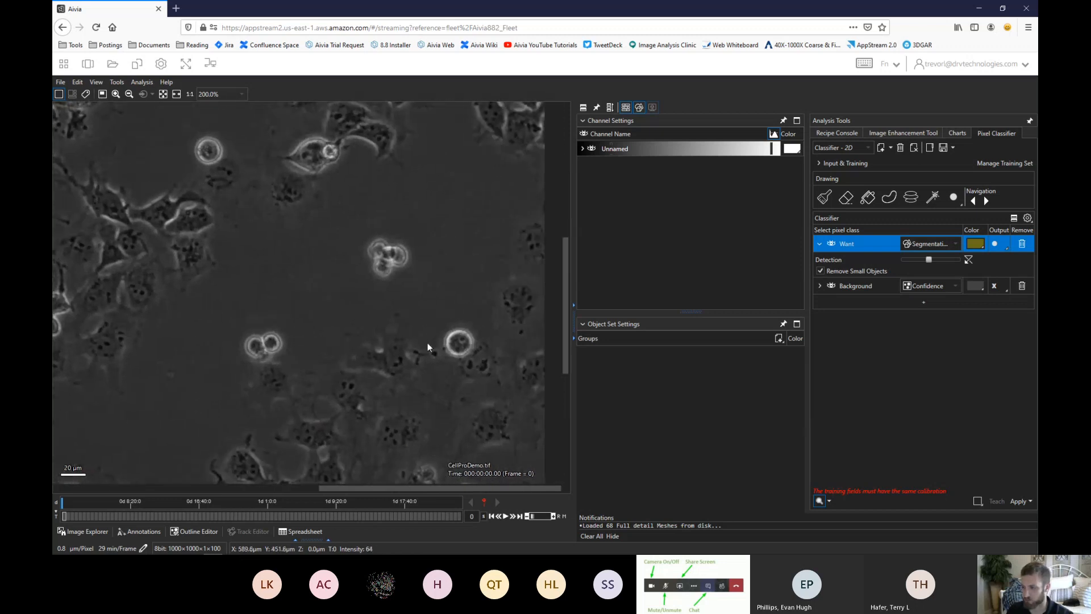
pyautogui.moveTo(358, 294); pyautogui.dragTo(446, 395)
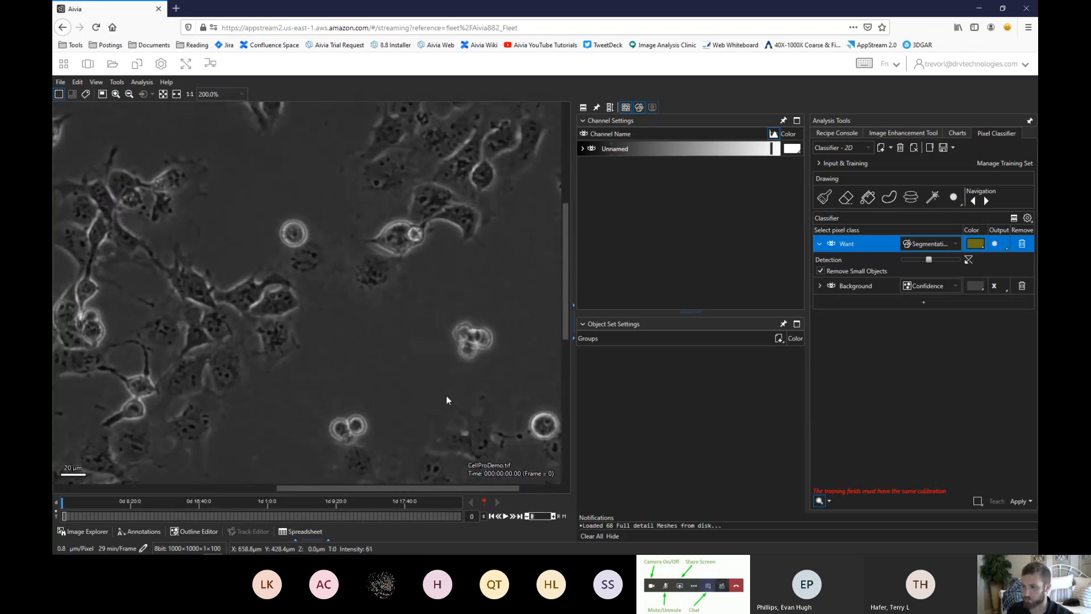
pyautogui.moveTo(392, 368); pyautogui.dragTo(370, 348)
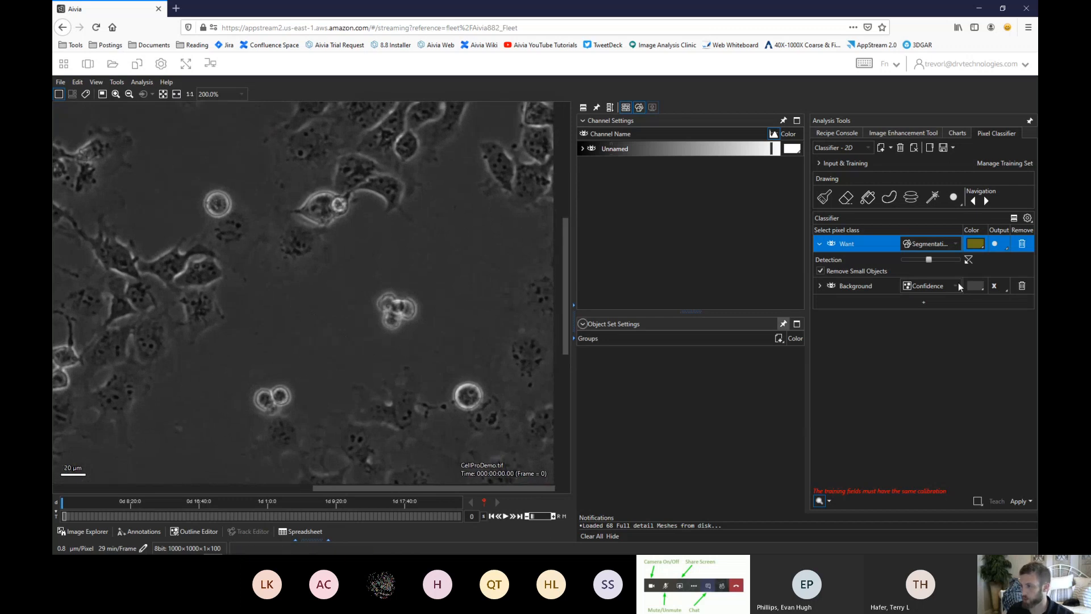
pyautogui.click(883, 148)
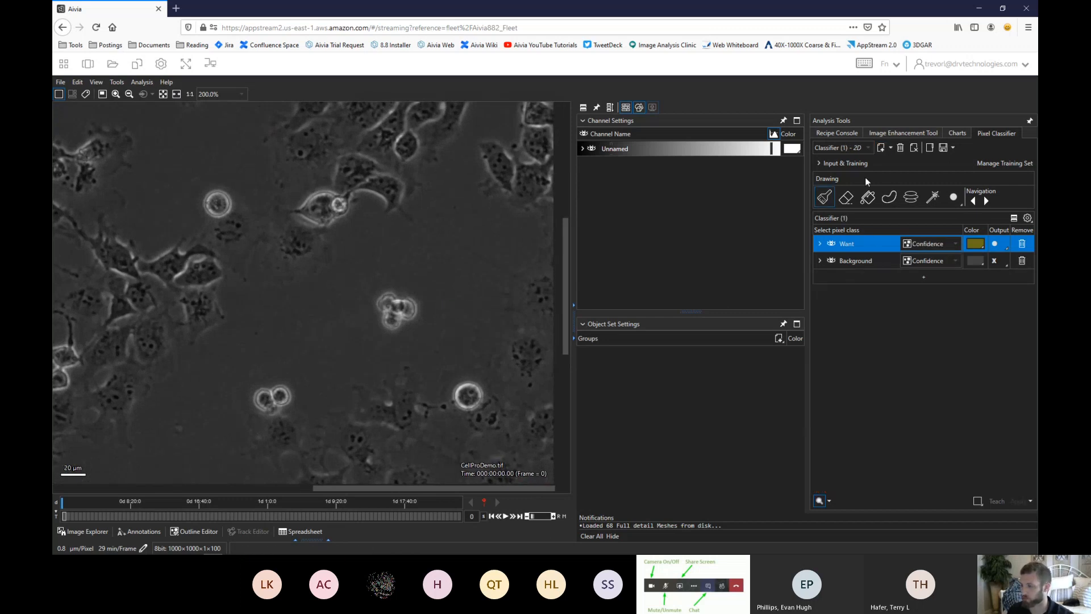
pyautogui.click(883, 279)
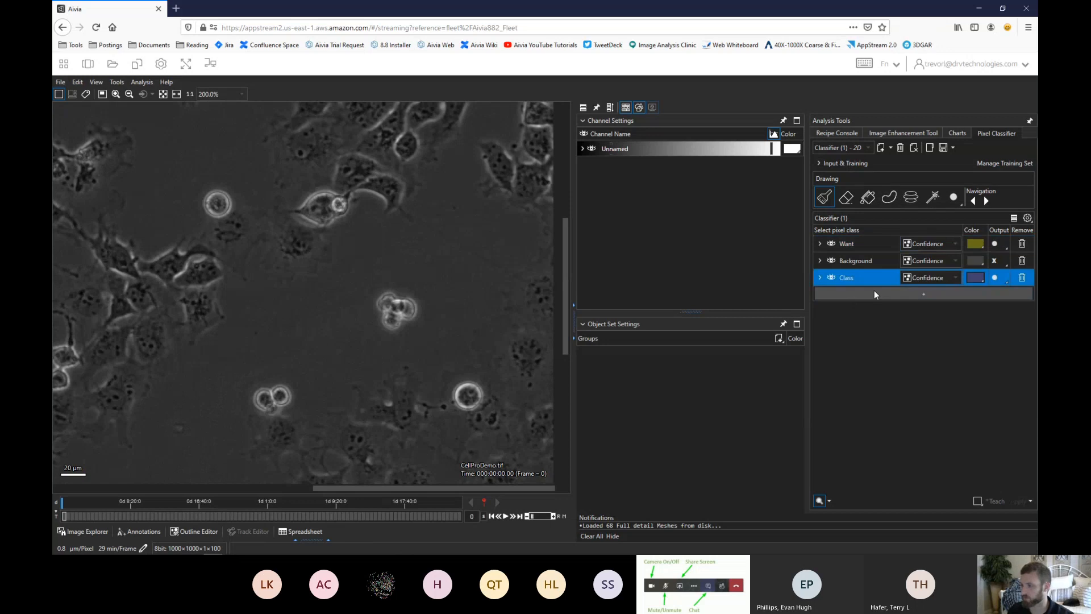
# Outline a freehand Background region that encloses the bright round cells and a few flat cells
pyautogui.click(866, 260)
pyautogui.click(887, 198)
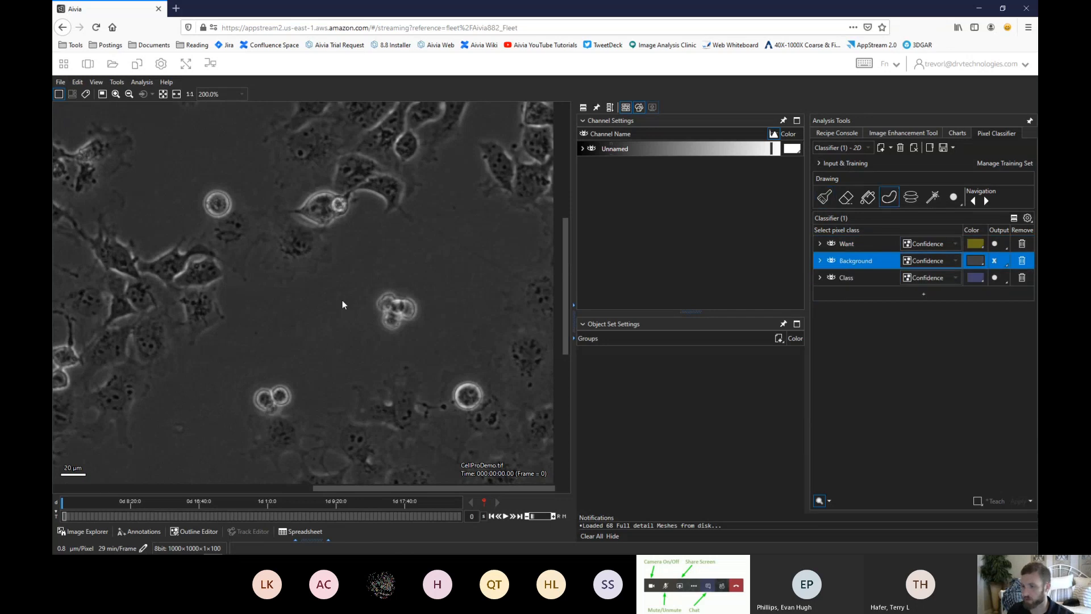
pyautogui.moveTo(271, 261)
pyautogui.mouseDown()
pyautogui.moveTo(254, 189)
pyautogui.moveTo(199, 180)
pyautogui.moveTo(193, 198)
pyautogui.moveTo(217, 255)
pyautogui.moveTo(191, 261)
pyautogui.moveTo(171, 287)
pyautogui.moveTo(185, 342)
pyautogui.moveTo(244, 425)
pyautogui.moveTo(299, 408)
pyautogui.moveTo(325, 319)
pyautogui.mouseUp()
# Paint the three bright round cells inside the outlined region as the third class, using an enlarged brush
pyautogui.click(871, 275)
pyautogui.click(827, 199)
pyautogui.keyDown('ctrl'); pyautogui.scroll(4, 226, 203); pyautogui.keyUp('ctrl')
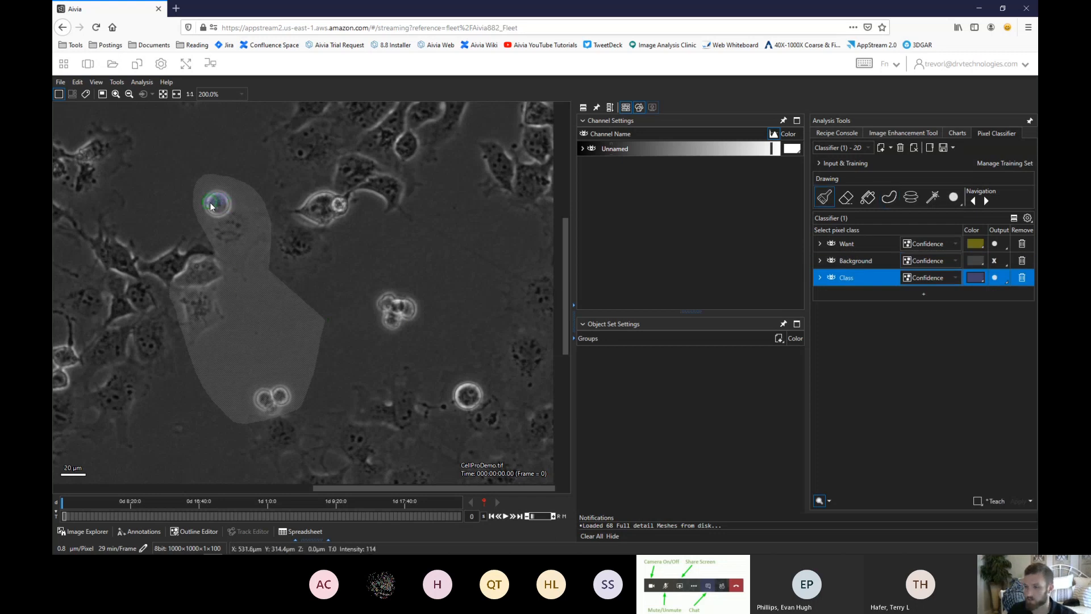
pyautogui.click(225, 199)
pyautogui.click(278, 394)
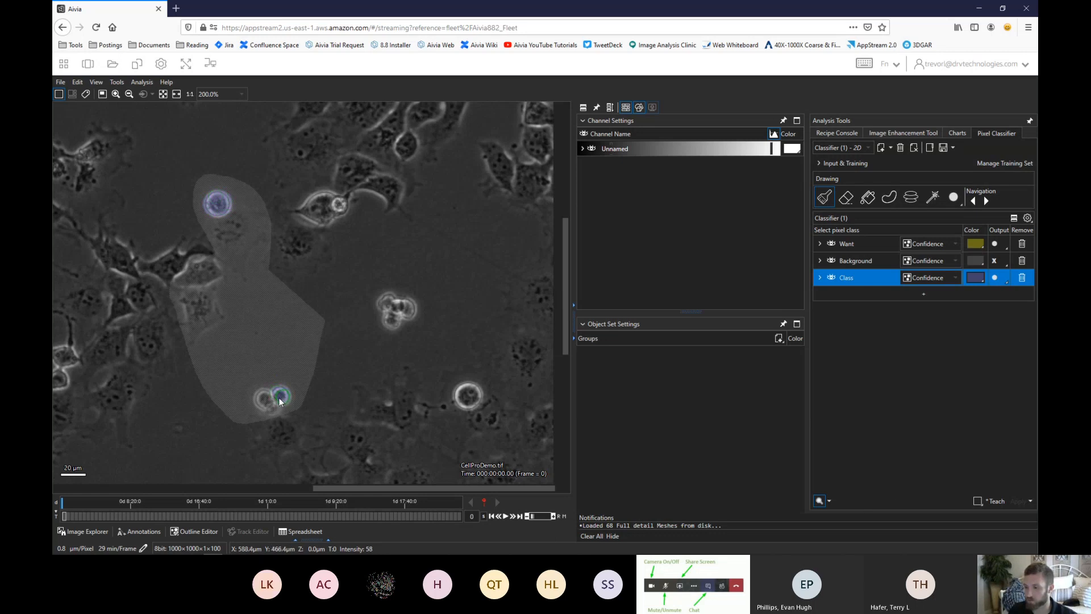
pyautogui.click(264, 398)
# Paint the darker flat cells inside the outlined region as the Want class
pyautogui.click(845, 244)
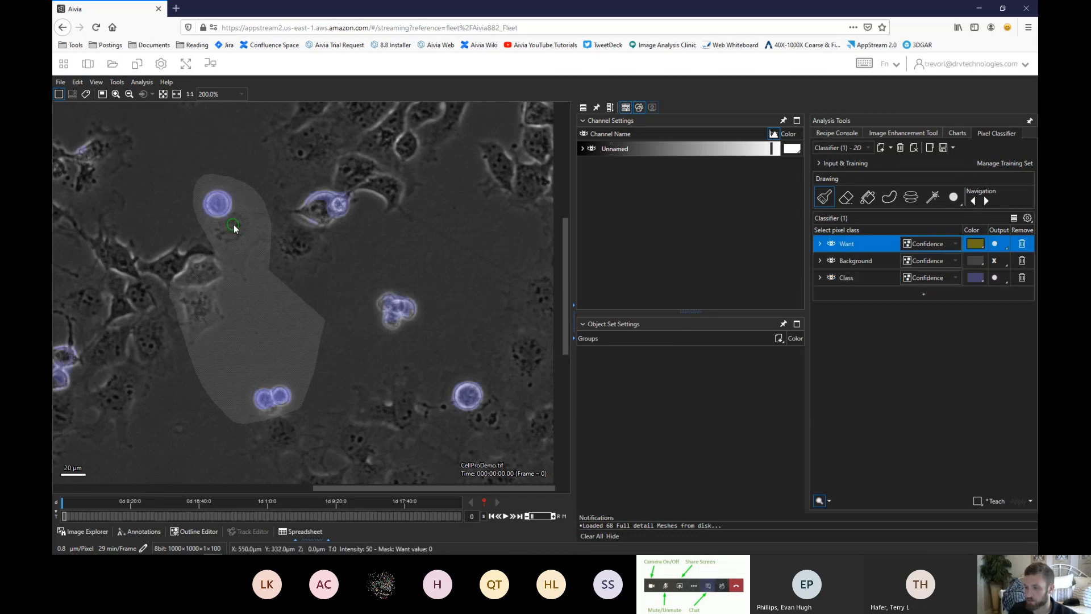
pyautogui.moveTo(231, 234); pyautogui.dragTo(234, 222)
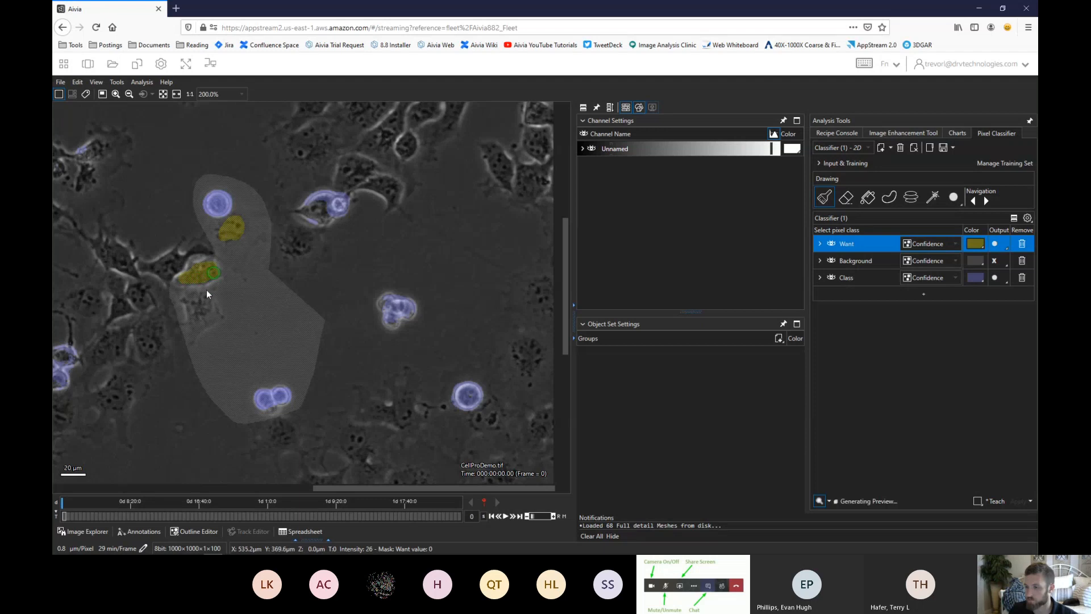
pyautogui.moveTo(203, 297); pyautogui.dragTo(203, 312)
# Show the classification preview across the whole CellProDemo image, and expand the image explorer area again
pyautogui.scroll(-2, 338, 309)
pyautogui.scroll(-2, 337, 309)
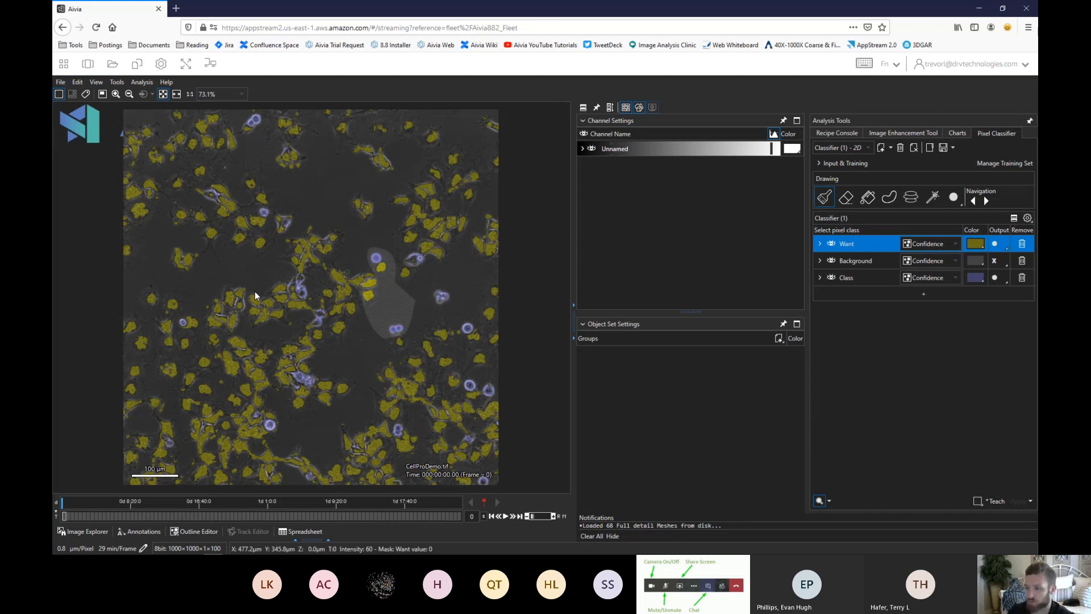
pyautogui.click(81, 532)
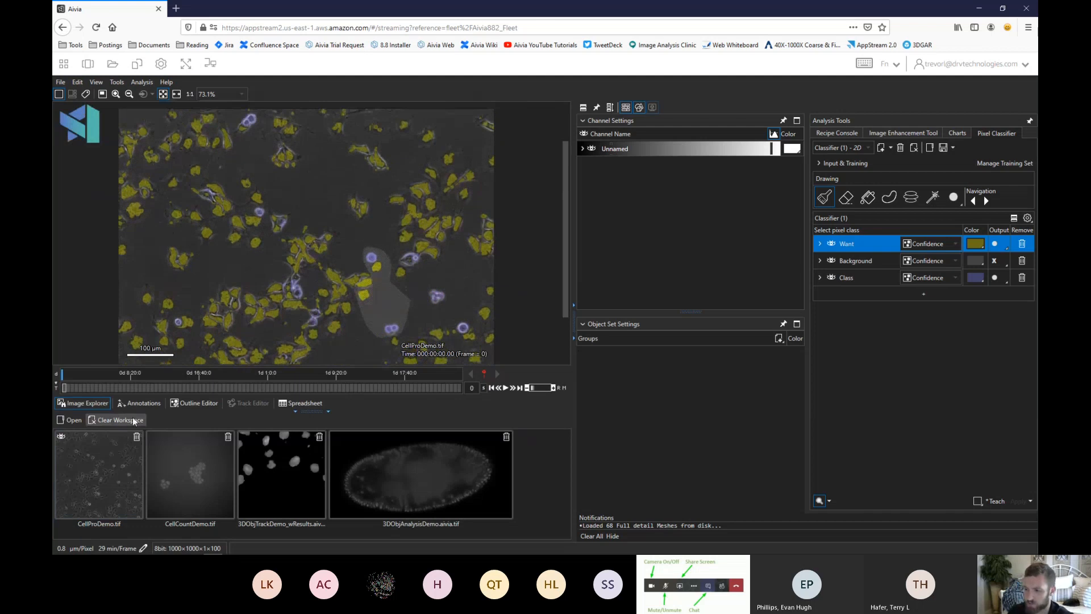
# Open 3DObjTrackDemo_wResults in 3D, hide Ortho Plane 1, and orient the volume so its nuclei and tracked objects show
pyautogui.doubleClick(263, 494)
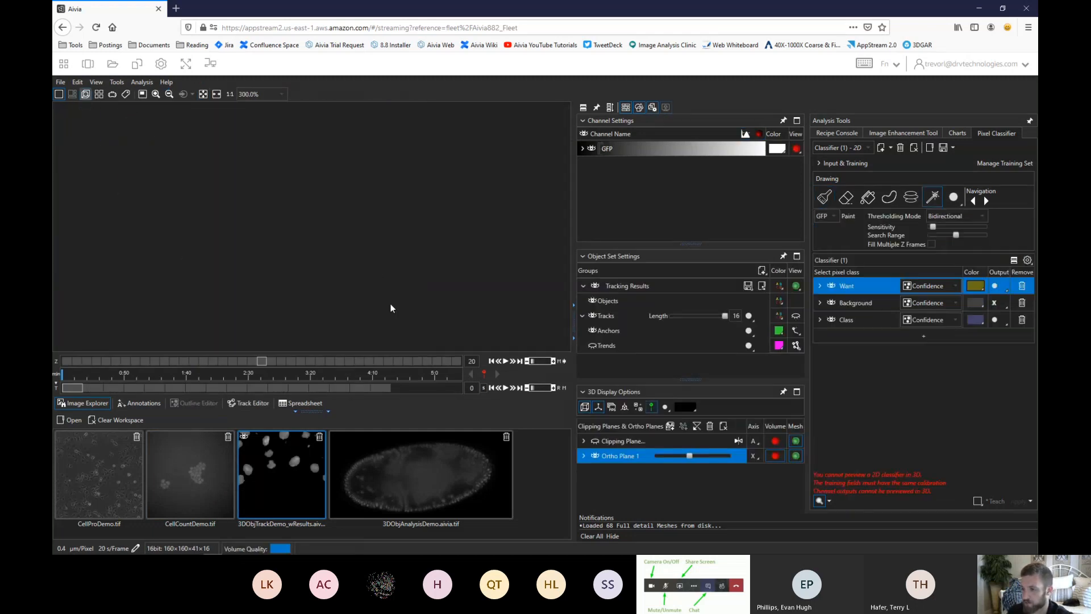
pyautogui.moveTo(410, 313); pyautogui.dragTo(485, 285)
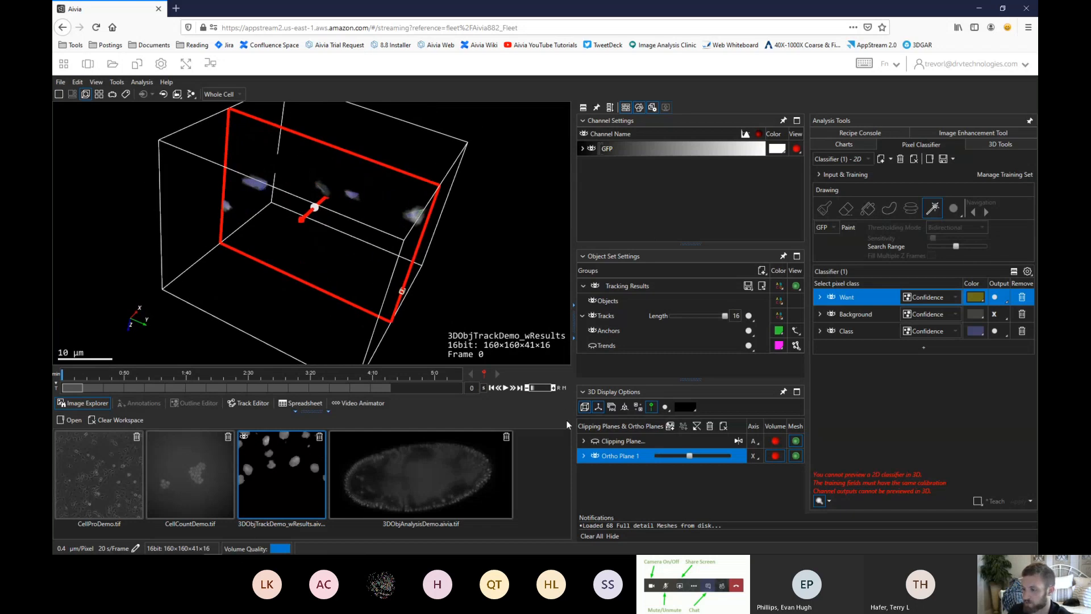
pyautogui.click(595, 456)
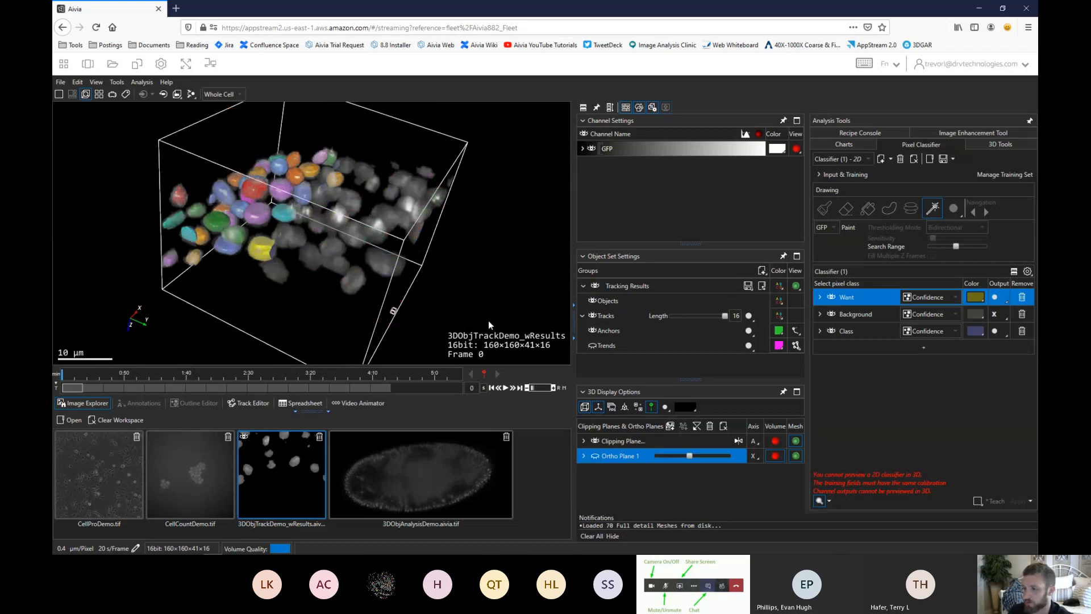
pyautogui.moveTo(444, 317); pyautogui.dragTo(471, 312)
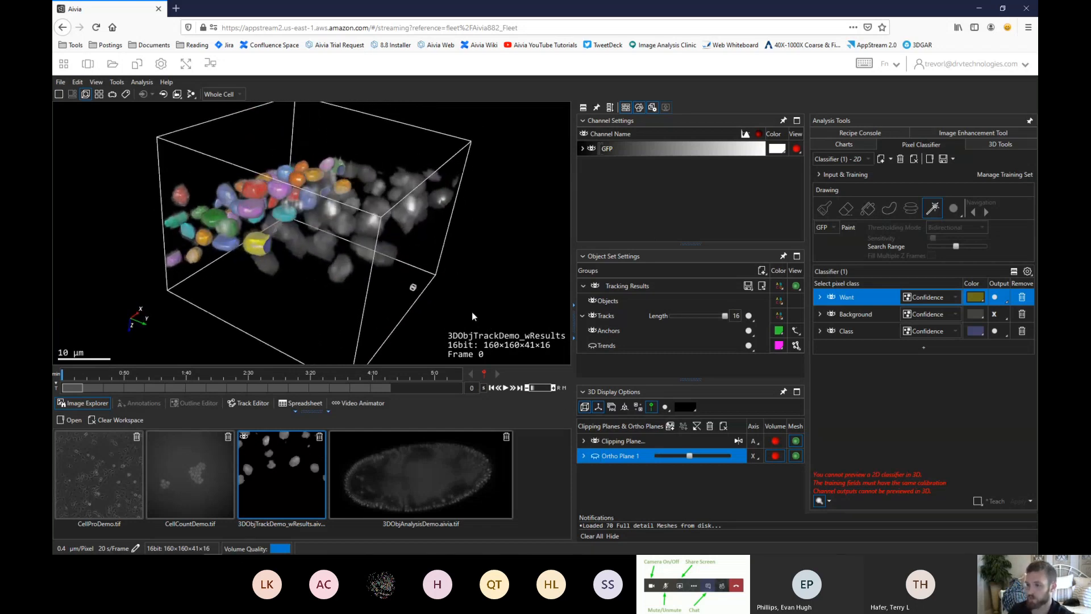
pyautogui.moveTo(384, 308); pyautogui.dragTo(465, 232)
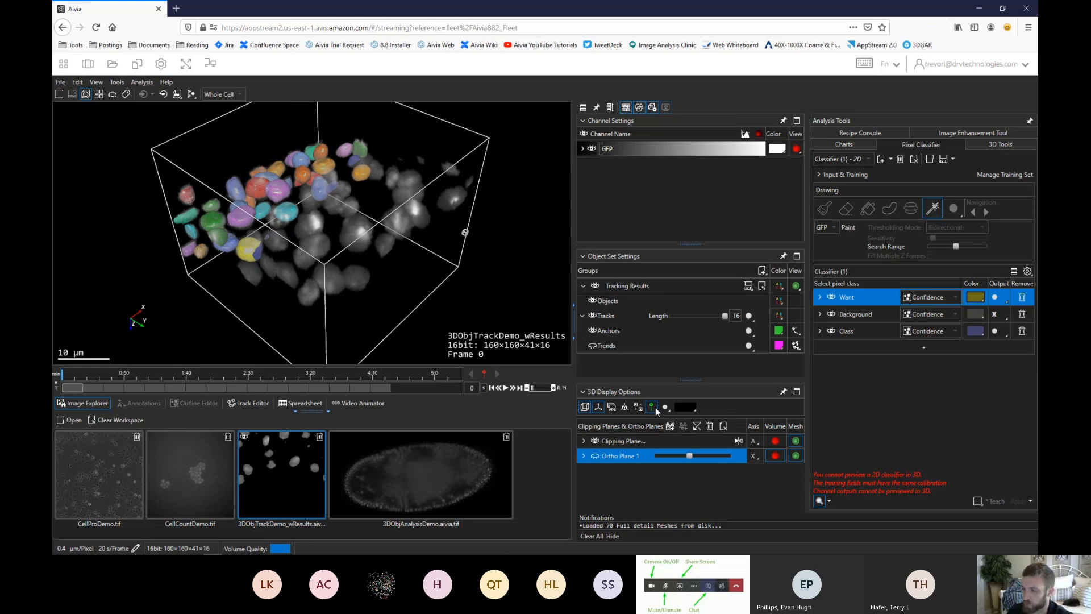
# Capture the first Video Animator keyframe from an angled view of the clipped volume
pyautogui.click(347, 403)
pyautogui.moveTo(379, 326); pyautogui.dragTo(352, 344)
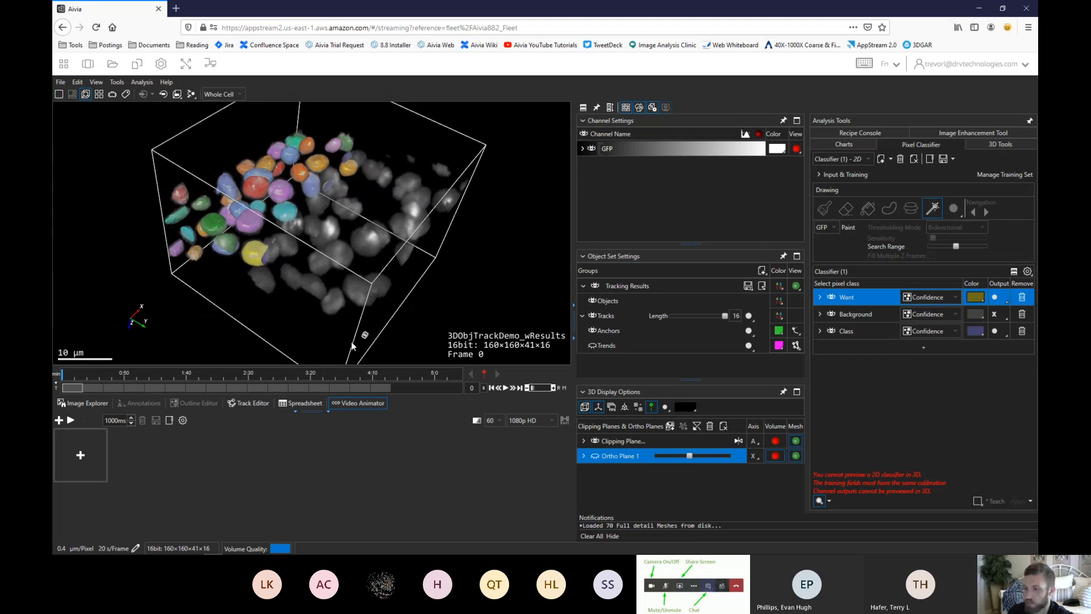
pyautogui.click(77, 457)
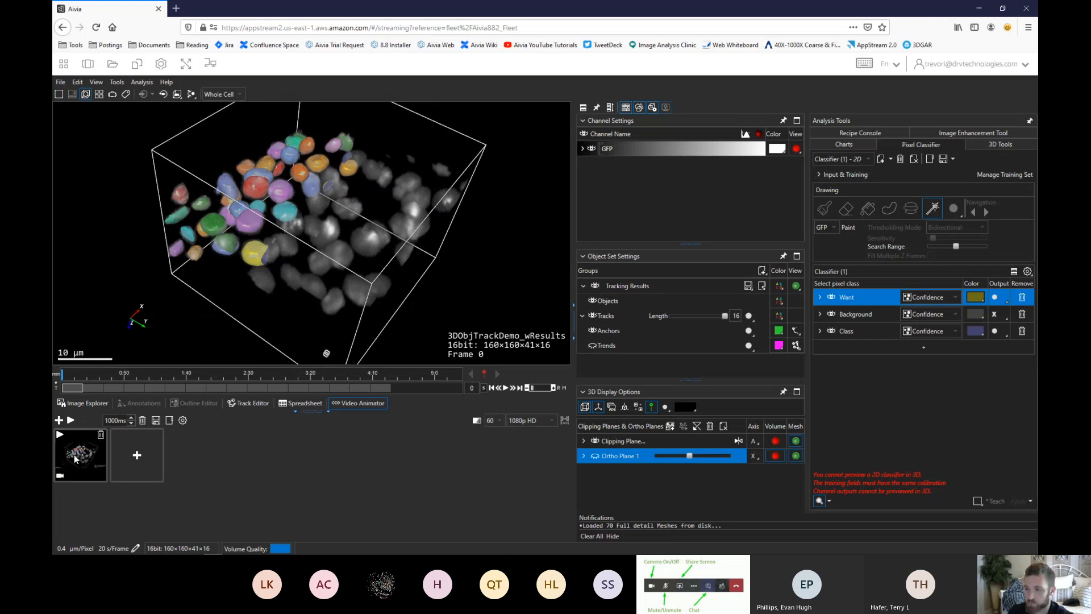
# Shift the clipping plane towards the far side of the volume to reveal most of the colored object meshes
pyautogui.moveTo(229, 347); pyautogui.dragTo(238, 370)
pyautogui.moveTo(694, 456); pyautogui.dragTo(698, 456)
pyautogui.click(645, 442)
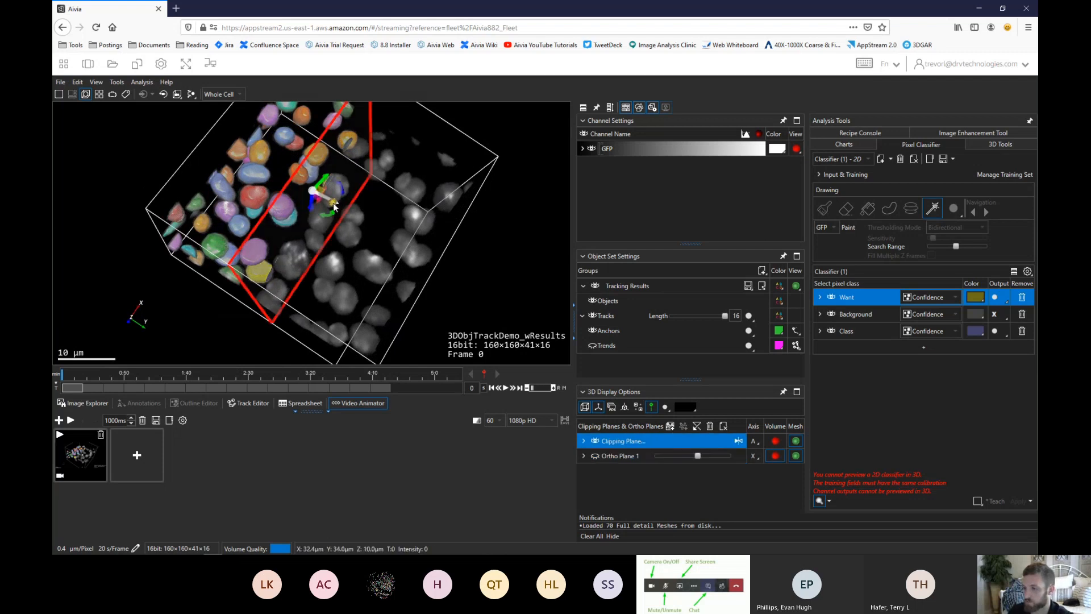
pyautogui.moveTo(334, 205); pyautogui.dragTo(433, 258)
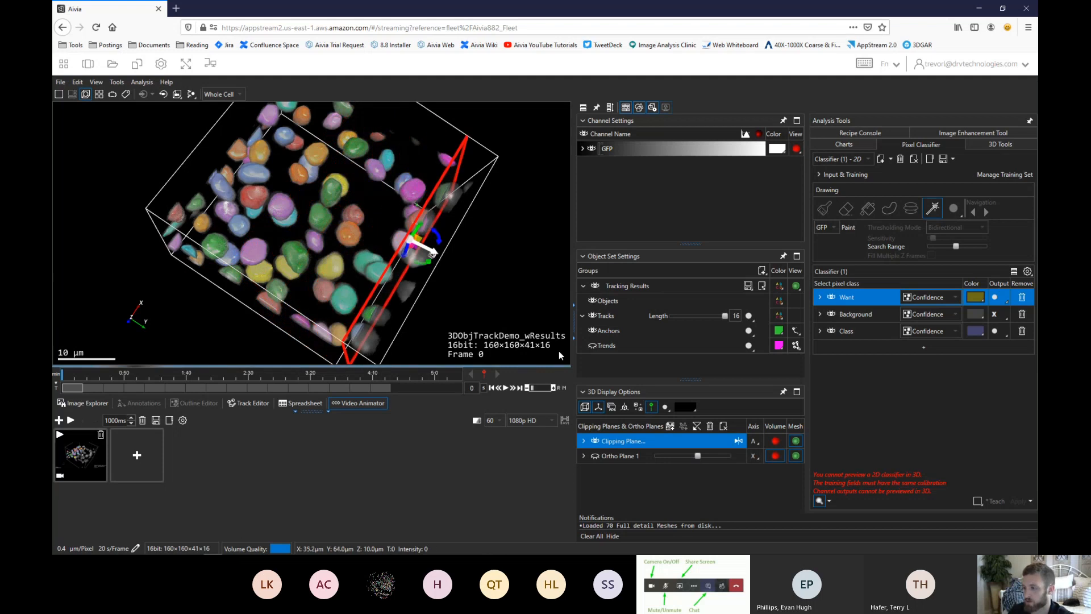
pyautogui.click(534, 189)
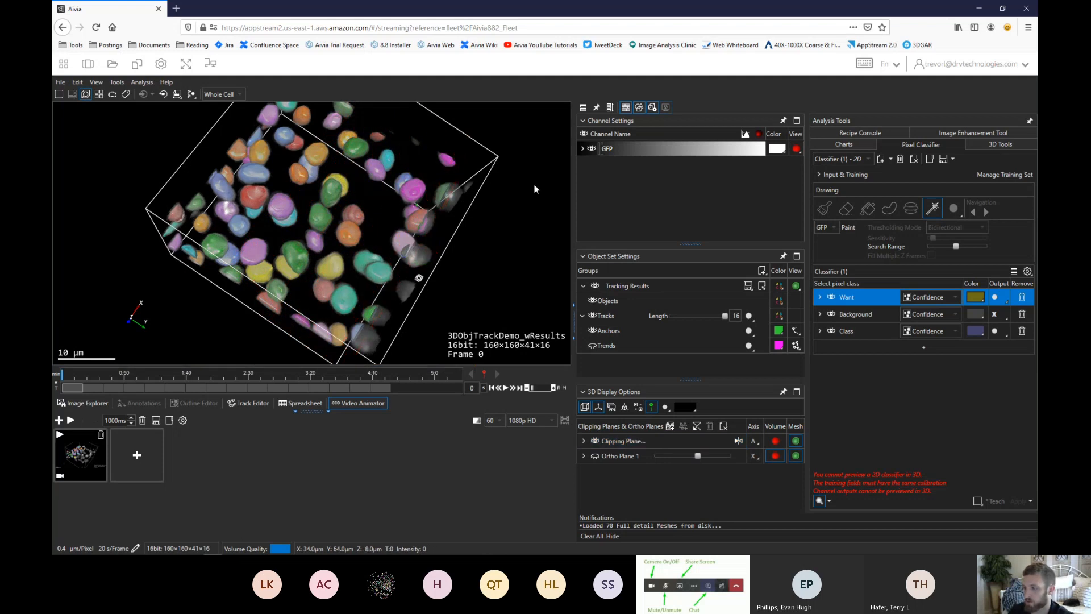
# Hide the GFP channel and capture the mesh-only view as the second animation keyframe
pyautogui.click(589, 150)
pyautogui.moveTo(491, 276); pyautogui.dragTo(506, 265)
pyautogui.click(119, 456)
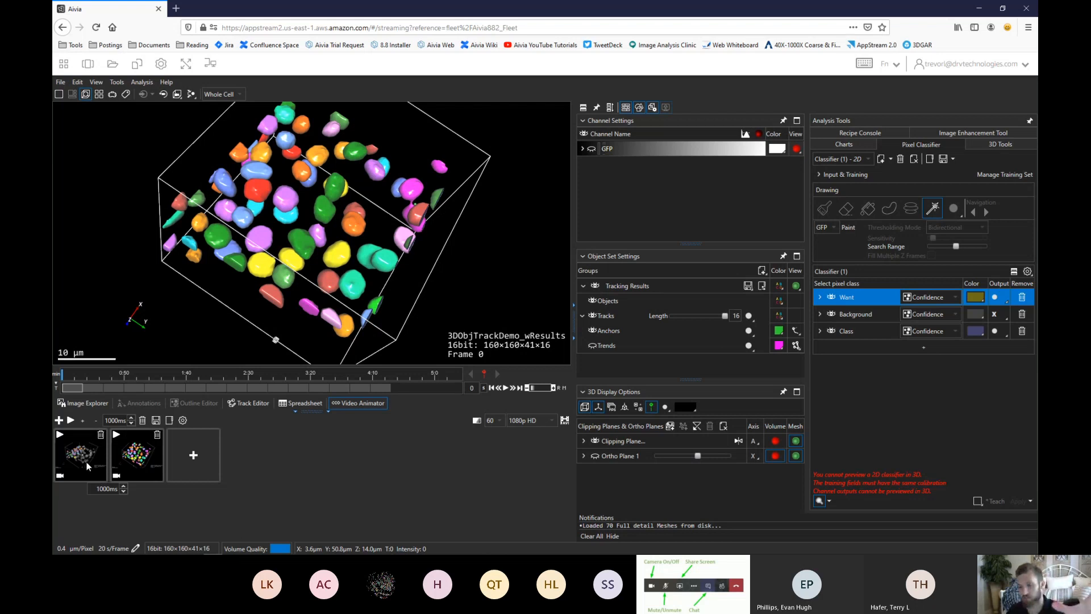
# Preview the animation between the first two keyframes
pyautogui.click(70, 420)
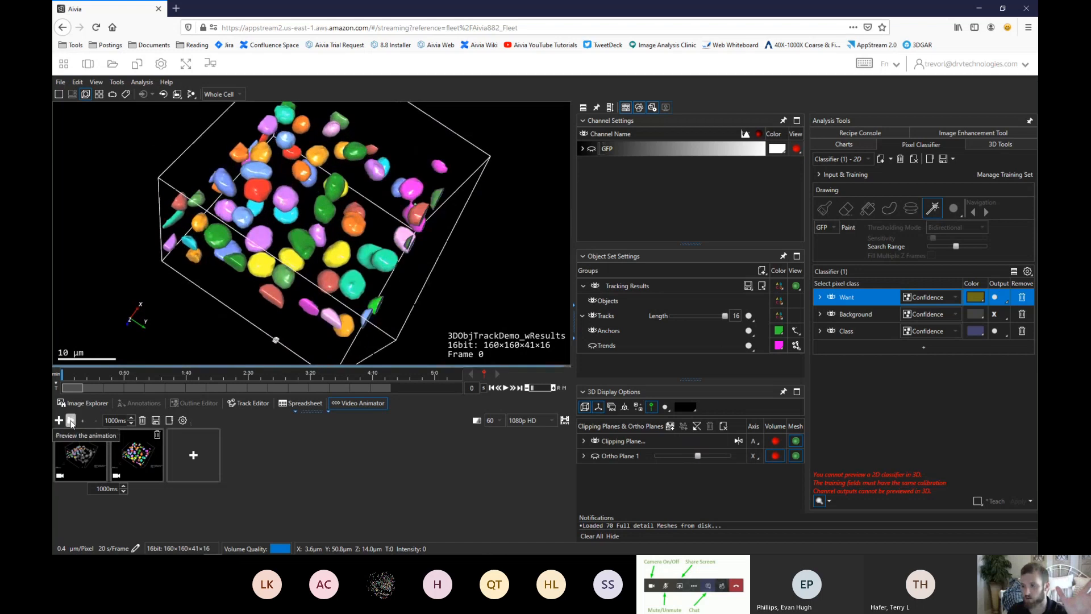
pyautogui.click(70, 421)
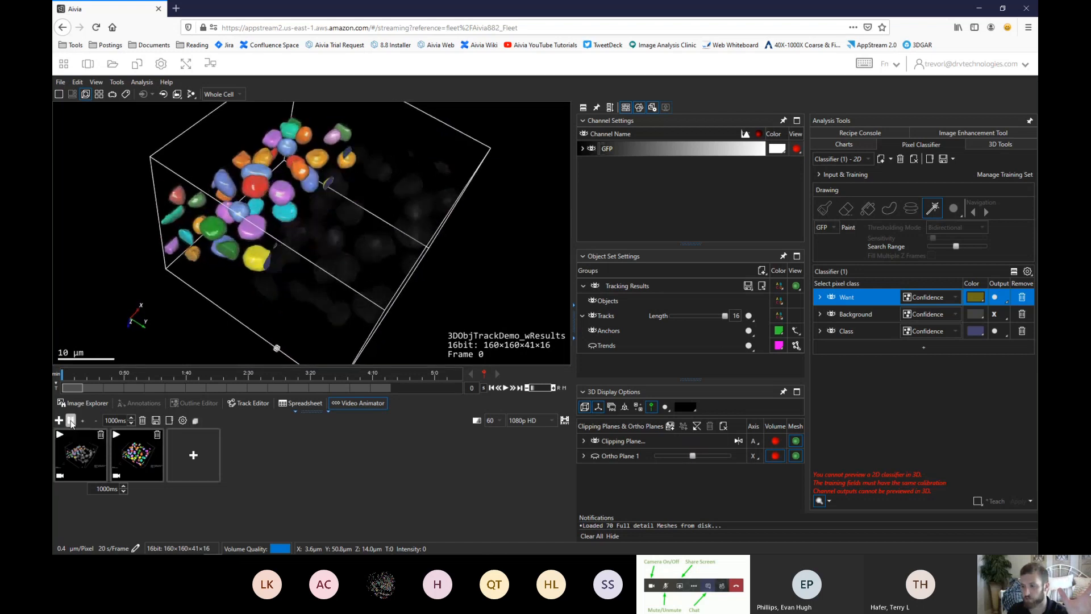
pyautogui.click(70, 421)
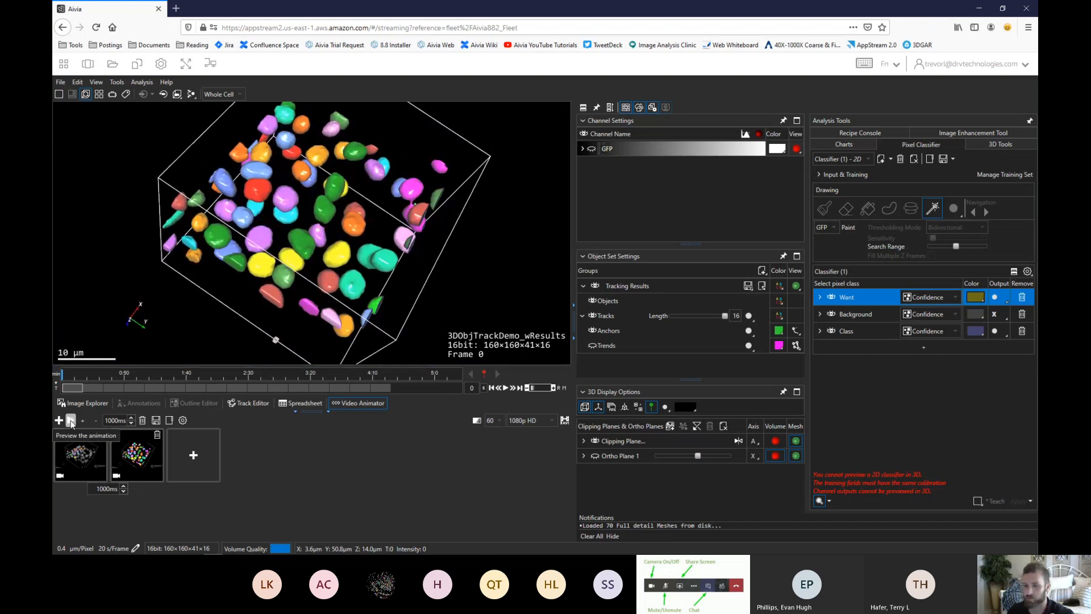
# Set the transition between the first two keyframes to 5000 ms and preview the slower animation
pyautogui.click(92, 489)
pyautogui.write('500')
pyautogui.press('Return')
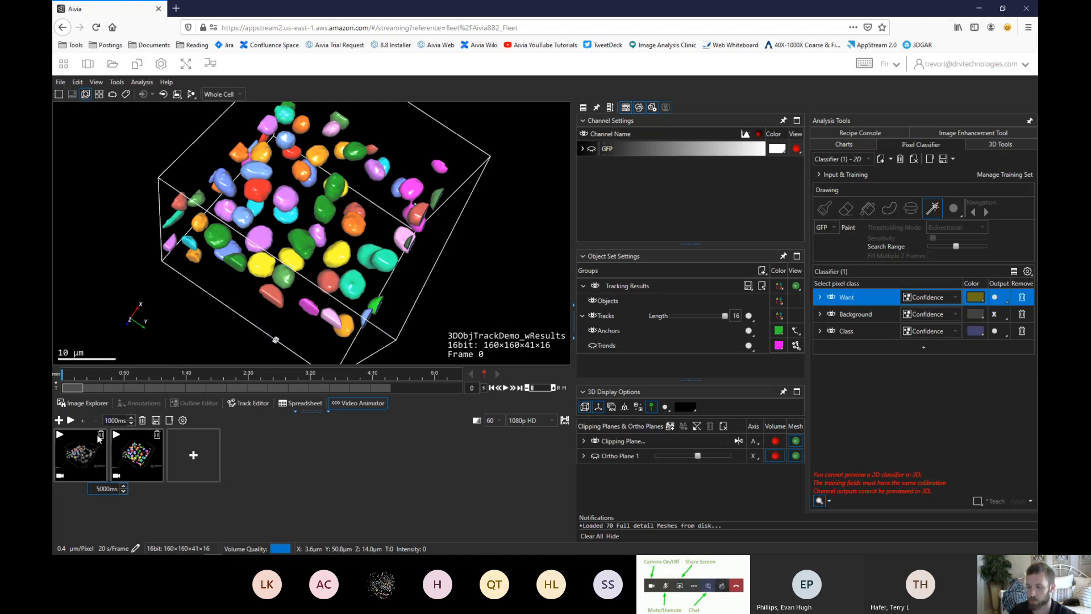
pyautogui.click(71, 421)
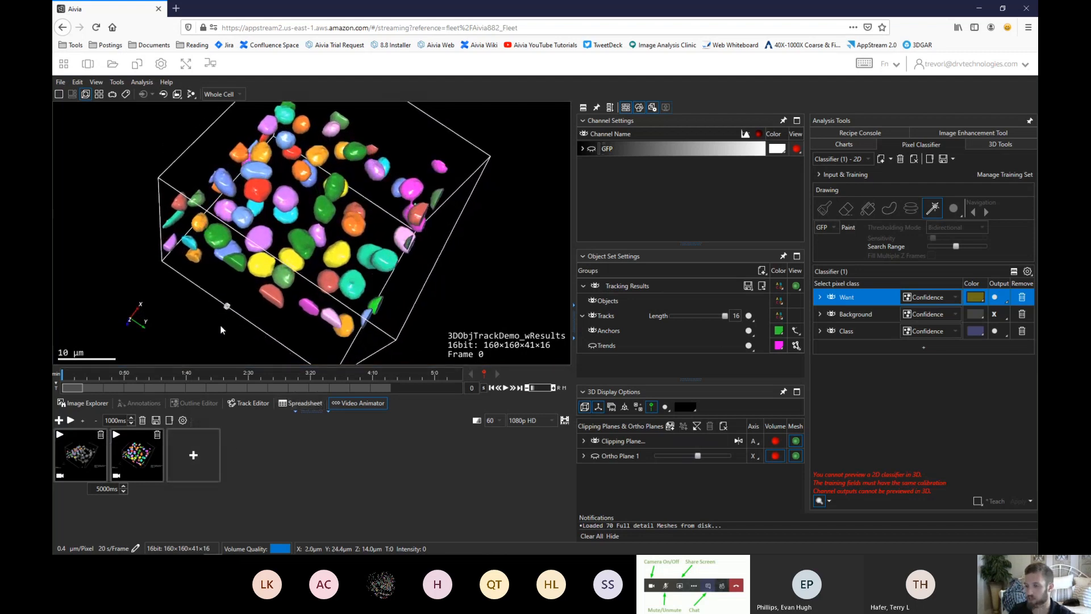
# Add a third and a fourth keyframe from two further rotated views of the meshes, and preview the whole animation
pyautogui.moveTo(258, 341); pyautogui.dragTo(399, 345)
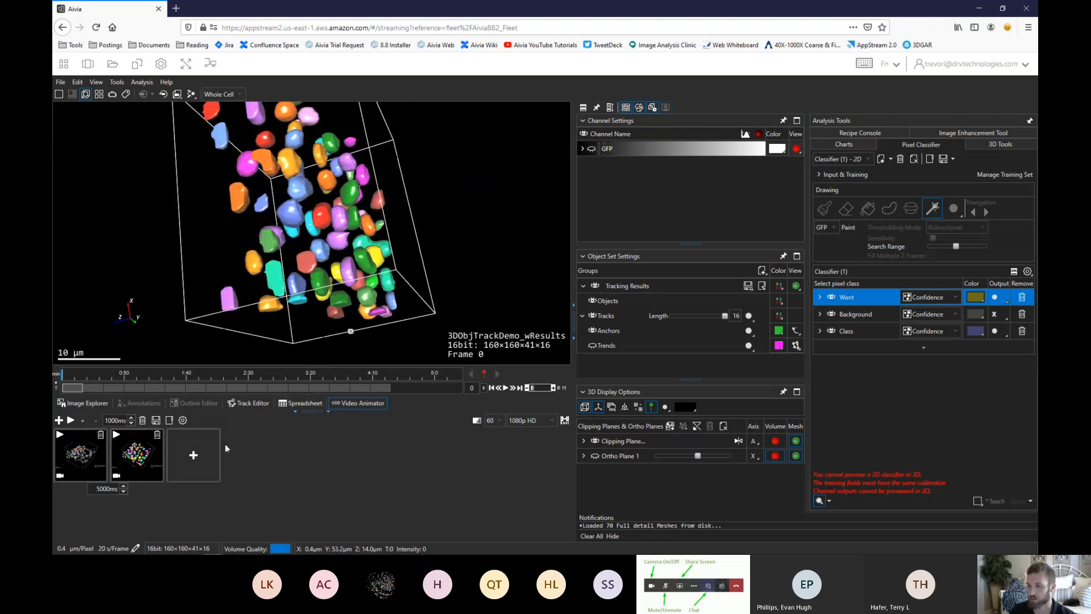
pyautogui.click(213, 449)
pyautogui.moveTo(331, 358); pyautogui.dragTo(608, 352)
pyautogui.click(249, 455)
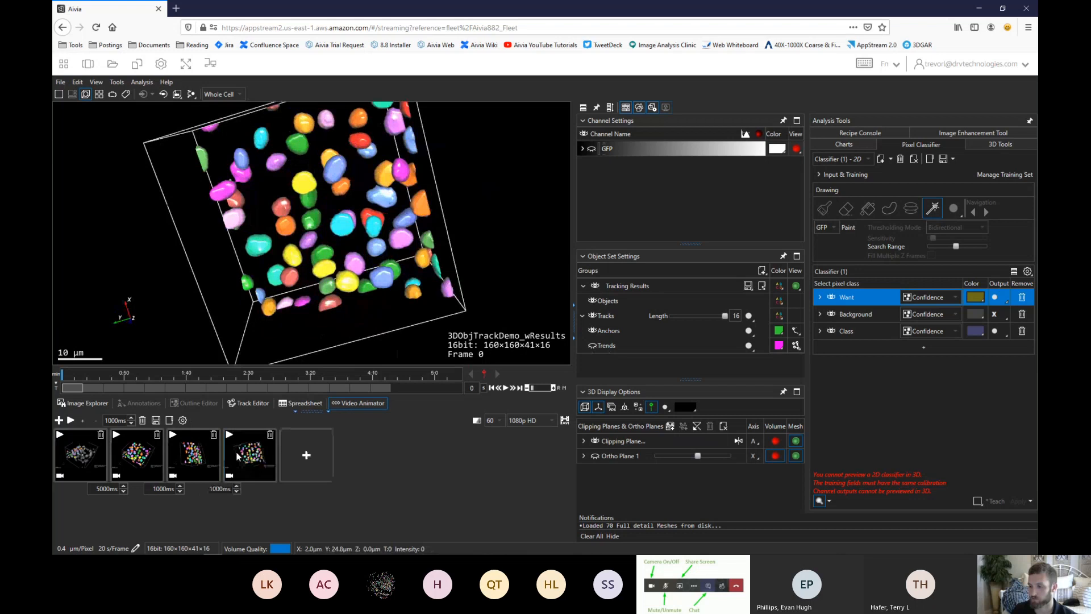
pyautogui.click(71, 420)
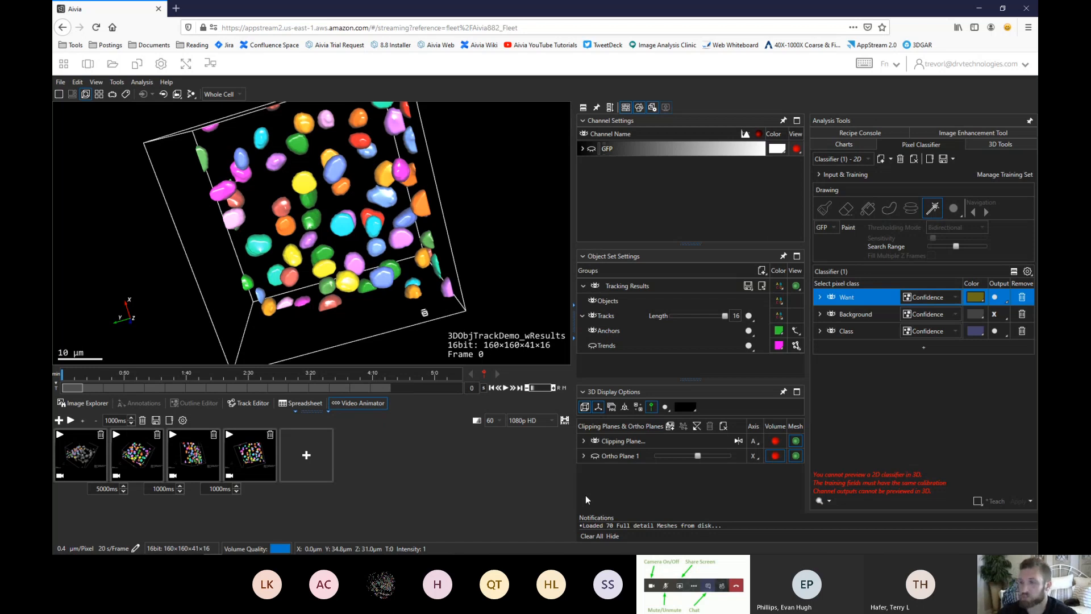
# Open the bookmarked Aivia Forum to view its community posts, and return to the Aivia session
pyautogui.click(106, 45)
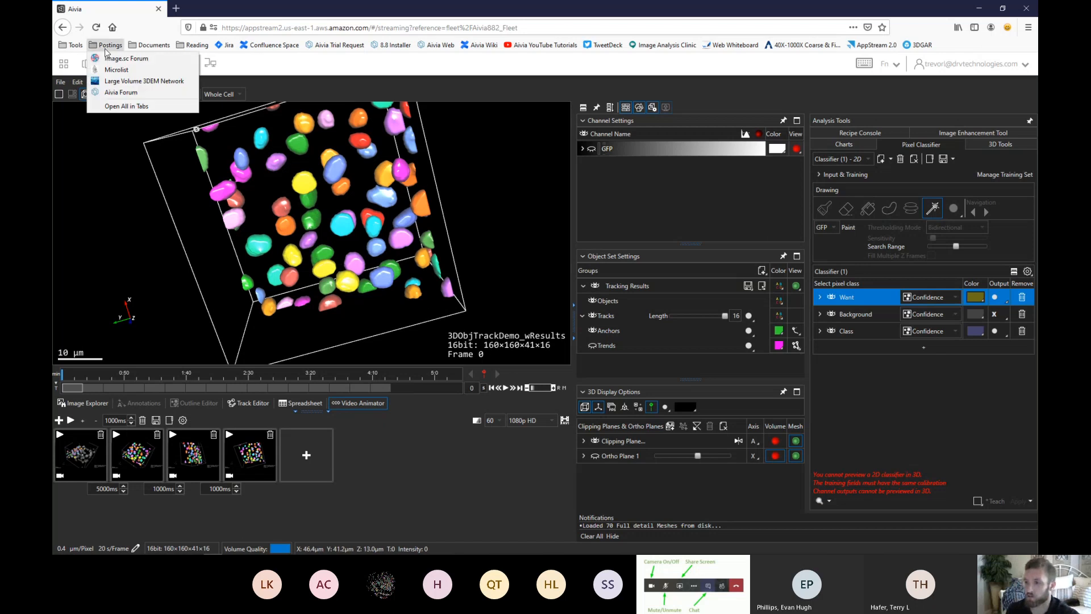
pyautogui.click(115, 95)
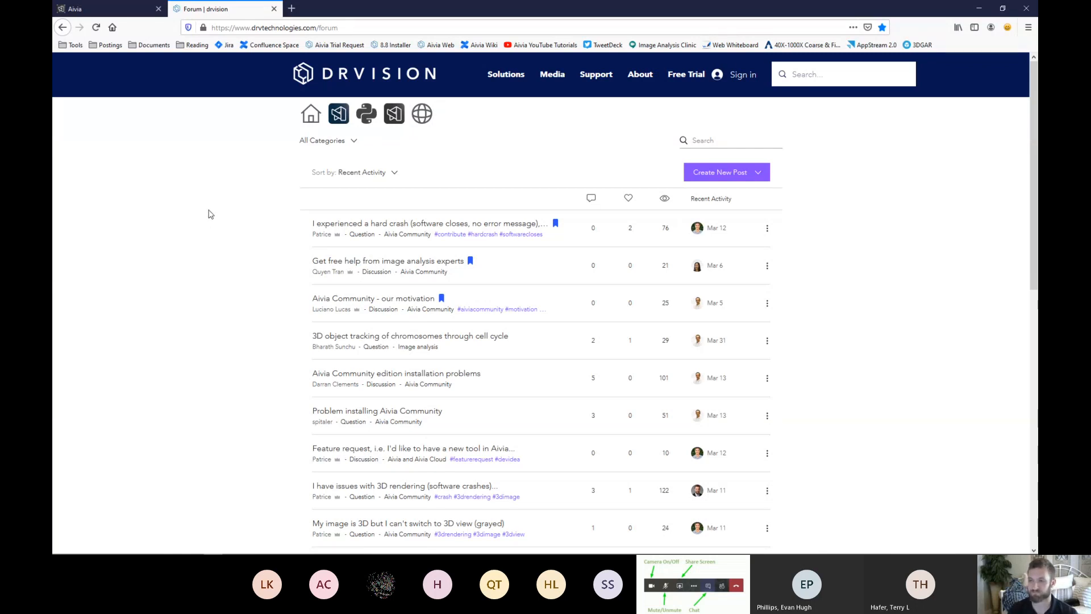
pyautogui.click(101, 14)
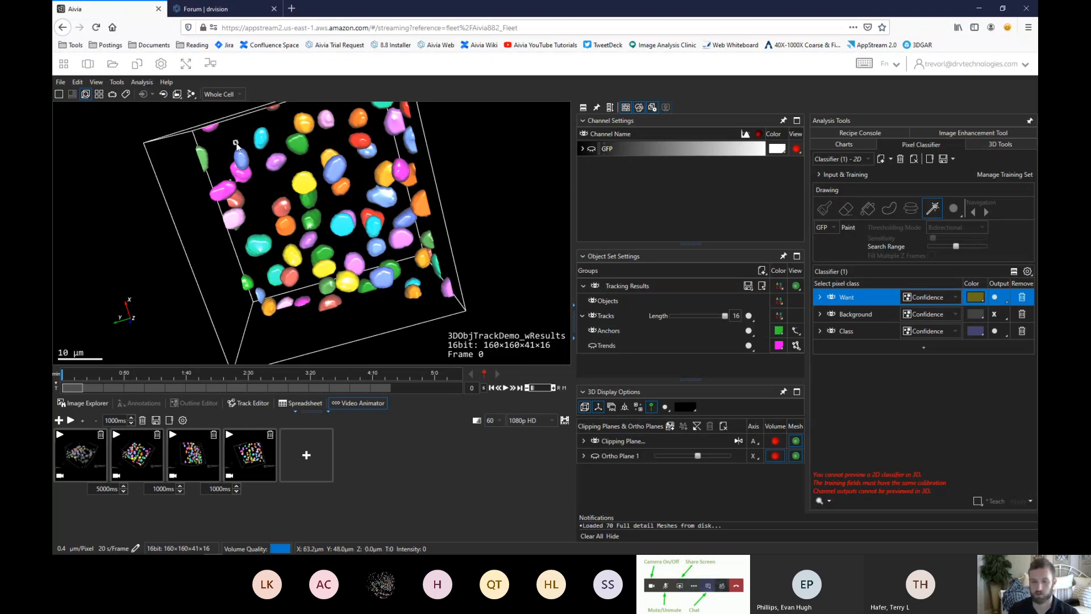